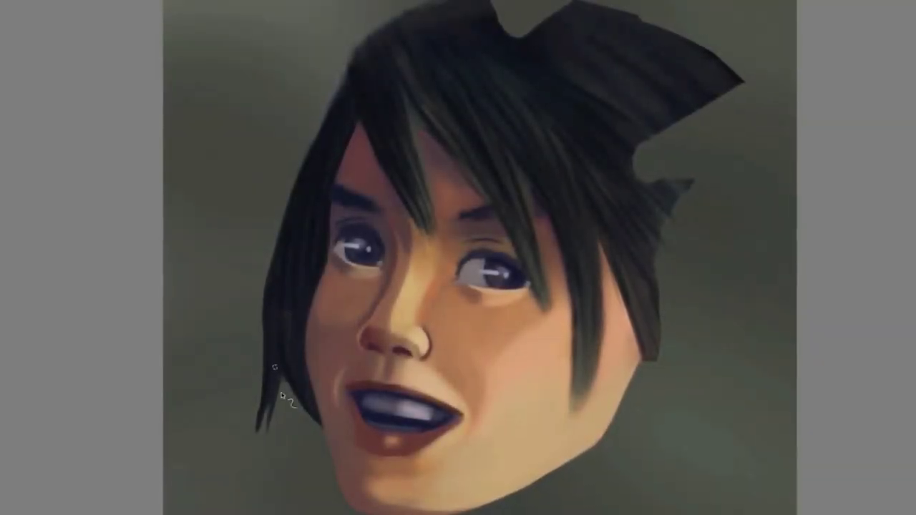
left_click(304, 303, "ctrl")
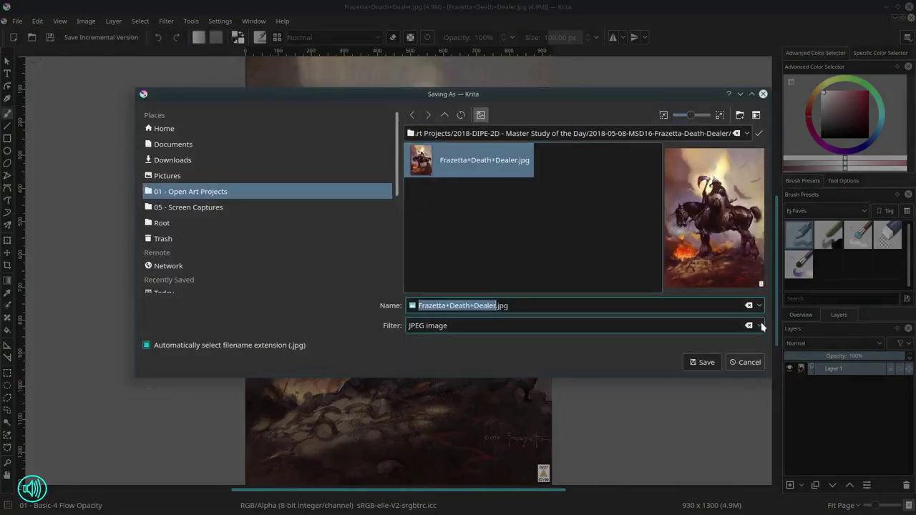
Save the reference image as a Krita document named 2018-05-08-MSD16-Frazetta-Death-Dealer.kra
left_click(501, 325)
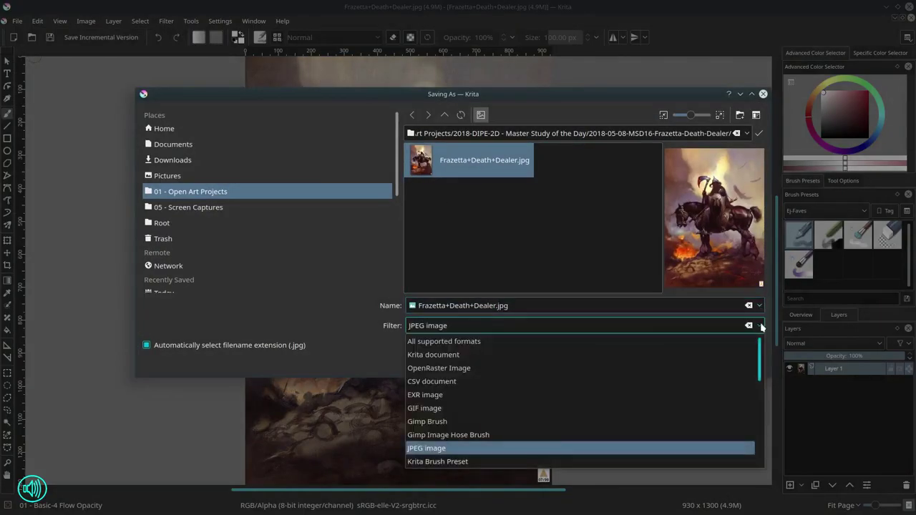
left_click(444, 334)
left_click(704, 362)
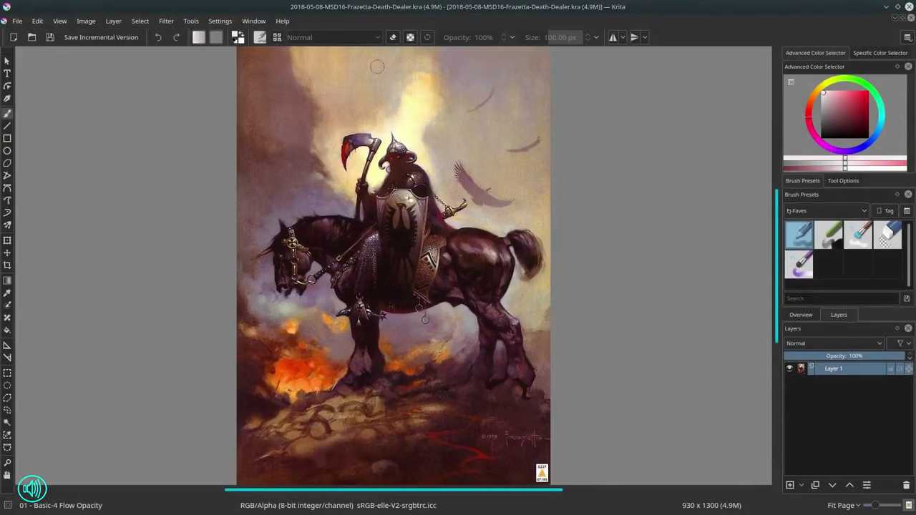
Apply a Gaussian Blur with 1,000 px horizontal and vertical radius to the whole image
left_click(166, 21)
mouse_move(173, 75)
left_click(307, 84)
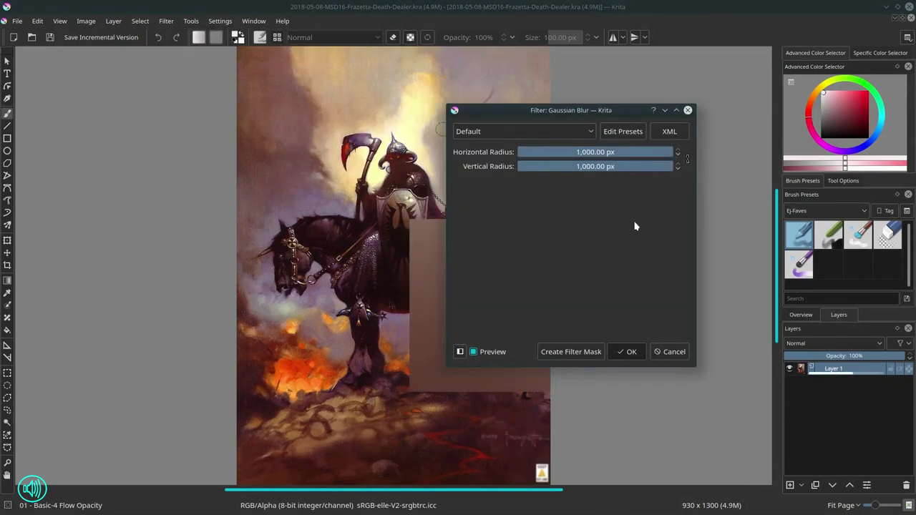
key("Return")
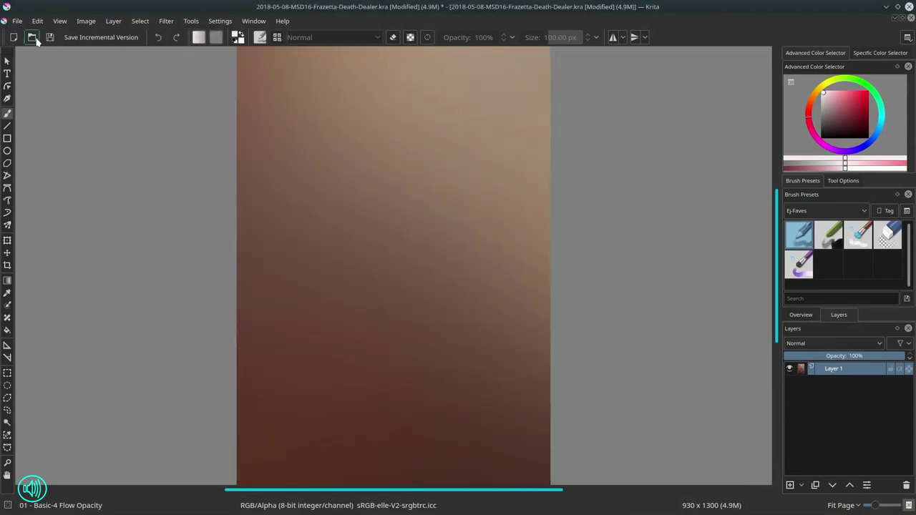
Save the blurred document, then un-maximize its window and fit it into the right half of the workspace
left_click(50, 38)
left_click(903, 19)
left_click_drag(72, 53, 409, 62)
left_click_drag(478, 160, 779, 488)
Switch to Chrome, open the bookmarked Pandora site in a new tab, and return to Krita
left_click(423, 12)
left_click(108, 23)
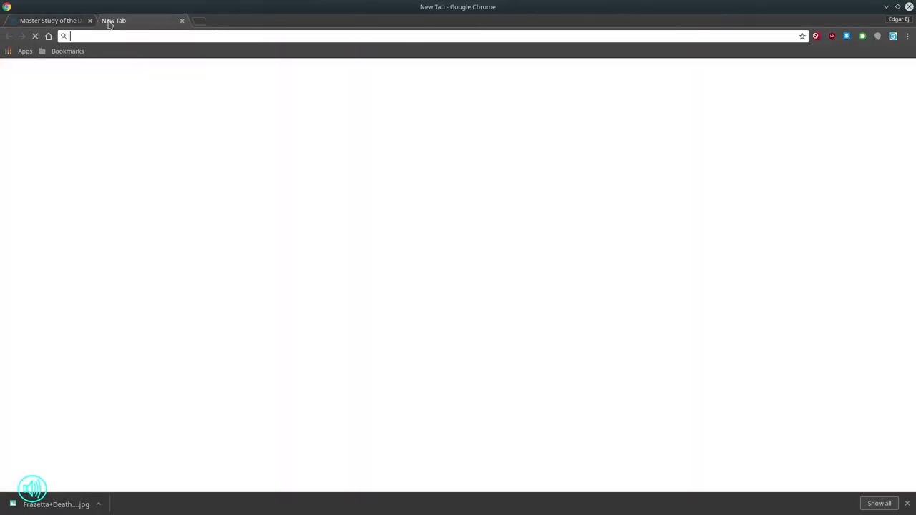
left_click(67, 51)
left_click(82, 86)
key("alt+Tab")
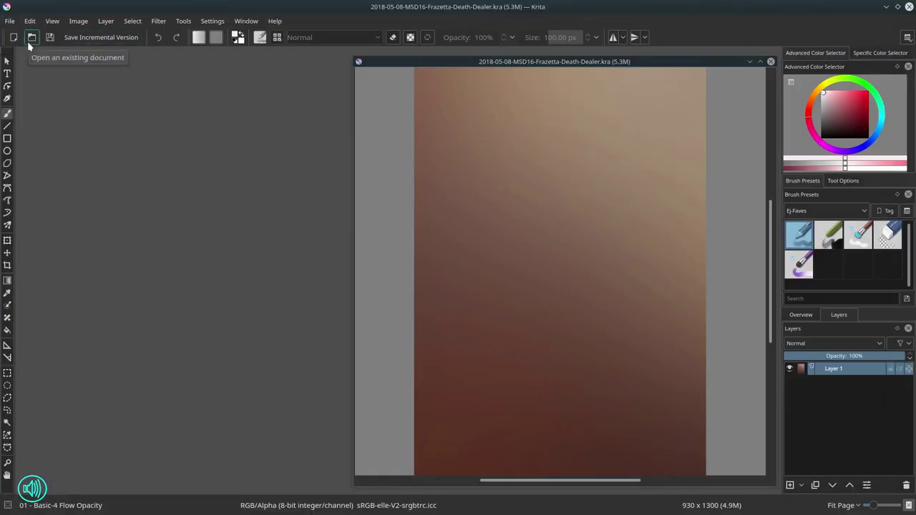
Open Frazetta+Death+Dealer.jpg as the reference and fit its window into the empty space beside the painting
left_click(30, 41)
left_click(470, 195)
left_click(703, 364)
left_click_drag(61, 52, 66, 62)
left_click_drag(146, 159, 346, 486)
key("2")
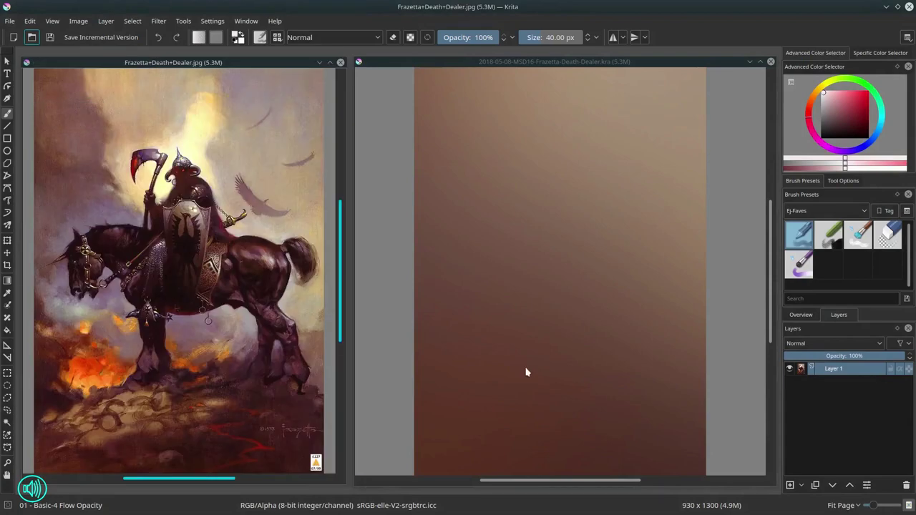
Switch to Chrome, start playing Pillows Radio on Pandora, and return to the painting document in Krita
key("alt+Tab")
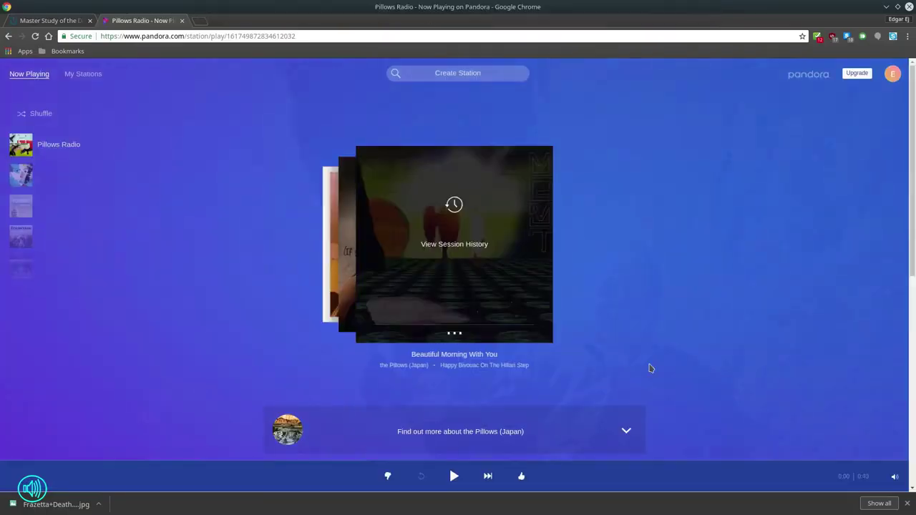
left_click(454, 476)
left_click(886, 7)
left_click(500, 65)
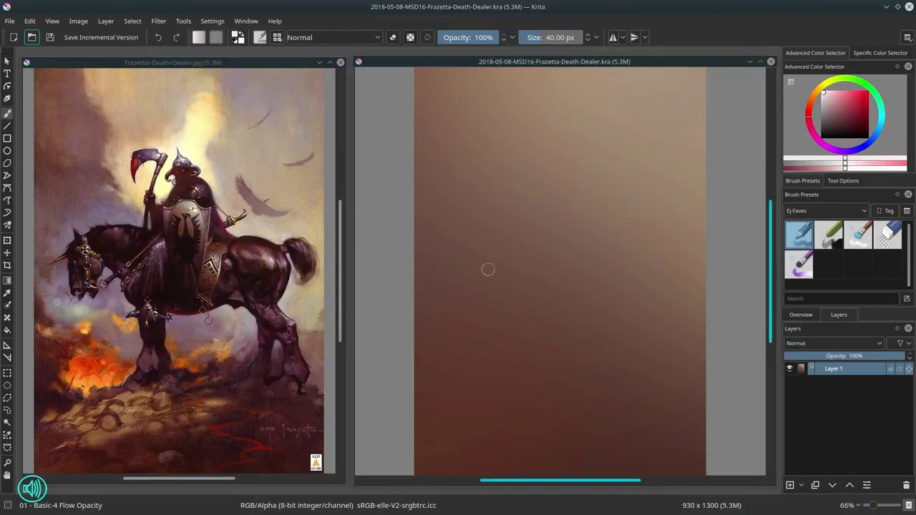
Paint a large soft blue-grey mass across the middle of the blurred canvas with a brush of about 236 px
left_click(832, 116)
left_click(859, 149)
left_click_drag(478, 276, 501, 292)
left_click_drag(496, 216, 616, 344)
Paint pale grey-blue bands across the lower part of the blue-grey mass
left_click(824, 105)
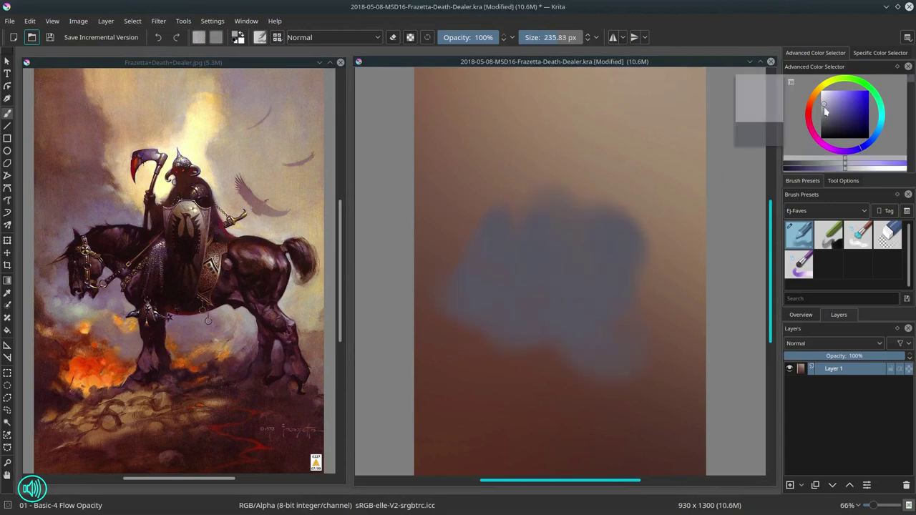
left_click_drag(475, 294, 504, 296)
left_click_drag(578, 294, 627, 296)
Block in the fire below the pale band with orange and saturated red patches
left_click(809, 105)
left_click_drag(849, 101, 857, 99)
mouse_move(568, 333)
left_mouse_down()
mouse_move(523, 333)
mouse_move(486, 385)
mouse_move(537, 340)
left_mouse_up()
left_click(809, 113)
left_click(858, 112)
left_click_drag(467, 334, 526, 342)
Darken the lower ground area with dark red-brown strokes using a brush of about 140 px
left_click(851, 122)
mouse_move(433, 364)
left_mouse_down()
mouse_move(425, 318)
mouse_move(433, 390)
mouse_move(589, 378)
mouse_move(640, 421)
left_mouse_up()
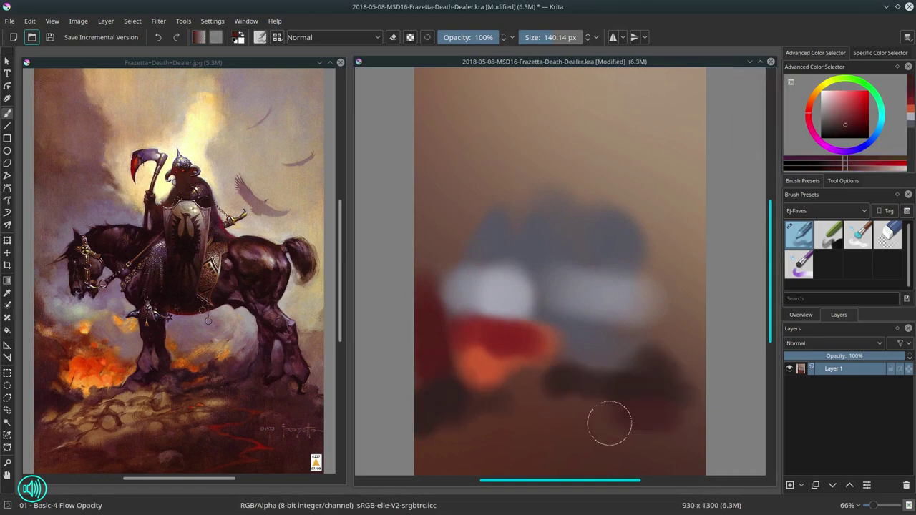
scroll(609, 423, "down", 1)
left_click(199, 60)
scroll(240, 289, "down", 2)
left_click(542, 64)
scroll(553, 305, "down", 1)
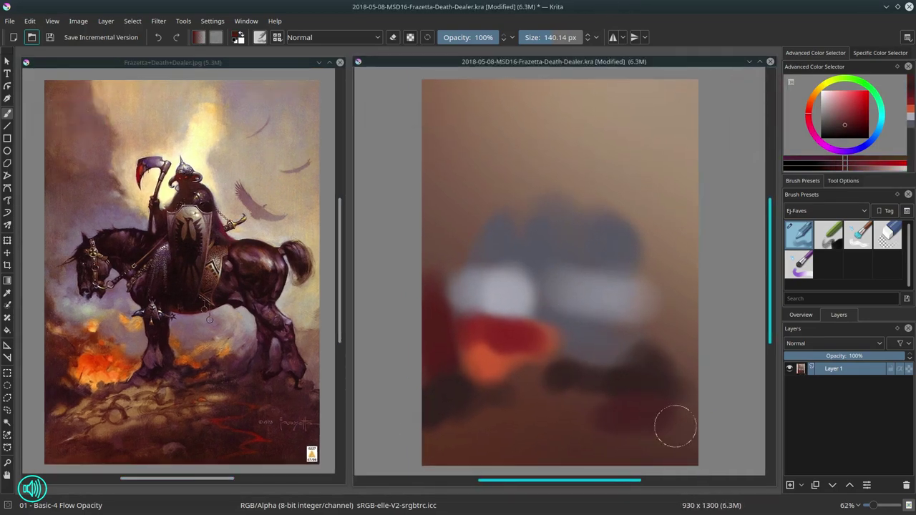
left_click_drag(676, 426, 624, 448)
Paint zigzagging orange lava streaks across the dark lower-right ground with a brush of about 92 px
left_click(810, 105)
left_click(853, 101)
left_click_drag(576, 387, 604, 394)
mouse_move(637, 406)
left_mouse_down()
mouse_move(618, 458)
mouse_move(588, 464)
left_mouse_up()
Paint the rocky ground patch in the lower foreground with muted pinkish and tan tones
left_click(841, 97)
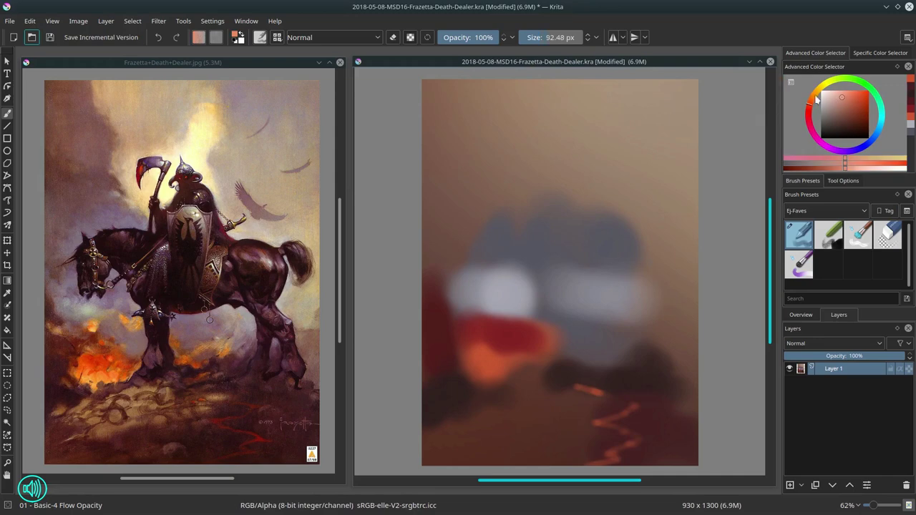
left_click(838, 102)
mouse_move(491, 425)
left_mouse_down()
mouse_move(472, 430)
mouse_move(513, 398)
left_mouse_up()
left_click(834, 109)
left_click_drag(459, 421, 542, 363)
left_click_drag(526, 405, 570, 401)
left_click_drag(441, 428, 582, 403)
left_click(816, 93)
left_click_drag(472, 422, 565, 397)
Block in tan cloud light at the upper centre of the sky and along the canvas's right edge
left_click(837, 101)
mouse_move(657, 265)
left_mouse_down()
mouse_move(690, 285)
mouse_move(665, 233)
mouse_move(683, 295)
left_mouse_up()
mouse_move(553, 184)
left_mouse_down()
mouse_move(539, 165)
mouse_move(566, 190)
left_mouse_up()
Paint muted brown clouds in the upper-left sky with a brush of about 155 px
left_click(810, 105)
left_click(840, 117)
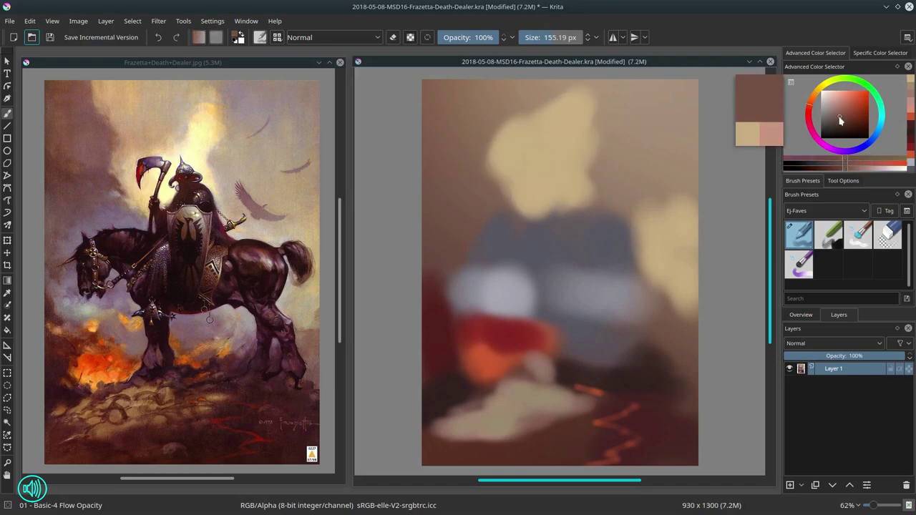
mouse_move(452, 98)
left_mouse_down()
mouse_move(481, 153)
mouse_move(437, 187)
mouse_move(432, 93)
left_mouse_up()
left_click(835, 114)
left_click(833, 123)
left_click(833, 120)
Paint soft grey-violet bands of mist across the middle of the canvas
left_click(855, 150)
left_click(824, 109)
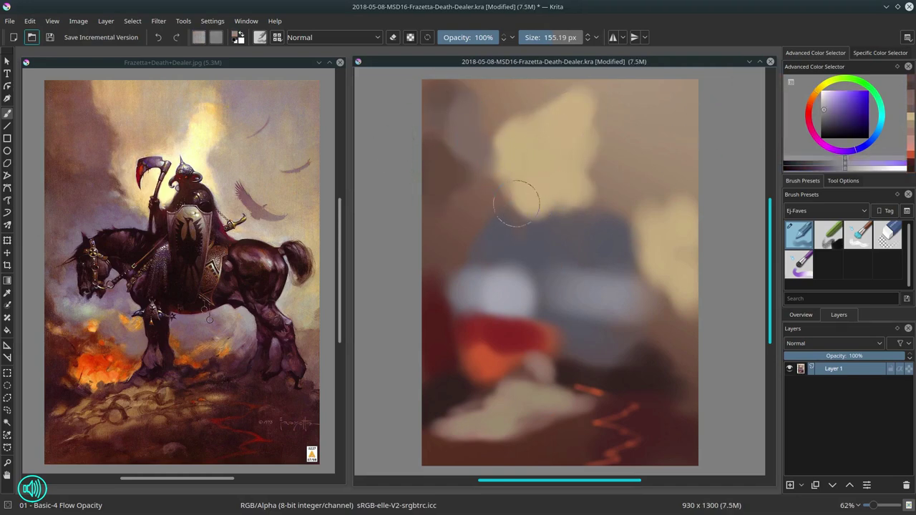
left_click_drag(510, 220, 480, 245)
left_click_drag(479, 246, 600, 229)
left_click_drag(531, 300, 542, 314)
Paint a bright cream glow in the centre of the tan cloud
left_click(814, 93)
left_click(829, 93)
mouse_move(547, 202)
left_mouse_down()
mouse_move(560, 150)
mouse_move(547, 143)
mouse_move(575, 186)
mouse_move(567, 201)
mouse_move(581, 183)
left_mouse_up()
Pick a dark navy colour and reduce the brush size to about 78 px
left_click(862, 147)
left_click(828, 129)
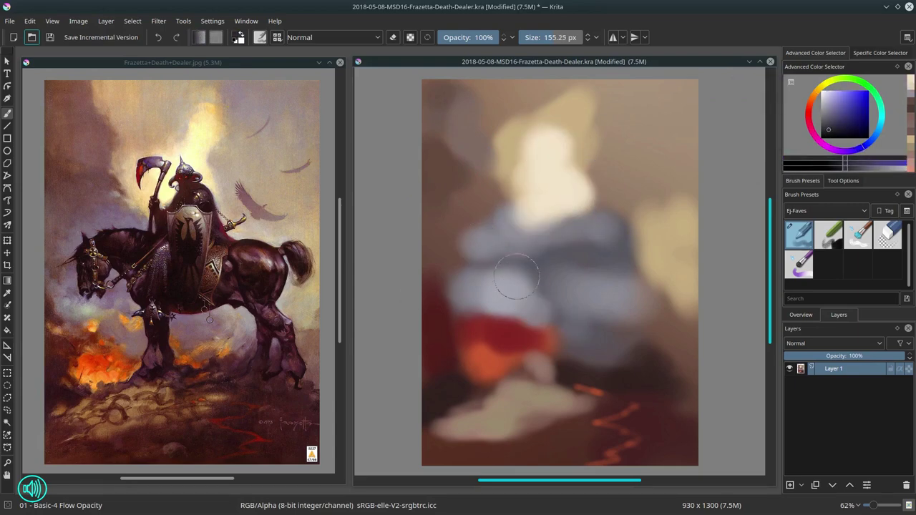
left_click_drag(519, 279, 494, 278, "shift")
mouse_move(479, 223)
left_mouse_down()
mouse_move(492, 242)
mouse_move(480, 230)
mouse_move(472, 249)
mouse_move(503, 260)
mouse_move(521, 259)
mouse_move(483, 236)
mouse_move(561, 235)
left_mouse_up()
key("ctrl+z")
key("ctrl+z")
key("ctrl+z")
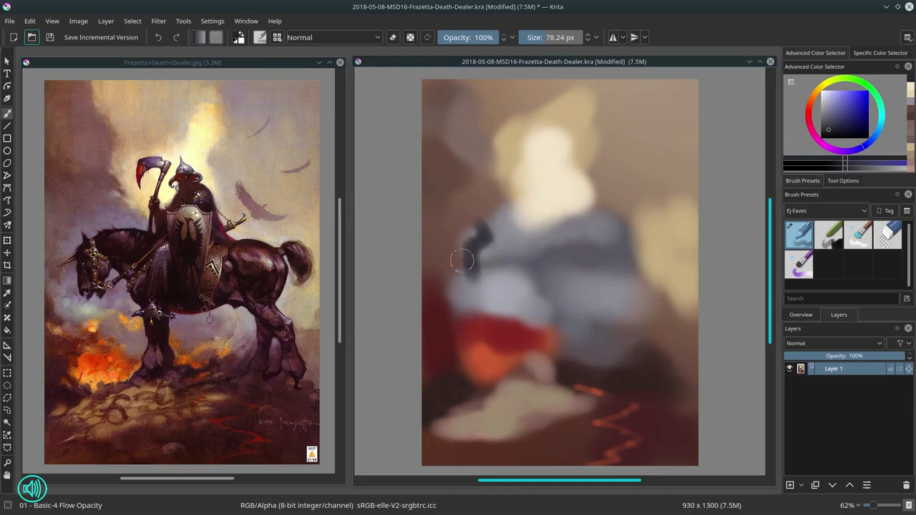
Block in the dark navy silhouette of the horse, its legs and tail, the rider and the raised axe
mouse_move(465, 259)
left_mouse_down()
mouse_move(467, 247)
mouse_move(512, 256)
mouse_move(530, 243)
mouse_move(677, 258)
mouse_move(644, 315)
left_mouse_up()
left_click_drag(637, 232, 678, 247)
left_click_drag(512, 267, 509, 308)
mouse_move(472, 244)
left_mouse_down()
mouse_move(491, 256)
mouse_move(481, 211)
mouse_move(548, 197)
mouse_move(565, 147)
mouse_move(565, 197)
mouse_move(539, 190)
mouse_move(551, 302)
mouse_move(607, 260)
mouse_move(541, 311)
mouse_move(515, 311)
left_mouse_up()
mouse_move(532, 312)
left_mouse_down()
mouse_move(539, 391)
mouse_move(540, 362)
left_mouse_up()
left_click_drag(547, 319, 553, 385)
mouse_move(651, 317)
left_mouse_down()
mouse_move(630, 318)
mouse_move(652, 322)
mouse_move(642, 327)
mouse_move(662, 394)
left_mouse_up()
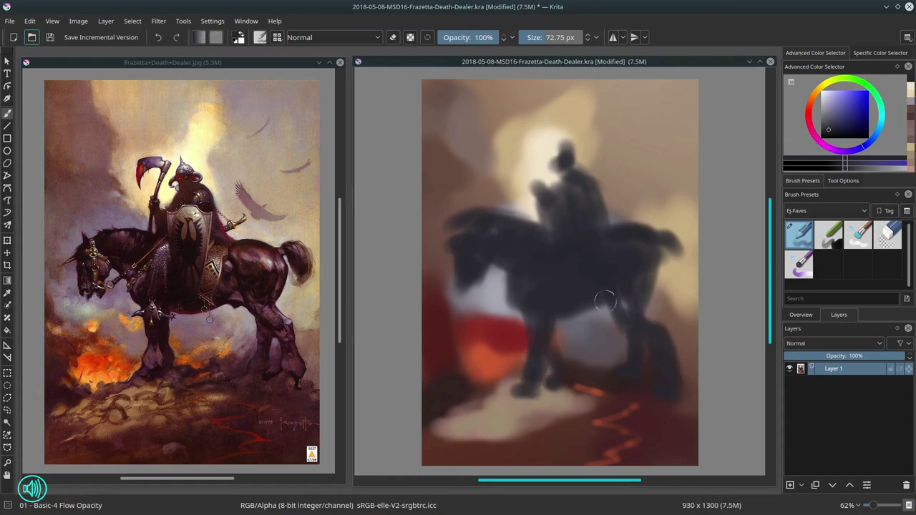
mouse_move(621, 310)
left_mouse_down()
mouse_move(661, 290)
mouse_move(637, 311)
mouse_move(647, 265)
mouse_move(681, 266)
mouse_move(639, 243)
left_mouse_up()
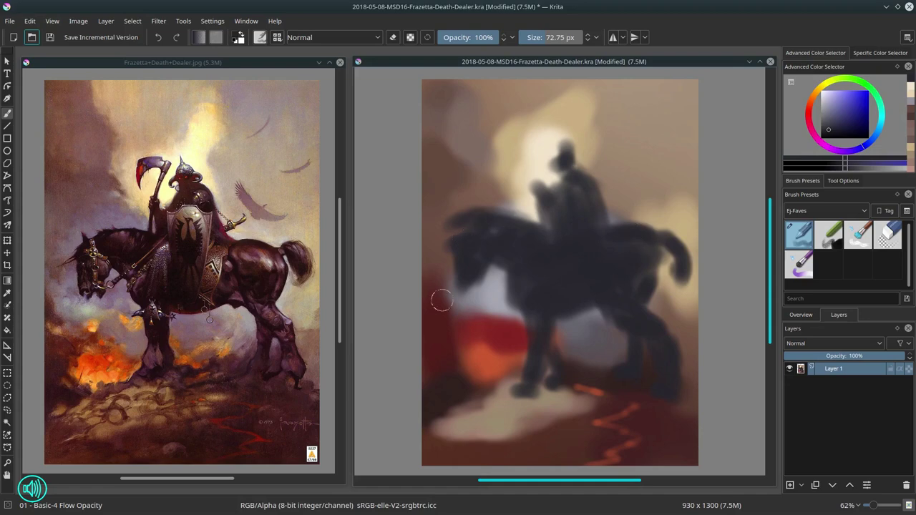
mouse_move(533, 153)
left_mouse_down()
mouse_move(518, 172)
mouse_move(533, 215)
left_mouse_up()
Refine the silhouette along the horse's neck and back using blue-grey and tan colours sampled from the canvas
left_click(567, 234, "ctrl")
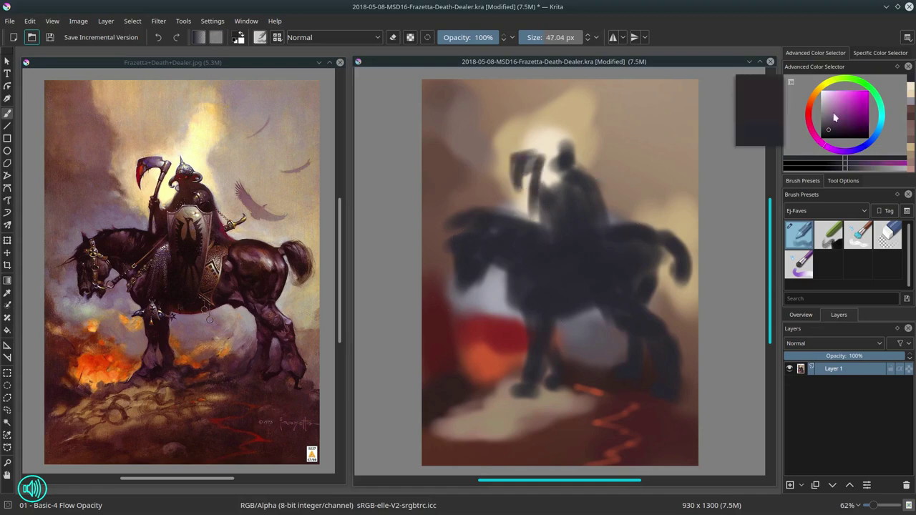
left_click_drag(598, 264, 608, 264)
left_click(606, 347, "ctrl")
mouse_move(457, 220)
left_mouse_down()
mouse_move(519, 216)
mouse_move(526, 224)
mouse_move(454, 219)
mouse_move(528, 230)
left_mouse_up()
left_click(516, 251, "ctrl")
left_click(647, 209, "ctrl")
left_click_drag(618, 217, 687, 221)
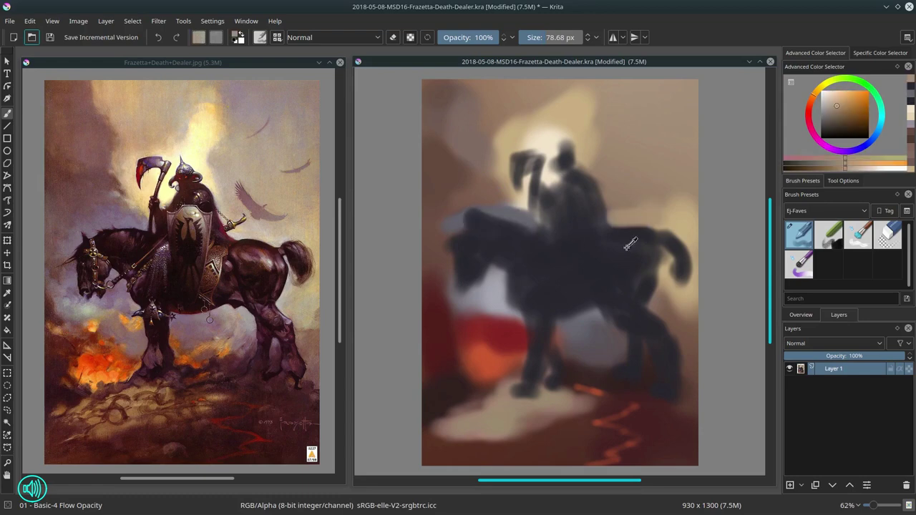
Paint three dark purple-grey birds in the sky behind the rider with a brush of about 25 px
left_click(626, 248, "ctrl")
left_click_drag(636, 174, 623, 174)
mouse_move(622, 169)
left_mouse_down()
mouse_move(636, 189)
mouse_move(661, 198)
left_mouse_up()
left_click(825, 146)
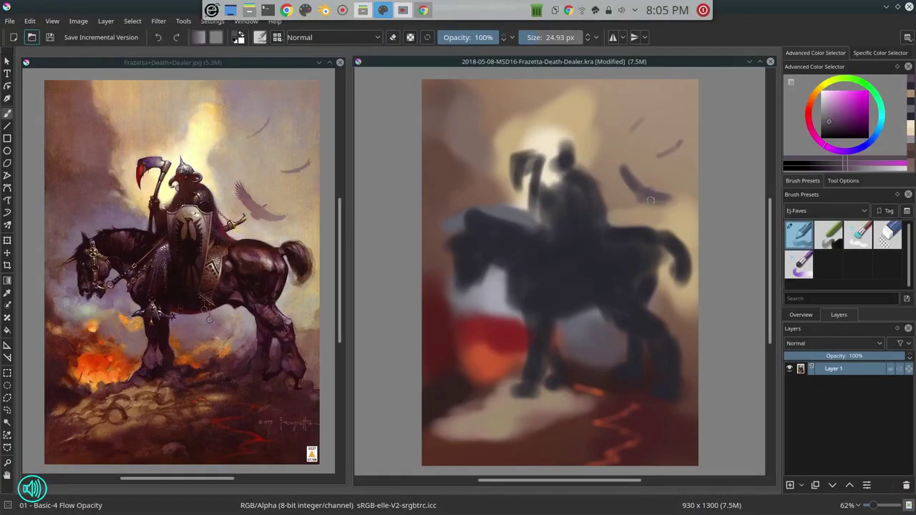
Paint the rider's shield with muted tan strokes using a brush of about 43 px
left_click(815, 92)
left_click(836, 104)
left_click_drag(556, 213, 563, 244, "shift")
mouse_move(567, 205)
left_mouse_down()
mouse_move(575, 231)
mouse_move(583, 203)
mouse_move(588, 278)
left_mouse_up()
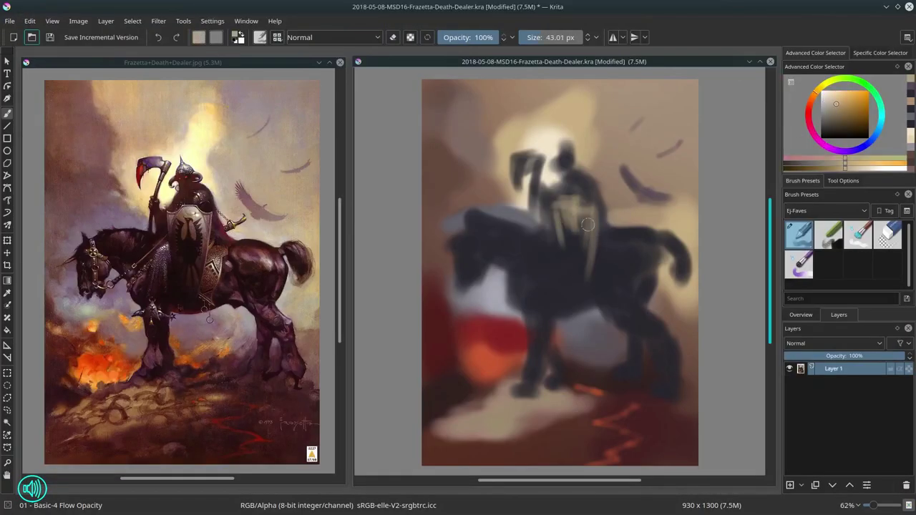
left_click_drag(589, 217, 580, 263)
left_click_drag(574, 220, 571, 249)
left_click(608, 218, "ctrl")
left_click(568, 209, "ctrl")
left_click_drag(554, 211, 560, 252)
Add muted purple highlights to the horse's neck, face, chest, legs, rump and tail
left_click(818, 138)
left_click(835, 117)
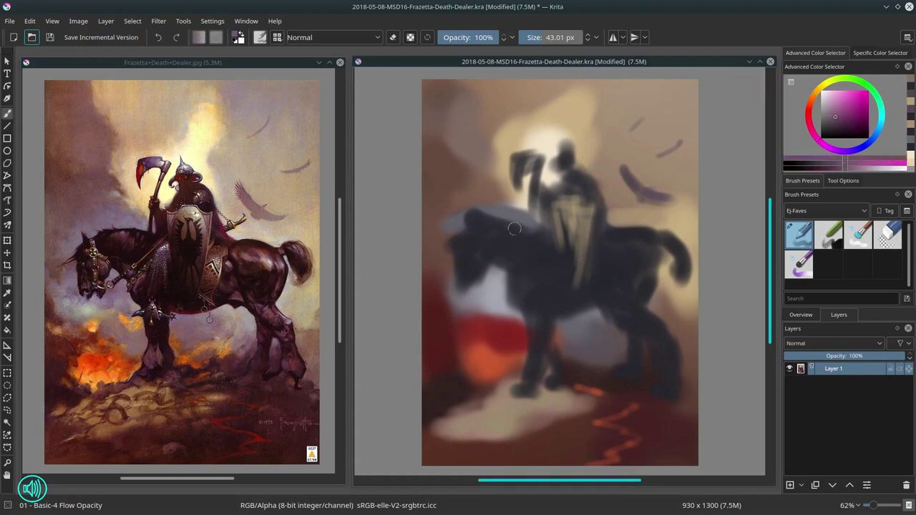
left_click_drag(514, 229, 498, 223)
left_click_drag(478, 244, 479, 270)
left_click_drag(514, 269, 518, 285)
left_click_drag(534, 367, 540, 378)
left_click_drag(612, 252, 645, 261)
left_click_drag(668, 239, 678, 250)
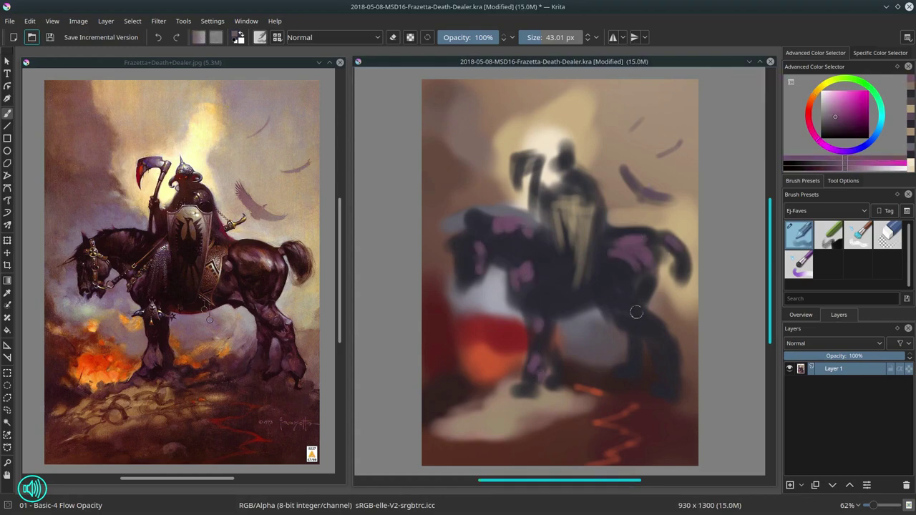
mouse_move(636, 312)
left_mouse_down()
mouse_move(660, 361)
mouse_move(651, 369)
left_mouse_up()
Add a pale lilac stroke to the horse's shoulder and yellow strokes on the saddle cloth behind the shield
left_click(835, 108)
left_click_drag(550, 249, 547, 283)
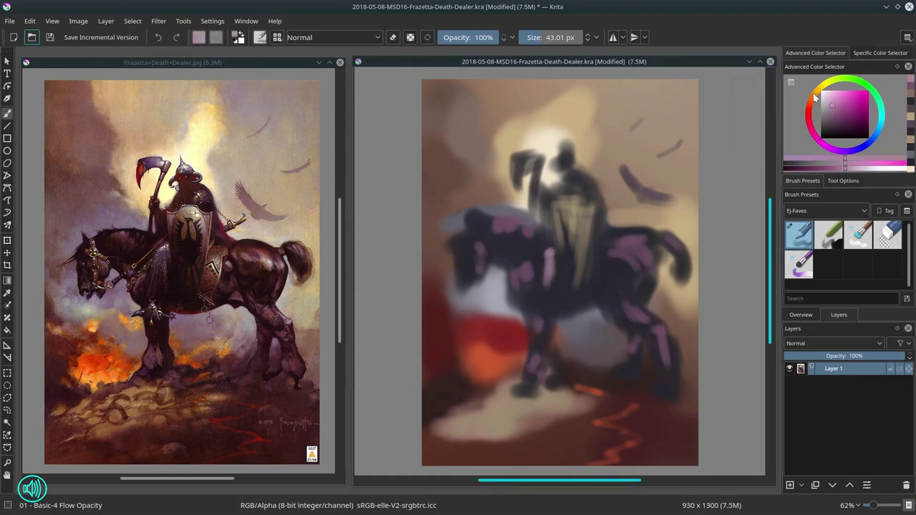
left_click(818, 92)
left_click_drag(599, 241, 588, 282)
Add dark red accents to the rider's cape, face and axe blade, and save the painting
left_click(809, 113)
left_click(851, 122)
left_click_drag(597, 181, 603, 207)
left_click_drag(570, 151, 516, 183)
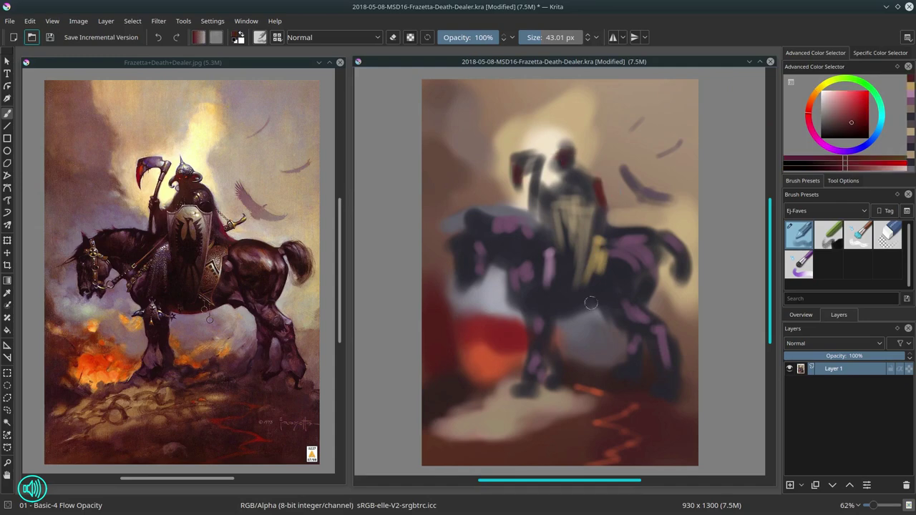
left_click(49, 37)
Paint ochre bridle marks on the horse's head, then use the Blender Textured Soft brush on the upper-left clouds
left_click(817, 91)
left_click(842, 110)
mouse_move(459, 234)
left_mouse_down()
mouse_move(480, 237)
mouse_move(473, 239)
left_mouse_up()
left_click(858, 235)
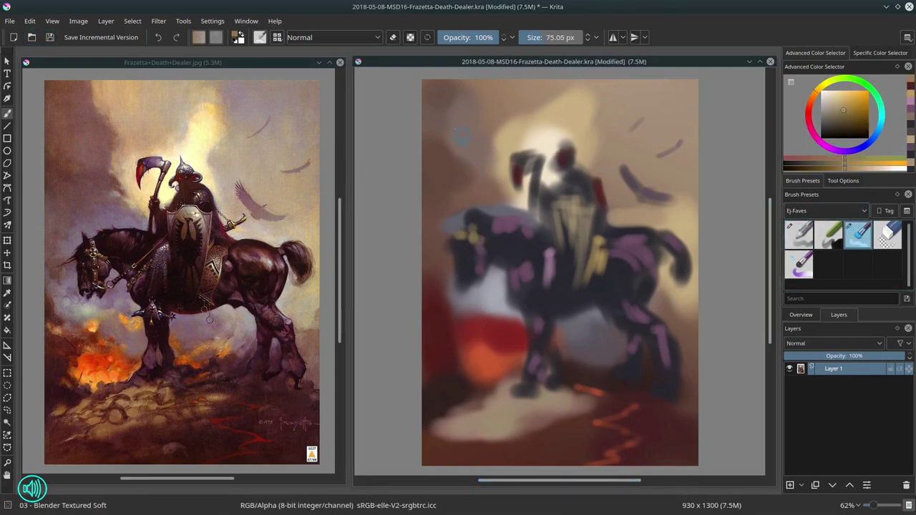
left_click_drag(462, 136, 456, 136)
Outline the horse's head, ears and neck in near-black with the Basic-4 Flow Opacity brush at about 8 px
left_click(799, 234)
left_click(824, 135)
left_click_drag(503, 260, 487, 260)
mouse_move(463, 228)
left_mouse_down()
mouse_move(448, 236)
mouse_move(450, 247)
left_mouse_up()
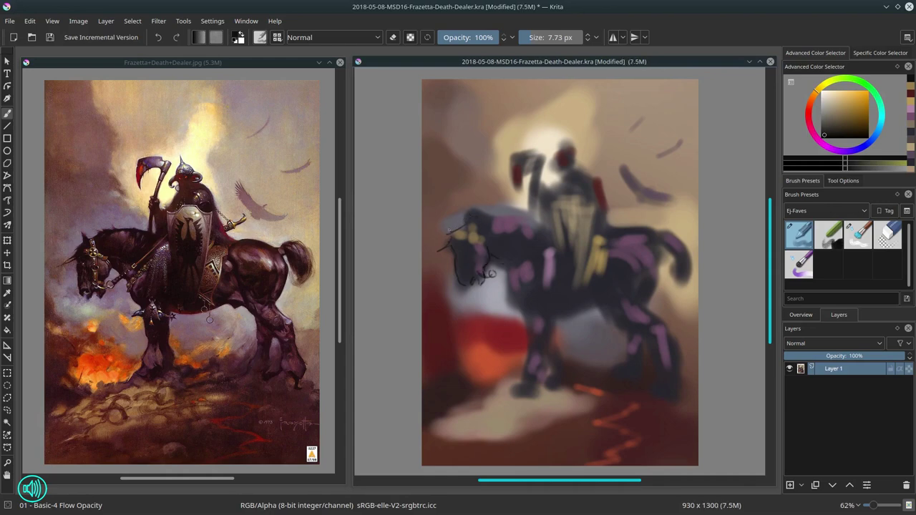
left_click_drag(453, 213, 536, 226)
Outline the horse's chest, front legs, belly and hind legs in near-black, and sketch the rough ground around the hooves
mouse_move(510, 276)
left_mouse_down()
mouse_move(528, 375)
mouse_move(541, 369)
mouse_move(545, 389)
left_mouse_up()
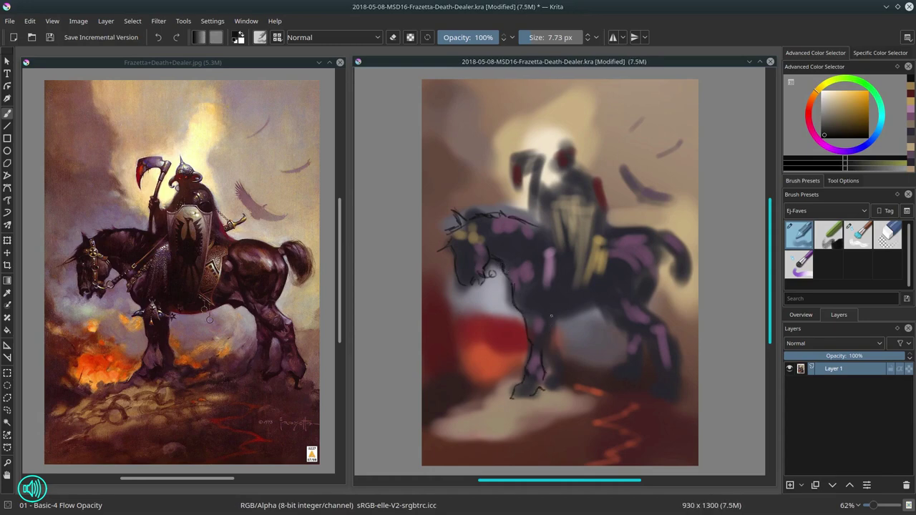
left_click_drag(551, 315, 552, 341)
key("slash")
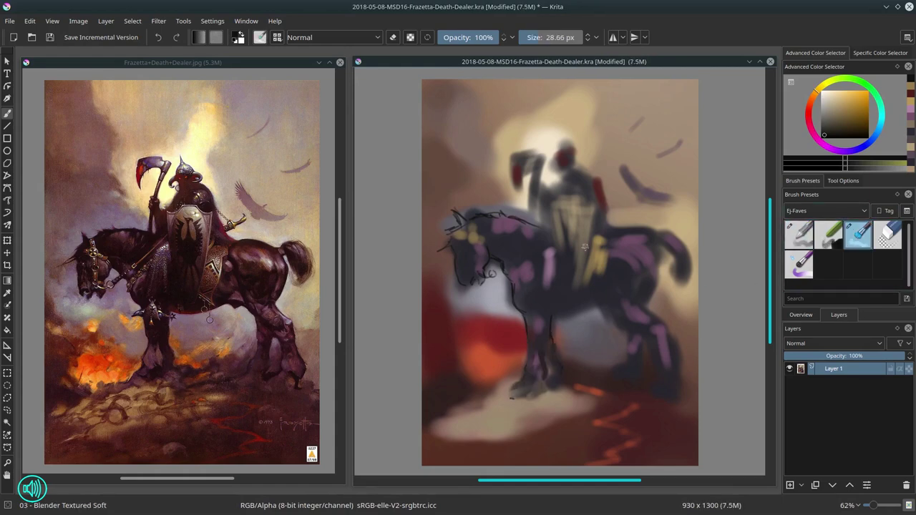
key("slash")
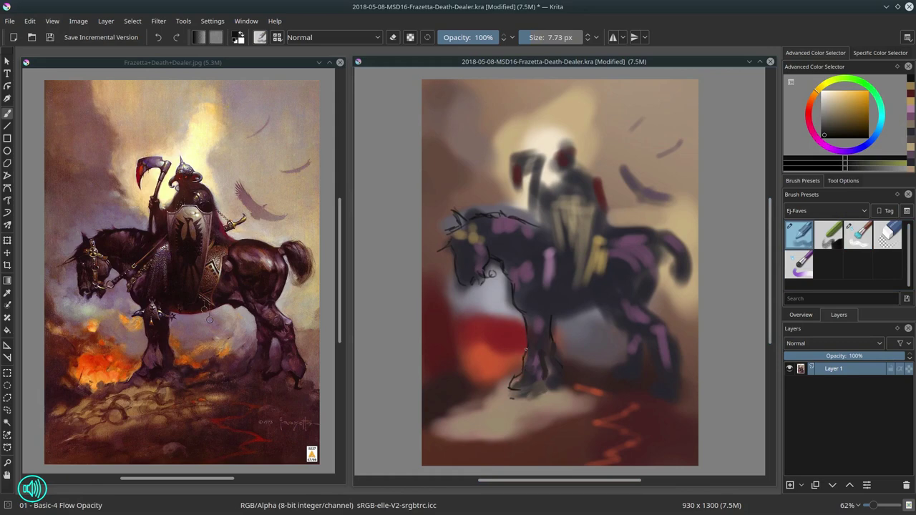
left_click_drag(521, 310, 516, 382)
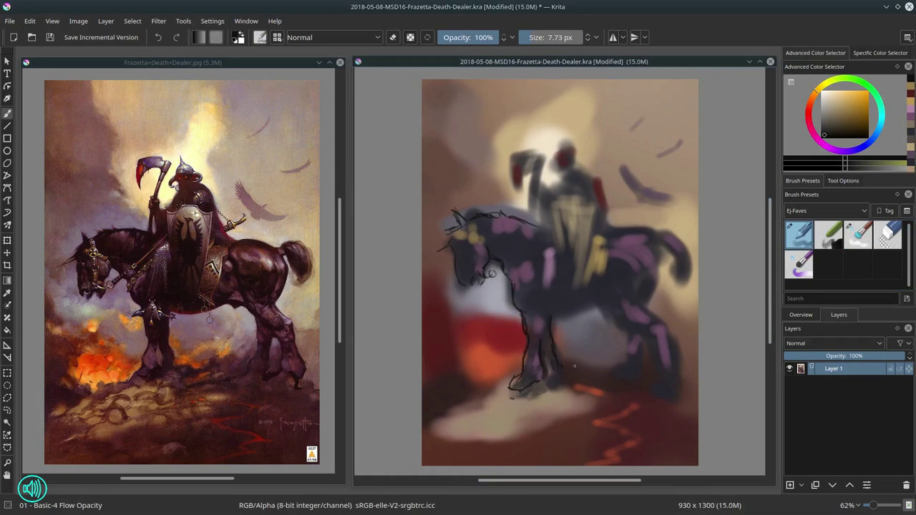
left_click_drag(560, 362, 589, 371)
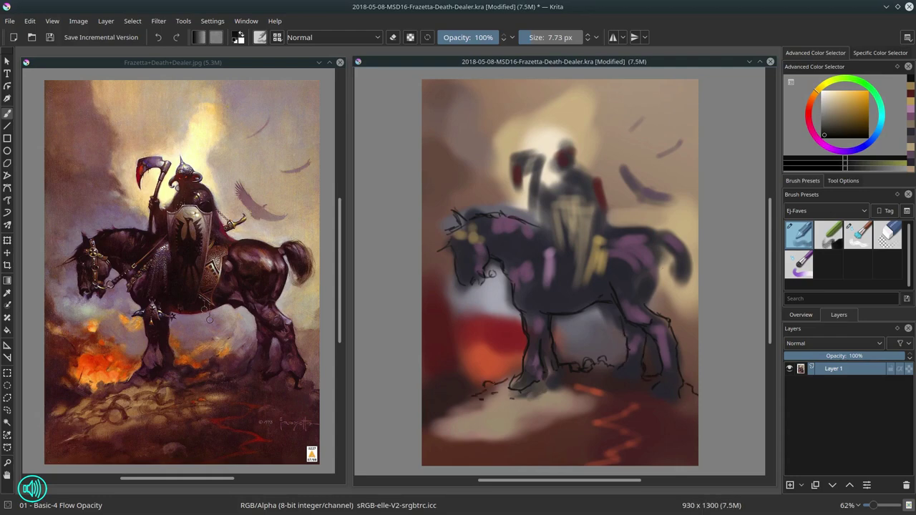
Extend the near-black outlines over the rough ground at the far left, the horse's rump and tail, and the rider's shield
left_click_drag(437, 385, 474, 392)
left_click_drag(659, 246, 658, 280)
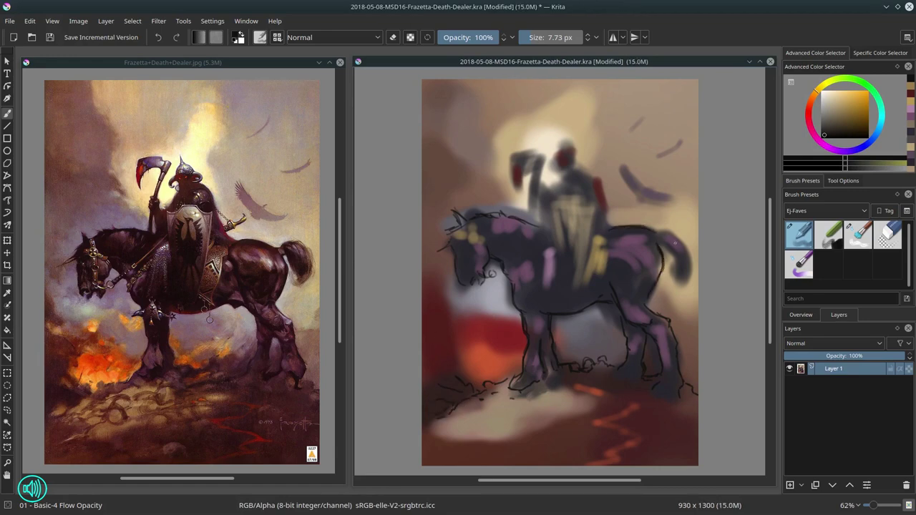
left_click_drag(663, 233, 683, 245)
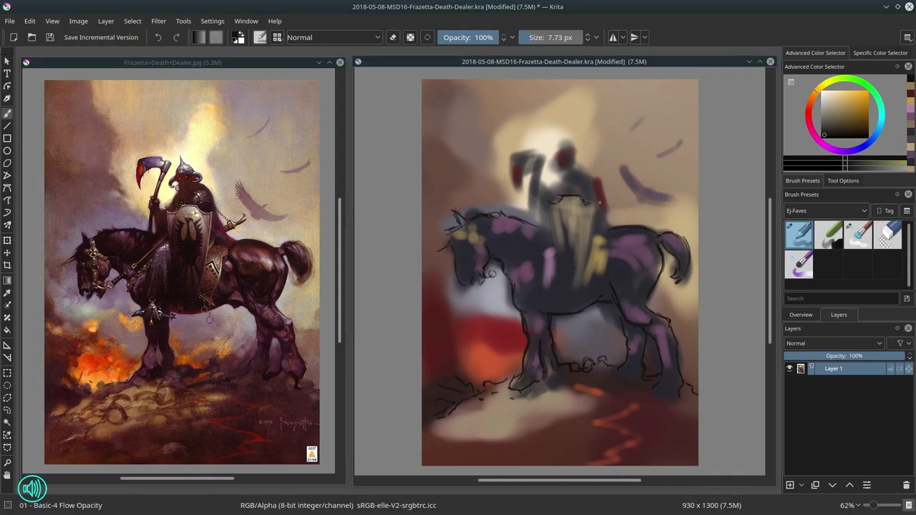
mouse_move(594, 202)
left_mouse_down()
mouse_move(593, 231)
mouse_move(556, 273)
left_mouse_up()
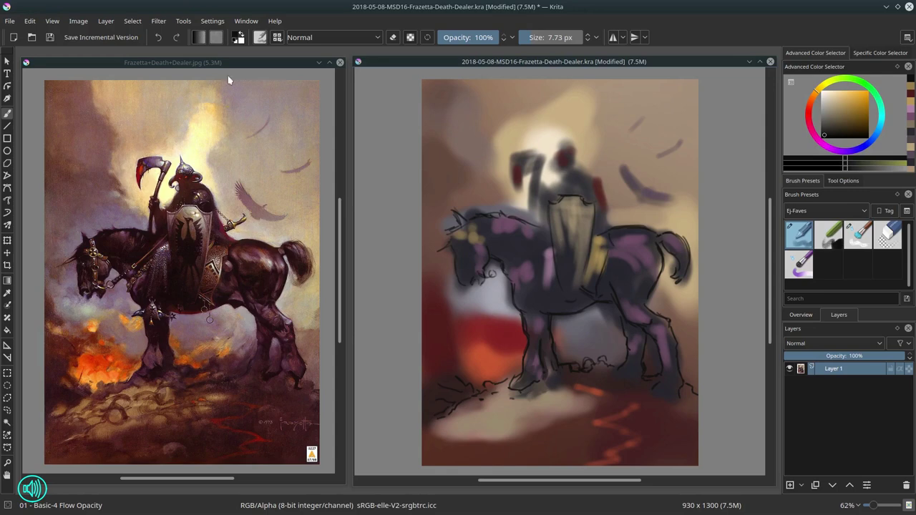
Shrink both images and stack the painting's window directly beneath the reference to compare their silhouettes
left_click_drag(270, 242, 268, 289)
left_click_drag(261, 257, 243, 166)
left_click_drag(276, 485, 276, 276)
left_click_drag(558, 190, 551, 246)
left_click_drag(569, 58, 569, 262)
left_click_drag(571, 268, 253, 259)
left_click_drag(319, 379, 299, 317)
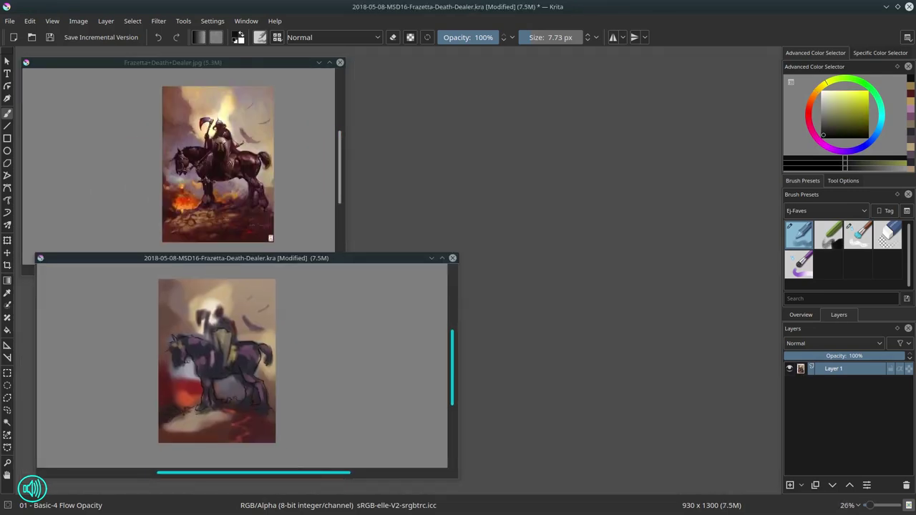
left_click_drag(210, 258, 209, 258)
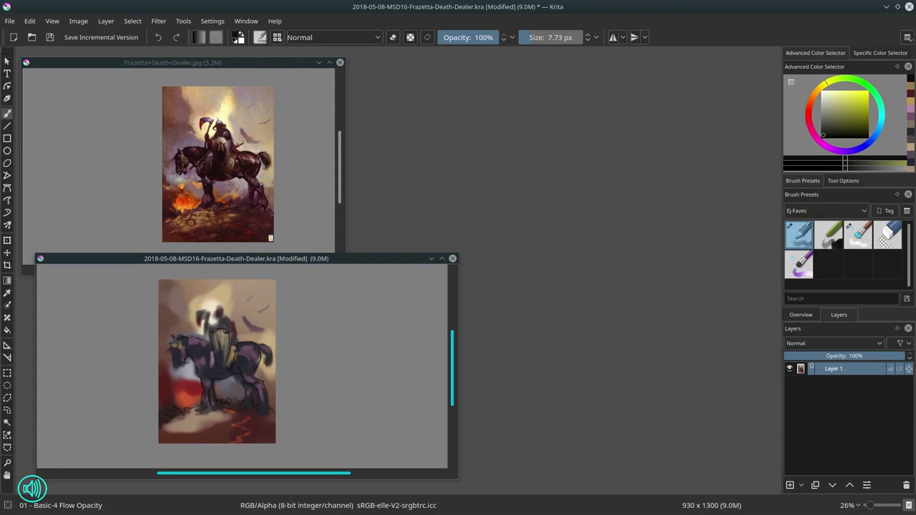
Place the painting's window beside the reference again, enlarge both images, and save the painting
left_click_drag(602, 167, 647, 58)
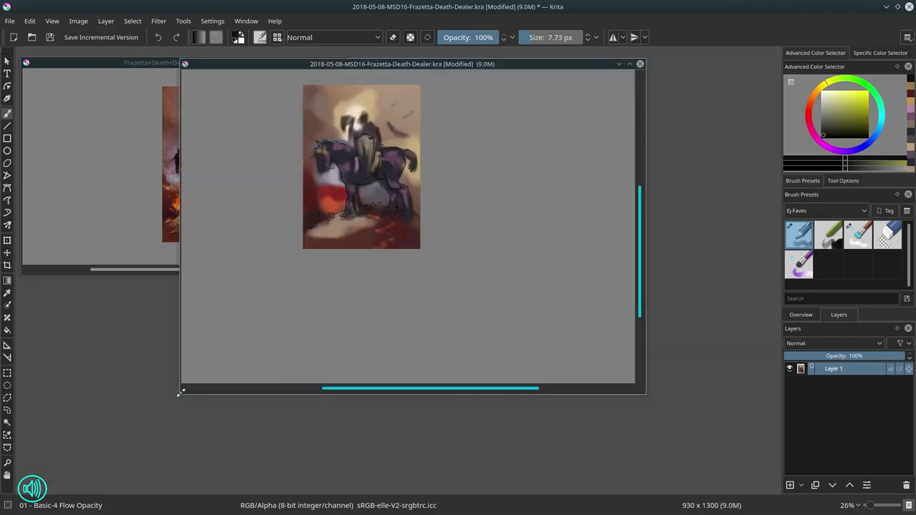
left_click_drag(179, 393, 352, 396)
left_click_drag(646, 397, 771, 484)
left_click_drag(303, 276, 302, 482)
left_click_drag(280, 318, 280, 176)
left_click_drag(277, 136, 318, 458)
left_click(514, 64)
left_click_drag(671, 357, 671, 282)
left_click_drag(539, 269, 704, 312)
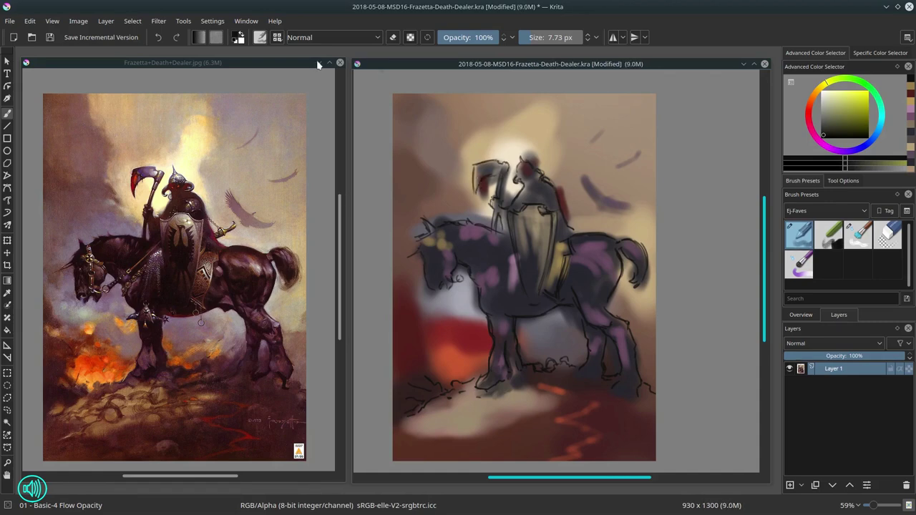
key("ctrl+s")
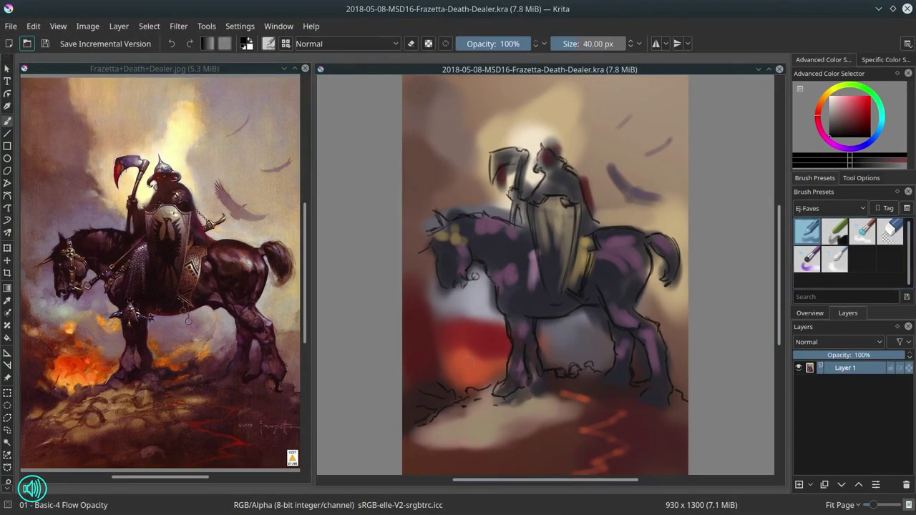
Paint yellow-orange flame strokes at the base of the fire in front of the forelegs, with dark strokes beneath them
left_click(823, 96)
left_click_drag(864, 113, 851, 103)
left_click_drag(460, 382, 473, 391)
left_click(557, 453, "ctrl")
left_click_drag(558, 452, 554, 451, "shift")
left_click(836, 121)
mouse_move(467, 389)
left_mouse_down()
mouse_move(480, 399)
mouse_move(489, 393)
left_mouse_up()
left_click(818, 122)
left_click(849, 119)
Darken the rough ground at the painting's left edge with near-black red, using the brush at about 37 px
left_click(483, 375, "ctrl")
left_click_drag(486, 382, 422, 394, "shift")
left_click(462, 385, "ctrl")
left_click(423, 395, "ctrl")
left_click(839, 132)
left_click_drag(422, 394, 416, 400)
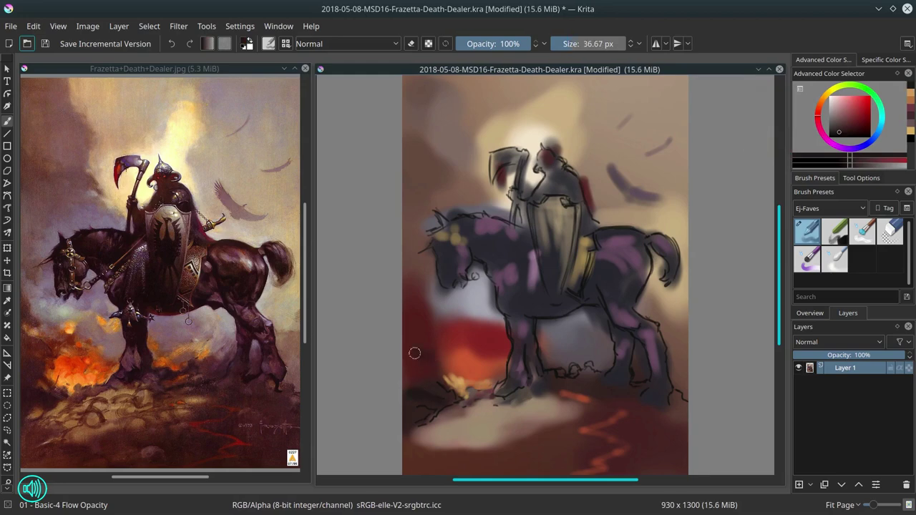
Add orange-yellow flame licks and a bright red patch to the fire with the brush at about 20 px
left_click(443, 392, "ctrl")
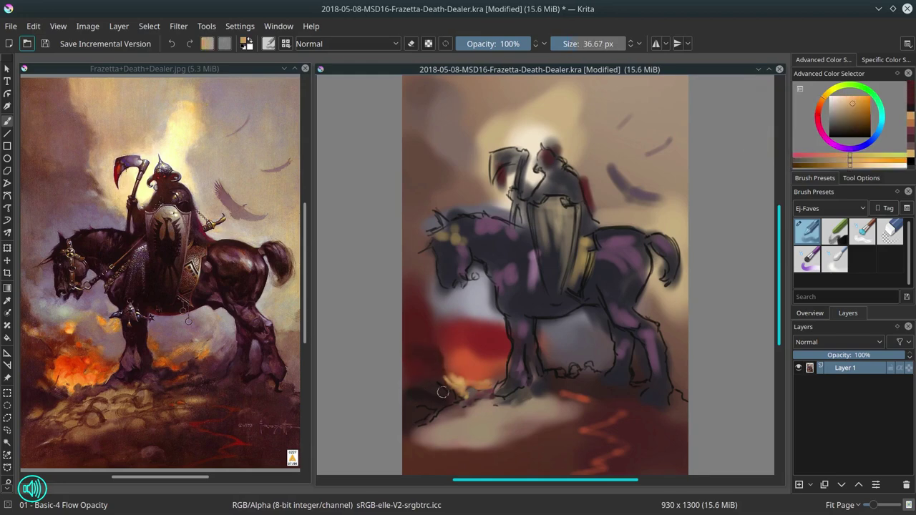
left_click_drag(443, 392, 437, 392, "shift")
left_click_drag(432, 380, 444, 388)
left_click(465, 361, "ctrl")
mouse_move(466, 349)
left_mouse_down()
mouse_move(443, 356)
mouse_move(466, 355)
left_mouse_up()
left_click(818, 121)
left_click(856, 107)
left_click(459, 330, "ctrl")
left_click(846, 119)
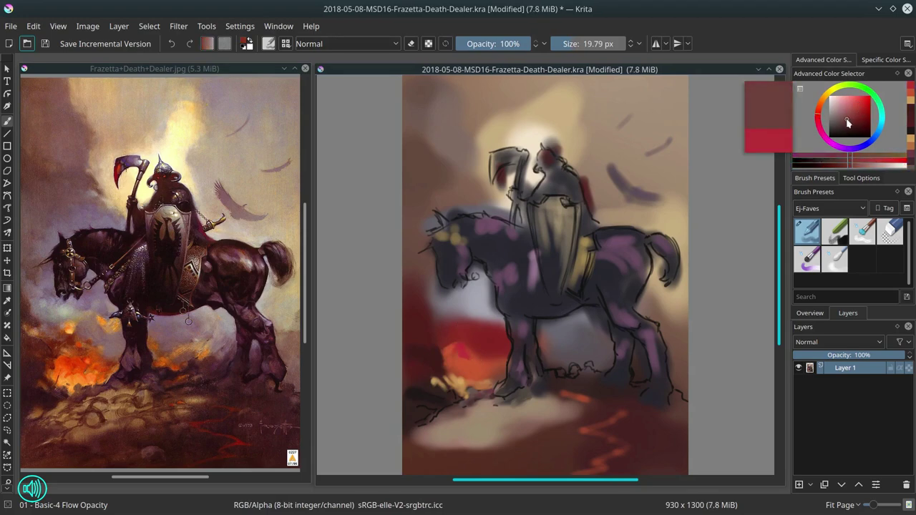
Paint yellow and orange streaks through the middle and base of the fire, using colours sampled from the painting
left_click(437, 334, "ctrl")
left_click(445, 382, "ctrl")
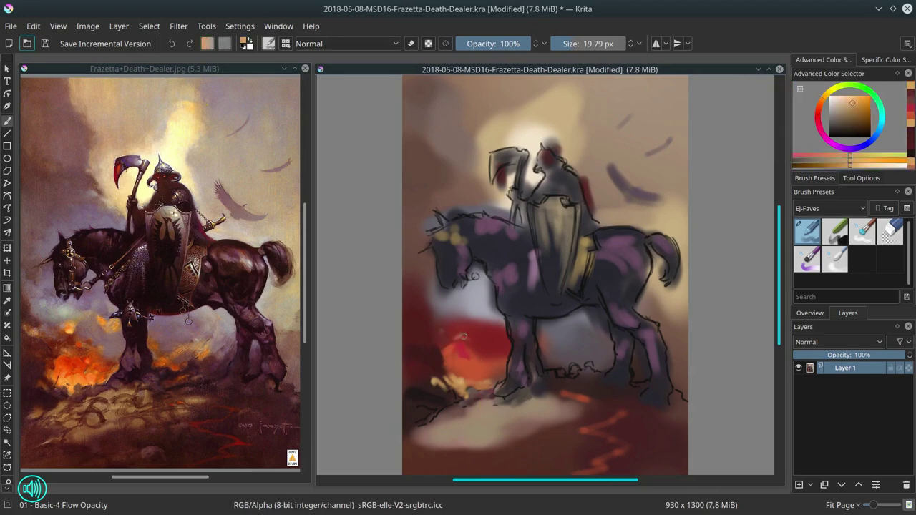
left_click(581, 266, "ctrl")
mouse_move(456, 336)
left_mouse_down()
mouse_move(470, 345)
mouse_move(480, 338)
mouse_move(464, 375)
mouse_move(475, 382)
left_mouse_up()
left_click(482, 347, "ctrl")
left_click(459, 384, "ctrl")
left_click(478, 365, "ctrl")
left_click(485, 381, "ctrl")
left_click(469, 383, "ctrl")
left_click(471, 386)
Work sampled red and orange tones into the upper part of the fire beside the horse's forelegs
left_click(487, 346, "ctrl")
left_click(482, 350, "ctrl")
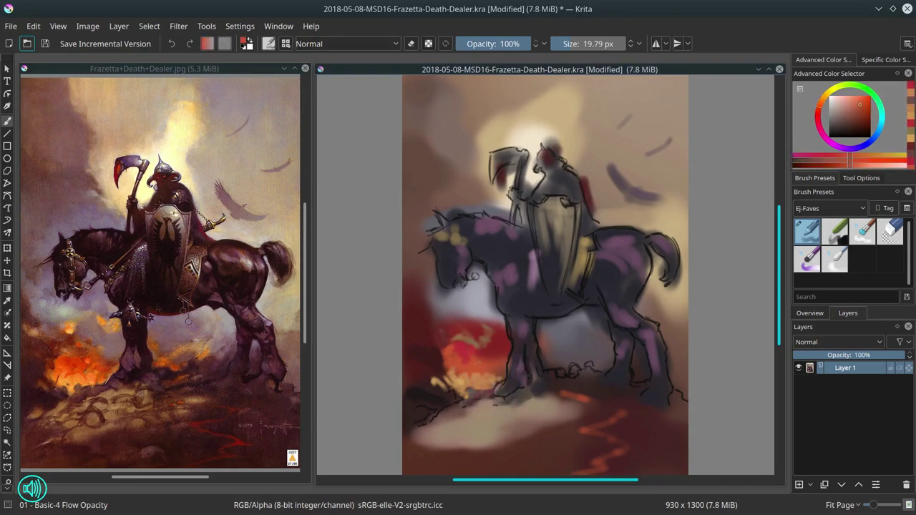
mouse_move(482, 349)
left_mouse_down()
mouse_move(478, 359)
mouse_move(488, 360)
mouse_move(498, 329)
mouse_move(497, 342)
mouse_move(465, 325)
mouse_move(502, 327)
mouse_move(453, 325)
mouse_move(489, 333)
left_mouse_up()
left_click(435, 353, "ctrl")
left_click(487, 333, "ctrl")
left_click(484, 357, "ctrl")
left_click(497, 338, "ctrl")
left_click(494, 308, "ctrl")
left_click(490, 363, "ctrl")
Paint blue-grey smoke above the fire, from the horse's chest to the painting's left edge
left_click(837, 119)
left_click(859, 148)
mouse_move(476, 331)
left_mouse_down()
mouse_move(496, 342)
mouse_move(473, 321)
left_mouse_up()
mouse_move(478, 287)
left_mouse_down()
mouse_move(462, 295)
mouse_move(478, 309)
mouse_move(420, 290)
mouse_move(410, 272)
left_mouse_up()
left_click(464, 306, "ctrl")
left_click_drag(428, 282, 438, 293)
Paint a blue-grey cloud above the horse's head and neck, reaching up toward the rider's axe
left_click(433, 232, "ctrl")
left_click(450, 213, "ctrl")
mouse_move(430, 233)
left_mouse_down()
mouse_move(442, 206)
mouse_move(489, 198)
mouse_move(495, 184)
left_mouse_up()
left_click(505, 201, "ctrl")
Add orange, dark red and yellow flame strokes along the fire's top and left side with a brush of about 21 px
left_click(458, 329, "ctrl")
left_click_drag(477, 323, 472, 323, "shift")
mouse_move(451, 322)
left_mouse_down()
mouse_move(469, 322)
mouse_move(444, 334)
left_mouse_up()
left_click(438, 335, "ctrl")
left_click_drag(452, 332, 476, 346)
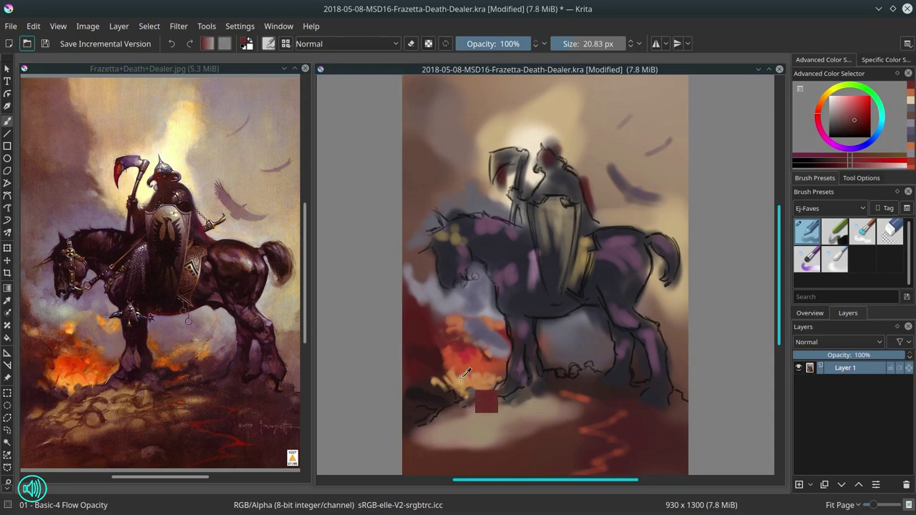
left_click(458, 376, "ctrl")
left_click_drag(408, 311, 431, 320)
Paint orange and yellow flames in the gap between the horse's front and hind legs
left_click(496, 349, "ctrl")
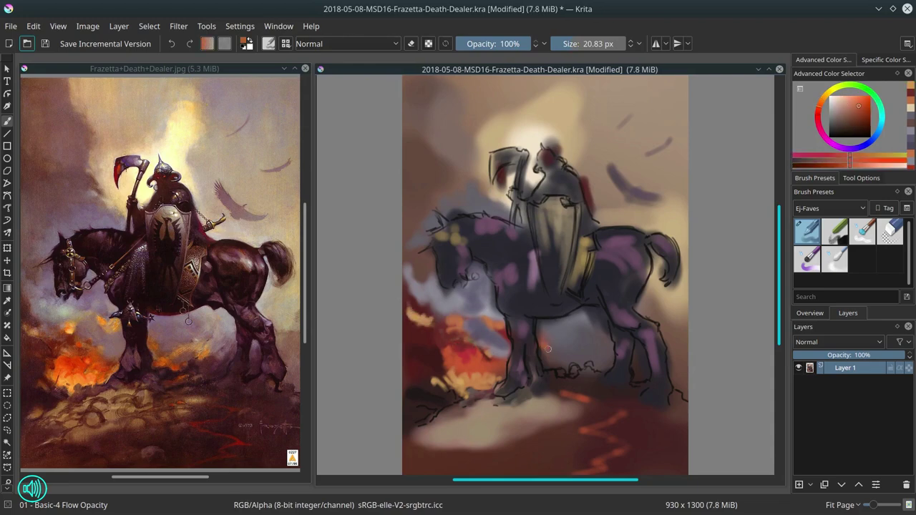
mouse_move(546, 347)
left_mouse_down()
mouse_move(554, 366)
mouse_move(576, 371)
mouse_move(566, 359)
mouse_move(599, 354)
mouse_move(473, 339)
mouse_move(605, 362)
left_mouse_up()
left_click(587, 263, "ctrl")
left_click(592, 339, "ctrl")
Fill the area beneath the horse's belly with blue-grey smoke above the small flames
left_click(840, 124)
left_click(424, 293, "ctrl")
mouse_move(576, 316)
left_mouse_down()
mouse_move(603, 310)
mouse_move(609, 340)
left_mouse_up()
left_click(545, 331, "ctrl")
left_click(542, 326, "ctrl")
mouse_move(542, 324)
left_mouse_down()
mouse_move(557, 319)
mouse_move(542, 327)
left_mouse_up()
left_click(603, 322, "ctrl")
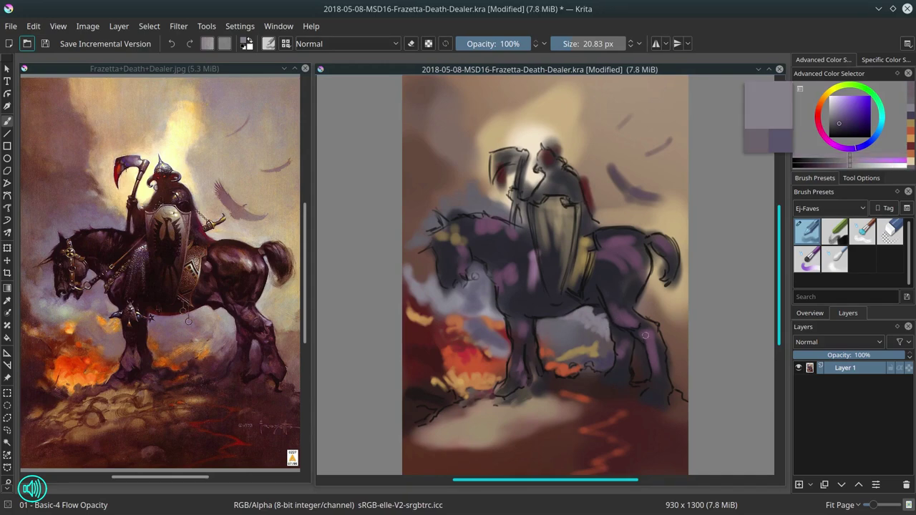
Paint grey-violet smoke around the hind legs and into the background beside the horse's rump
mouse_move(638, 343)
left_mouse_down()
mouse_move(643, 378)
mouse_move(641, 363)
left_mouse_up()
left_click(608, 359, "ctrl")
left_click(634, 366, "ctrl")
left_click(639, 348, "ctrl")
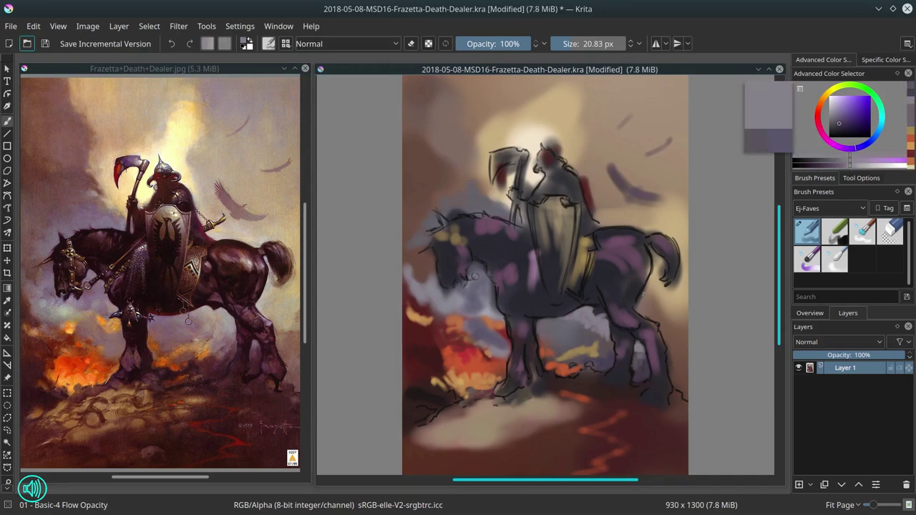
left_click_drag(654, 263, 643, 302)
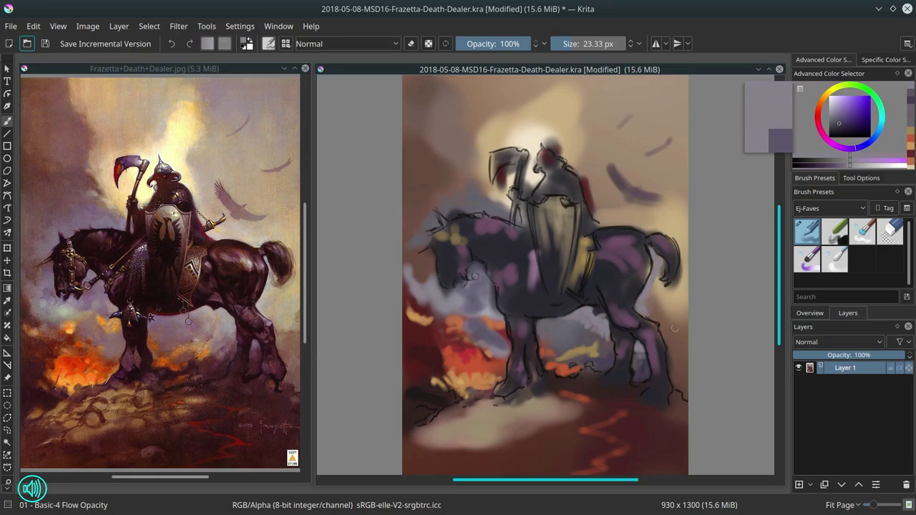
With the brush at about 35 px, rework the glow beside the rider's head and add blue-grey cloud behind his back
key("bracketright")
key("bracketright")
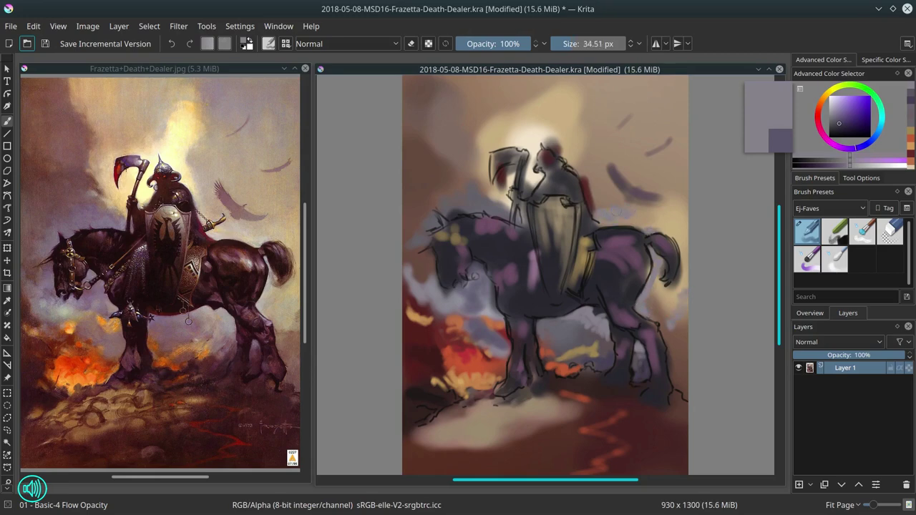
left_click(586, 254, "ctrl")
mouse_move(570, 161)
left_mouse_down()
mouse_move(574, 169)
mouse_move(558, 150)
left_mouse_up()
left_click(580, 155, "ctrl")
left_click(552, 126, "ctrl")
left_click(614, 214, "ctrl")
left_click_drag(604, 217, 629, 215)
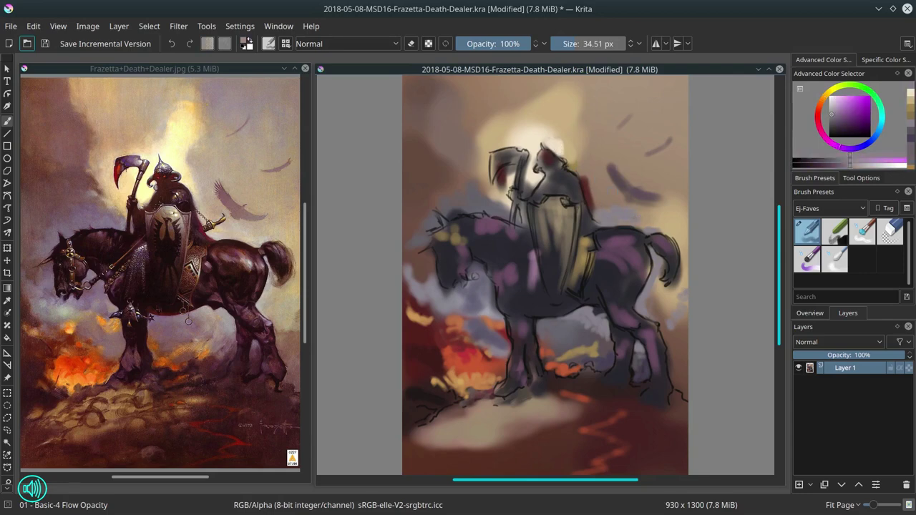
Brush blue-grey cloud into the upper-right sky around the birds with a brush of about 64 px
left_click_drag(594, 128, 607, 127)
left_click_drag(594, 118, 574, 146)
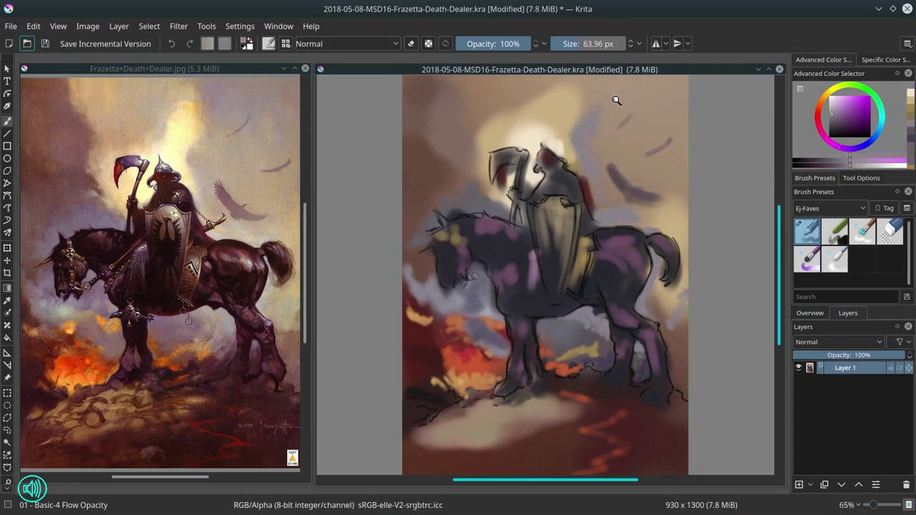
scroll(615, 99, "down", 1)
left_click_drag(610, 107, 592, 117)
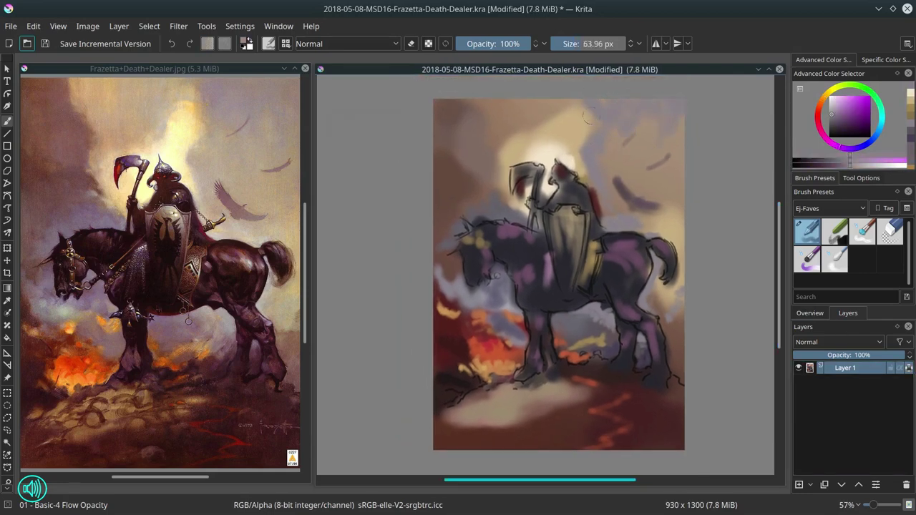
Paint bright yellow and cream strokes into the glow above the rider's head
left_click(565, 116, "ctrl")
mouse_move(542, 141)
left_mouse_down()
mouse_move(562, 118)
mouse_move(563, 140)
left_mouse_up()
left_click(565, 116, "ctrl")
left_click(851, 101)
left_click(570, 132, "ctrl")
Paint muted brown-grey cloud strokes between the axe and the painting's left side with a brush of about 46 px
left_click(492, 162, "ctrl")
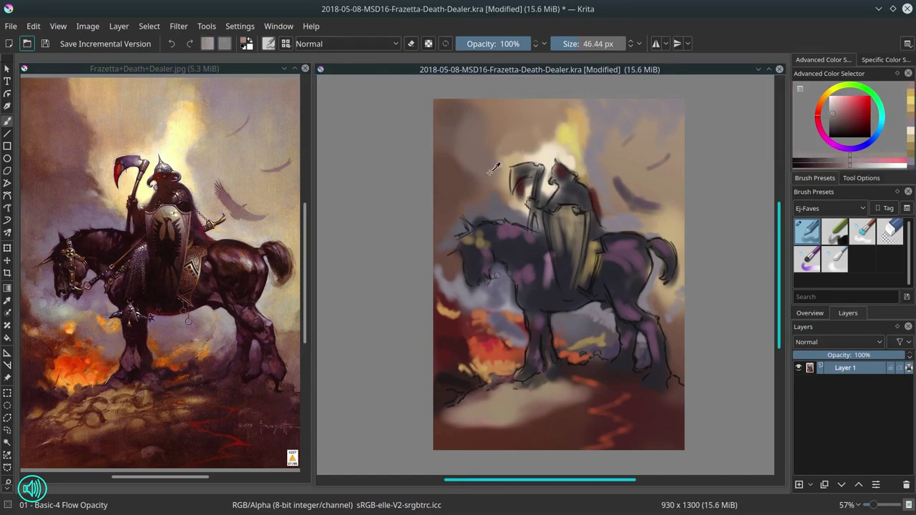
mouse_move(495, 164)
left_mouse_down()
mouse_move(471, 185)
mouse_move(500, 179)
left_mouse_up()
left_click(494, 202, "ctrl")
mouse_move(494, 204)
left_mouse_down()
mouse_move(521, 208)
mouse_move(523, 198)
mouse_move(493, 161)
left_mouse_up()
left_click(502, 176, "ctrl")
Lay beige and greyish strokes across the upper sky and around the glow above the axe and rider
left_click_drag(494, 121, 504, 122)
left_click(501, 129, "ctrl")
mouse_move(494, 111)
left_mouse_down()
mouse_move(485, 133)
mouse_move(502, 145)
left_mouse_up()
mouse_move(502, 145)
left_mouse_down()
mouse_move(516, 111)
mouse_move(549, 117)
left_mouse_up()
left_click(551, 106, "ctrl")
left_click(544, 109, "ctrl")
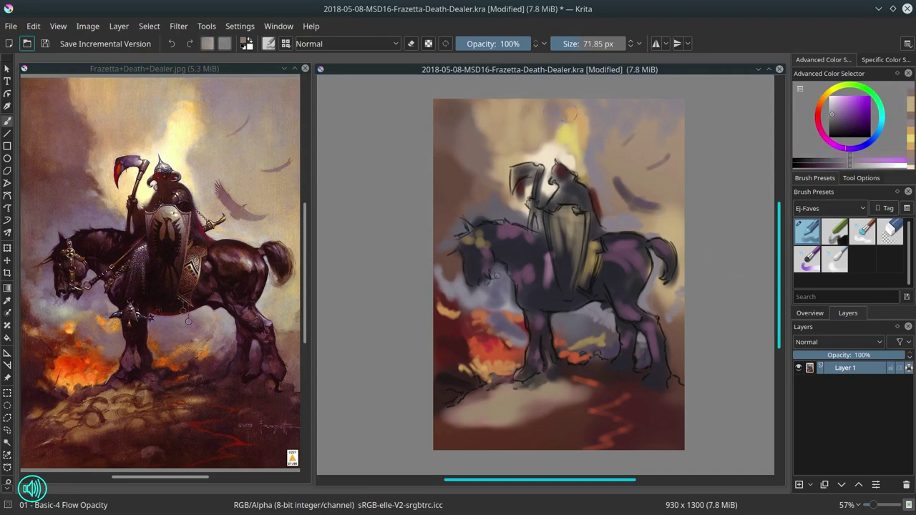
left_click_drag(532, 154, 554, 147)
Darken the upper-left corner and left-hand clouds with deep reddish brown, using the brush at about 72 px
left_click(455, 235, "ctrl")
left_click_drag(445, 172, 451, 190)
left_click_drag(495, 183, 490, 191)
left_click_drag(453, 106, 442, 113)
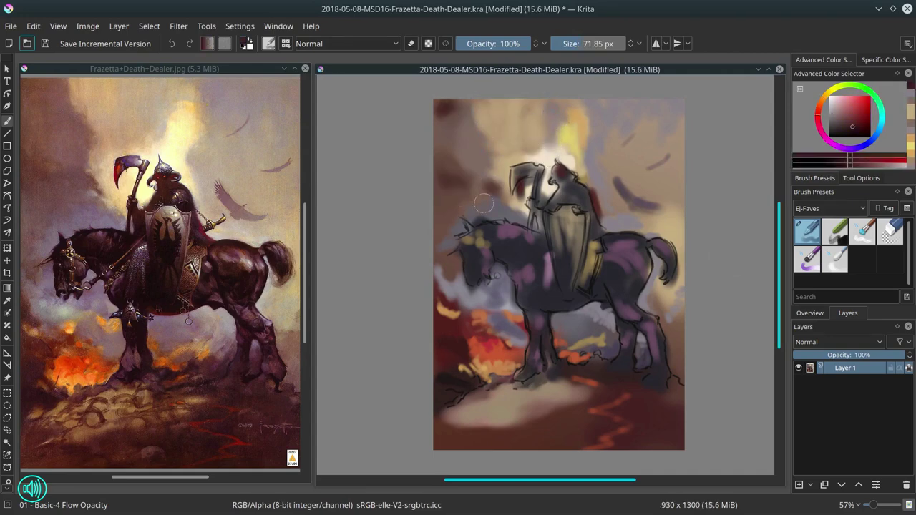
left_click(447, 223, "ctrl")
left_click_drag(444, 221, 440, 230)
left_click(450, 272, "ctrl")
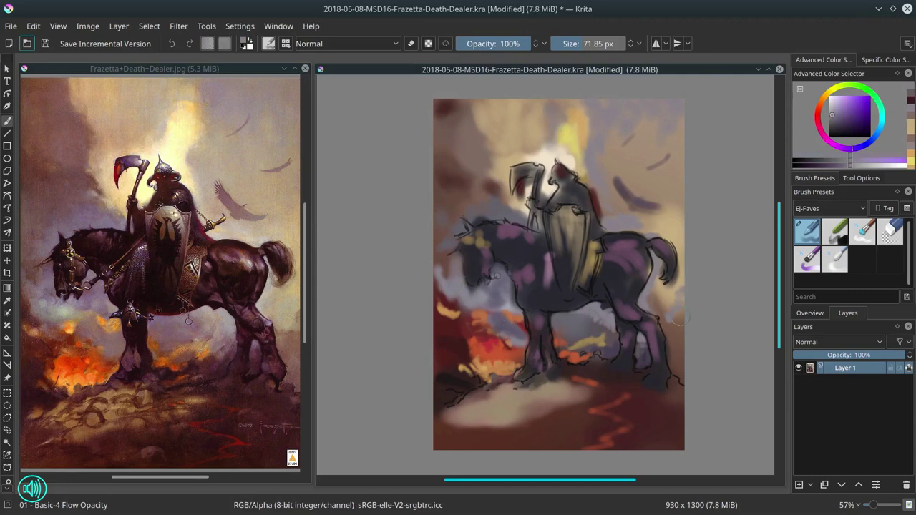
Soften the left-hand clouds with Blender Textured Soft and paint pale cream light around the axe
key("slash")
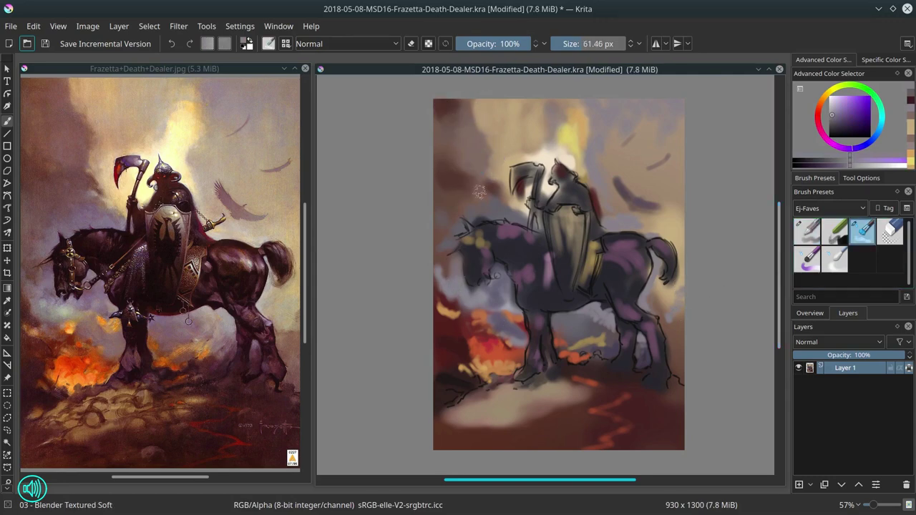
key("bracketleft")
key("slash")
left_click(529, 168, "ctrl")
left_click(536, 159, "ctrl")
left_click_drag(492, 194, 507, 205)
key("slash")
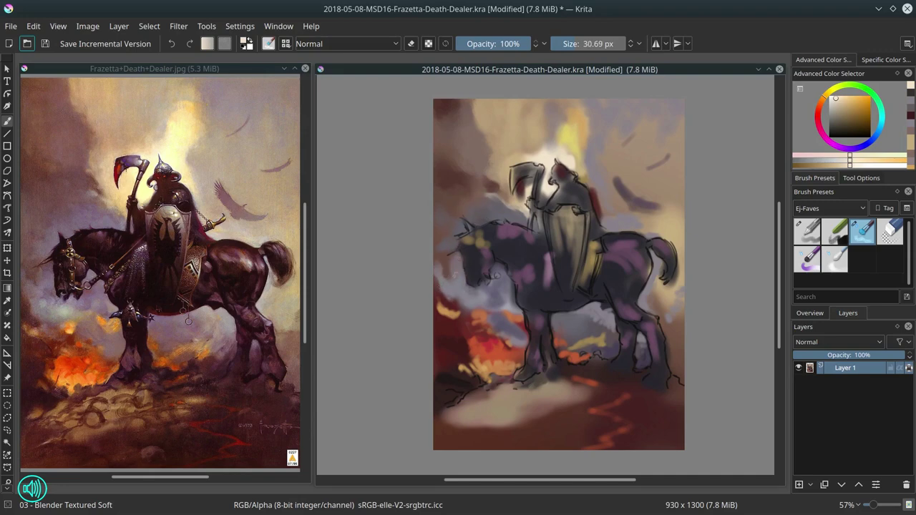
Add sampled fire colour to the smoke below the horse's head and soften the flames with Blender Textured Soft at about 26 px
left_click(807, 231)
left_click(488, 370, "ctrl")
left_click_drag(468, 300, 484, 300)
left_click(570, 133, "ctrl")
key("slash")
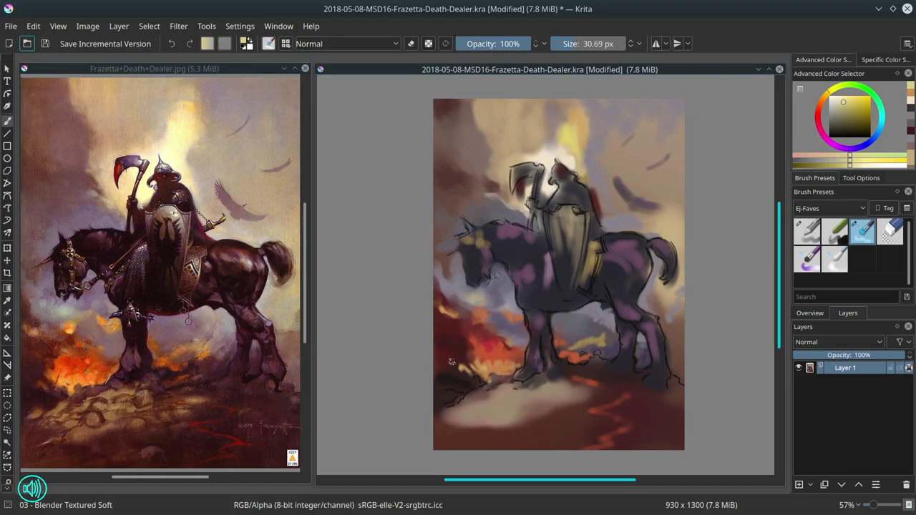
key("bracketleft")
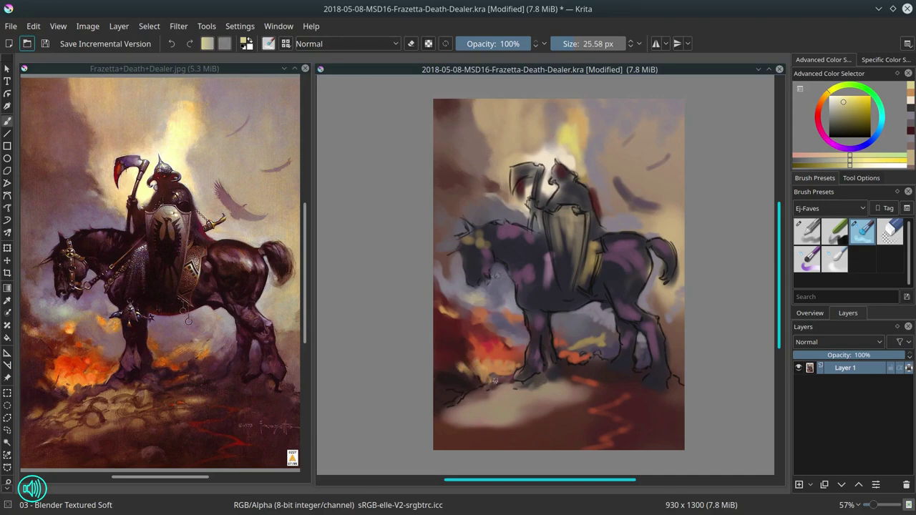
Sketch dark reddish-brown rock outlines across the light mound with the Basic-4 Flow Opacity brush at about 12 px
key("slash")
left_click(607, 402, "ctrl")
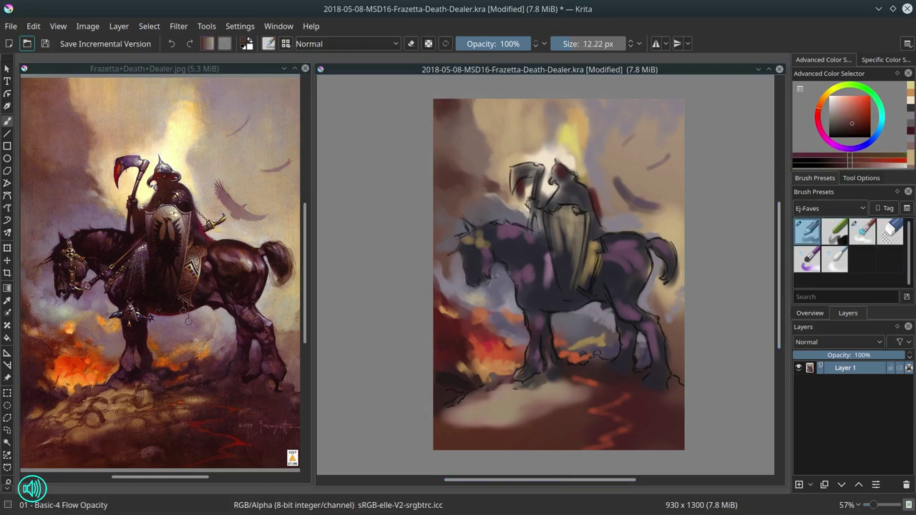
mouse_move(483, 394)
left_mouse_down()
mouse_move(510, 392)
mouse_move(492, 417)
mouse_move(507, 413)
mouse_move(515, 442)
mouse_move(529, 441)
left_mouse_up()
left_click(467, 434, "ctrl")
left_click_drag(529, 440, 523, 440)
mouse_move(457, 417)
left_mouse_down()
mouse_move(478, 415)
mouse_move(438, 403)
mouse_move(474, 380)
mouse_move(548, 382)
mouse_move(565, 396)
left_mouse_up()
Add more dark rock details to the mound beneath the horse's forelegs and save the painting
left_click(479, 393, "ctrl")
left_click(467, 371, "ctrl")
left_click(547, 412, "ctrl")
left_click_drag(523, 399, 526, 406)
key("ctrl+s")
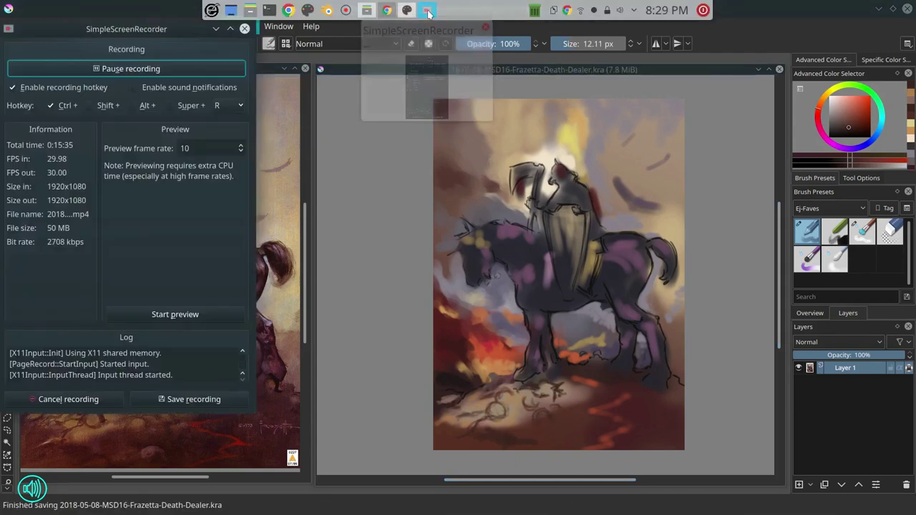
Rework the mound's upper edge beneath the horse's forelegs with sampled ground colours, using Basic-4 Flow Opacity at about 12 px
left_click(562, 375, "ctrl")
mouse_move(548, 373)
left_mouse_down()
mouse_move(559, 370)
mouse_move(524, 382)
mouse_move(531, 386)
left_mouse_up()
left_click(553, 371, "ctrl")
left_click(560, 371, "ctrl")
left_click_drag(523, 408, 561, 369)
left_click(558, 375, "ctrl")
left_click(562, 365, "ctrl")
left_click(587, 366, "ctrl")
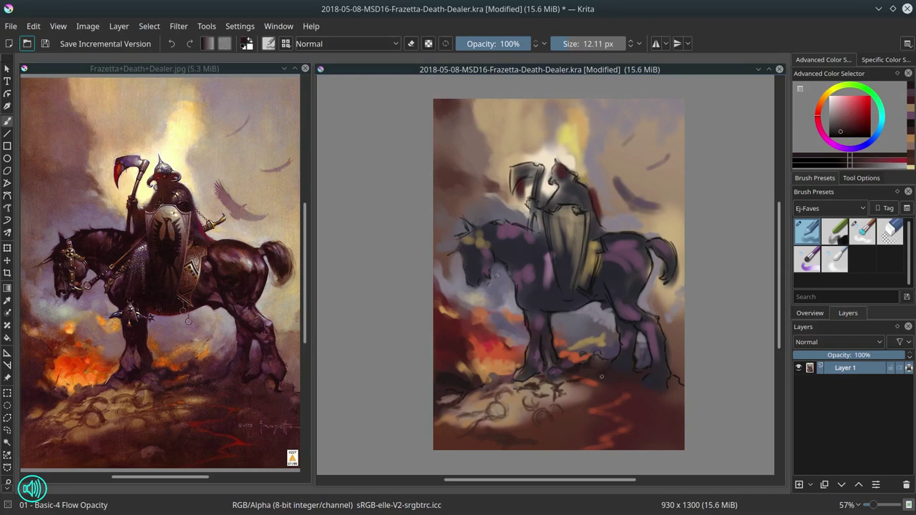
Paint sampled brown tones over the mound's far slope and the ground between the horse's forelegs and hind legs
left_click(497, 364, "ctrl")
mouse_move(581, 364)
left_mouse_down()
mouse_move(592, 360)
mouse_move(585, 371)
mouse_move(597, 382)
mouse_move(585, 389)
mouse_move(616, 370)
mouse_move(638, 389)
mouse_move(617, 385)
mouse_move(603, 404)
mouse_move(578, 402)
mouse_move(564, 419)
left_mouse_up()
left_click(576, 352, "ctrl")
left_click(575, 392, "ctrl")
left_click(605, 370, "ctrl")
left_click(613, 367, "ctrl")
left_click(631, 381, "ctrl")
left_click(608, 410, "ctrl")
left_click(591, 396, "ctrl")
left_click(520, 395, "ctrl")
Add sampled colour strokes between the horse's legs and a muted purple patch near the painting's bottom edge at about 17 px
left_click(567, 362, "ctrl")
left_click_drag(565, 347, 574, 359)
left_click(573, 368, "ctrl")
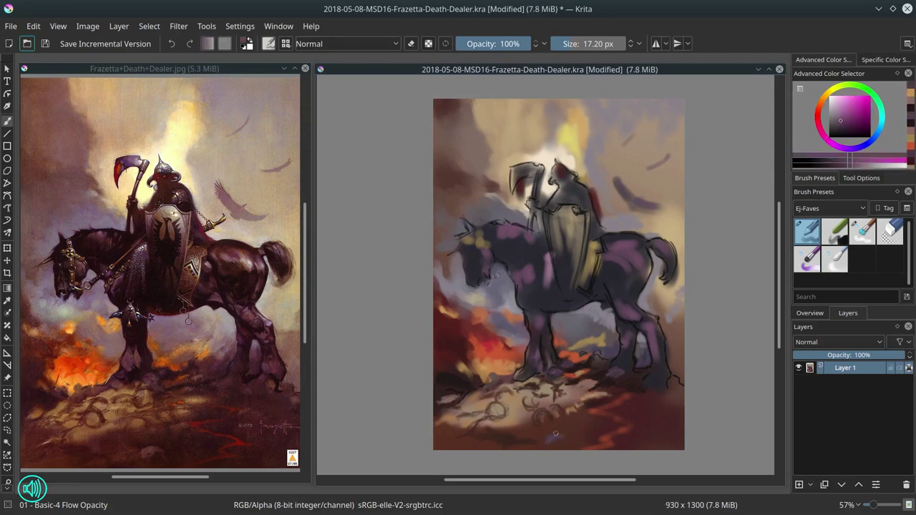
left_click(570, 435, "ctrl")
left_click_drag(550, 437, 568, 443)
Repaint the zigzag lava streaks across the lower ground in sampled orange-red at about 15 px
key("bracketleft")
key("bracketleft")
key("bracketleft")
key("bracketleft")
key("bracketleft")
left_click(598, 434, "ctrl")
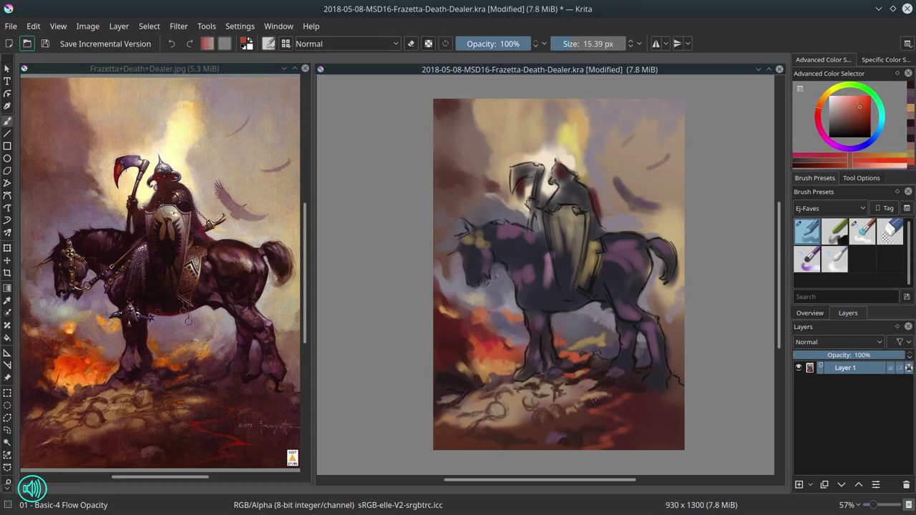
mouse_move(616, 398)
left_mouse_down()
mouse_move(641, 433)
mouse_move(595, 449)
left_mouse_up()
left_click(603, 422, "ctrl")
left_click_drag(606, 418, 591, 410)
mouse_move(603, 418)
left_mouse_down()
mouse_move(613, 435)
mouse_move(658, 448)
left_mouse_up()
Paint sampled dark red ground around the lava and behind the rear hoof at about 28 px and save the painting
left_click(614, 428, "ctrl")
left_click_drag(677, 410, 677, 380)
left_click(682, 438, "ctrl")
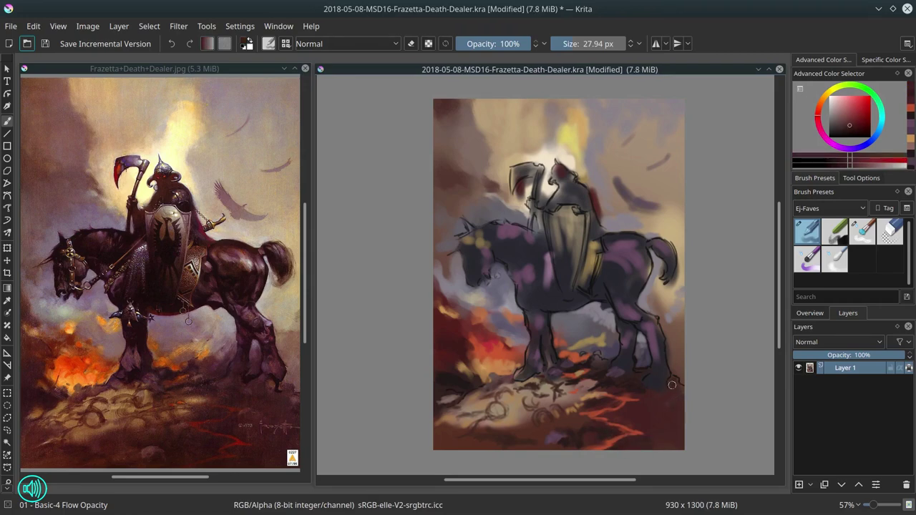
left_click(43, 48)
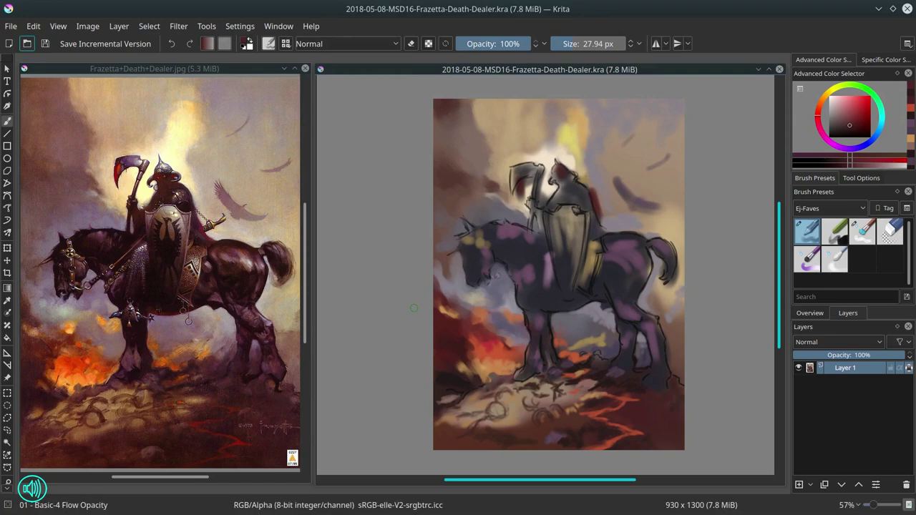
Soften the mound's rocks and the ground around the lava with Blender Textured Soft, varying its size between about 14 and 30 px
left_click(860, 237)
left_click_drag(460, 397, 455, 399)
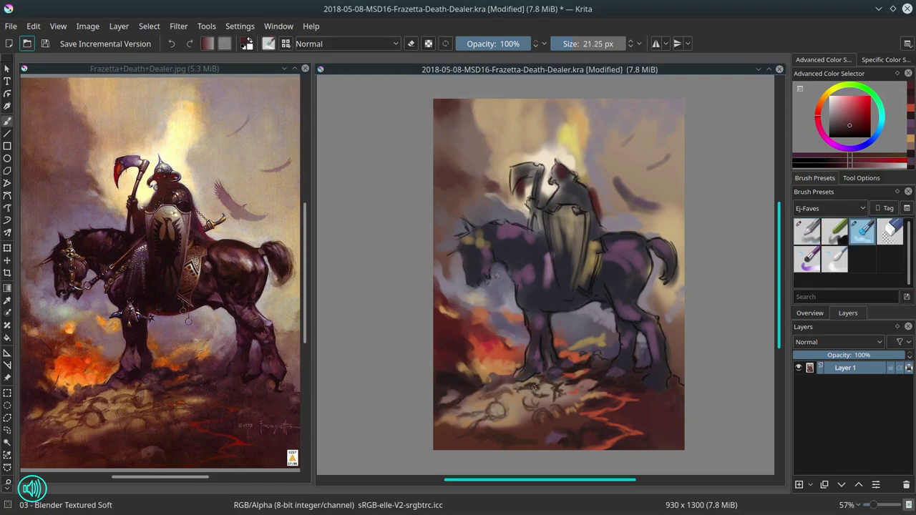
left_click(385, 12)
left_click(409, 12)
left_click_drag(457, 428, 463, 428)
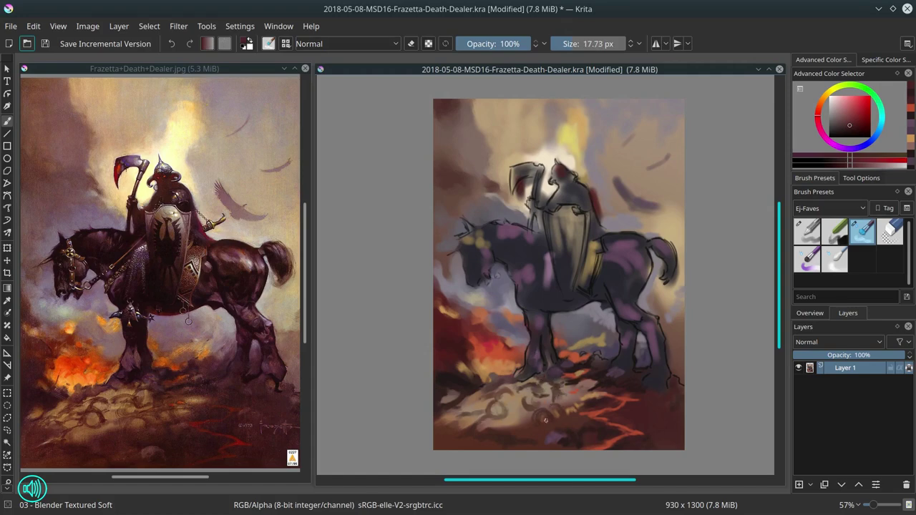
left_click_drag(545, 419, 529, 420)
left_click_drag(579, 415, 608, 386)
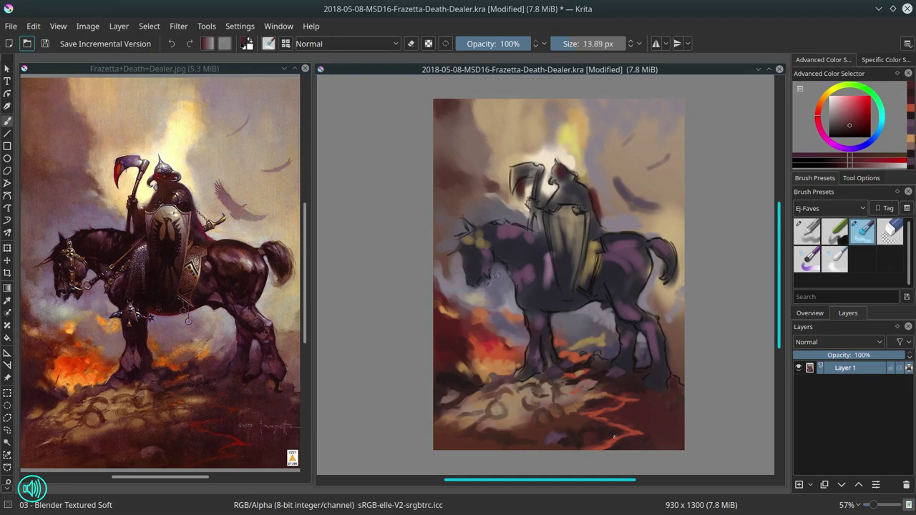
key("bracketright")
key("bracketright")
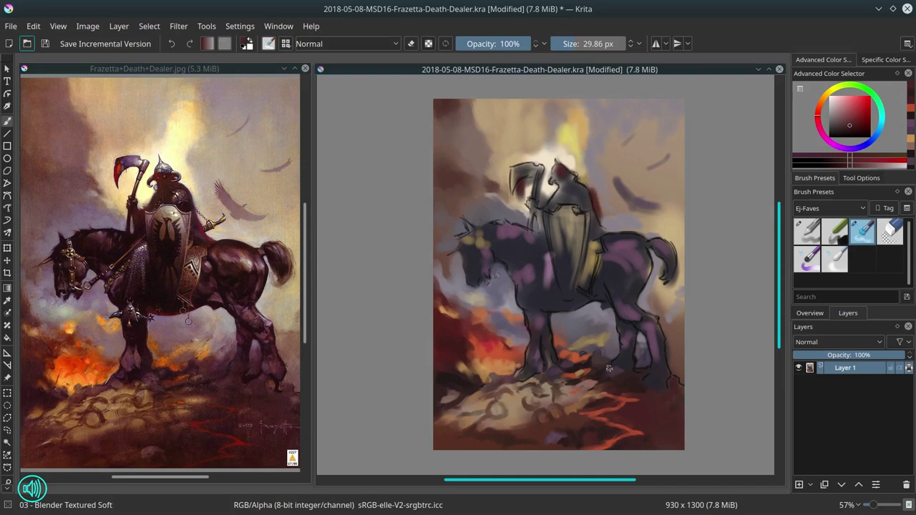
Paint sampled cream and tan light around the axe and the rider's front with Basic-4 Flow Opacity at about 24 px
left_click(814, 236)
left_click(549, 180, "ctrl")
key("bracketleft")
mouse_move(547, 190)
left_mouse_down()
mouse_move(542, 202)
mouse_move(587, 185)
left_mouse_up()
left_click(563, 135, "ctrl")
left_click(528, 155, "ctrl")
left_click_drag(519, 184, 525, 191)
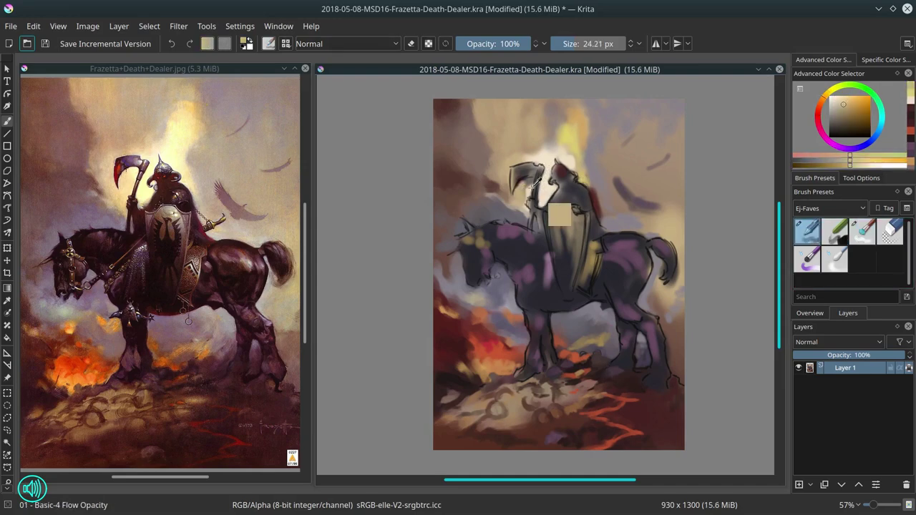
Touch up the ground around the lava streaks with a sampled dark red at about 24 px
left_click(545, 324, "ctrl")
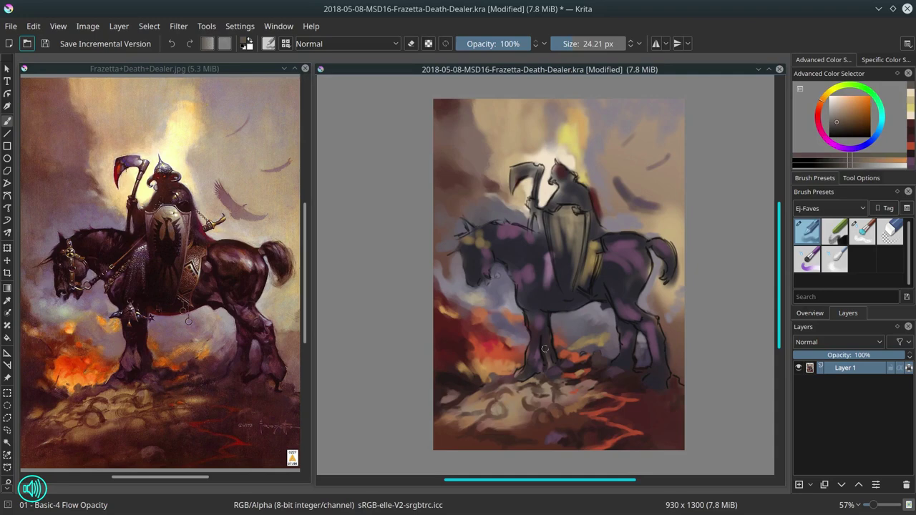
key("slash")
key("slash")
left_click(610, 439, "ctrl")
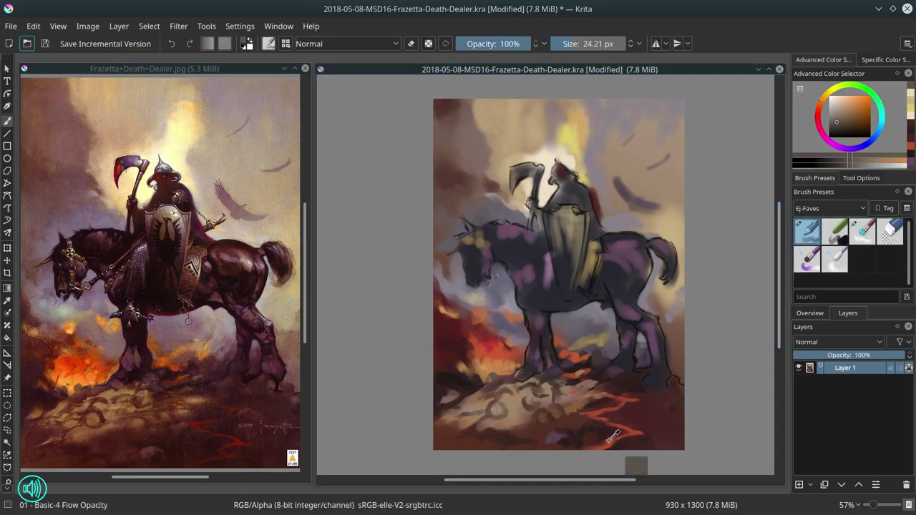
left_click_drag(605, 417, 618, 416)
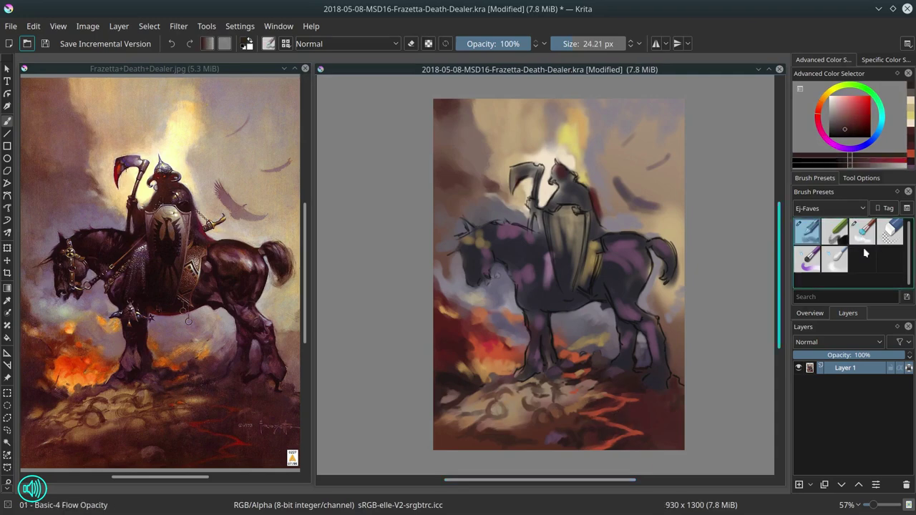
Sample the dark violet behind the hind leg and soften the ground and the sky behind the rider with Blender Textured Soft
key("slash")
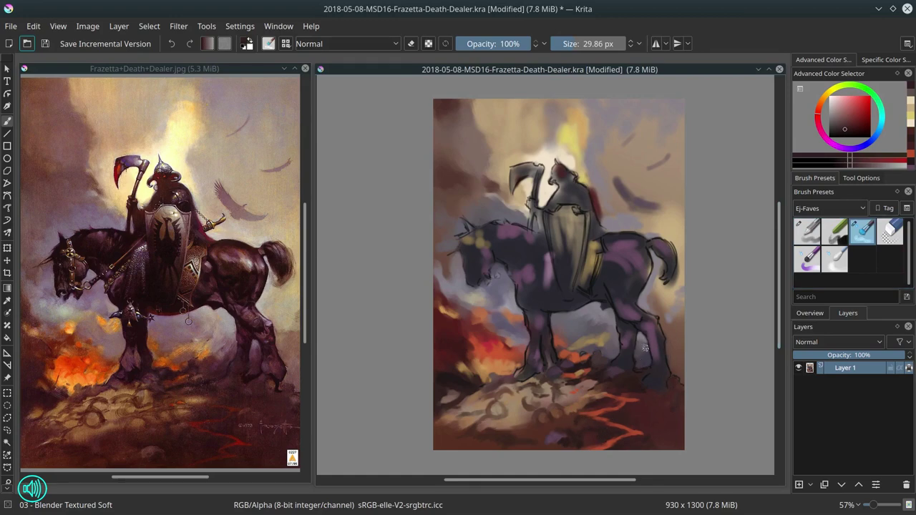
key("slash")
left_click(672, 357, "ctrl")
key("slash")
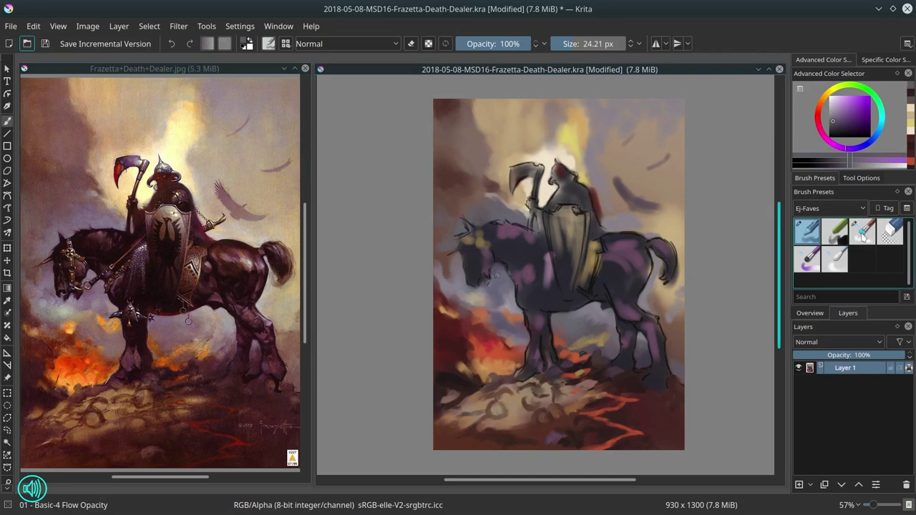
mouse_move(458, 434)
left_mouse_down()
mouse_move(498, 440)
mouse_move(456, 433)
left_mouse_up()
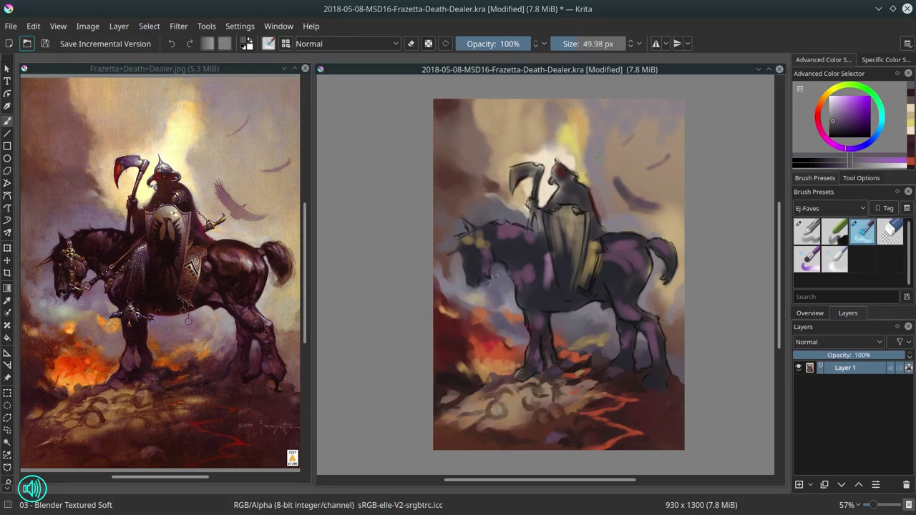
left_click_drag(599, 156, 589, 159)
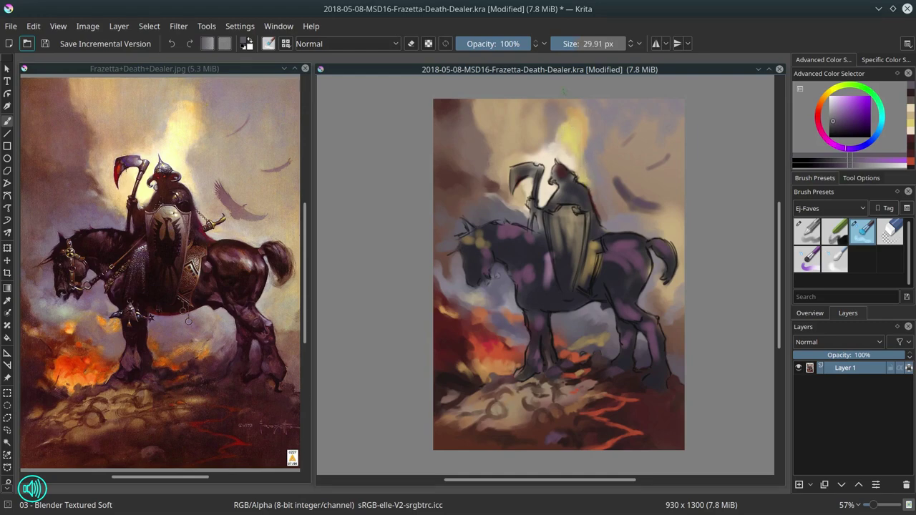
Paint sampled pale orange highlights at the base of the fire above the mound with Basic-4 Flow Opacity at about 15 px
key("bracketleft")
key("bracketleft")
key("bracketleft")
key("bracketleft")
key("bracketleft")
key("bracketleft")
left_click(806, 232)
left_click(486, 372, "ctrl")
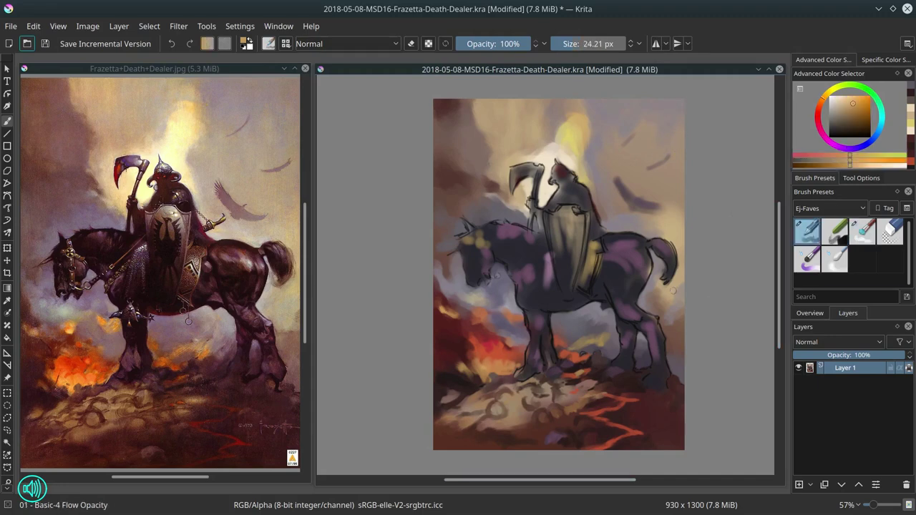
left_click(486, 372, "ctrl")
left_click_drag(485, 379, 484, 374)
left_click(507, 371)
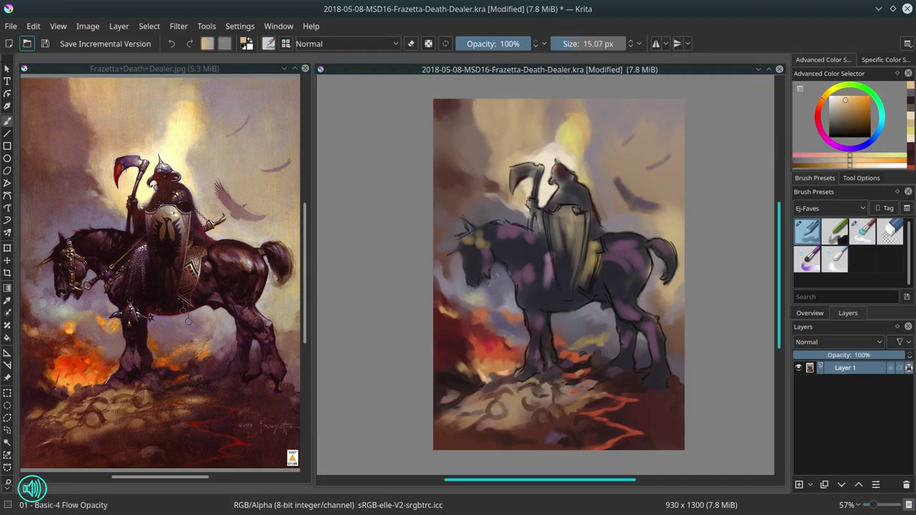
Soften the fire around the forelegs with Blender Textured Soft, starting at about 25 px and enlarging the brush
left_click(862, 232)
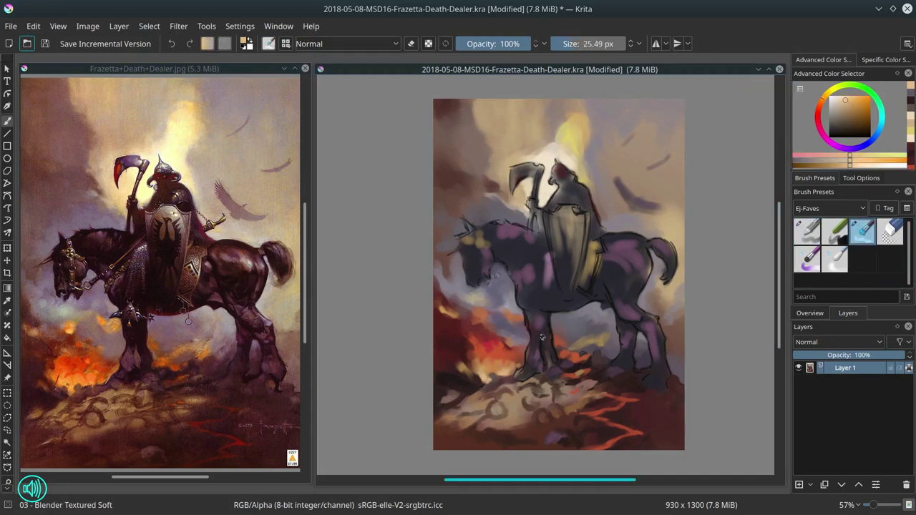
left_click_drag(543, 337, 549, 337, "shift")
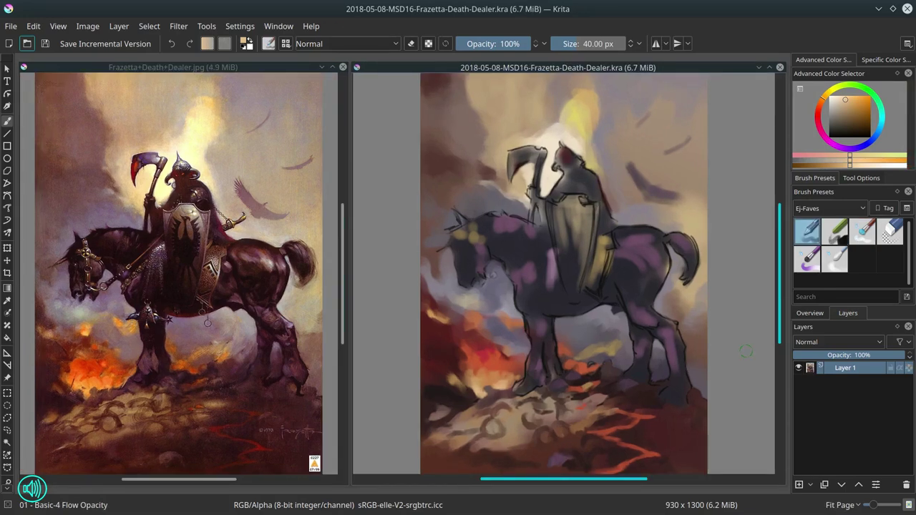
key("slash")
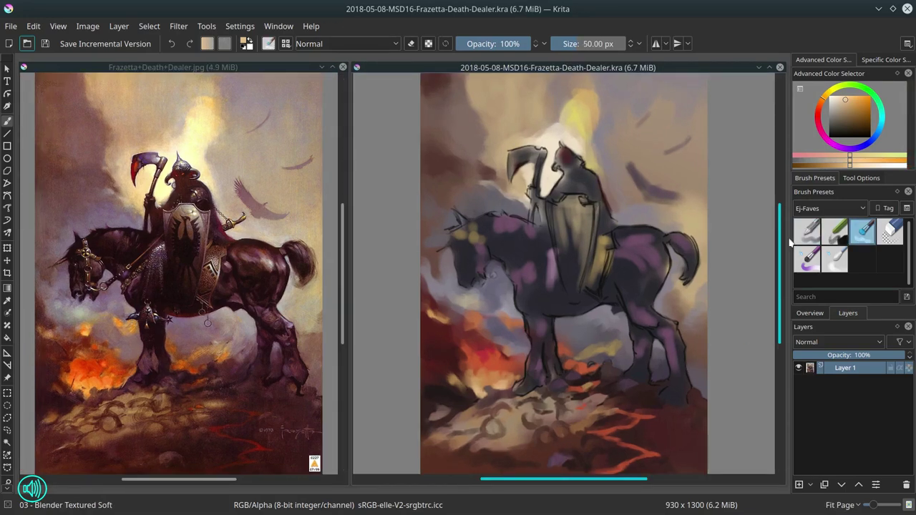
key("slash")
Reshape the top of the rider's helmet with sampled dark and cream colours, using Basic-4 Flow Opacity at about 14 px
left_click_drag(474, 258, 465, 257)
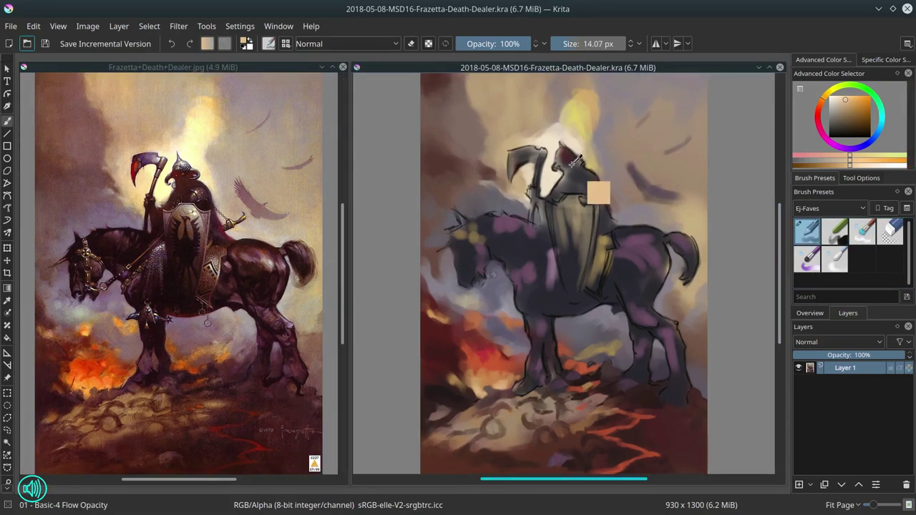
left_click(570, 160, "ctrl")
left_click(558, 141, "ctrl")
mouse_move(558, 145)
left_mouse_down()
mouse_move(551, 161)
mouse_move(565, 143)
left_mouse_up()
left_click(566, 147, "ctrl")
mouse_move(563, 144)
left_mouse_down()
mouse_move(564, 116)
mouse_move(513, 143)
mouse_move(572, 126)
mouse_move(584, 162)
left_mouse_up()
Form the helmet's curved horns in dark reddish brown and clean up their edges with sampled cream light
left_click(556, 146, "ctrl")
left_click(564, 153, "ctrl")
left_click(553, 156, "ctrl")
left_click(564, 115, "ctrl")
left_click(564, 153, "ctrl")
left_click(571, 156, "ctrl")
key("bracketright")
key("bracketright")
key("bracketright")
left_click(843, 124)
left_click(569, 153, "ctrl")
left_click(562, 147, "ctrl")
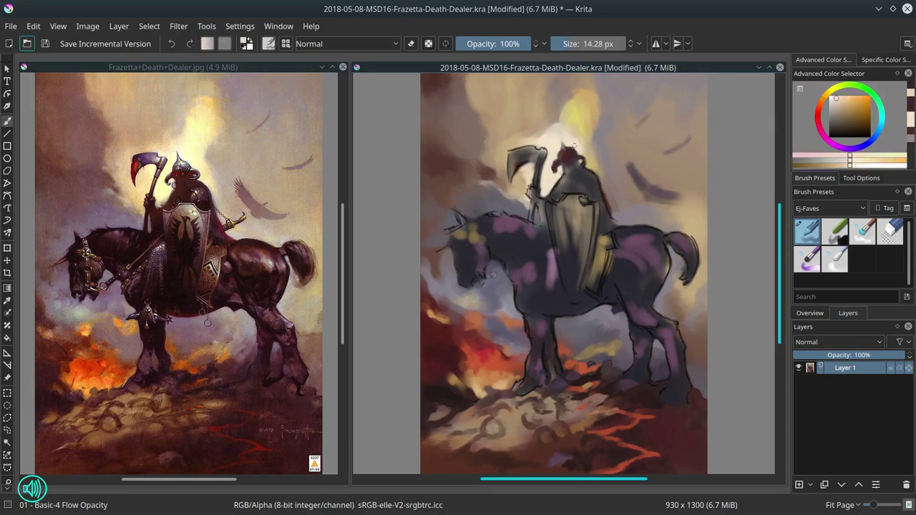
Paint the helmet's dome and spike in grey-blue at about 12 px and sample the axe blade's dark red
left_click(573, 170, "ctrl")
left_click(833, 122)
key("bracketright")
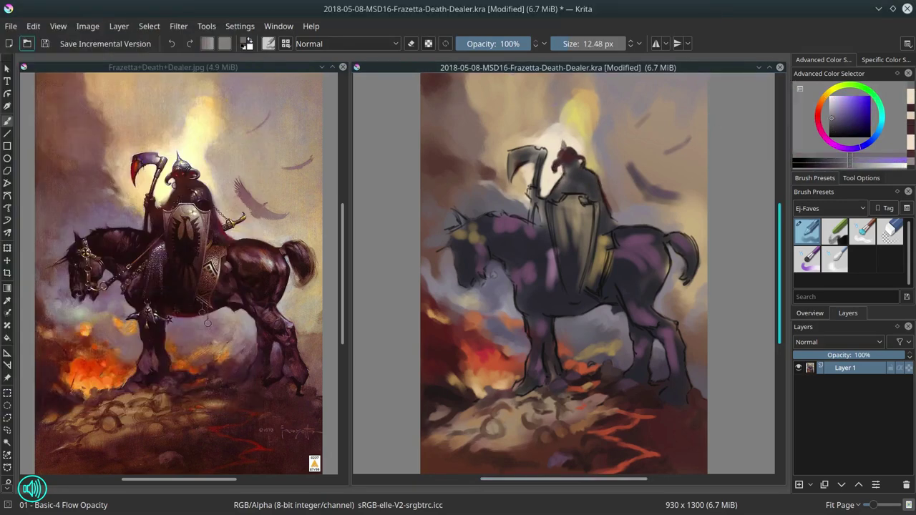
left_click_drag(564, 148, 573, 156)
left_click(529, 157, "ctrl")
key("]")
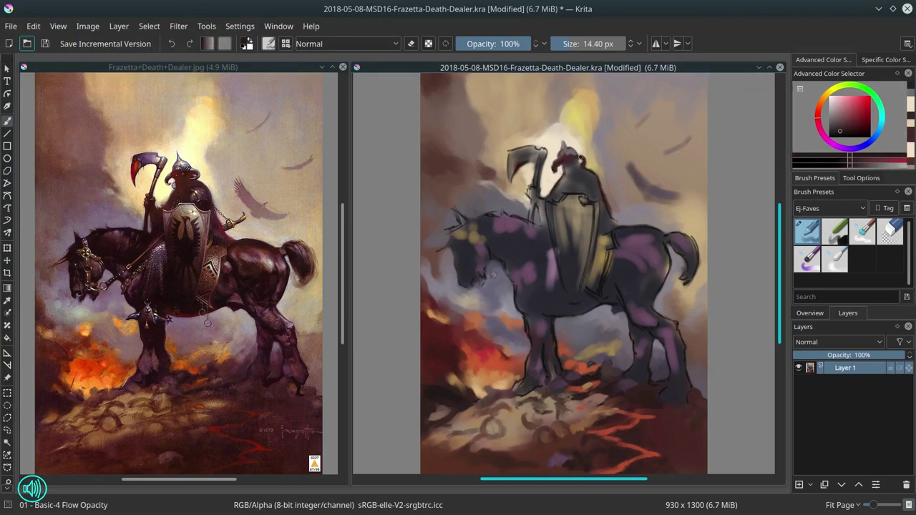
Paint sampled cream and yellow light along the rider's back and above the helmet, enlarging the brush to about 27 px
left_click(583, 158, "ctrl")
key("]")
left_click(593, 160, "ctrl")
left_click_drag(599, 167, 607, 193)
left_click(591, 136, "ctrl")
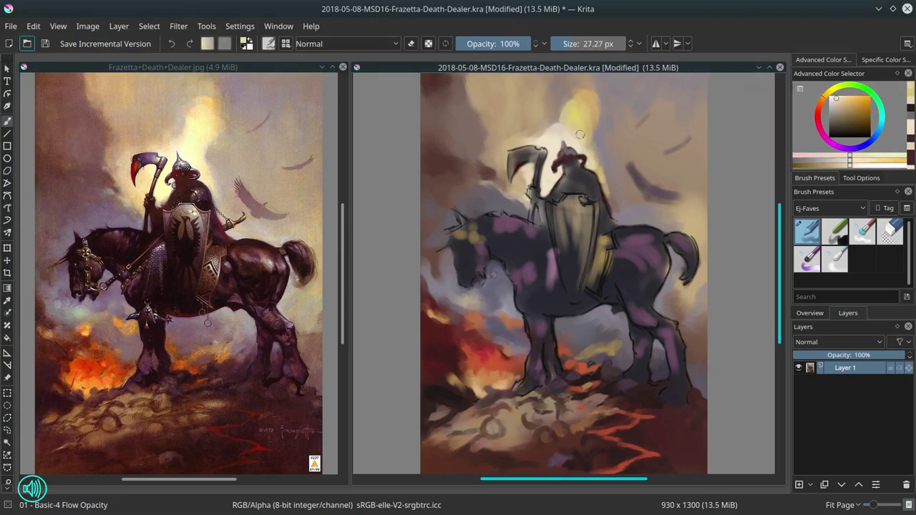
left_click(581, 116, "ctrl")
left_click_drag(583, 114, 588, 101)
left_click(597, 146, "ctrl")
left_click(578, 139, "ctrl")
mouse_move(595, 148)
left_mouse_down()
mouse_move(603, 169)
mouse_move(556, 169)
left_mouse_up()
Trim the front contour of the rider's face and chest with sampled cream light and a smaller brush
key("bracketleft")
key("bracketleft")
key("bracketleft")
key("bracketleft")
key("bracketleft")
key("bracketleft")
left_click(547, 163, "ctrl")
mouse_move(561, 170)
left_mouse_down()
mouse_move(576, 156)
mouse_move(559, 177)
mouse_move(584, 166)
mouse_move(559, 195)
left_mouse_up()
Darken the rider's head, cloak, raised hand and the axe shaft with a near-black magenta at about 14 to 18 px
left_click(558, 173, "ctrl")
left_click(554, 170, "ctrl")
left_click(564, 168, "ctrl")
left_click(554, 172, "ctrl")
left_click(574, 164, "ctrl")
left_click(835, 130)
key("bracketleft")
key("bracketleft")
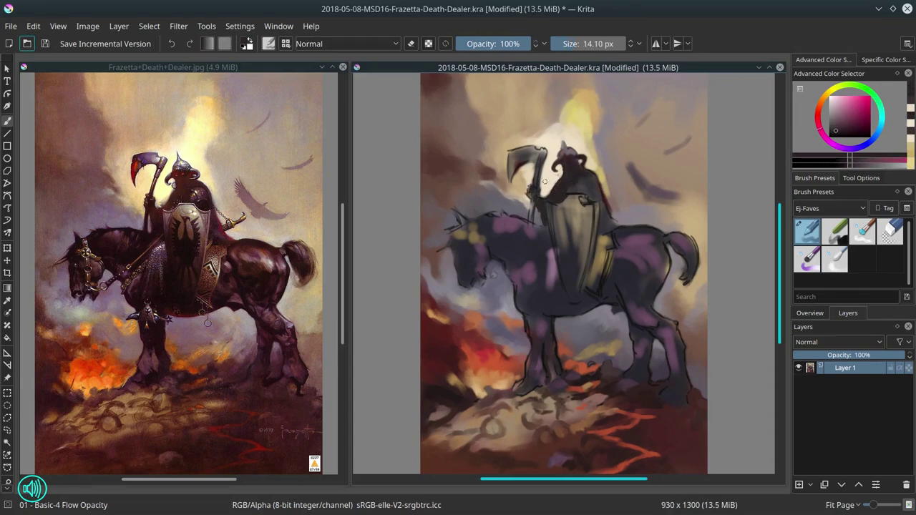
key("bracketright")
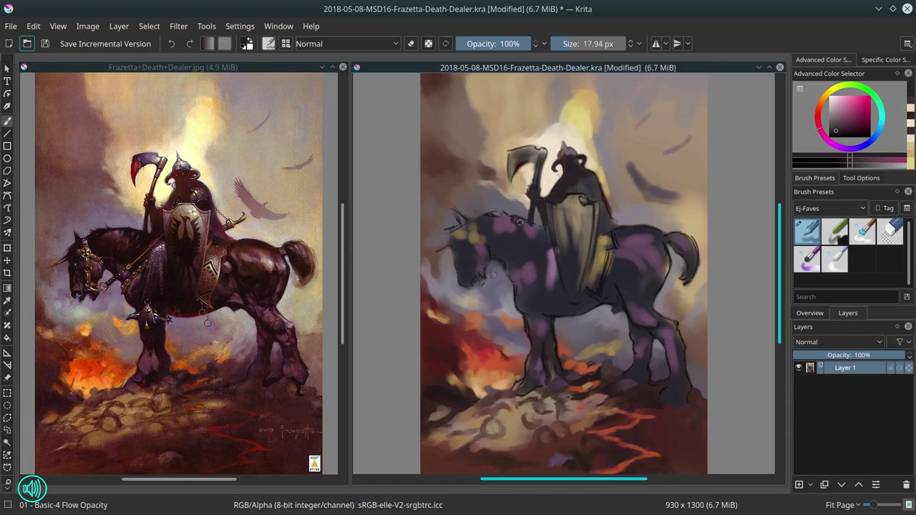
Paint the horse's neck and mane in near-black magenta with a brush of up to about 34 px
key("bracketright")
key("bracketright")
left_click(500, 229, "ctrl")
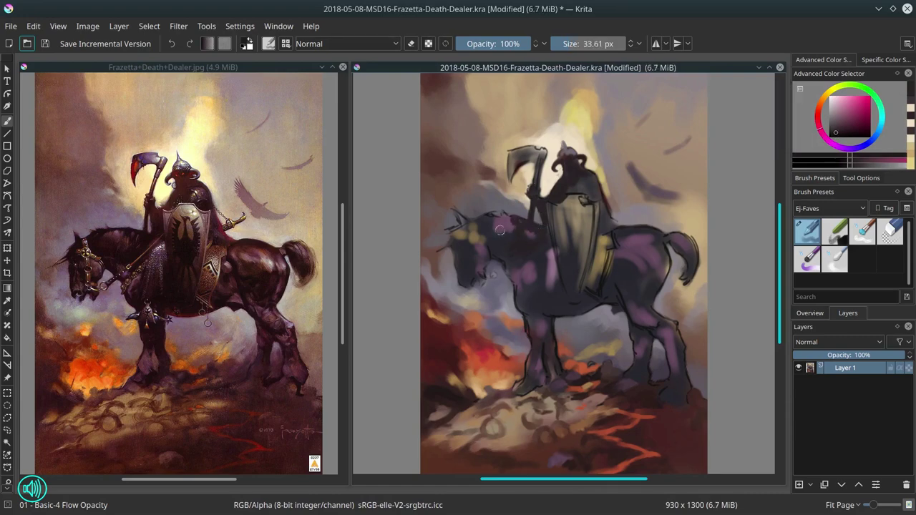
left_click_drag(500, 229, 492, 230)
left_click_drag(486, 214, 504, 213)
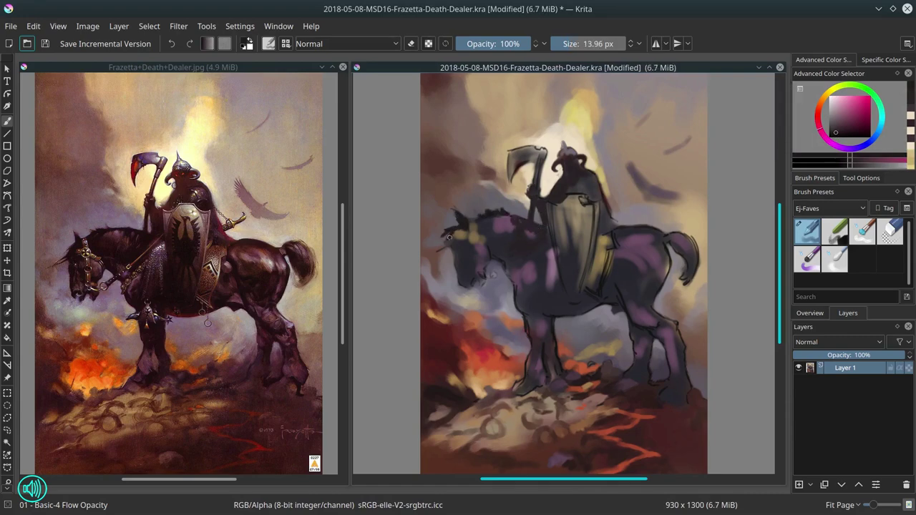
Darken the horse's face and jaw at about 19 px and extend the dark shadow along its neck to the shield
key("bracketright")
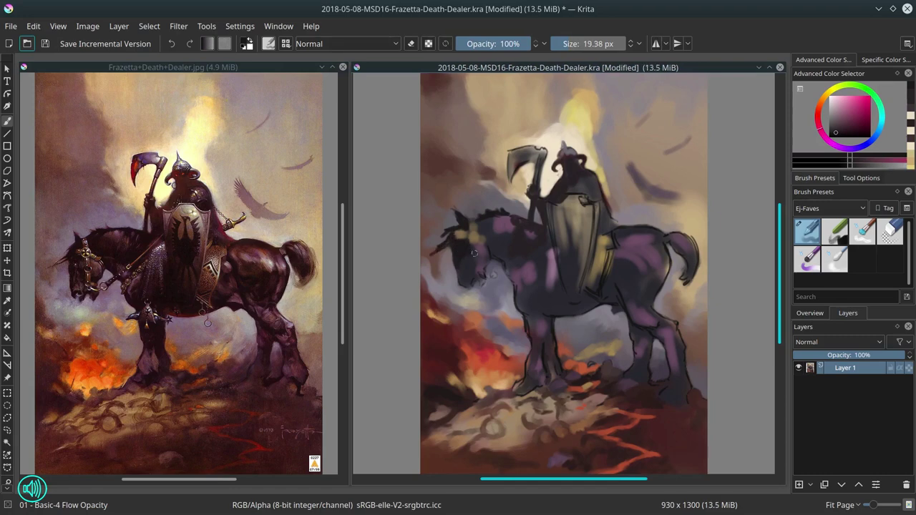
left_click_drag(481, 265, 501, 258)
mouse_move(478, 224)
left_mouse_down()
mouse_move(491, 234)
mouse_move(494, 221)
mouse_move(534, 247)
mouse_move(547, 236)
left_mouse_up()
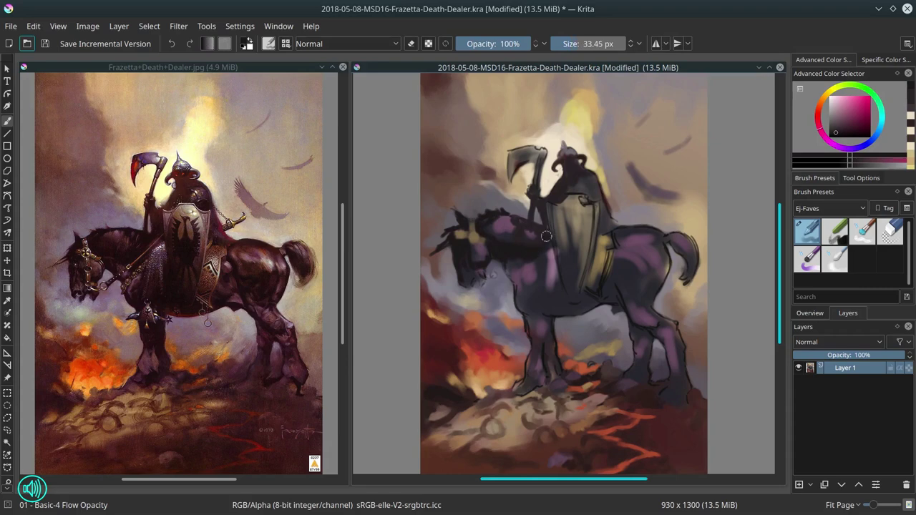
Block in near-black shadows on the horse's chest, belly, forelegs and hind leg at about 33 and 28 px
mouse_move(527, 281)
left_mouse_down()
mouse_move(531, 239)
mouse_move(532, 308)
mouse_move(551, 308)
mouse_move(549, 297)
mouse_move(552, 311)
mouse_move(616, 309)
left_mouse_up()
mouse_move(531, 325)
left_mouse_down()
mouse_move(537, 344)
mouse_move(551, 342)
left_mouse_up()
left_click_drag(535, 372, 533, 388)
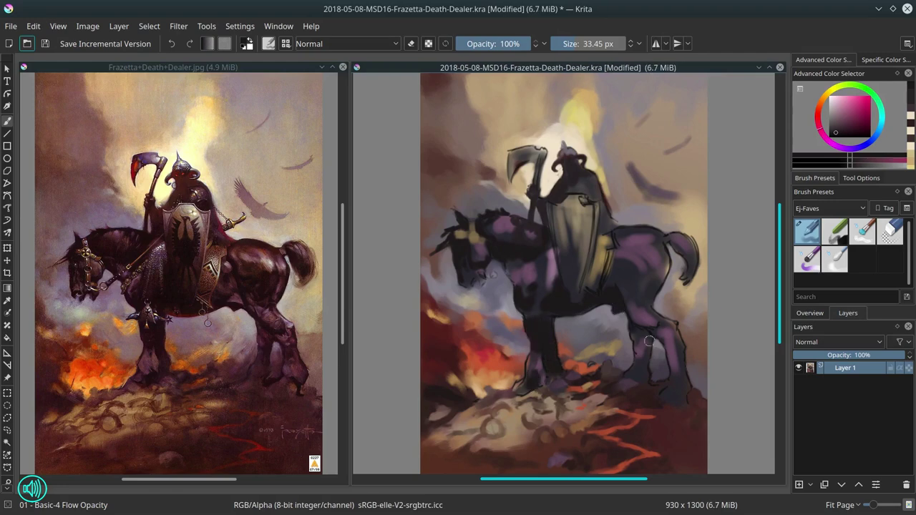
key("bracketleft")
key("bracketright")
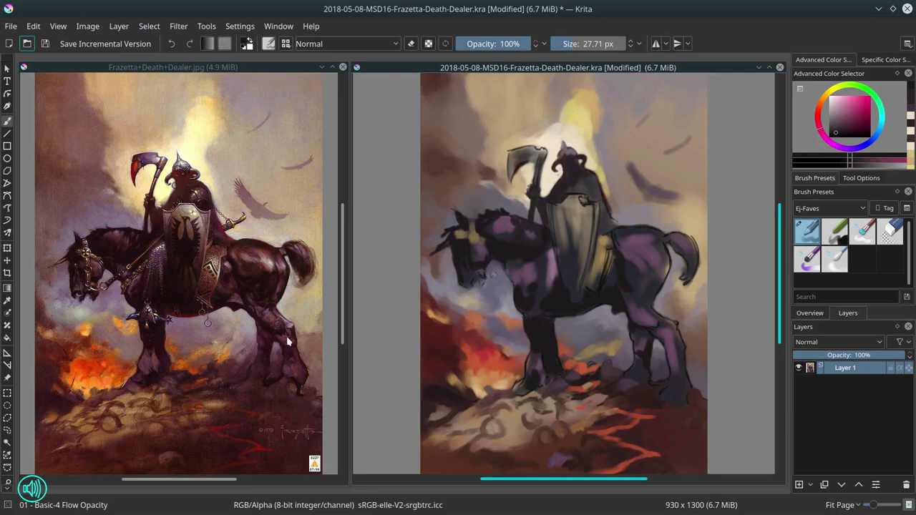
Try to copy the rider and the front of the horse onto a new layer and reposition it
left_click(7, 393)
left_click_drag(618, 398, 430, 124)
left_click(34, 27)
left_click(63, 142)
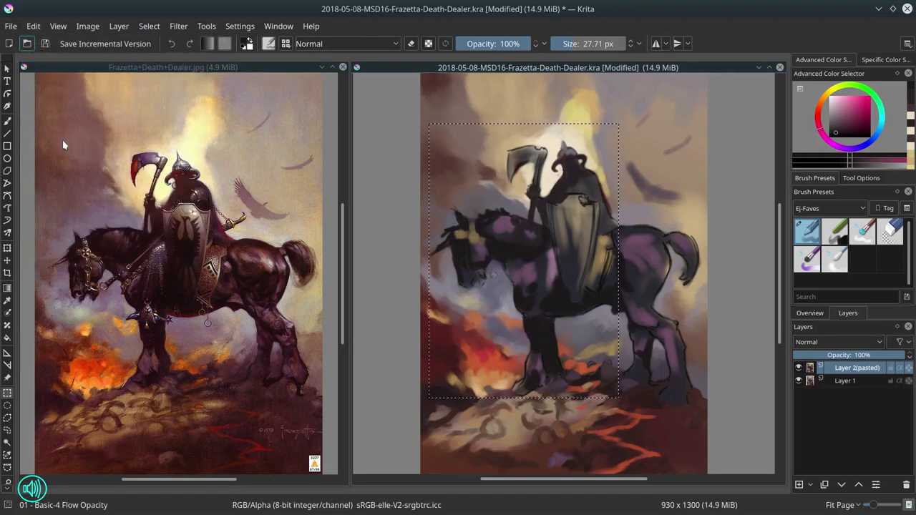
key("t")
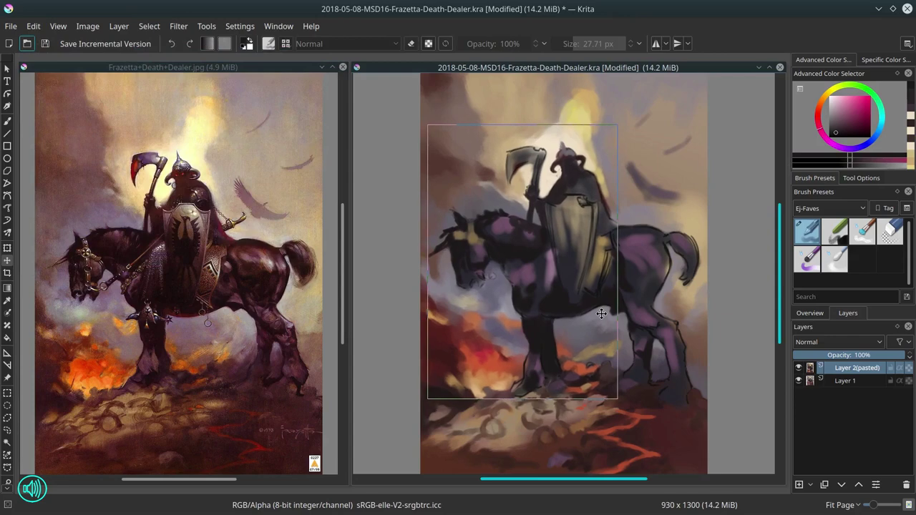
left_click(800, 367)
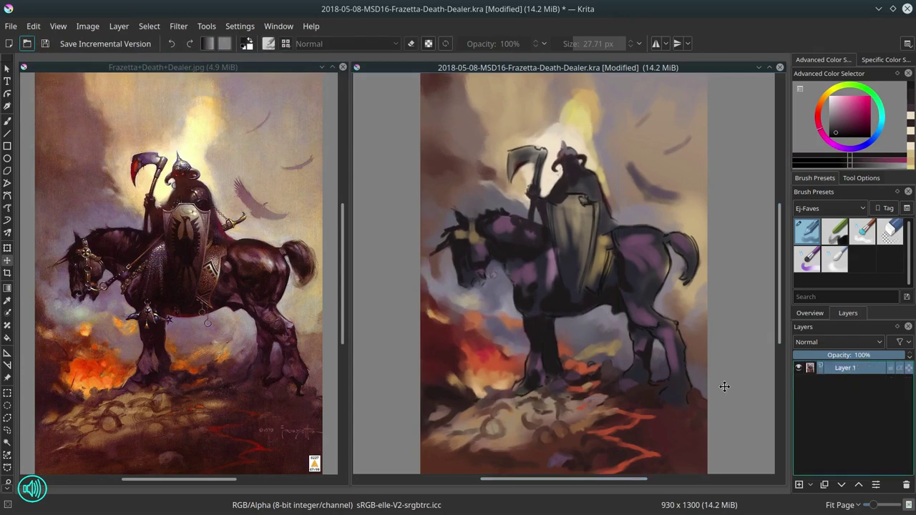
Darken the horse's rump, hind legs and tail in near-black magenta at about 28 px and soften the shield's upper part
left_click(810, 313)
key("b")
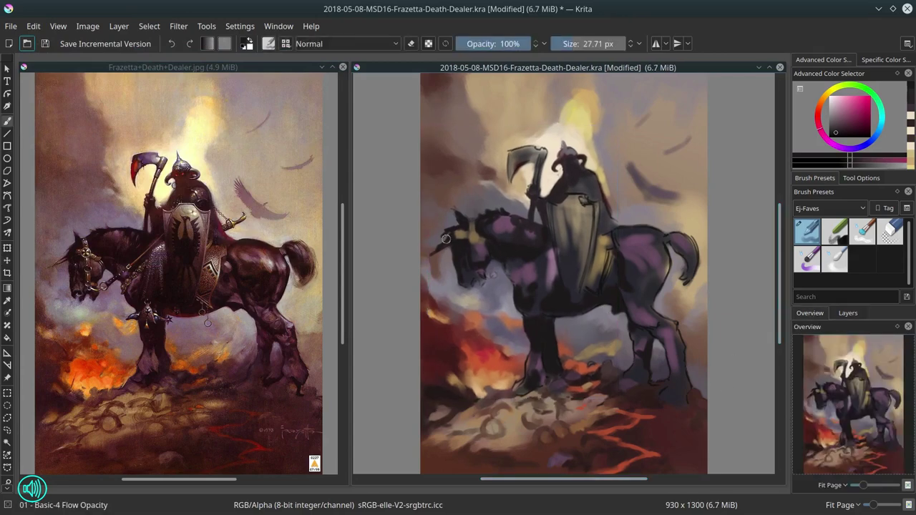
left_click_drag(589, 193, 594, 196)
left_click_drag(604, 230, 658, 235)
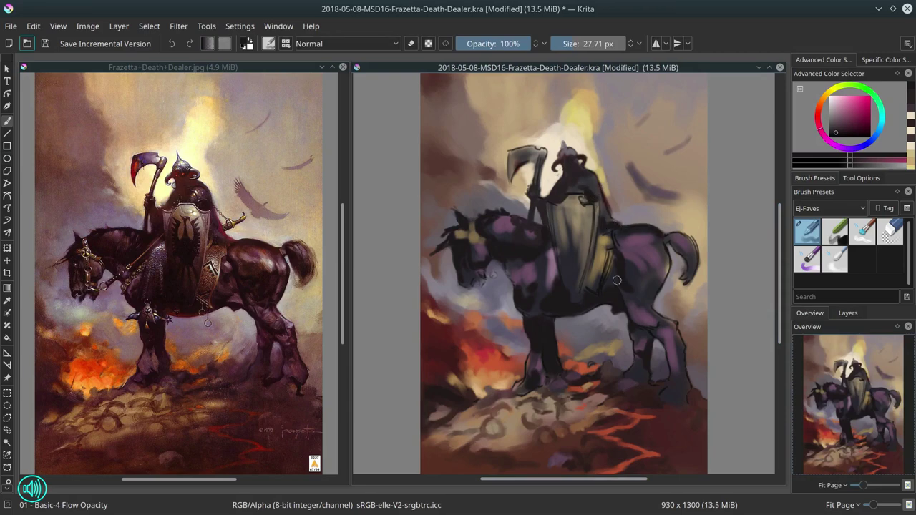
left_click_drag(617, 281, 631, 276)
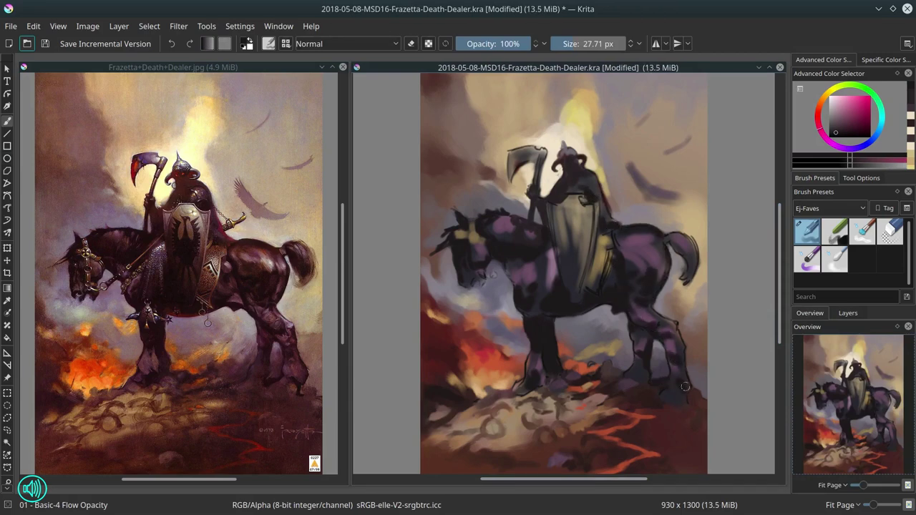
left_click_drag(675, 236, 687, 270)
key("slash")
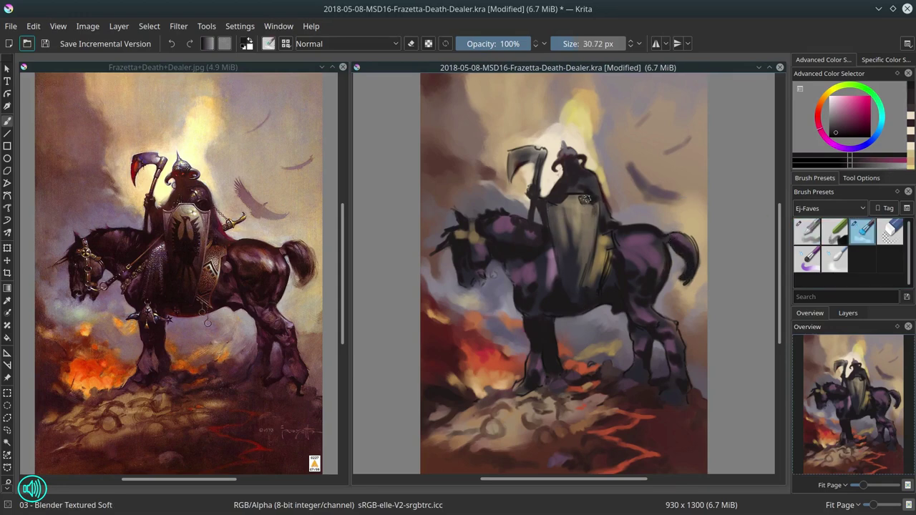
key("slash")
Refine the rider's horned helmet and head with colours sampled from the surrounding figure
left_click_drag(590, 231, 591, 206)
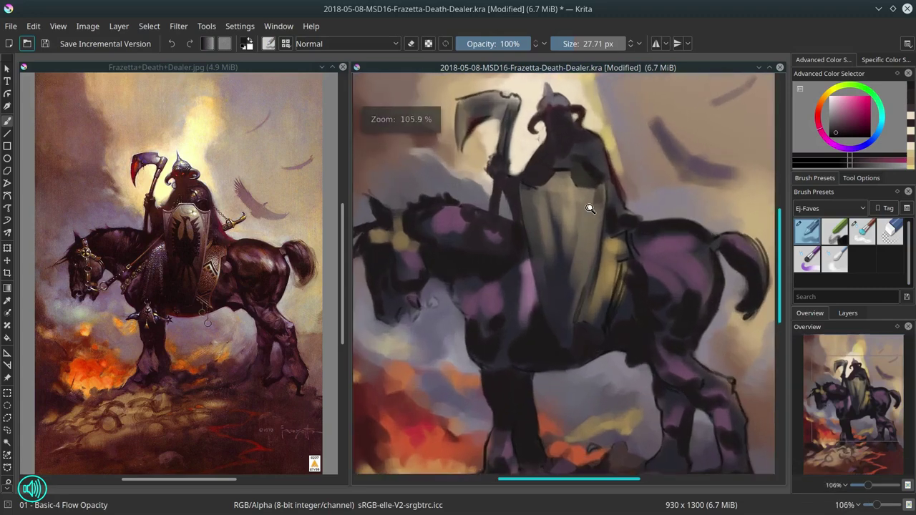
mouse_move(581, 166)
left_mouse_down()
mouse_move(586, 198)
mouse_move(577, 199)
left_mouse_up()
left_click(541, 140, "ctrl")
left_click_drag(544, 138, 537, 159)
left_click(553, 145, "ctrl")
left_click(538, 155, "ctrl")
left_click(596, 159, "ctrl")
left_click(600, 169, "ctrl")
Shape the rider's cloak, shoulder and raised arm using sampled dark tones
mouse_move(595, 152)
left_mouse_down()
mouse_move(587, 161)
mouse_move(575, 150)
mouse_move(587, 155)
mouse_move(583, 144)
mouse_move(537, 161)
mouse_move(531, 195)
mouse_move(517, 208)
mouse_move(511, 242)
mouse_move(496, 242)
mouse_move(499, 230)
mouse_move(500, 243)
left_mouse_up()
left_click(593, 155, "ctrl")
left_click(577, 159, "ctrl")
left_click(594, 149, "ctrl")
left_click(581, 143, "ctrl")
left_click(563, 162, "ctrl")
left_click(529, 200, "ctrl")
left_click(527, 215, "ctrl")
Clean up the sky around the axe shaft and blade with sampled cream and tan at about 17 px
left_click(494, 226, "ctrl")
left_click(491, 220, "ctrl")
left_click(503, 228, "ctrl")
left_click(532, 170, "ctrl")
mouse_move(528, 151)
left_mouse_down()
mouse_move(517, 196)
mouse_move(501, 167)
left_mouse_up()
left_click(495, 171, "ctrl")
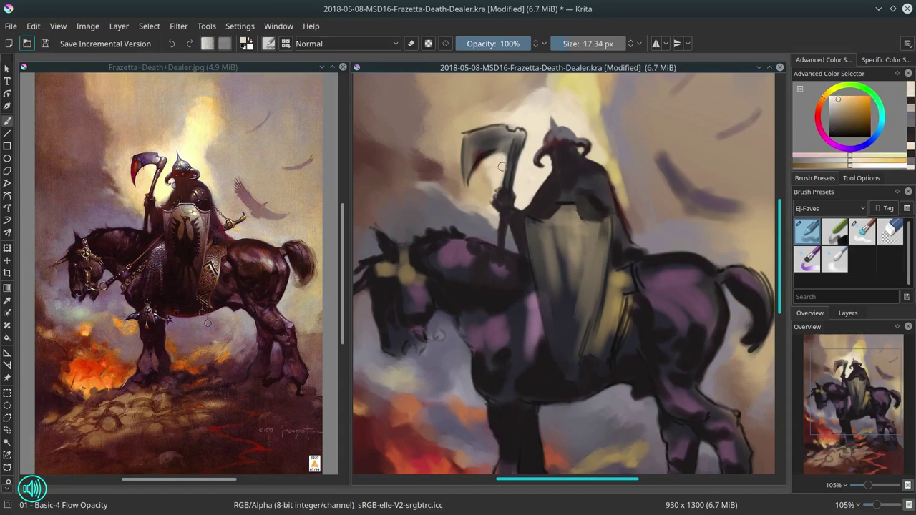
left_click(509, 204, "ctrl")
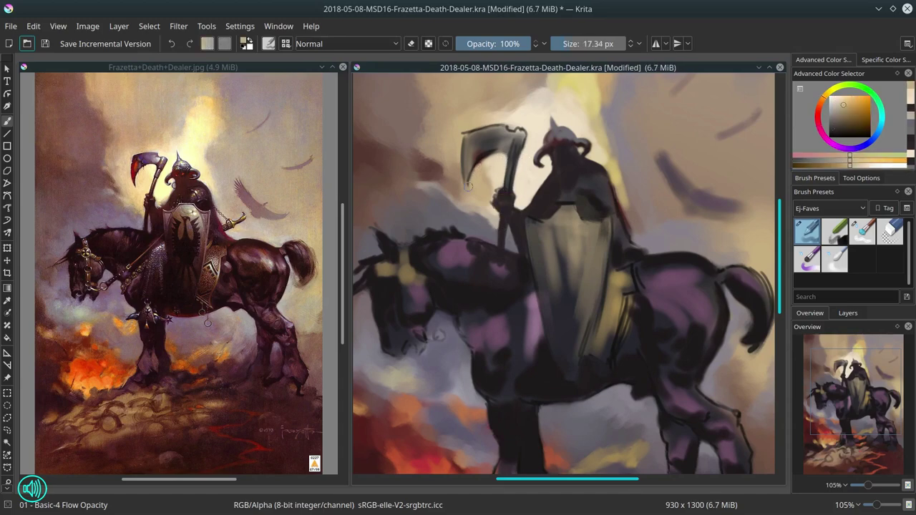
Paint red sampled from the fire onto the tip of the axe blade at about 9 px
left_click_drag(558, 125, 553, 125)
left_click(424, 454, "ctrl")
mouse_move(466, 151)
left_mouse_down()
mouse_move(467, 180)
mouse_move(468, 166)
left_mouse_up()
left_click(409, 464, "ctrl")
Add muted purple shading to the upper part of the axe blade at about 9 px
left_click(444, 390, "ctrl")
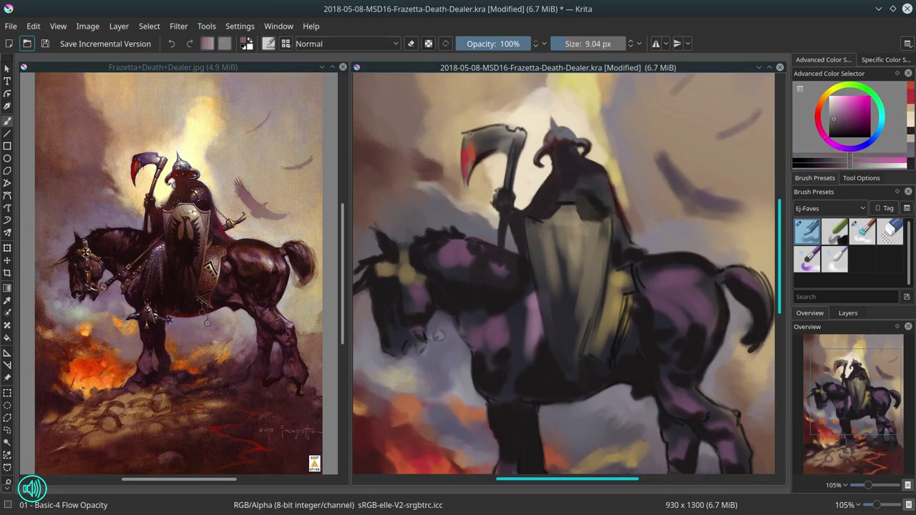
mouse_move(471, 134)
left_mouse_down()
mouse_move(482, 148)
mouse_move(466, 131)
mouse_move(460, 142)
mouse_move(476, 166)
left_mouse_up()
left_click(481, 142, "ctrl")
left_click(482, 142, "ctrl")
left_click(846, 119)
Sharpen the axe blade's outer and inner edges with sampled sky and blade colours at about 9 px
left_click(501, 120, "ctrl")
left_click(462, 128, "ctrl")
left_click(506, 155, "ctrl")
left_click(478, 172, "ctrl")
left_click(486, 159, "ctrl")
mouse_move(482, 161)
left_mouse_down()
mouse_move(511, 159)
mouse_move(496, 154)
mouse_move(526, 139)
mouse_move(524, 151)
left_mouse_up()
left_click(487, 148, "ctrl")
left_click(510, 179, "ctrl")
left_click(493, 158, "ctrl")
left_click(530, 135, "ctrl")
left_click(488, 156, "ctrl")
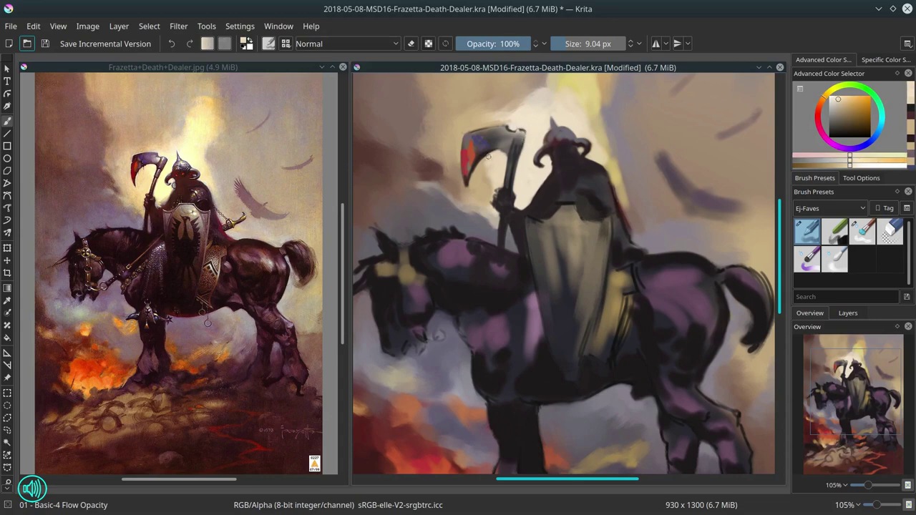
Paint pale highlights on the axe head where the blade meets the shaft
left_click(504, 124, "ctrl")
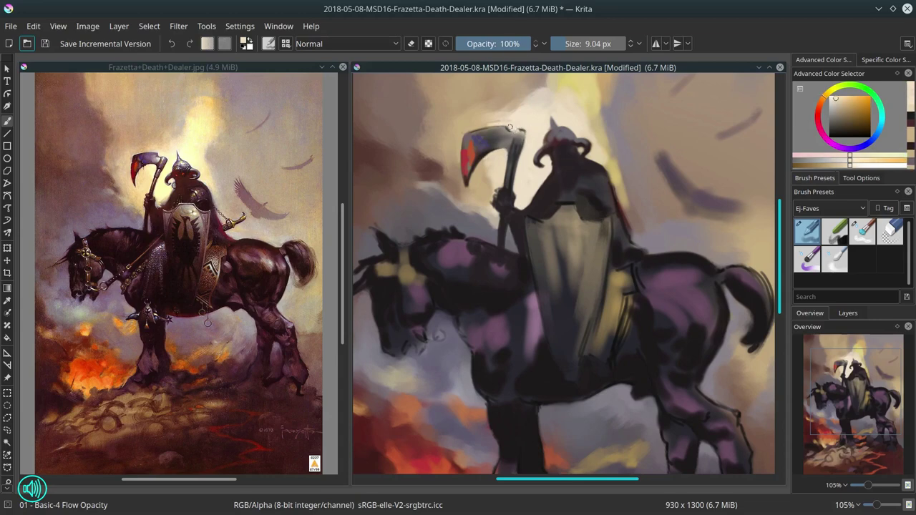
mouse_move(510, 127)
left_mouse_down()
mouse_move(523, 147)
mouse_move(508, 118)
mouse_move(495, 128)
mouse_move(512, 136)
left_mouse_up()
left_click(502, 119, "ctrl")
left_click(487, 134, "ctrl")
left_click(523, 129, "ctrl")
mouse_move(518, 135)
left_mouse_down()
mouse_move(516, 152)
mouse_move(513, 143)
mouse_move(508, 149)
left_mouse_up()
Add cream highlights along the axe shaft at about 7.5 px and blend the blade colours with the textured soft blender
left_click(537, 192, "ctrl")
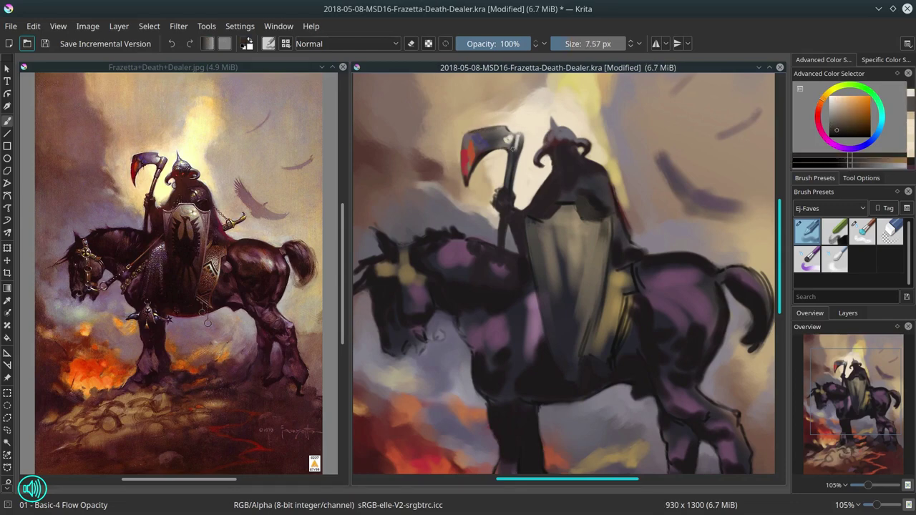
left_click(518, 174, "ctrl")
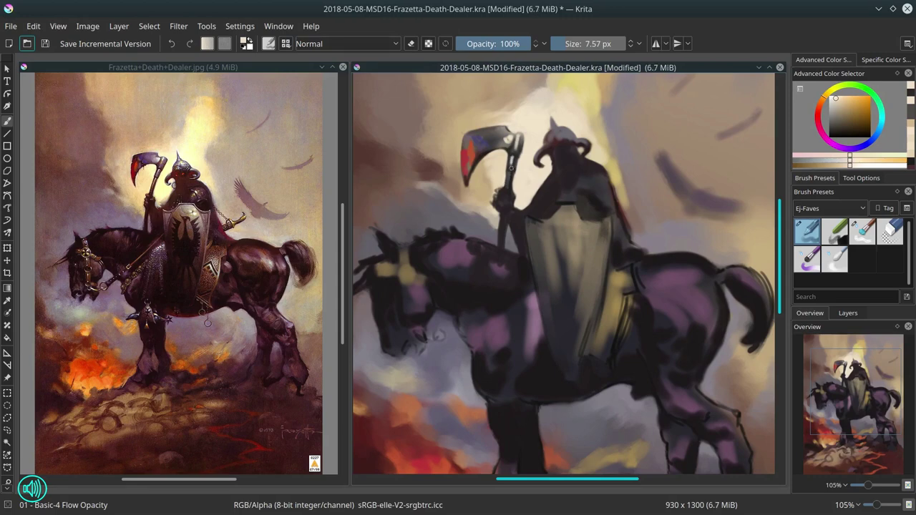
left_click(862, 232)
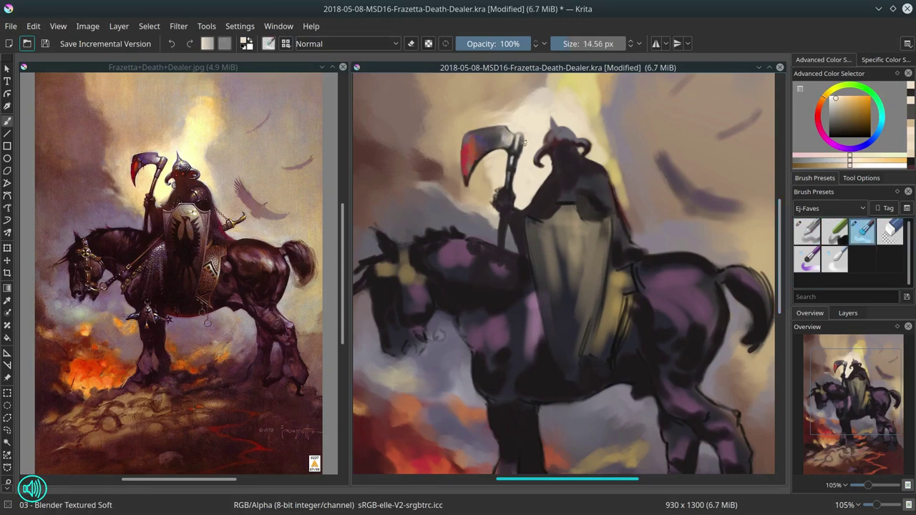
key("bracketleft")
Detail the raised hand and forearm in dark and reddish-brown tones at about 5 px, blend them and save the painting
left_click(806, 232)
left_click(505, 238, "ctrl")
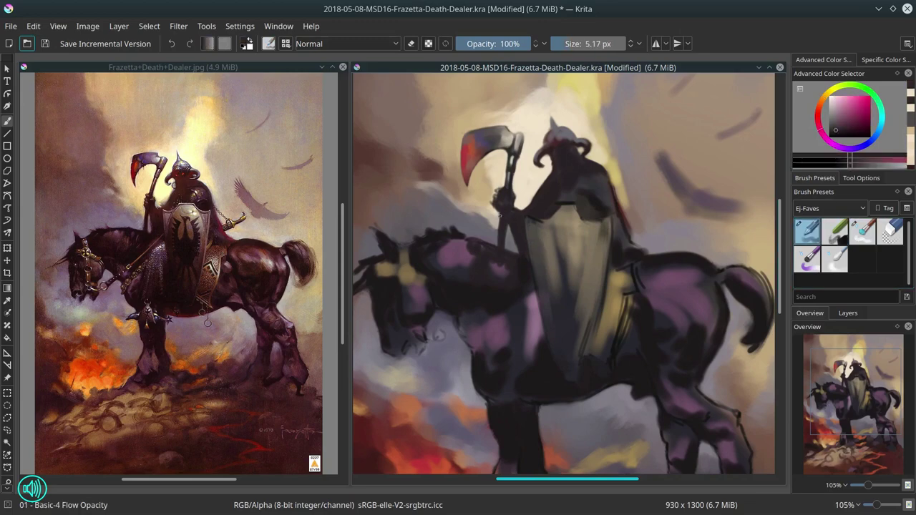
left_click(506, 243, "ctrl")
left_click(490, 196, "ctrl")
mouse_move(494, 190)
left_mouse_down()
mouse_move(494, 200)
mouse_move(517, 199)
mouse_move(503, 190)
mouse_move(501, 201)
mouse_move(539, 194)
mouse_move(538, 203)
left_mouse_up()
left_click(506, 189, "ctrl")
left_click(819, 107)
left_click(848, 115)
left_click(859, 107)
left_click(862, 232)
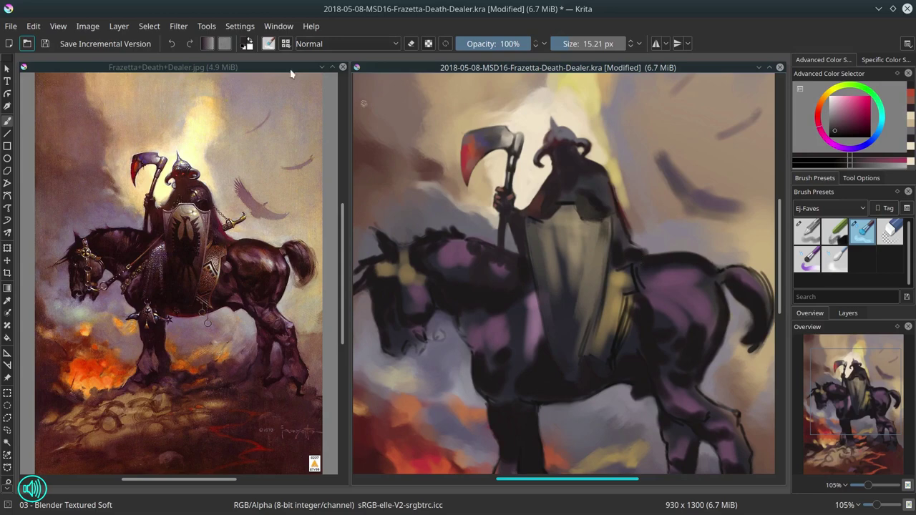
left_click(45, 44)
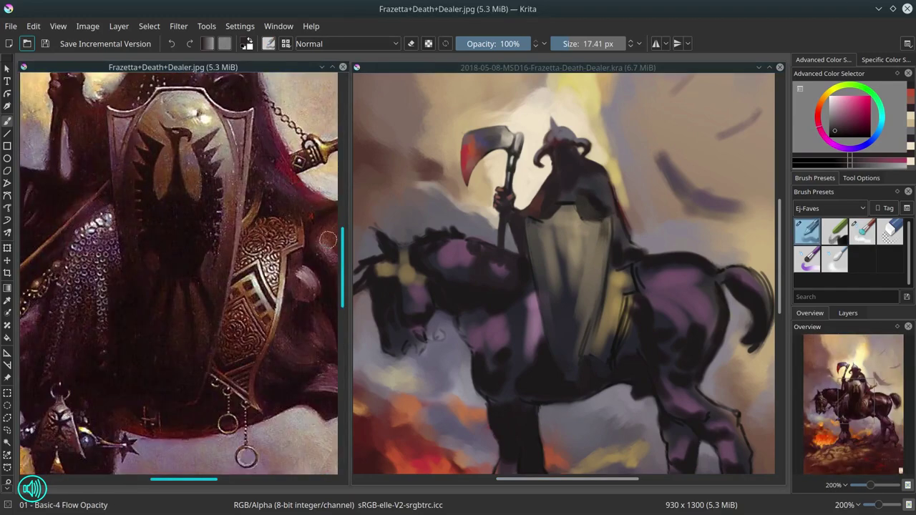
Examine the shield and the surrounding armour details of the reference image up close
mouse_move(343, 242)
left_mouse_down()
mouse_move(347, 205)
mouse_move(345, 233)
left_mouse_up()
scroll(258, 234, "down", 3)
mouse_move(344, 317)
left_mouse_down()
mouse_move(344, 301)
mouse_move(343, 312)
left_mouse_up()
mouse_move(207, 480)
left_mouse_down()
mouse_move(224, 482)
mouse_move(214, 484)
left_mouse_up()
scroll(258, 459, "down", 1)
key("/")
scroll(245, 336, "up", 1)
left_click_drag(245, 336, 240, 300)
Refine the horse's forelock strands and ear tip with sampled dark and sky colours at about 9 px
left_click(409, 162)
key("/")
left_click_drag(404, 308, 442, 292)
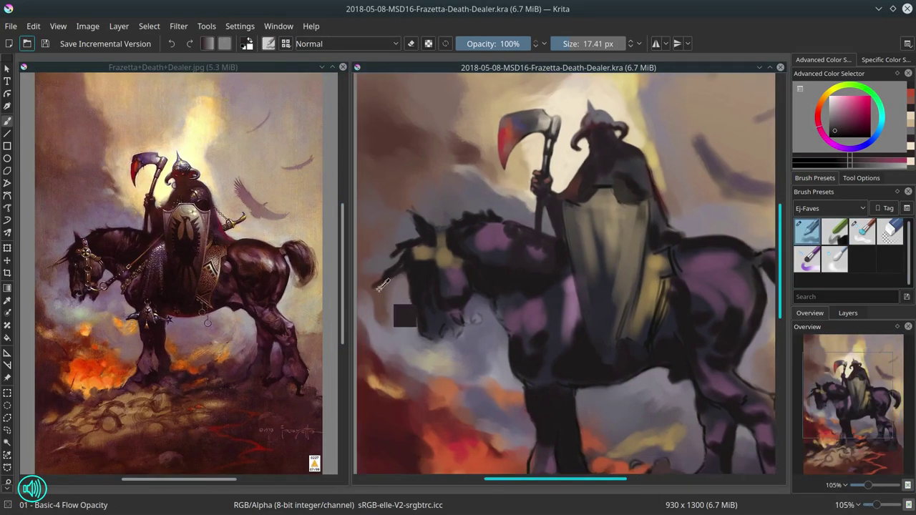
left_click(378, 287, "ctrl")
mouse_move(379, 285)
left_mouse_down()
mouse_move(371, 283)
mouse_move(401, 267)
mouse_move(401, 249)
left_mouse_up()
left_click(405, 261, "ctrl")
left_click(393, 250, "ctrl")
left_click(406, 249, "ctrl")
left_click(408, 232, "ctrl")
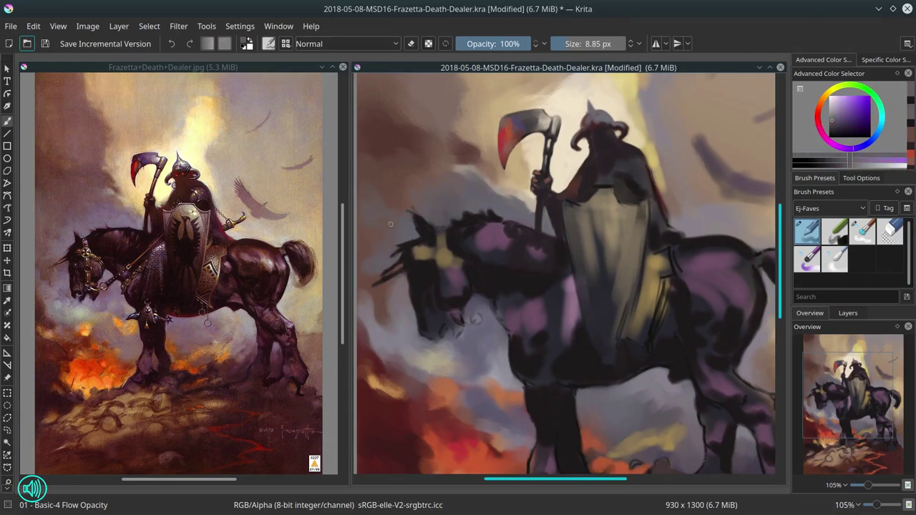
left_click(406, 249, "ctrl")
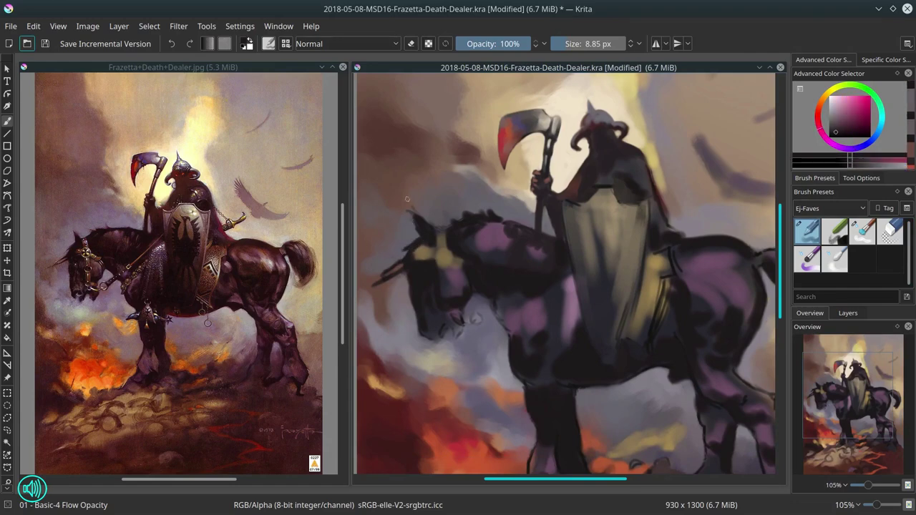
left_click_drag(408, 203, 414, 214)
Shape the bridle's yellow straps across the horse's brow and down the cheek at about 9 px
left_click(453, 241, "ctrl")
left_click_drag(443, 246, 442, 231)
left_click(451, 232, "ctrl")
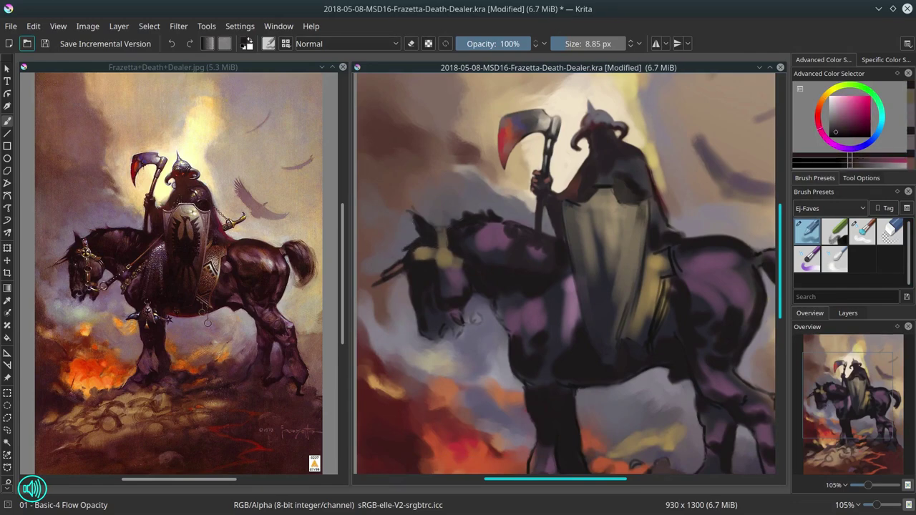
left_click(442, 248, "ctrl")
left_click(416, 261, "ctrl")
mouse_move(415, 260)
left_mouse_down()
mouse_move(378, 270)
mouse_move(400, 261)
mouse_move(418, 329)
mouse_move(431, 331)
mouse_move(423, 310)
mouse_move(438, 339)
mouse_move(405, 293)
mouse_move(445, 332)
mouse_move(456, 309)
mouse_move(465, 312)
mouse_move(503, 370)
mouse_move(473, 310)
left_mouse_up()
Define the horse's face, muzzle and jaw contours using sampled dark tones and background colours
left_click(398, 282, "ctrl")
left_click(410, 277, "ctrl")
left_click(406, 282, "ctrl")
left_click(414, 281, "ctrl")
left_click(438, 335, "ctrl")
left_click(440, 332, "ctrl")
left_click(437, 326, "ctrl")
left_click(479, 365, "ctrl")
left_click(458, 297, "ctrl")
left_click(443, 256, "ctrl")
left_click(462, 300, "ctrl")
left_click(521, 407, "ctrl")
left_click(862, 231)
left_click(809, 230)
Paint the yellow bridle strap curving along the horse's cheek and under the jaw
left_click(445, 256, "ctrl")
left_click_drag(465, 264, 473, 293)
left_click(478, 297, "ctrl")
left_click_drag(475, 294, 473, 291)
left_click(475, 284, "ctrl")
Dab a pale lavender-grey highlight on the horse's eye at about 11 px
left_click(503, 359, "ctrl")
key("bracketleft")
key("bracketleft")
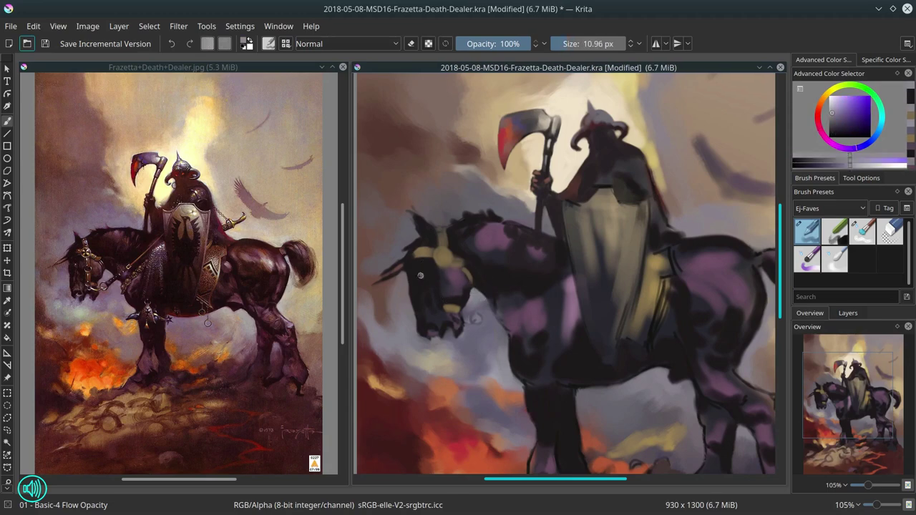
left_click(425, 215, "ctrl")
Paint an ochre bridle strap down the horse's face and a rein running to the shield at about 10.5 px
left_click(445, 274, "ctrl")
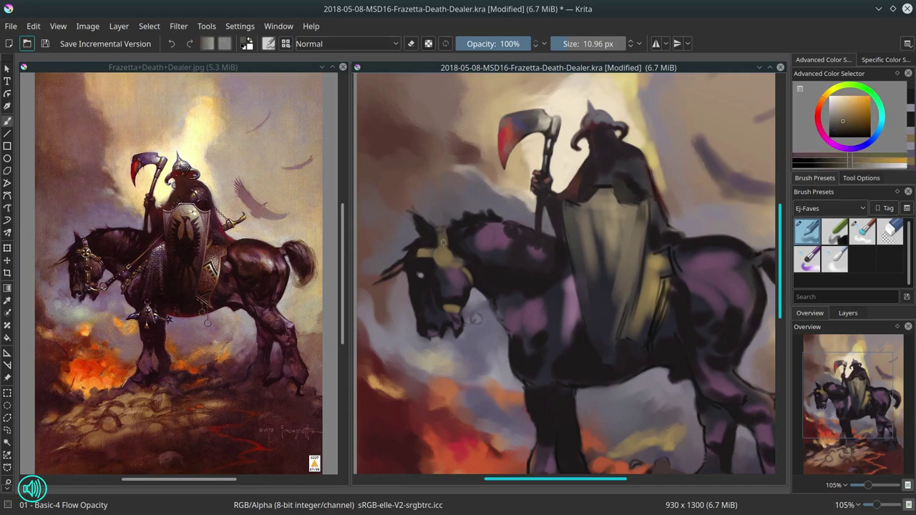
key("bracketright")
key("bracketright")
mouse_move(446, 274)
left_mouse_down()
mouse_move(448, 303)
mouse_move(477, 317)
mouse_move(548, 260)
left_mouse_up()
key("bracketleft")
key("bracketleft")
key("ctrl+z")
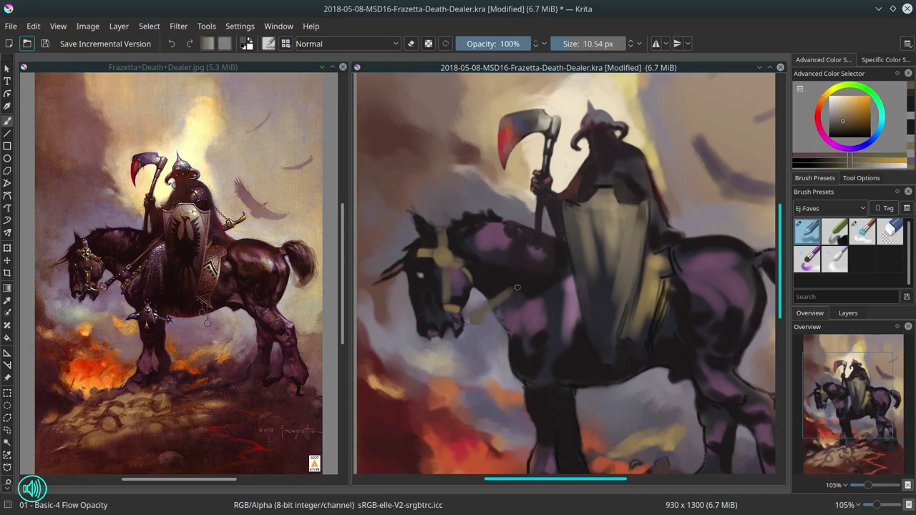
mouse_move(511, 291)
left_mouse_down()
mouse_move(573, 236)
mouse_move(513, 292)
mouse_move(558, 318)
left_mouse_up()
key("ctrl+z")
left_click(533, 284, "ctrl")
left_click(551, 310, "ctrl")
left_click(546, 298, "ctrl")
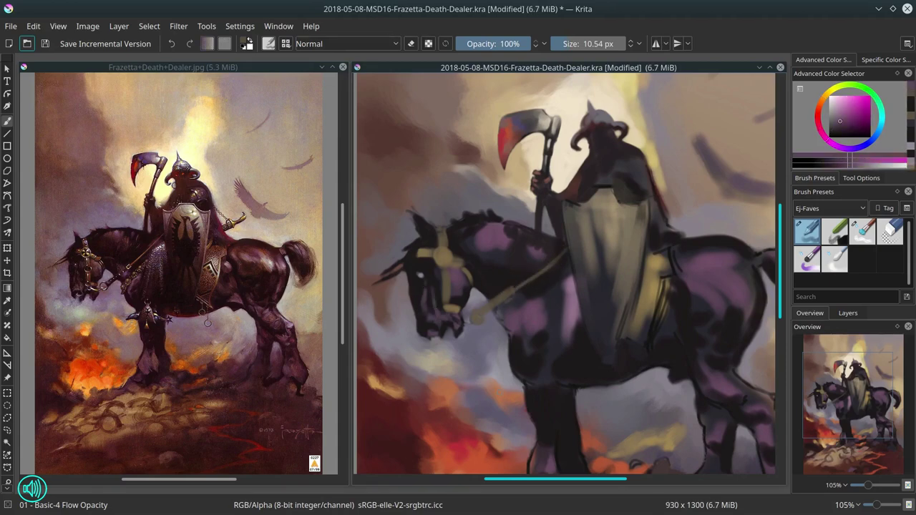
Add muted violet highlights to the horse's muzzle, lips and chin at about 10.5 px
left_click(422, 315, "ctrl")
left_click(422, 334, "ctrl")
left_click_drag(419, 336, 445, 339)
left_click(445, 330, "ctrl")
left_click(456, 336, "ctrl")
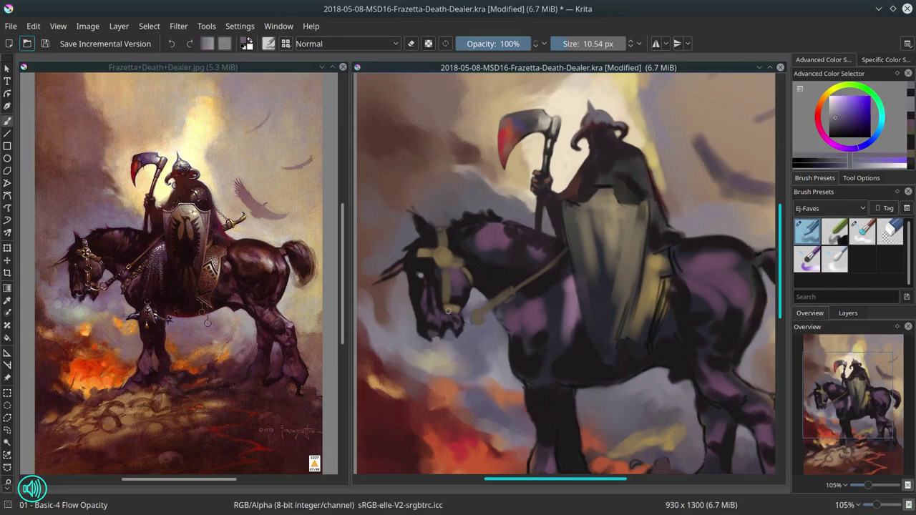
Refine the horse's mane and break up the purple neck highlights with near-black strokes down to the chest at about 10.5 px
left_click(454, 227, "ctrl")
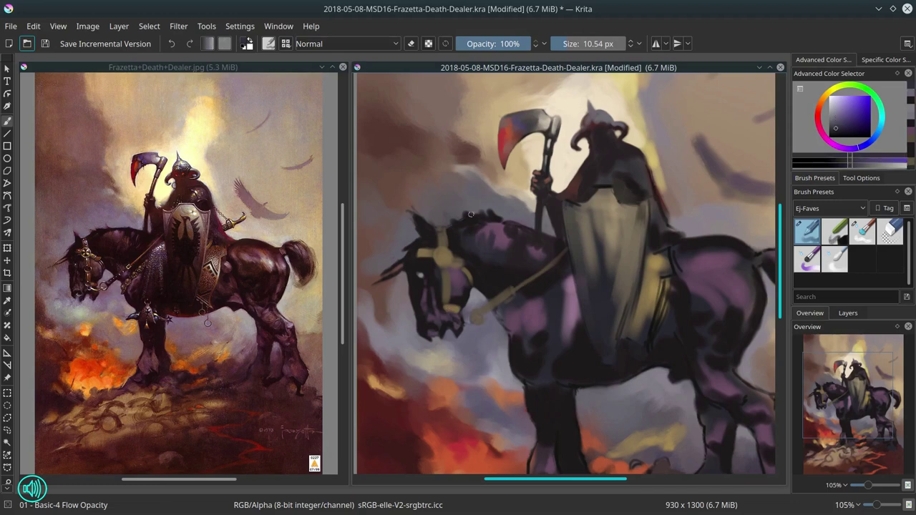
left_click(480, 224, "ctrl")
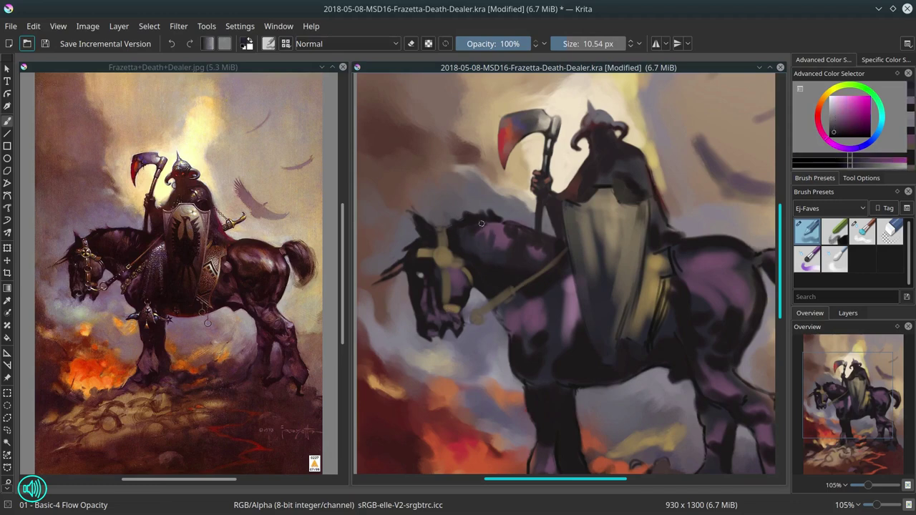
left_click(502, 226, "ctrl")
left_click(518, 224, "ctrl")
mouse_move(502, 225)
left_mouse_down()
mouse_move(513, 221)
mouse_move(502, 219)
left_mouse_up()
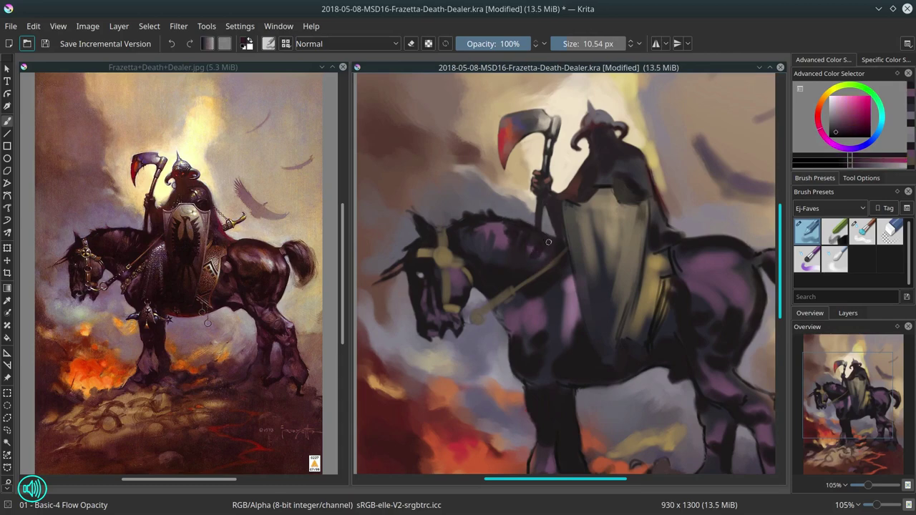
left_click(536, 229, "ctrl")
left_click(511, 241, "ctrl")
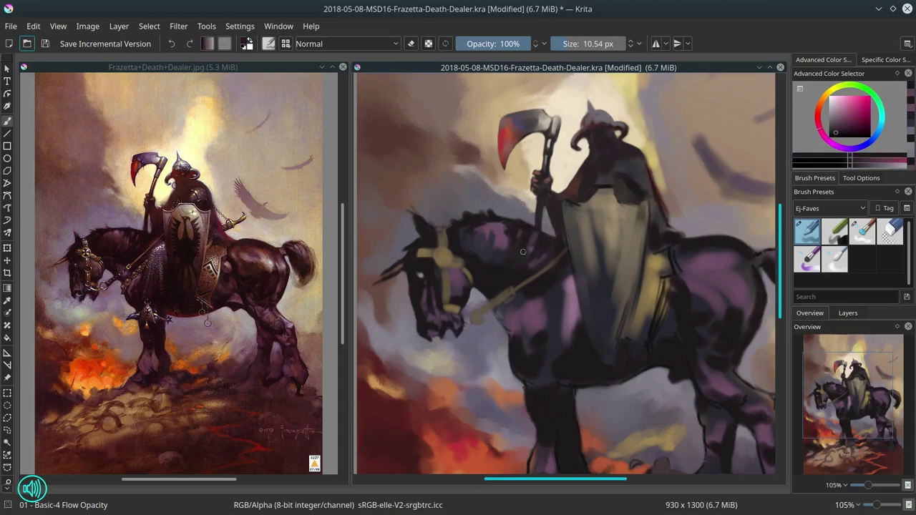
left_click(507, 287, "ctrl")
left_click(502, 313, "ctrl")
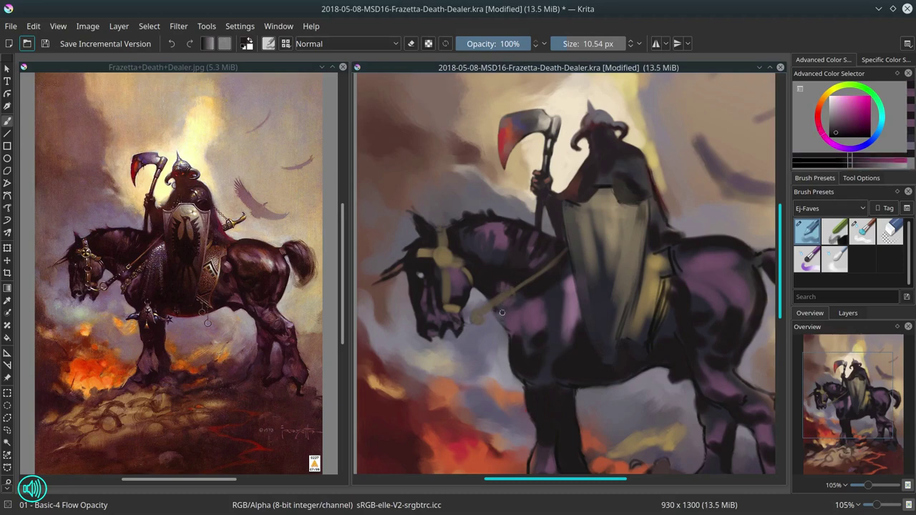
left_click(496, 292, "ctrl")
Dot ochre ornaments along the horse's chest strap using the sampled bridle colour and save the painting
left_click(445, 254, "ctrl")
mouse_move(490, 313)
left_mouse_down()
mouse_move(505, 327)
mouse_move(516, 317)
left_mouse_up()
left_click(507, 323)
left_click(515, 314)
left_click(523, 308)
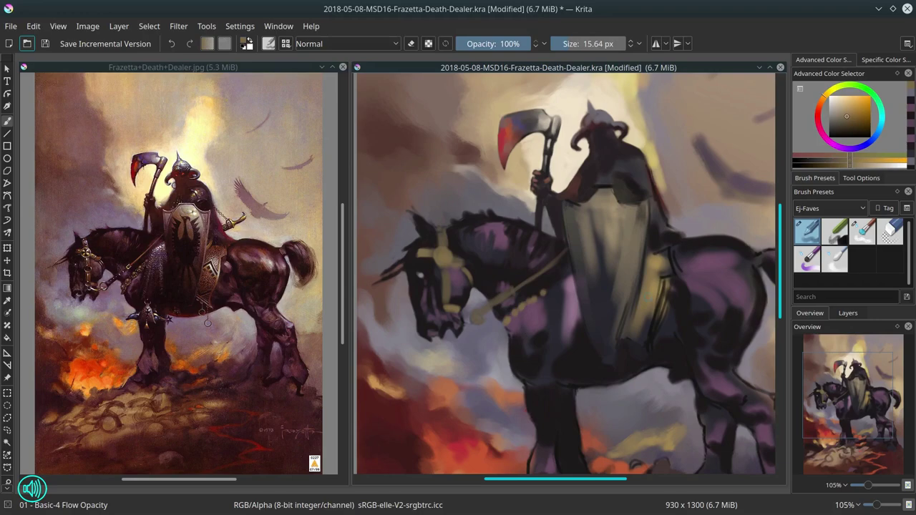
key("ctrl+s")
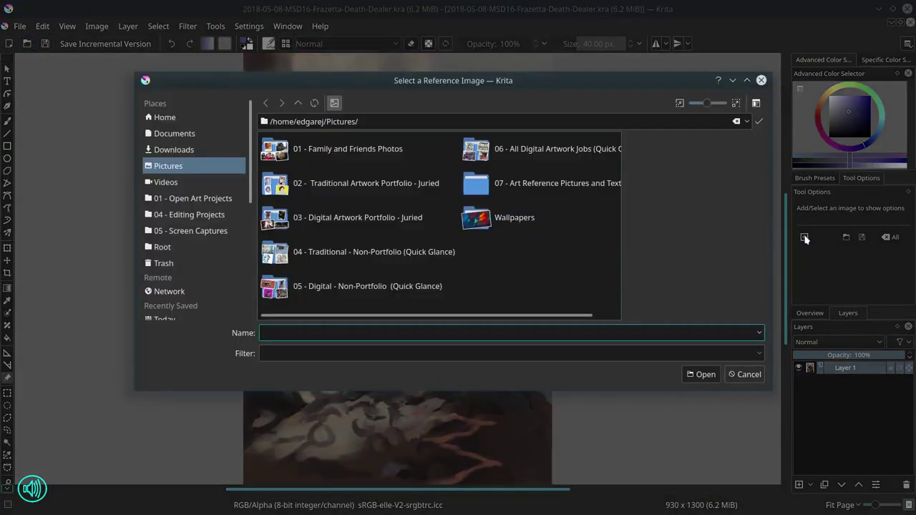
Add the Frazetta+Death+Dealer.jpg picture from the 01 - Open Art Projects folder as a reference image
left_click(193, 198)
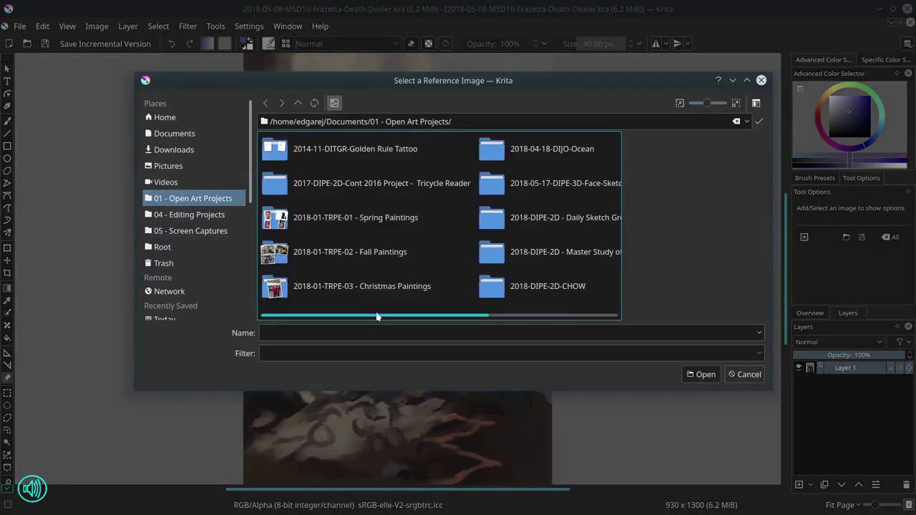
left_click_drag(378, 317, 509, 316)
double_click(380, 258)
left_click(358, 251)
left_click(707, 375)
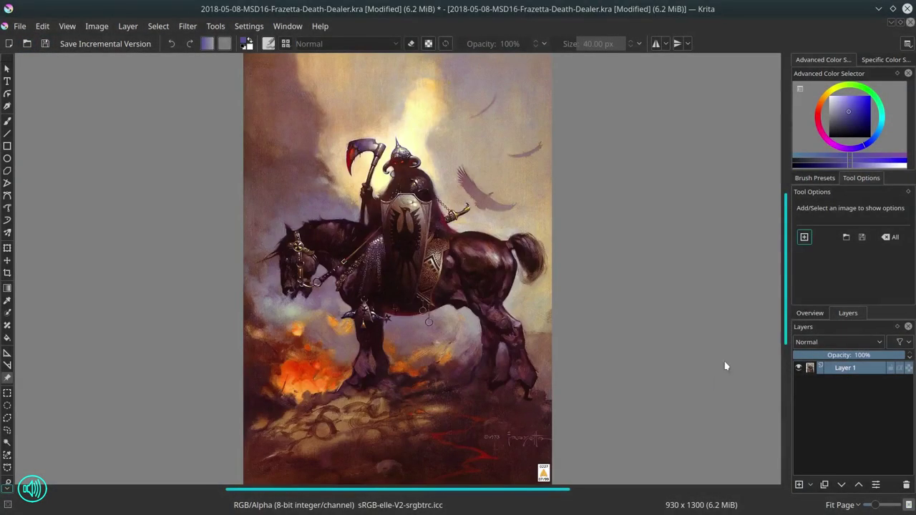
Place the reference image just outside the painting's right edge and scale it down to fit beside it
left_click_drag(350, 294, 567, 297)
left_click_drag(460, 55, 559, 194)
mouse_move(596, 285)
left_mouse_down()
mouse_move(588, 225)
mouse_move(597, 194)
left_mouse_up()
left_click_drag(561, 396, 563, 395)
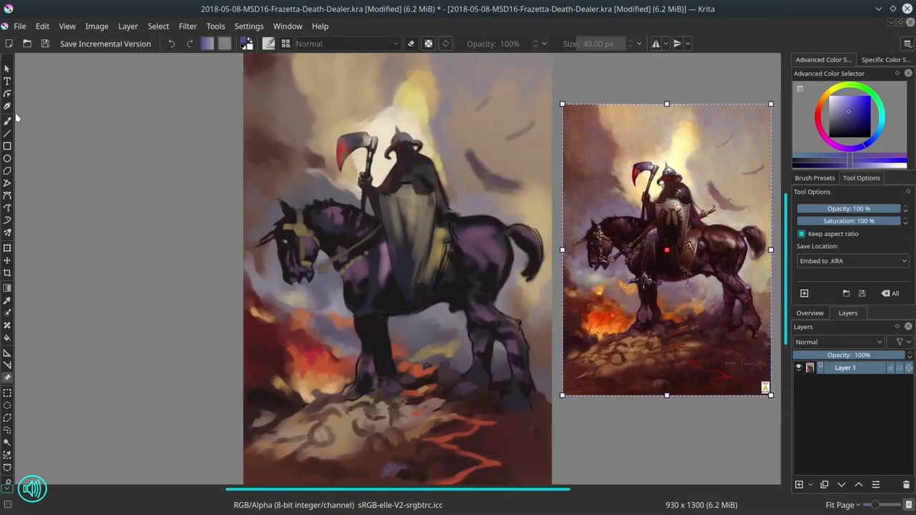
Set the painting brush to about 13.4 px, save the painting and reset the colours to the defaults
left_click(7, 121)
mouse_move(510, 370)
left_mouse_down()
mouse_move(509, 351)
mouse_move(512, 367)
left_mouse_up()
left_click_drag(531, 341, 451, 388)
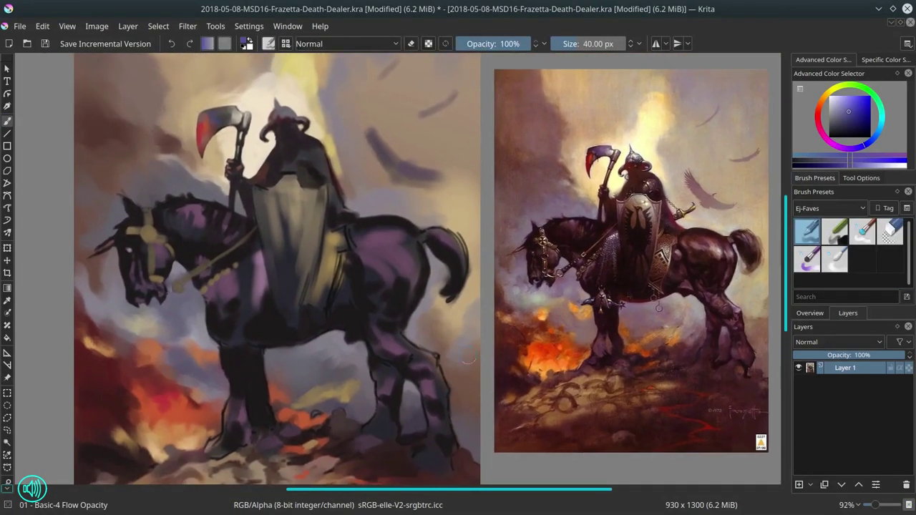
left_click_drag(214, 243, 183, 192, "shift")
left_click(821, 118)
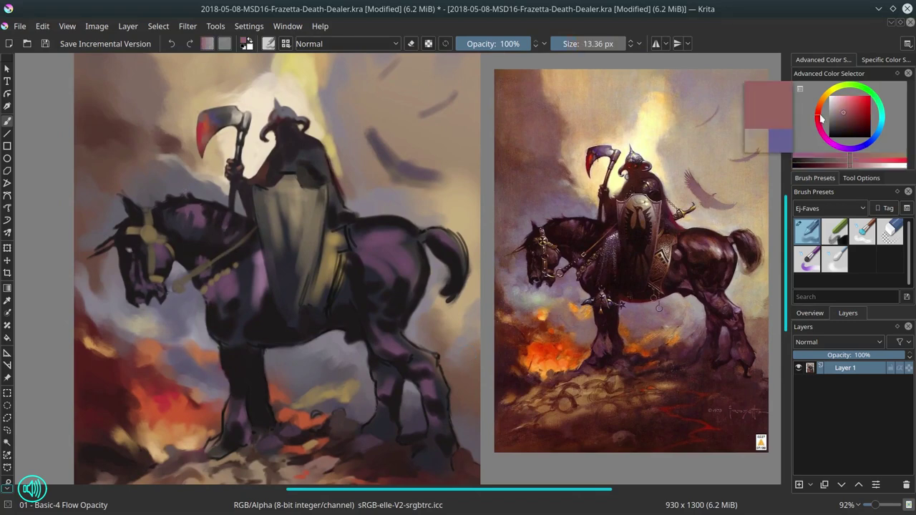
key("ctrl+s")
key("d")
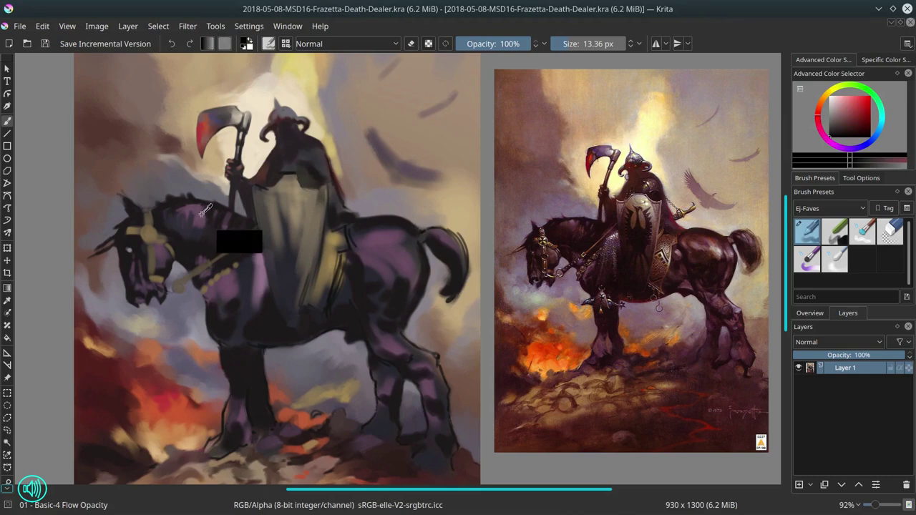
Undo a trial stroke across the bird and reopen 2018-05-08-MSD16-Frazetta-Death-Dealer.kra
left_click_drag(386, 180, 425, 196)
key("ctrl+z")
left_click(337, 230, "ctrl")
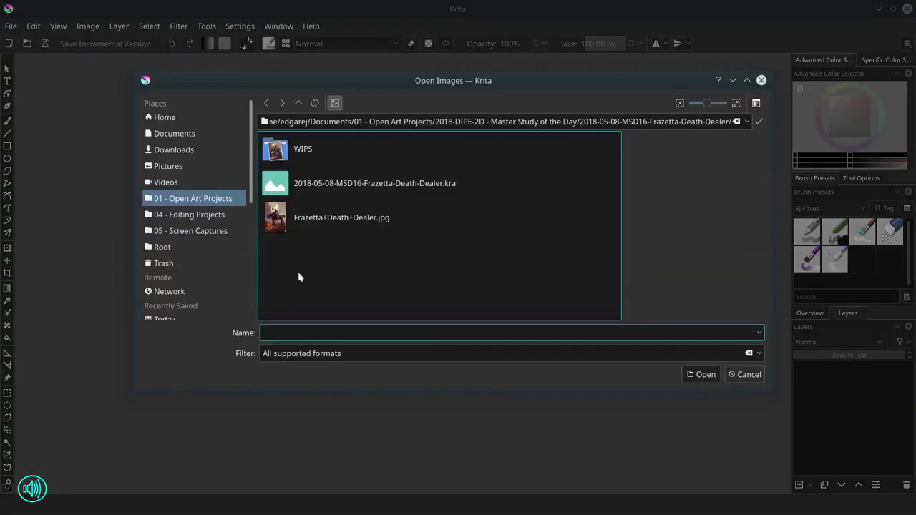
left_click(703, 373)
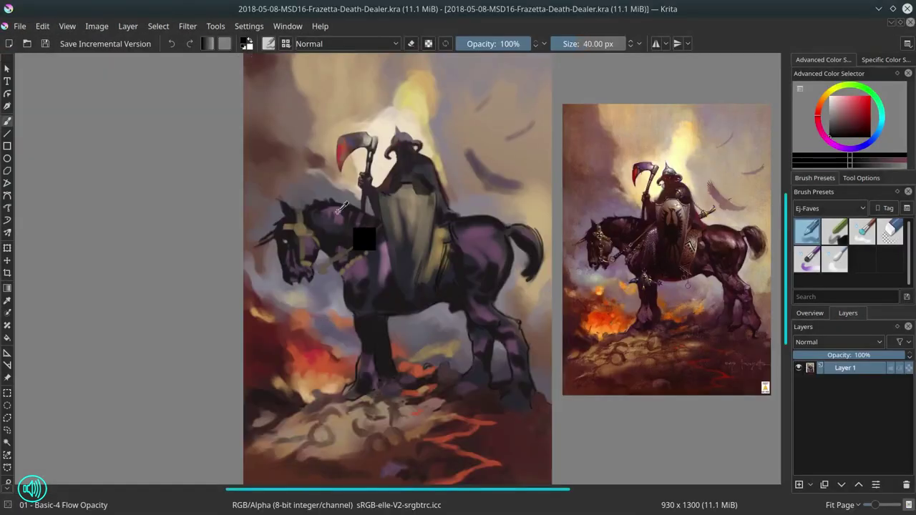
Rework the rocks and glow between the horse's legs with colours sampled nearby, using a brush of about 25 px, reduced to 18 px
left_click(338, 212, "ctrl")
mouse_move(438, 359)
left_mouse_down("shift")
mouse_move(425, 358)
mouse_move(453, 360)
left_mouse_up("shift")
left_click(427, 370, "ctrl")
left_click(437, 364, "ctrl")
left_click(453, 349, "ctrl")
left_click(443, 375, "ctrl")
key("3")
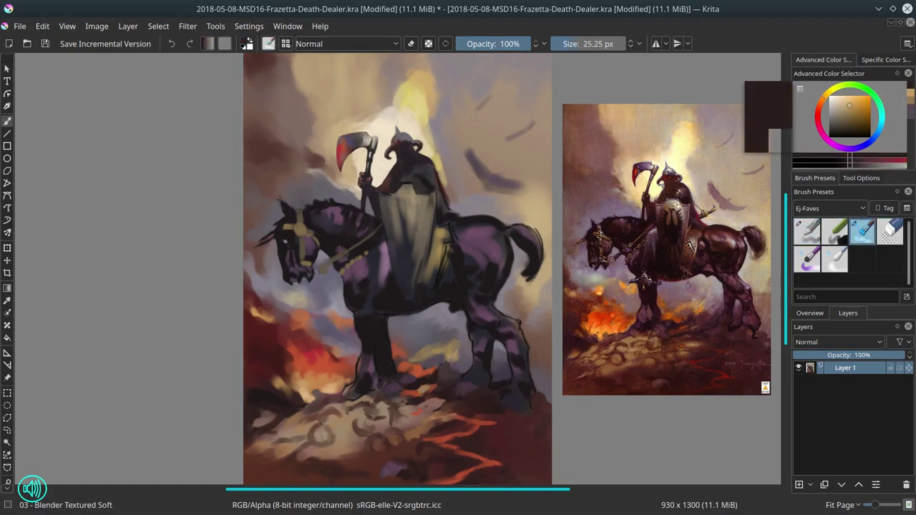
key("1")
left_click(420, 391, "ctrl")
left_click_drag(422, 391, 425, 391, "shift")
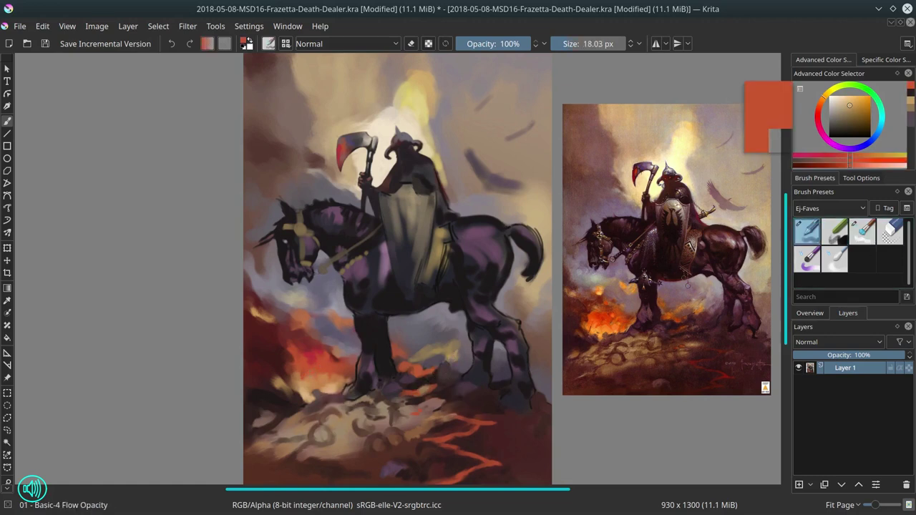
Refine the fire and dark red smoke in front of the horse with sampled colours at about 31 px, trying the textured blender
left_click(315, 354, "ctrl")
left_click_drag(311, 358, 294, 351)
left_click(308, 366, "ctrl")
left_click(296, 351, "ctrl")
left_click(287, 347, "ctrl")
left_click_drag(287, 347, 273, 337)
left_click(285, 343, "ctrl")
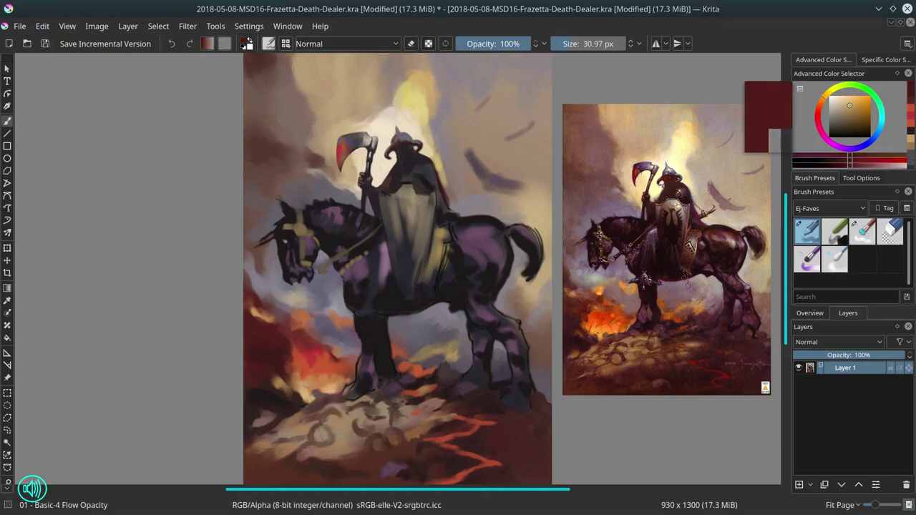
key("slash")
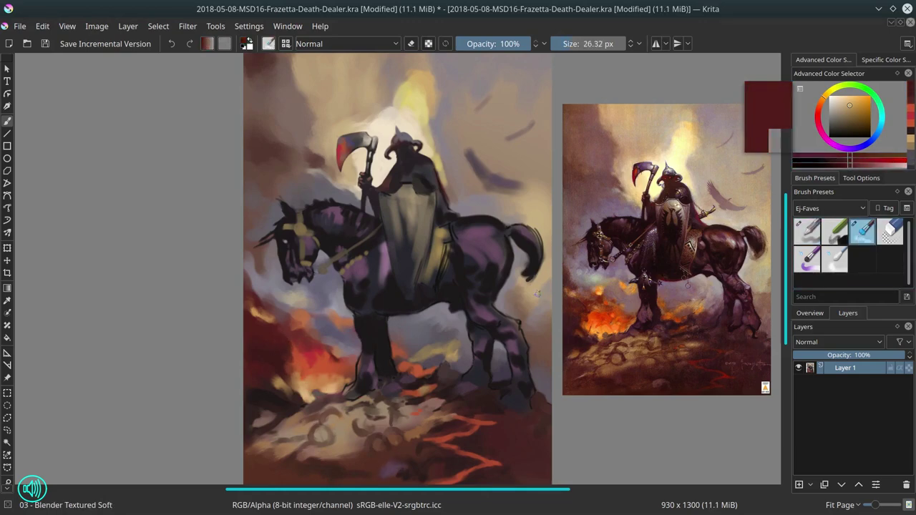
key("slash")
Move the reference image to the painting's left side, enlarge it to nearly the canvas view's height, and save
scroll(393, 329, "up", 3)
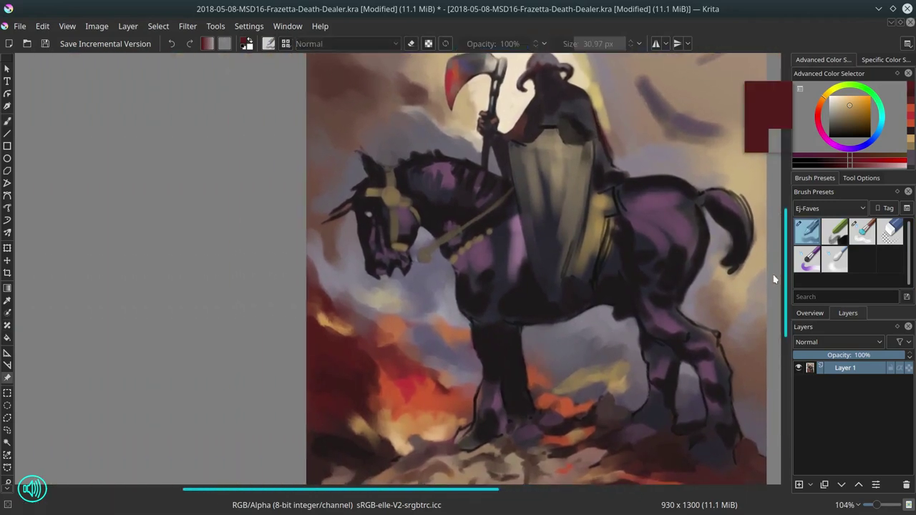
left_click_drag(774, 279, 605, 282)
left_click_drag(742, 301, 219, 301)
left_click_drag(276, 329, 490, 329)
left_click_drag(501, 350, 207, 343)
left_click_drag(265, 386, 220, 390)
left_click_drag(278, 483, 249, 445)
left_click_drag(200, 311, 248, 339)
key("b")
key("ctrl+s")
Darken the purple highlights on the horse's neck with a deep violet shifted from the sampled chest colour at about 20 px
left_click(477, 256, "ctrl")
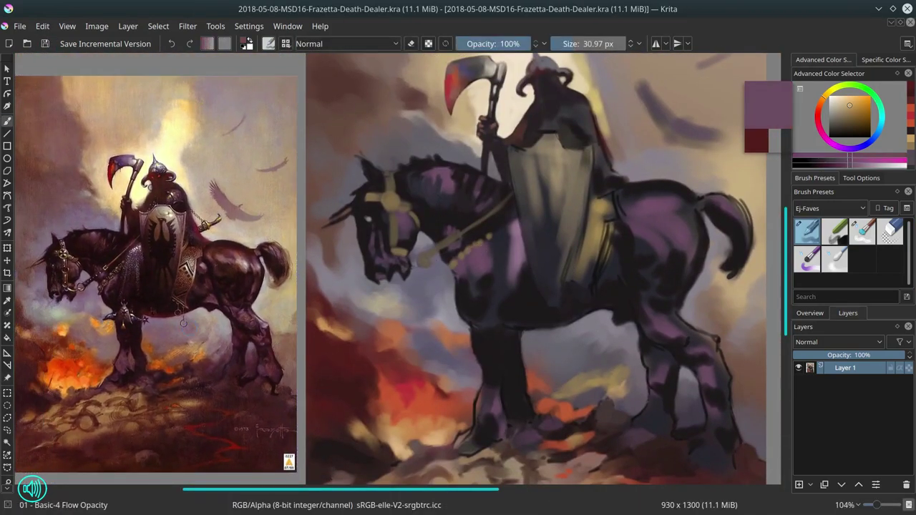
left_click(836, 231)
key("slash")
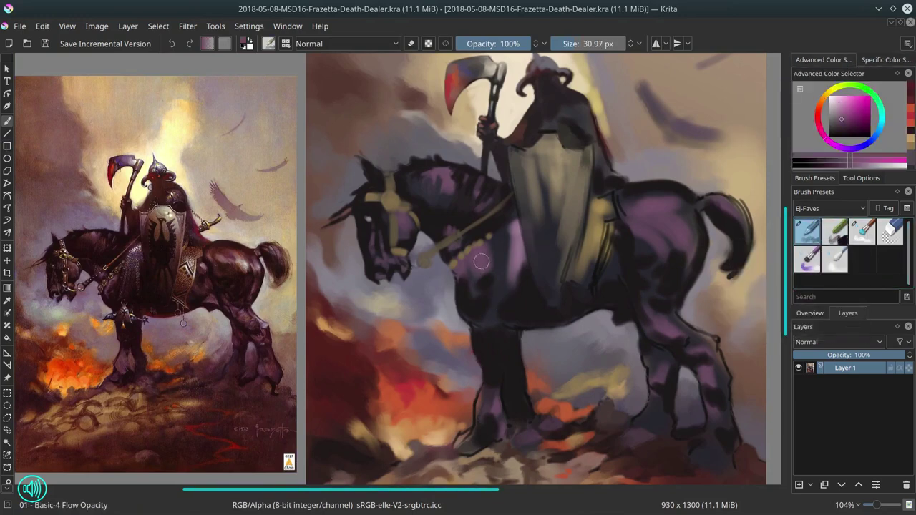
left_click(844, 148)
left_click(835, 128)
mouse_move(434, 179)
left_mouse_down()
mouse_move(449, 183)
mouse_move(465, 209)
left_mouse_up()
left_click(427, 180, "ctrl")
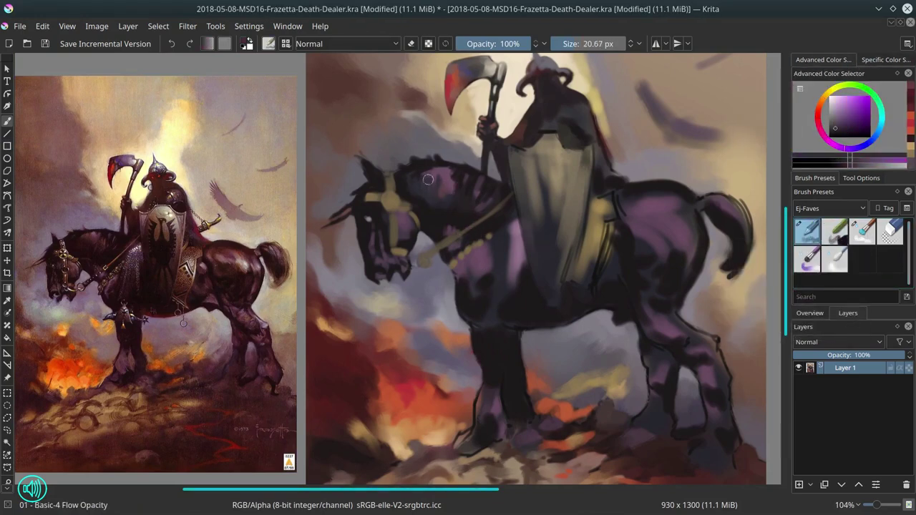
left_click(433, 184, "ctrl")
key("bracketleft")
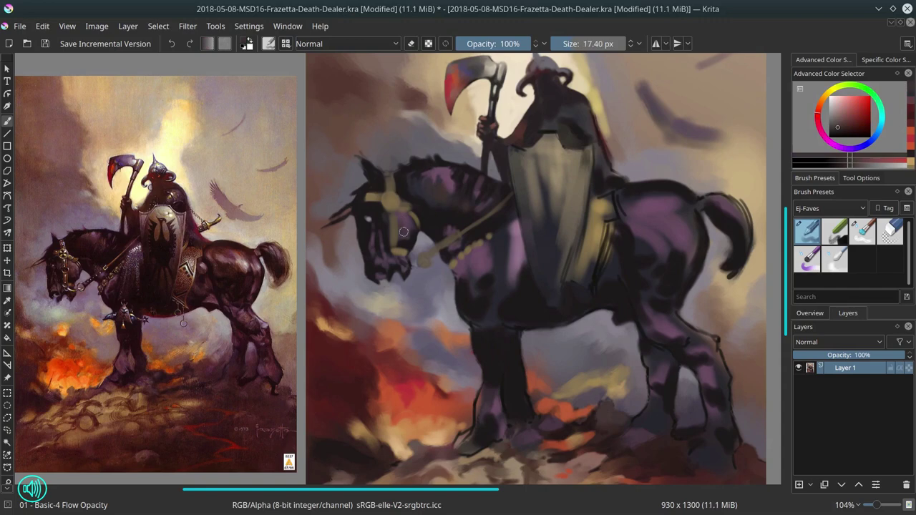
Paint muted grey-violet drapery down the horse's shoulder beside the shield at up to about 24 px
left_click(487, 275, "ctrl")
key("bracketleft")
left_click(513, 243, "ctrl")
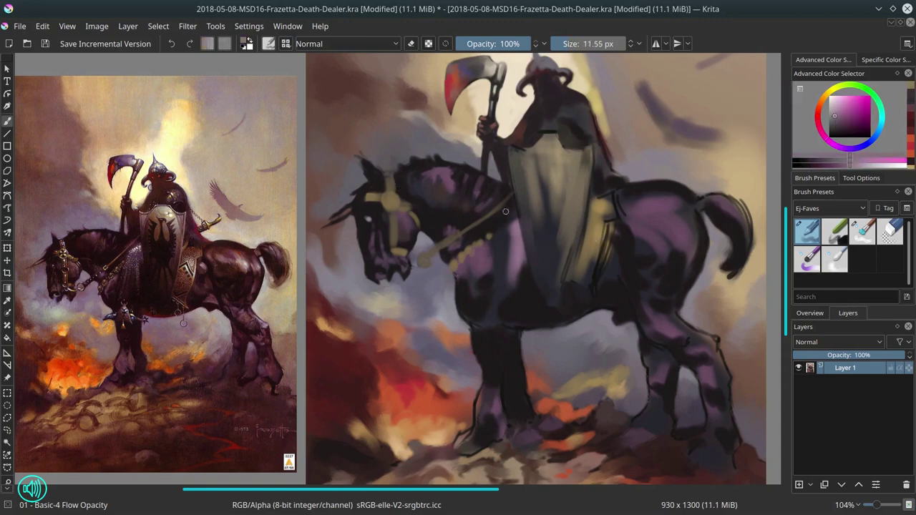
key("bracketright")
mouse_move(511, 215)
left_mouse_down()
mouse_move(494, 286)
mouse_move(514, 277)
left_mouse_up()
left_click(507, 272, "ctrl")
left_click(501, 222, "ctrl")
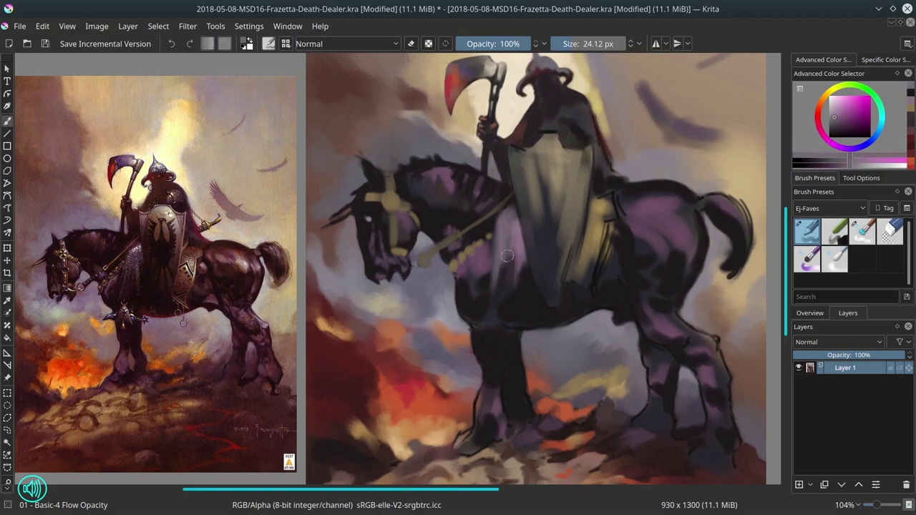
left_click(501, 234, "ctrl")
Paint an ochre ornament with dark side spikes at the top of the horse's front leg at about 11.4 px
key("bracketleft")
left_click(597, 246, "ctrl")
key("bracketleft")
mouse_move(489, 313)
left_mouse_down()
mouse_move(483, 333)
mouse_move(496, 344)
mouse_move(481, 348)
left_mouse_up()
left_click(501, 265, "ctrl")
key("bracketleft")
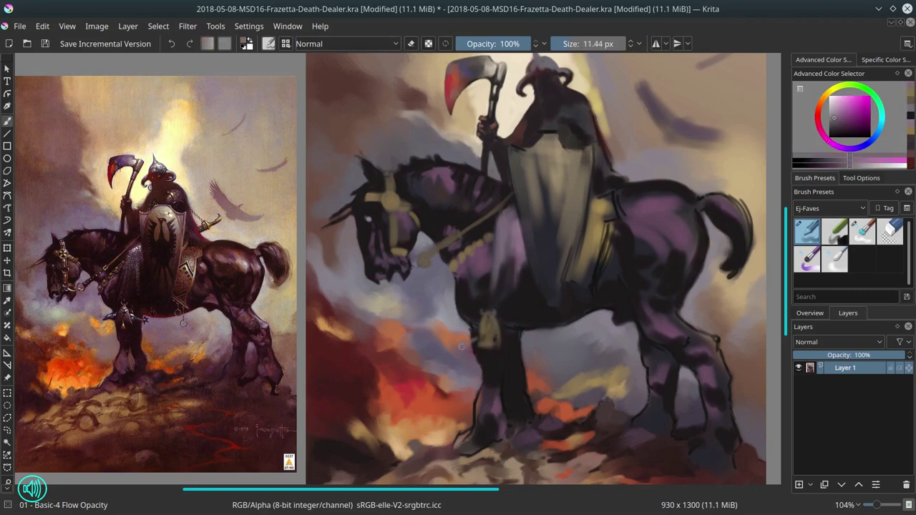
left_click(526, 336, "ctrl")
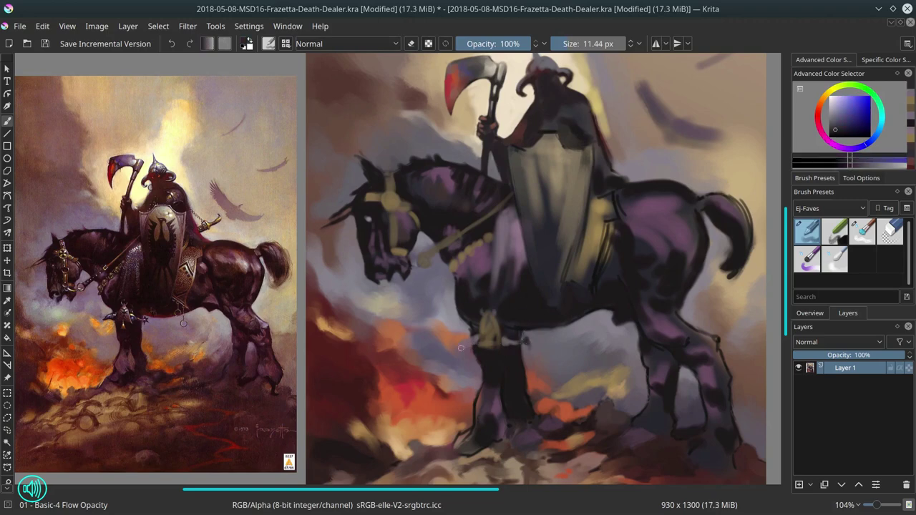
left_click(490, 335, "ctrl")
left_click_drag(478, 342, 463, 347)
Paint a red trim along the horse's belly and add brown buckles and a hanging stirrup ring at about 12.3 px
left_click(409, 390, "ctrl")
mouse_move(508, 323)
left_mouse_down()
mouse_move(571, 321)
mouse_move(534, 313)
left_mouse_up()
left_click(523, 276, "ctrl")
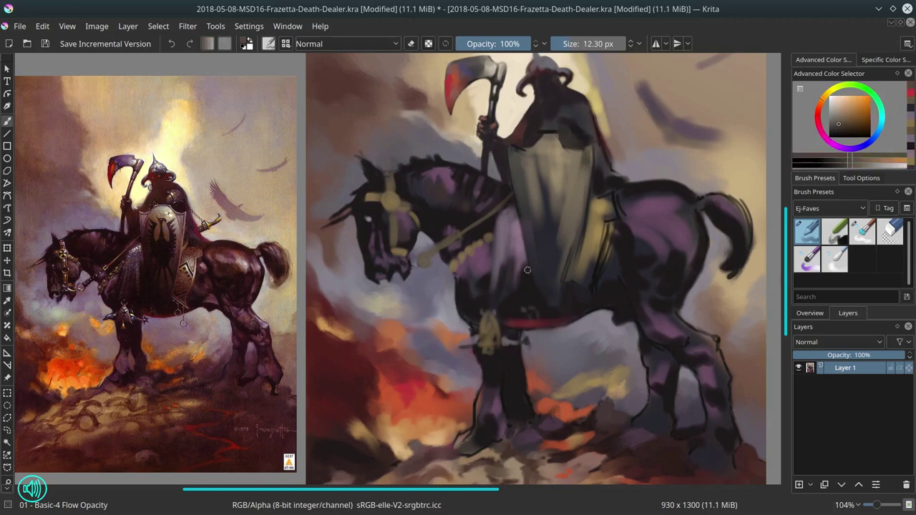
left_click(528, 272, "ctrl")
mouse_move(531, 278)
left_mouse_down()
mouse_move(536, 263)
mouse_move(594, 298)
mouse_move(592, 324)
left_mouse_up()
left_click(569, 278, "ctrl")
left_click_drag(586, 294, 587, 312)
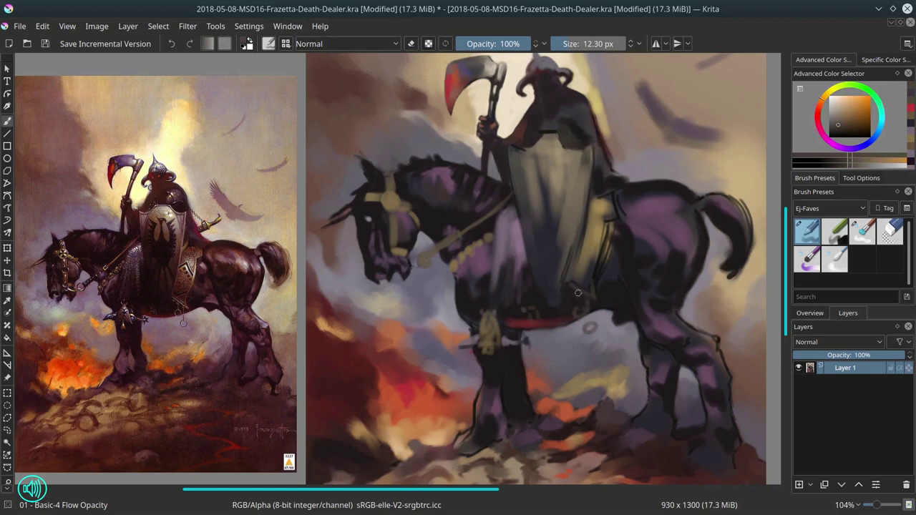
Refine the horse's eye, cheek strap and muzzle using small strokes of sampled bridle and face colours
left_click(409, 232, "ctrl")
mouse_move(395, 223)
left_mouse_down()
mouse_move(412, 240)
mouse_move(367, 222)
mouse_move(357, 245)
mouse_move(375, 252)
mouse_move(387, 276)
mouse_move(379, 251)
mouse_move(410, 248)
mouse_move(384, 213)
mouse_move(385, 223)
left_mouse_up()
left_click(369, 220, "ctrl")
left_click(361, 232, "ctrl")
left_click(371, 237, "ctrl")
left_click(398, 275, "ctrl")
left_click(375, 259, "ctrl")
left_click(392, 247, "ctrl")
left_click(415, 248, "ctrl")
Sharpen the horse's ears, forelock and brow strap with sampled dark and ochre colours at about 8.5 px
left_click(369, 218, "ctrl")
left_click(366, 191, "ctrl")
left_click(387, 220, "ctrl")
mouse_move(391, 173)
left_mouse_down()
mouse_move(400, 200)
mouse_move(377, 176)
mouse_move(398, 184)
mouse_move(399, 172)
left_mouse_up()
left_click(392, 200, "ctrl")
left_click(376, 178, "ctrl")
left_click(391, 183, "ctrl")
left_click(413, 183, "ctrl")
left_click(402, 176, "ctrl")
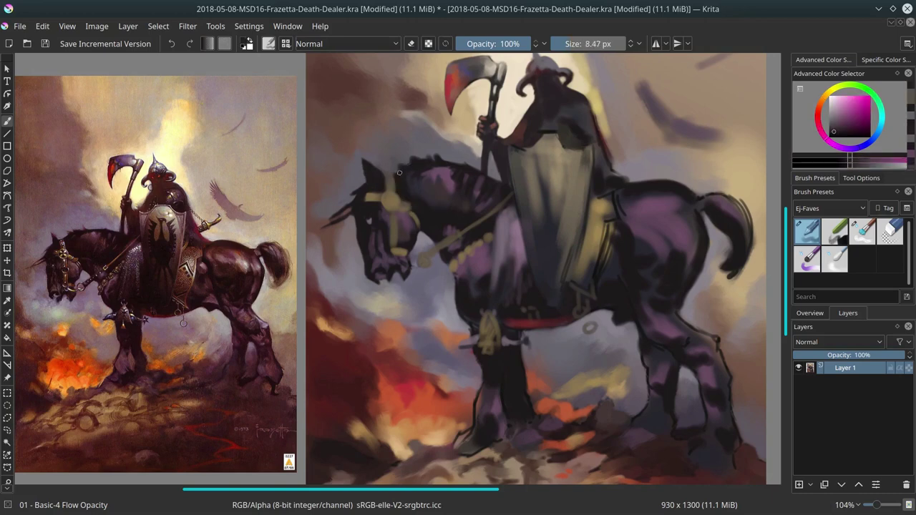
Paint the bit ring and dark chain links along the rein with a dark blue-violet at about 8.5 px
left_click(369, 195, "ctrl")
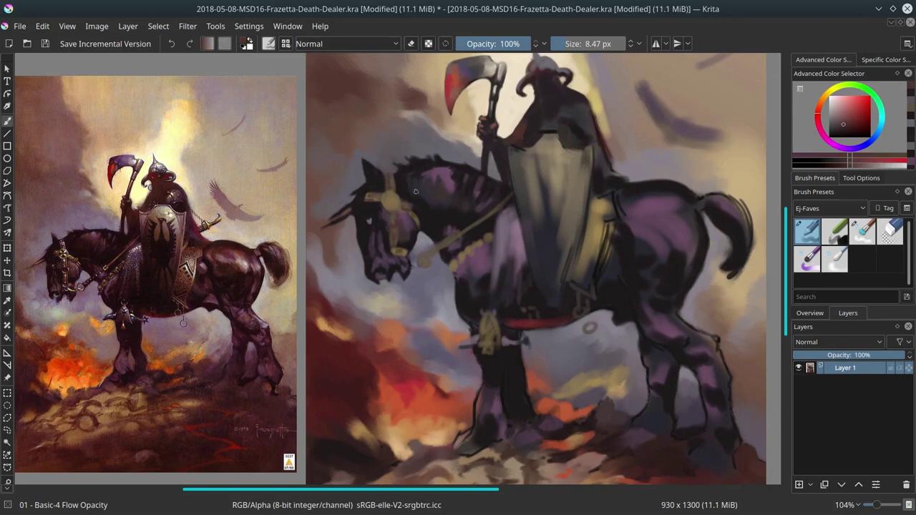
left_click(857, 148)
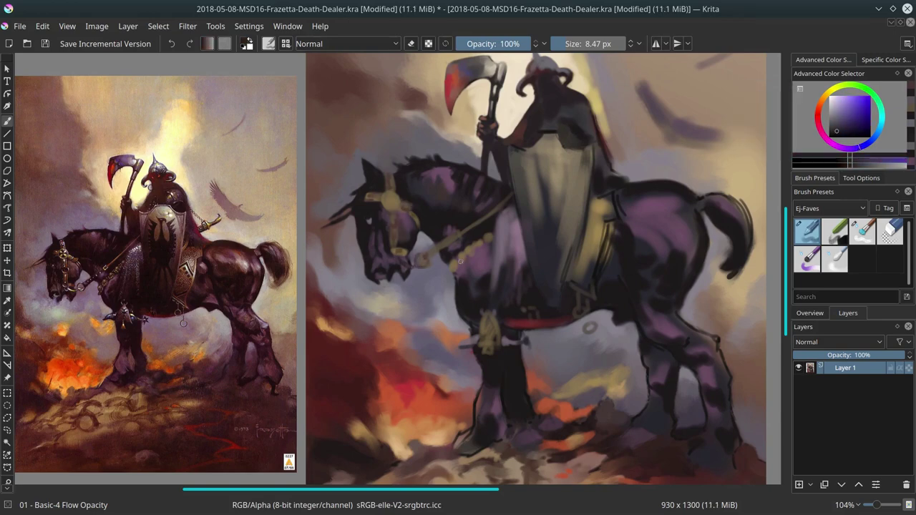
mouse_move(452, 239)
left_mouse_down()
mouse_move(430, 251)
mouse_move(446, 242)
left_mouse_up()
left_click(507, 239, "ctrl")
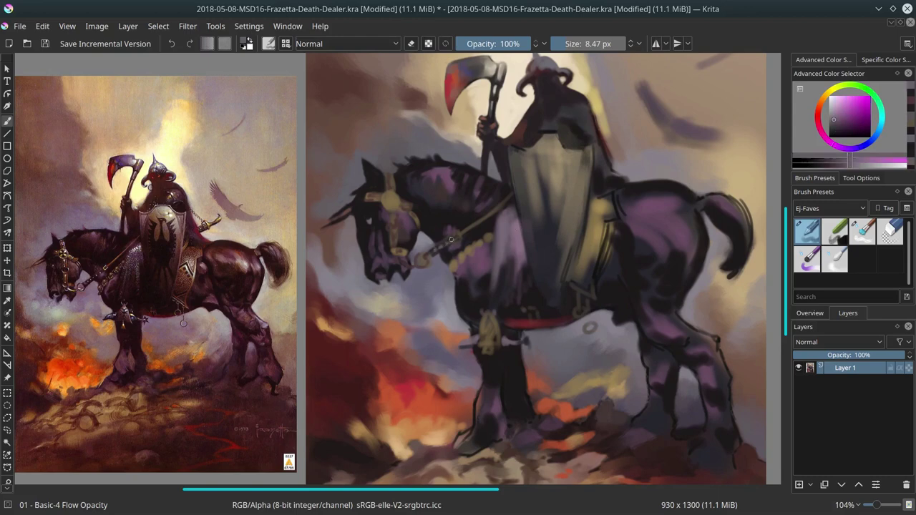
Draw a dark cross on the bridle's round medallion, break up the chest ornaments with dark accents, and save the painting
left_click(390, 196, "ctrl")
left_click(378, 208, "ctrl")
mouse_move(385, 195)
left_mouse_down()
mouse_move(372, 196)
mouse_move(385, 199)
left_mouse_up()
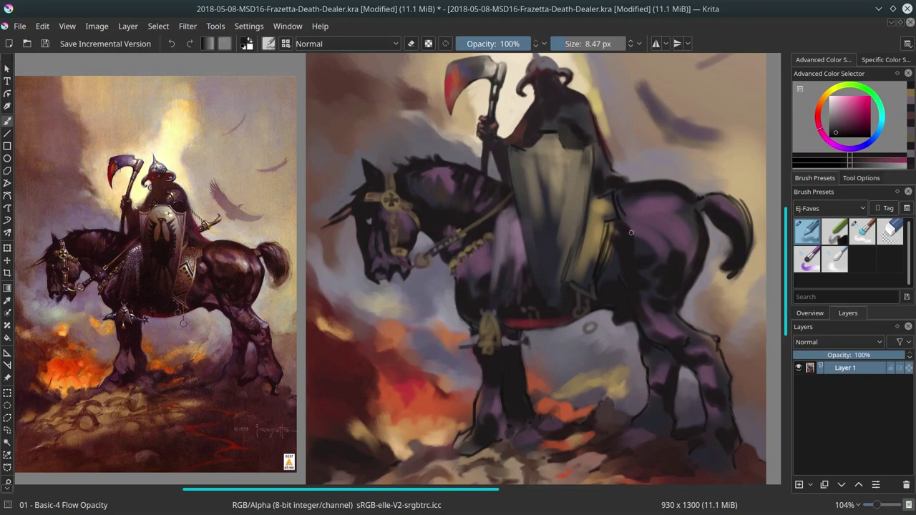
left_click(45, 44)
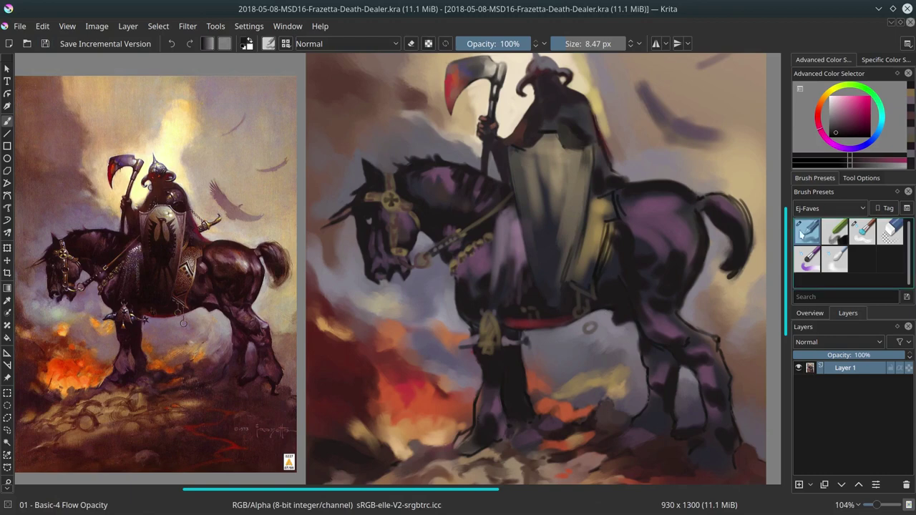
Add shading to the horse's chest and sampled purple highlights down the front legs and hoof at about 15.3 px
left_click_drag(503, 278, 508, 277)
mouse_move(509, 274)
left_mouse_down()
mouse_move(518, 285)
mouse_move(476, 296)
left_mouse_up()
left_click(485, 254, "ctrl")
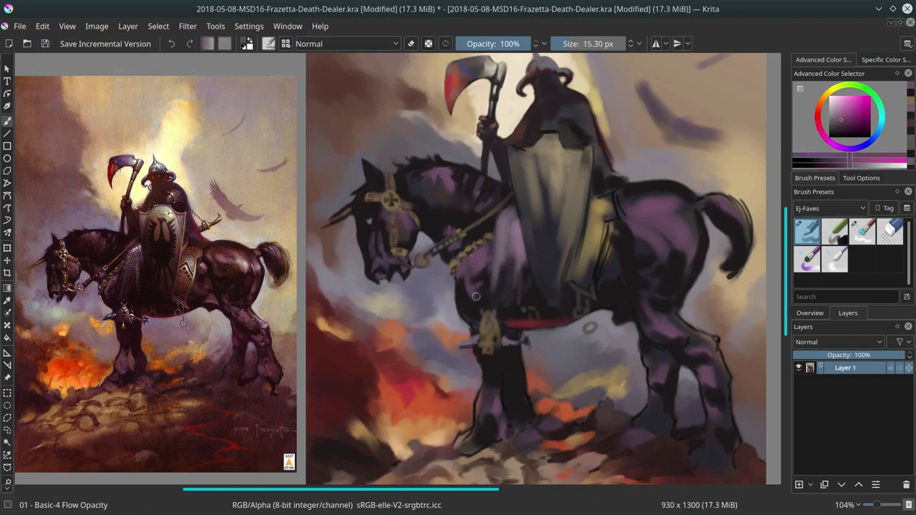
left_click_drag(484, 402, 478, 414)
mouse_move(489, 405)
left_mouse_down()
mouse_move(492, 424)
mouse_move(491, 414)
left_mouse_up()
left_click_drag(477, 427, 471, 447)
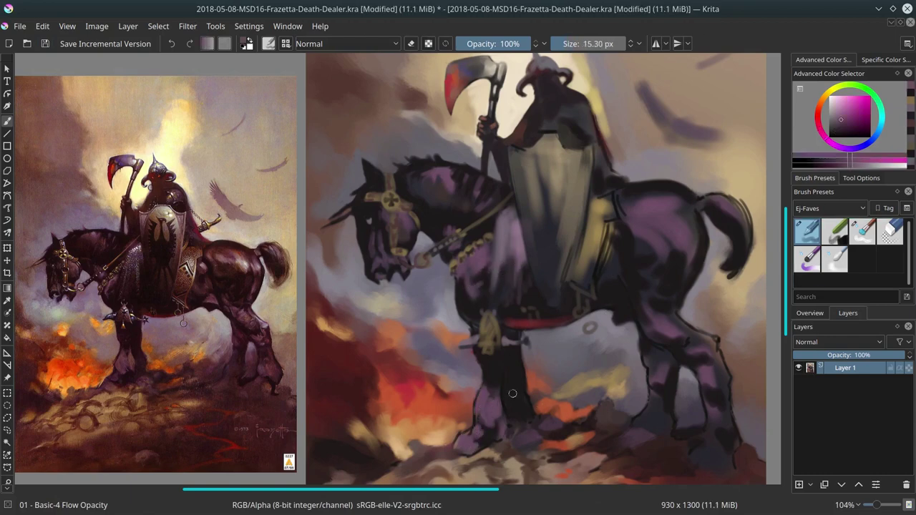
left_click_drag(513, 393, 522, 401)
Paint purple muscle highlights along the horse's flank and upper hind leg at about 15.3 px
mouse_move(644, 307)
left_mouse_down()
mouse_move(619, 303)
mouse_move(612, 289)
mouse_move(619, 249)
left_mouse_up()
left_click_drag(681, 308, 685, 297)
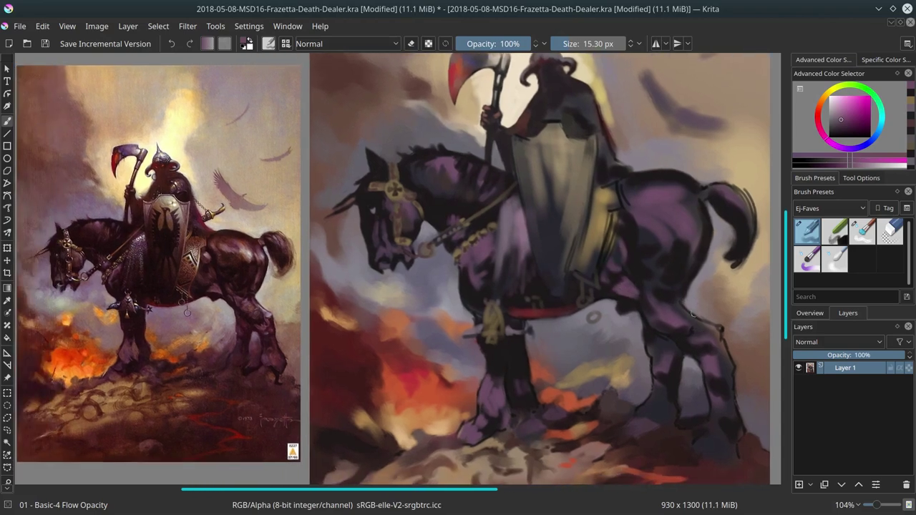
mouse_move(615, 261)
left_mouse_down()
mouse_move(608, 252)
mouse_move(623, 207)
mouse_move(657, 178)
mouse_move(682, 184)
left_mouse_up()
Break up the horse's rump with reddish-brown and dark violet muscle strokes in sampled colours at about 15.3 px
left_click(613, 233, "ctrl")
left_click(620, 214, "ctrl")
left_click(673, 214, "ctrl")
left_click(552, 158, "ctrl")
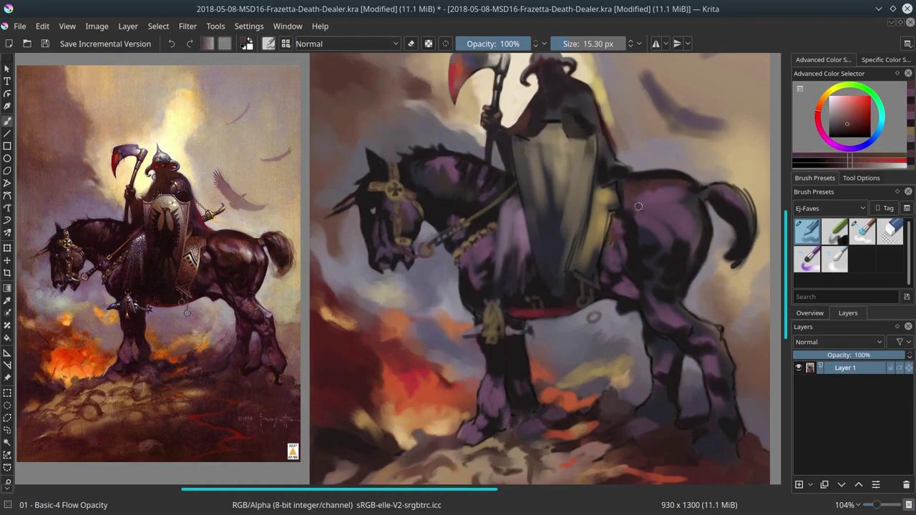
left_click_drag(650, 213, 652, 226)
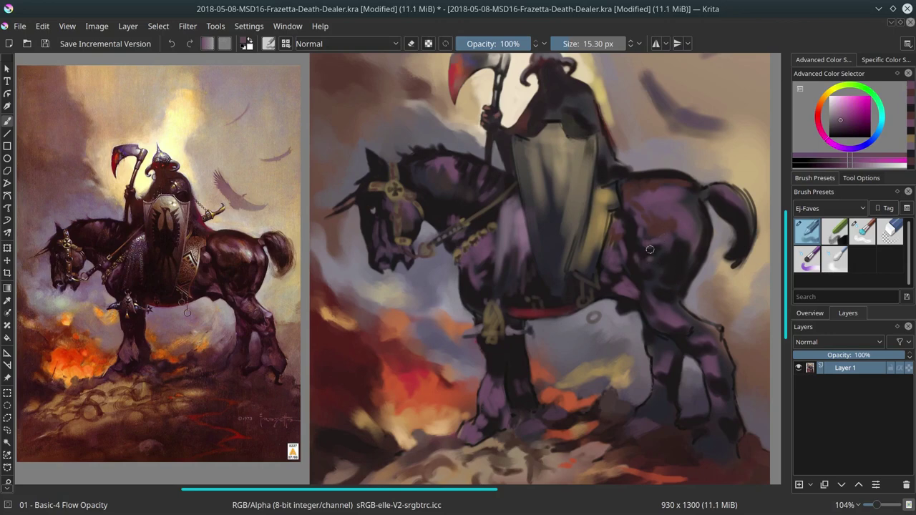
left_click(653, 290, "ctrl")
left_click(682, 240, "ctrl")
left_click_drag(682, 241, 682, 262)
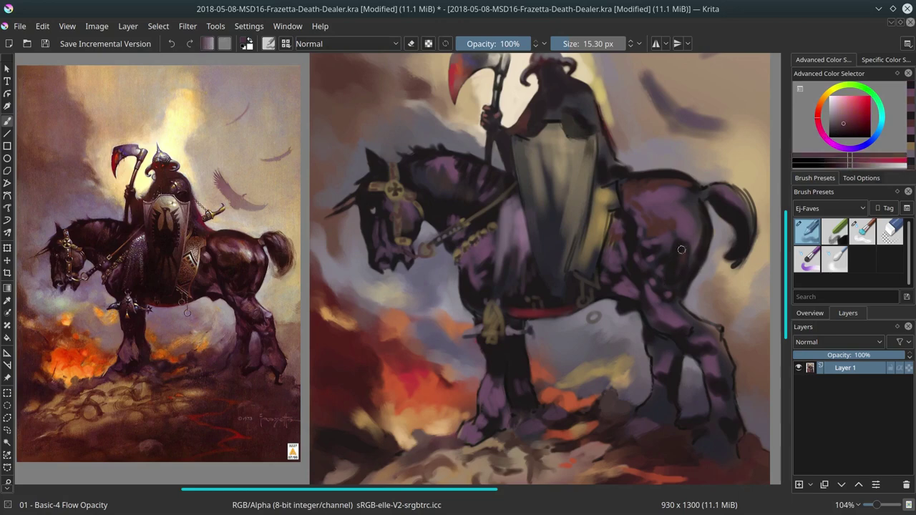
Paint light pinkish highlights and reddish-brown touches onto the horse's rump in sampled colours at 15.30 px
left_click(688, 243, "ctrl")
left_click(691, 228, "ctrl")
left_click_drag(692, 229, 687, 276)
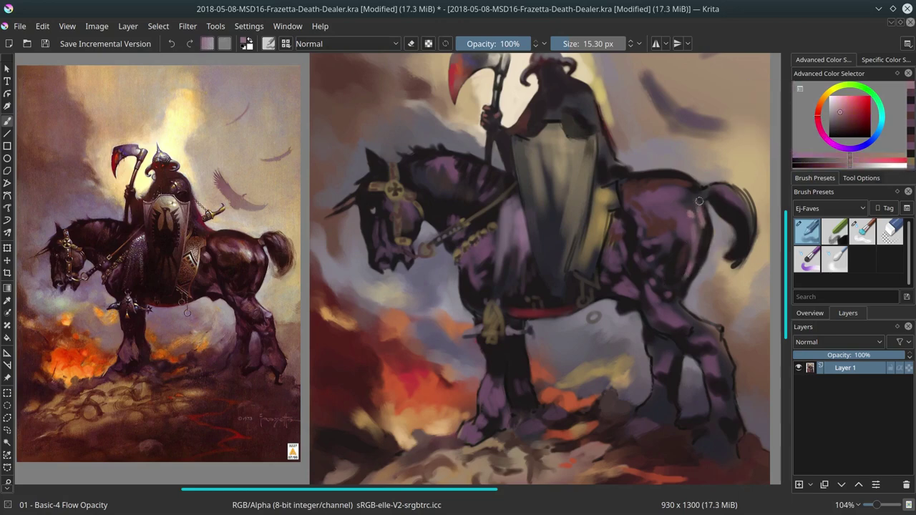
left_click(674, 246, "ctrl")
left_click_drag(674, 246, 680, 251)
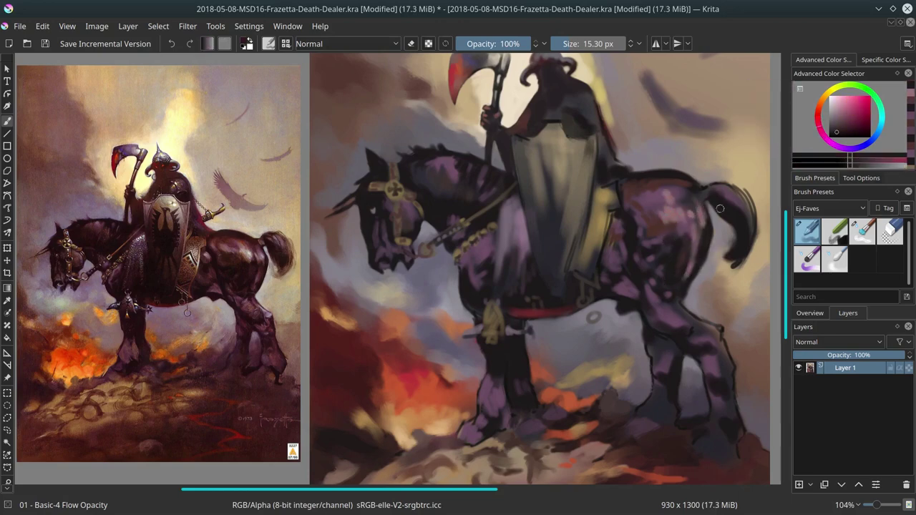
Reduce the brush to 9 px and refine the near hind leg's thigh and hock with sampled purple and dark tones
left_click(671, 306, "ctrl")
left_click(680, 321, "ctrl")
key("bracketleft")
key("bracketleft")
key("bracketleft")
key("bracketleft")
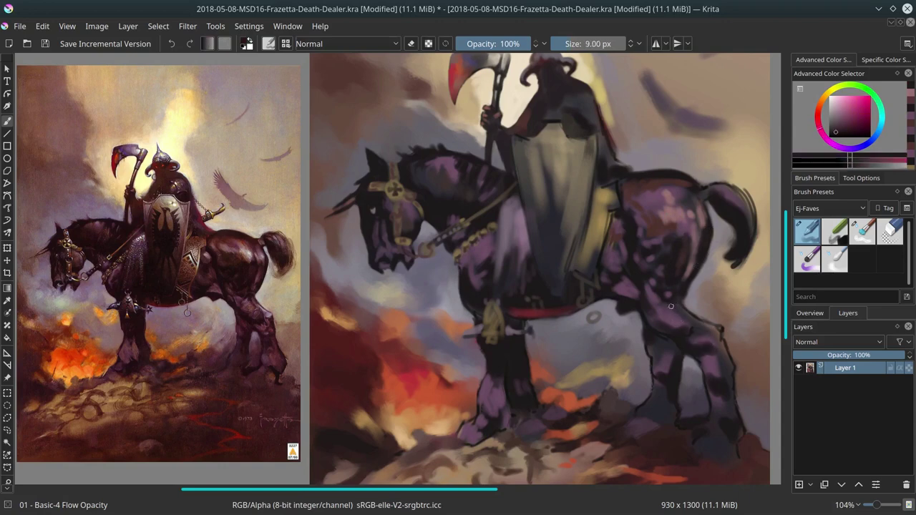
left_click(676, 309, "ctrl")
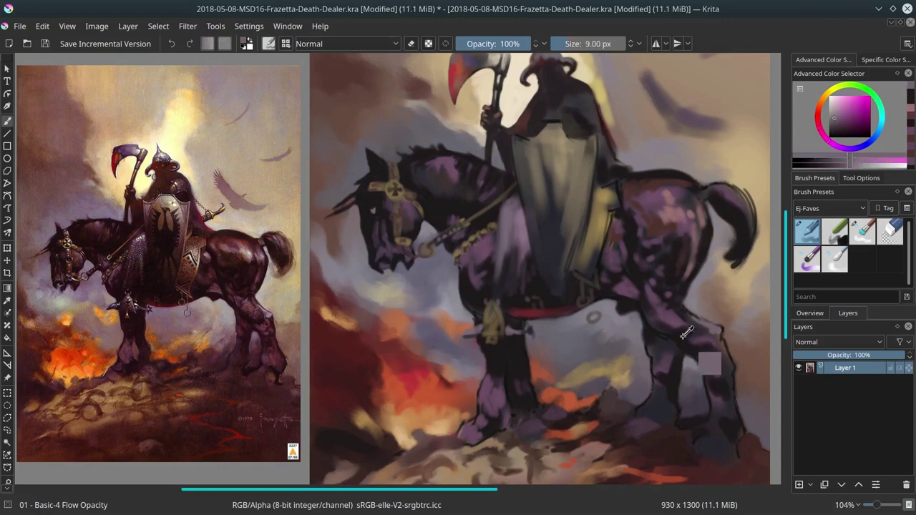
left_click(696, 328, "ctrl")
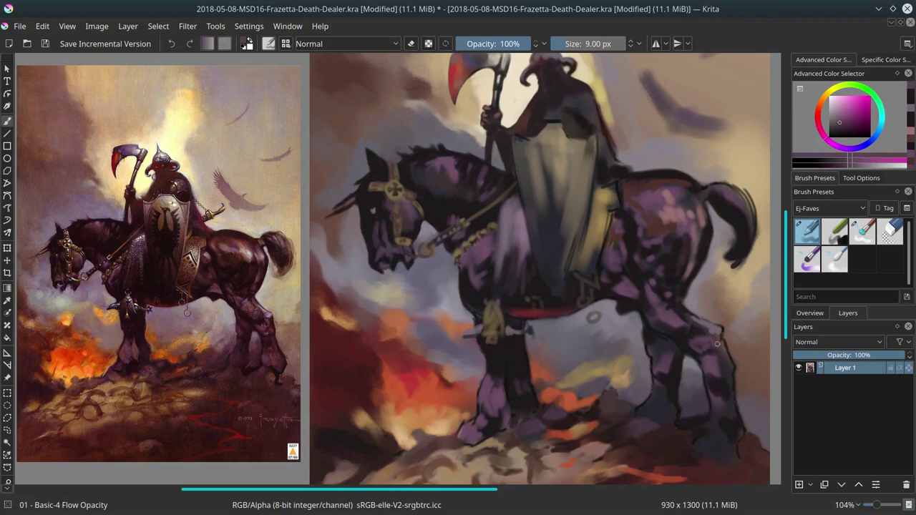
Paint dark and reddish-brown shading down the near hind leg from the hock to the fetlock at 9 px
left_click(692, 341, "ctrl")
mouse_move(715, 336)
left_mouse_down()
mouse_move(720, 356)
mouse_move(708, 373)
mouse_move(726, 395)
left_mouse_up()
left_click(739, 395, "ctrl")
left_click_drag(730, 398, 733, 410)
left_click(724, 359, "ctrl")
left_click_drag(724, 338, 726, 343)
left_click(717, 395, "ctrl")
left_click_drag(715, 405, 718, 414)
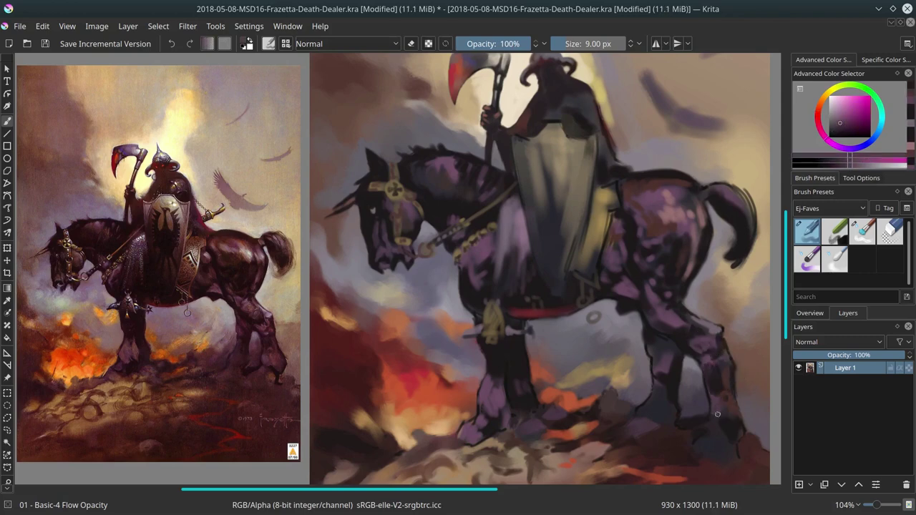
Shape the near hind hoof and darken the ground around it with sampled colours, enlarging the brush to about 22.7 px
left_click(725, 423, "ctrl")
left_click(718, 464, "ctrl")
left_click_drag(715, 472, 732, 457)
left_click(695, 396, "ctrl")
left_click_drag(694, 414, 708, 399)
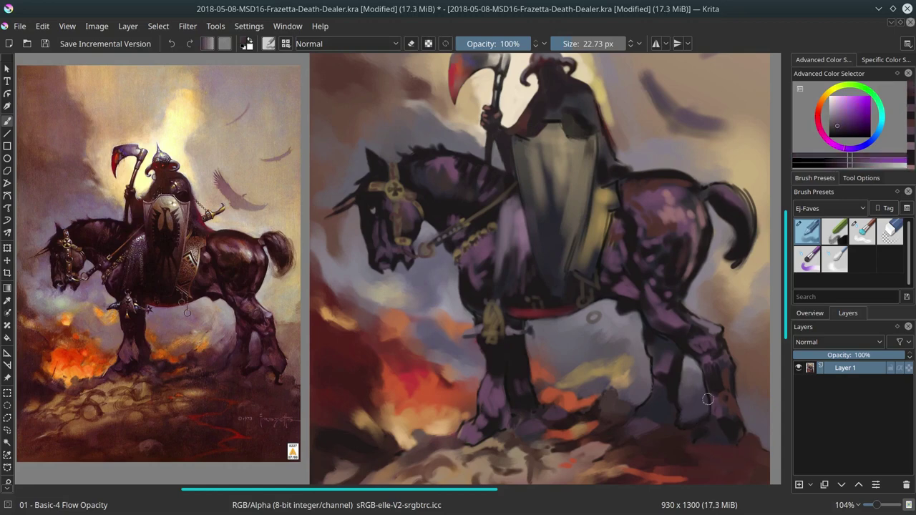
left_click(695, 387, "ctrl")
left_click_drag(716, 430, 713, 429)
mouse_move(714, 428)
left_mouse_down()
mouse_move(701, 432)
mouse_move(734, 437)
mouse_move(739, 425)
mouse_move(739, 436)
mouse_move(739, 393)
mouse_move(718, 415)
left_mouse_up()
left_click(705, 430, "ctrl")
left_click(748, 434, "ctrl")
Refine the near hind fetlock and hoof edges with sampled reddish-brown and dark tones at about 10.9 px
left_click(729, 382, "ctrl")
left_click(735, 411, "ctrl")
left_click(719, 402, "ctrl")
left_click(694, 400, "ctrl")
left_click(677, 406, "ctrl")
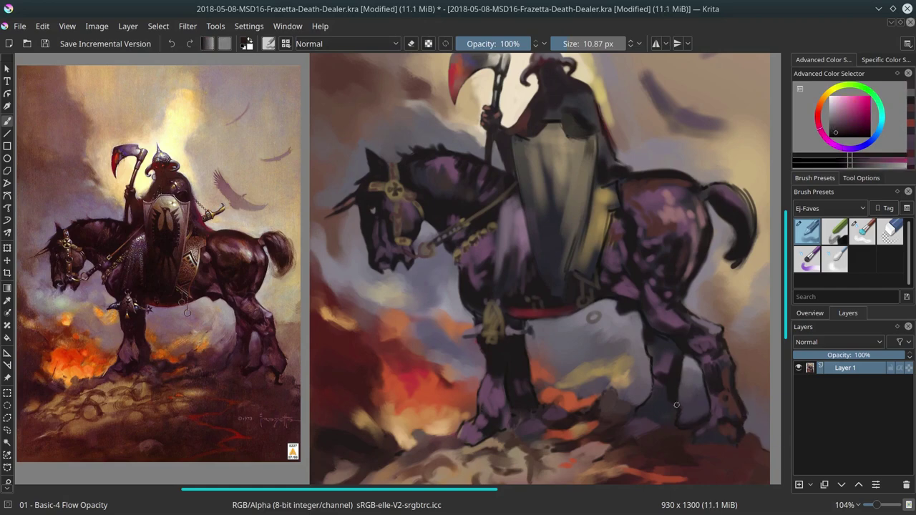
left_click(697, 413, "ctrl")
Add muted brown and purple muscle tones to the horse's far hind leg at about 10.9 px
left_click(661, 337, "ctrl")
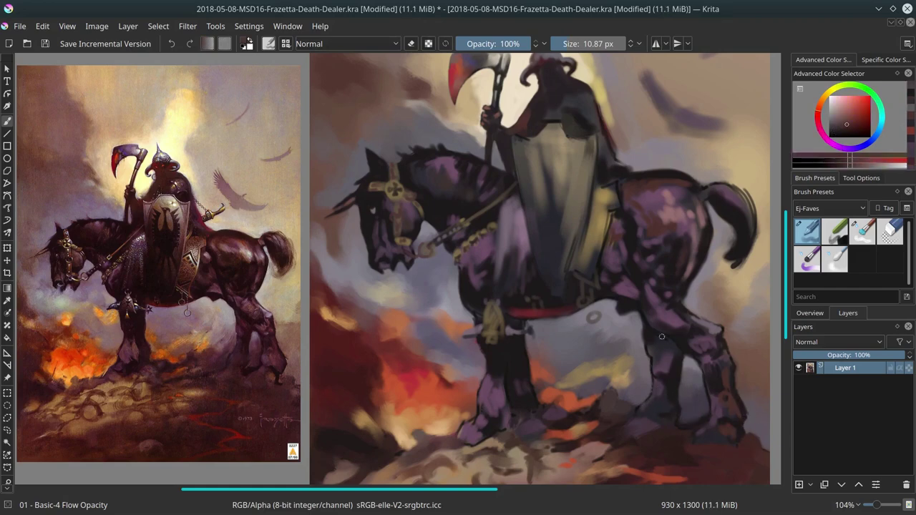
left_click(658, 346, "ctrl")
left_click(691, 353, "ctrl")
mouse_move(659, 345)
left_mouse_down()
mouse_move(701, 364)
mouse_move(684, 377)
left_mouse_up()
left_click(697, 362, "ctrl")
left_click(684, 375, "ctrl")
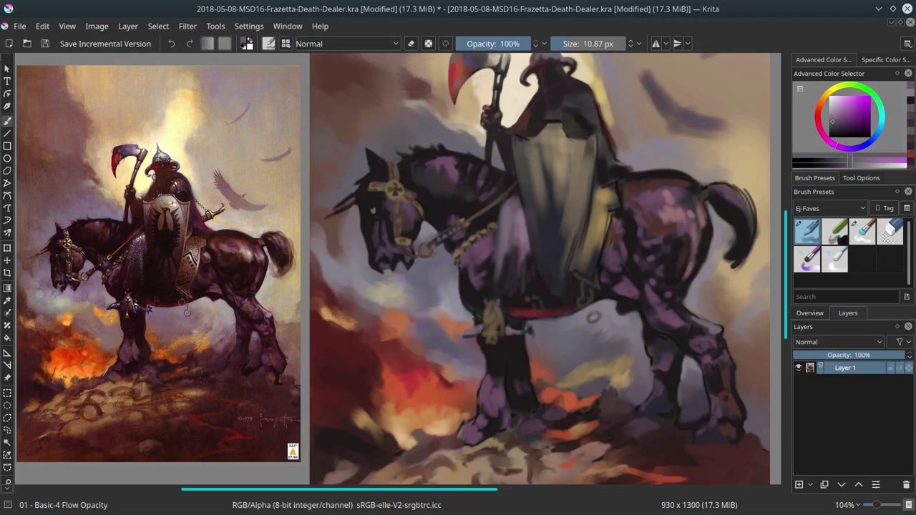
left_click(722, 426, "ctrl")
left_click(686, 358, "ctrl")
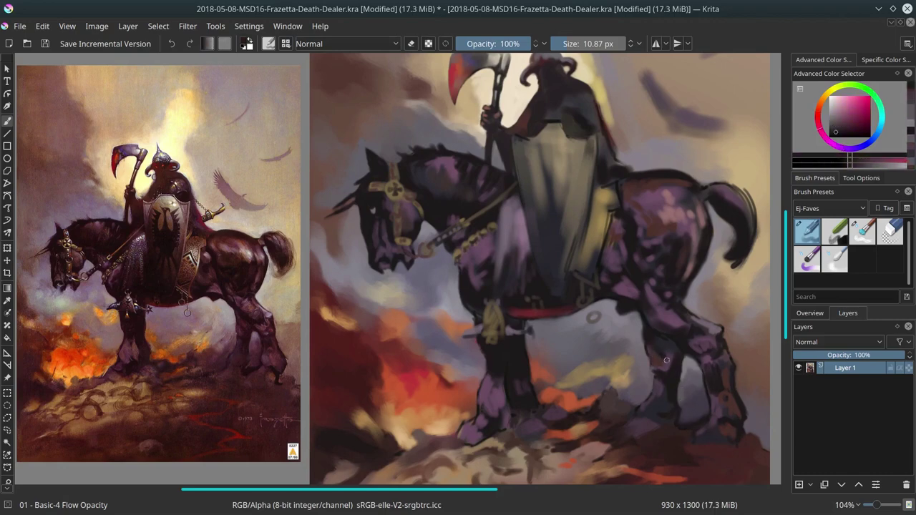
Trim and soften the front edge of the far hind leg and the groin with sampled background and leg colours
left_click(636, 339, "ctrl")
left_click_drag(640, 319, 651, 392)
left_click(645, 386, "ctrl")
left_click(646, 304, "ctrl")
left_click_drag(645, 305, 652, 310)
left_click_drag(647, 317, 648, 351)
left_click(645, 328, "ctrl")
Clean up the background edge behind the near hind leg's hock with sampled colours and save the painting
left_click(707, 308, "ctrl")
left_click(687, 307, "ctrl")
mouse_move(704, 313)
left_mouse_down()
mouse_move(682, 306)
mouse_move(722, 334)
left_mouse_up()
left_click(708, 321, "ctrl")
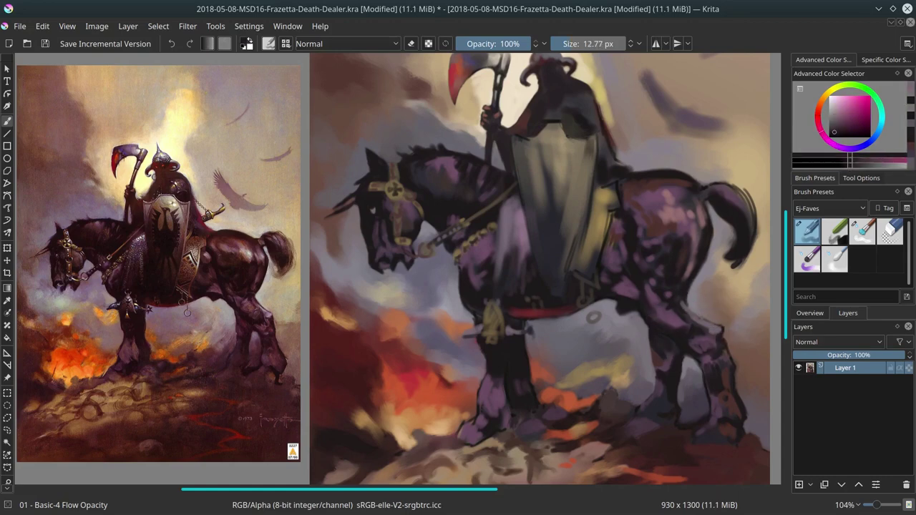
left_click(699, 287, "ctrl")
key("ctrl+s")
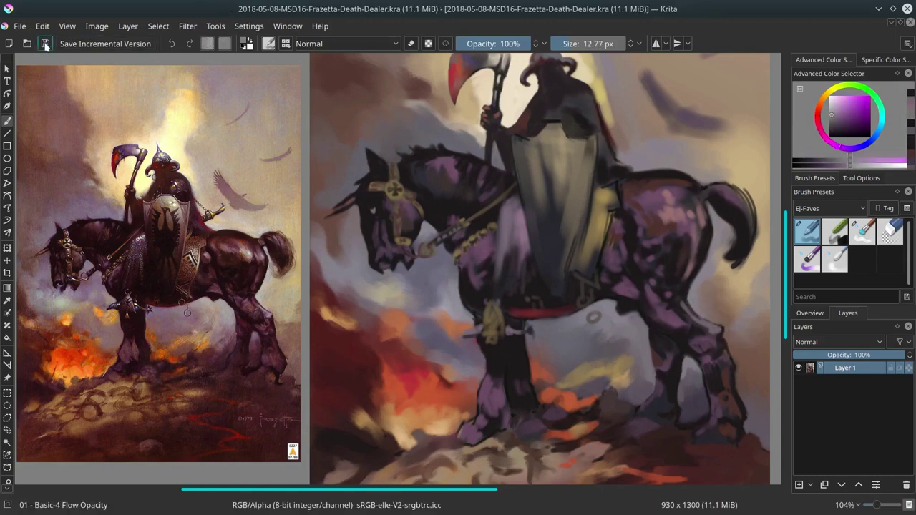
Move the reference image beside the rider's upper body and return to the Freehand Brush
scroll(580, 213, "up", 1)
left_click_drag(580, 214, 595, 313)
left_click(7, 377)
left_click_drag(85, 286, 221, 238)
left_click(7, 121)
scroll(578, 290, "up", 1)
left_click_drag(578, 290, 538, 334)
Refine the curl of the helmet's front horn and the adjacent face edge with sampled dark and background colours at 6.81 px
left_click(475, 173, "ctrl")
mouse_move(481, 176)
left_mouse_down()
mouse_move(474, 179)
mouse_move(488, 163)
mouse_move(487, 173)
left_mouse_up()
left_click(473, 175, "ctrl")
left_click(480, 164, "ctrl")
left_click(477, 176, "ctrl")
left_click(486, 157, "ctrl")
left_click(495, 153, "ctrl")
left_click(488, 159, "ctrl")
left_click(503, 155, "ctrl")
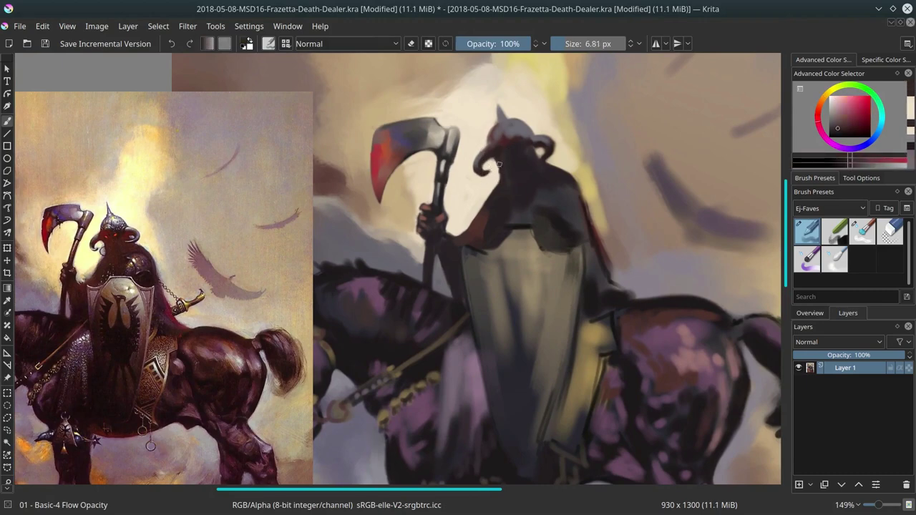
Reshape the helmet's rear horn and crown outline with sampled dark and sky colours at 6.81 px
left_click(542, 151, "ctrl")
left_click(558, 133, "ctrl")
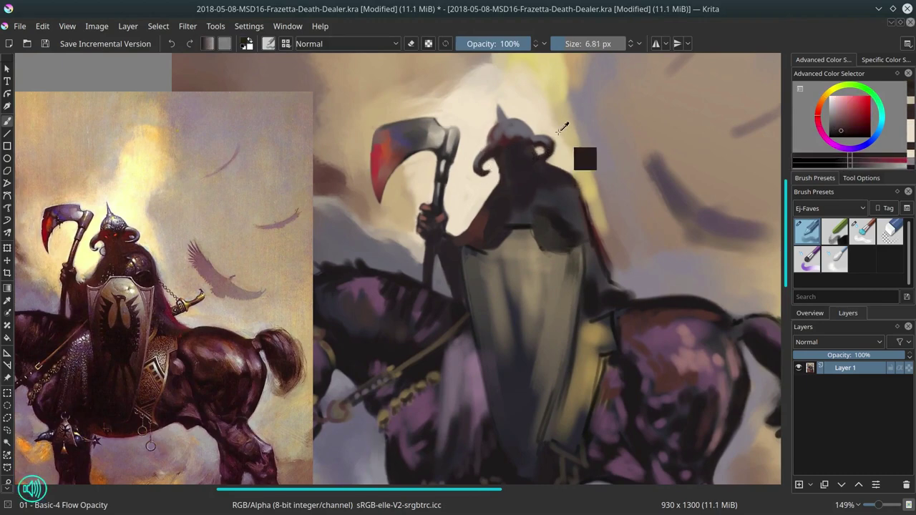
left_click(514, 124, "ctrl")
mouse_move(558, 152)
left_mouse_down()
mouse_move(547, 85)
mouse_move(525, 128)
left_mouse_up()
left_click(513, 111, "ctrl")
Clean up the rider's front shoulder contour and the upper axe handle with sampled colours at 6.81 px
left_click_drag(492, 199, 465, 230)
left_click(443, 183, "ctrl")
left_click(441, 181, "ctrl")
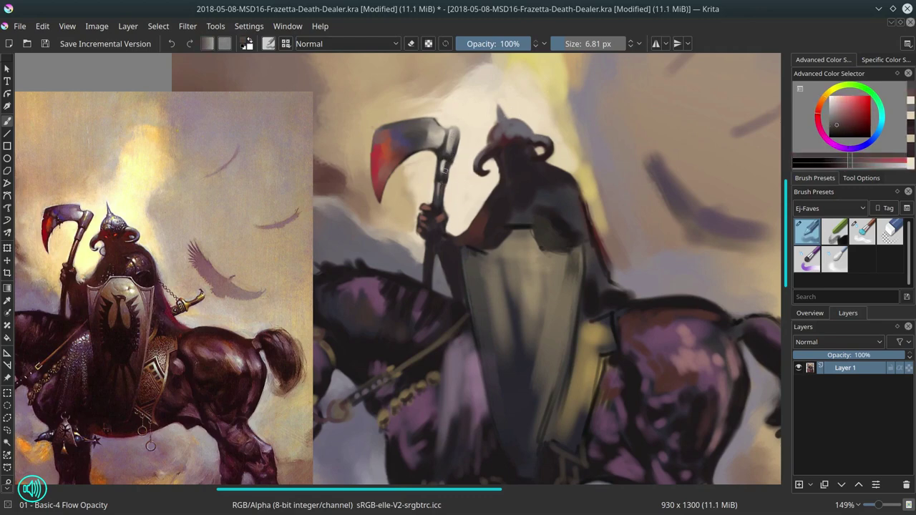
left_click(455, 173, "ctrl")
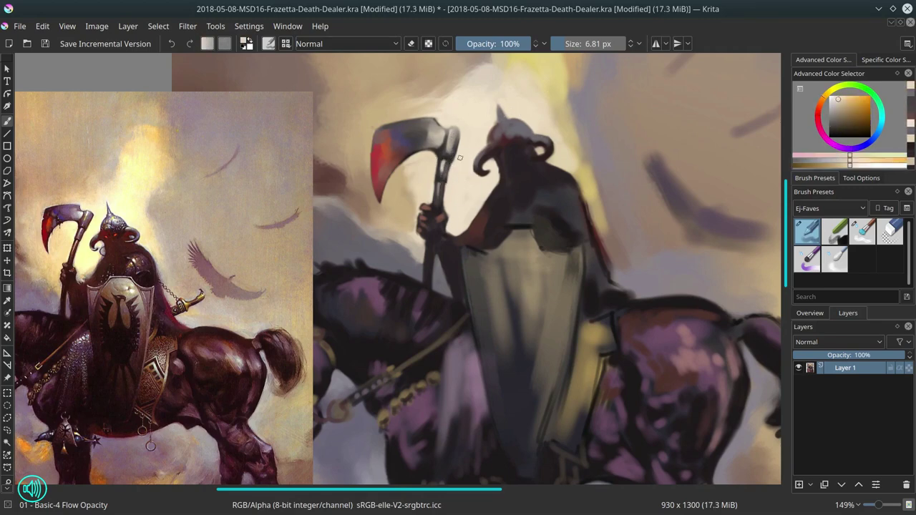
Carve sampled background colours around the rider's forearm and axe handle, using brush sizes from 4.54 to 5.88 px
left_click(455, 227, "ctrl")
left_click_drag(451, 230, 466, 235)
key("bracketleft")
left_click(454, 215, "ctrl")
left_click(441, 262, "ctrl")
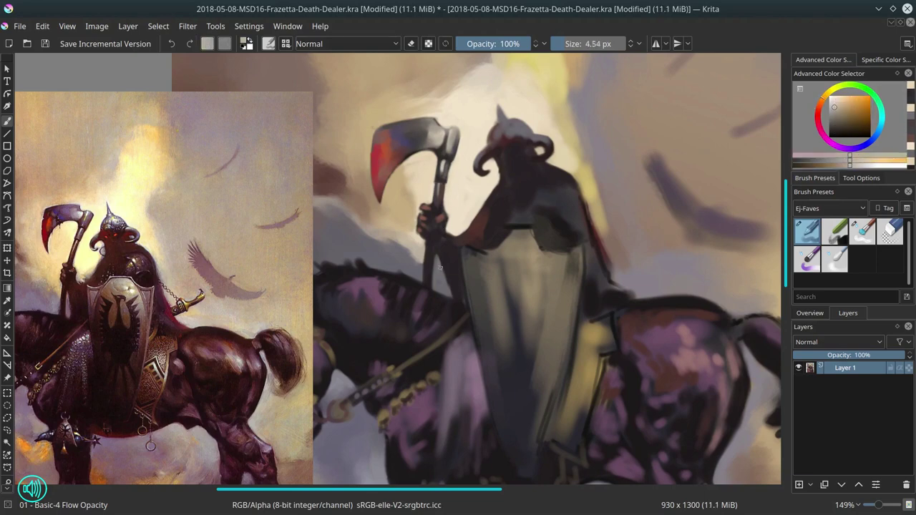
left_click_drag(440, 267, 439, 258)
key("bracketright")
left_click(441, 193, "ctrl")
left_click(450, 193, "ctrl")
left_click(455, 196, "ctrl")
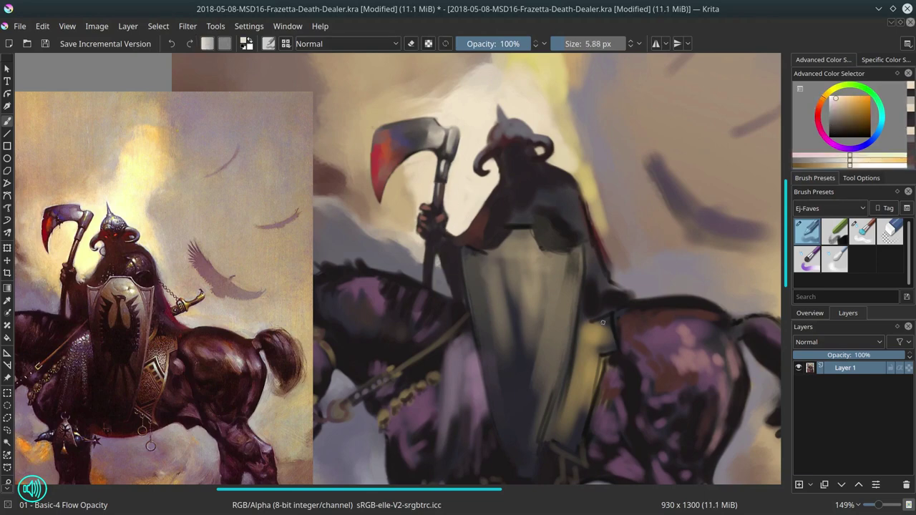
Paint red sampled from the axe blade under the helmet's brim and dark red tones over the rider's hood at about 16.5 px
left_click(510, 145, "ctrl")
left_click(378, 164, "ctrl")
left_click_drag(503, 149, 524, 143)
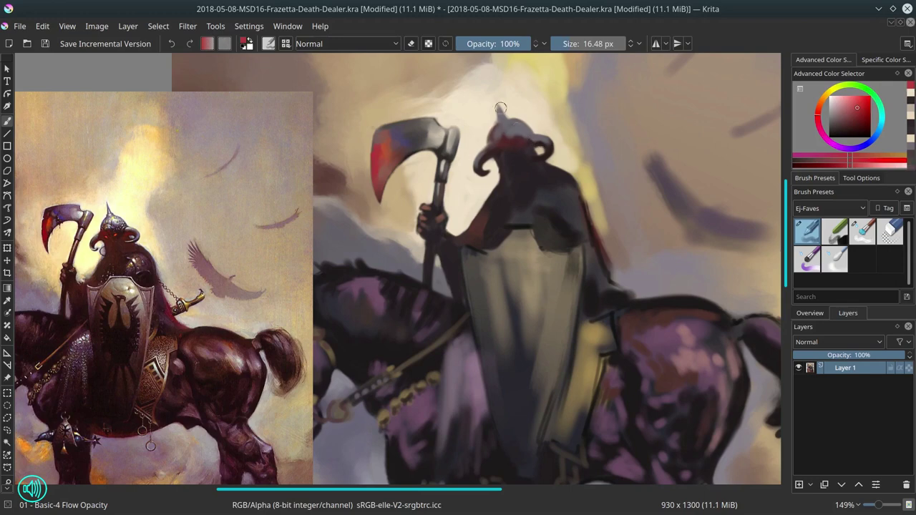
left_click(518, 147, "ctrl")
mouse_move(509, 174)
left_mouse_down()
mouse_move(512, 145)
mouse_move(556, 177)
left_mouse_up()
left_click(515, 164, "ctrl")
Shade the rider's shoulder armour with near-black and dark blue and add a grey highlight sampled from the helmet
left_click(534, 247, "ctrl")
key("bracketright")
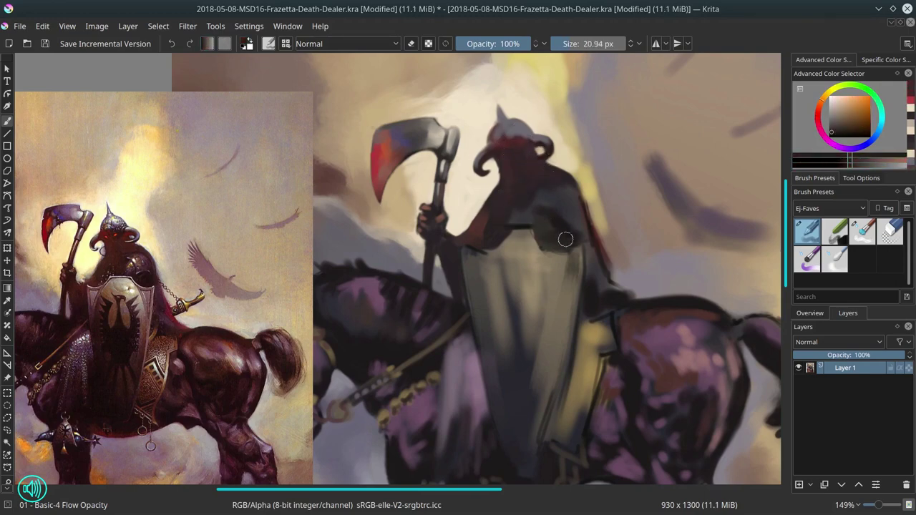
left_click(833, 135)
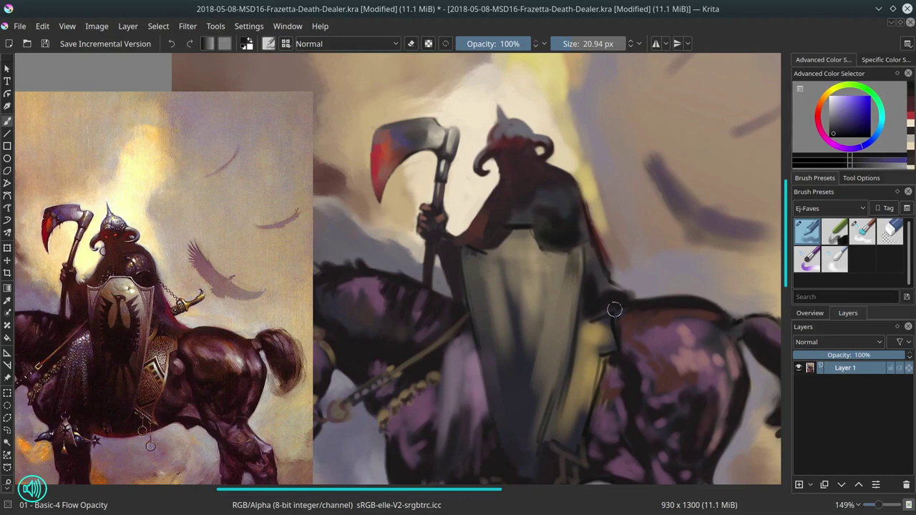
left_click(531, 126, "ctrl")
left_click(529, 129, "ctrl")
key("bracketright")
mouse_move(545, 202)
left_mouse_down()
mouse_move(555, 188)
mouse_move(570, 213)
mouse_move(542, 209)
left_mouse_up()
Touch up the helmet's brow with a smaller brush and redefine the shield's top rim in sampled shield colour
left_click(583, 172, "ctrl")
key("bracketleft")
key("bracketleft")
mouse_move(501, 136)
left_mouse_down()
mouse_move(512, 126)
mouse_move(498, 139)
left_mouse_up()
left_click(492, 262, "ctrl")
key("bracketleft")
mouse_move(468, 250)
left_mouse_down()
mouse_move(587, 242)
mouse_move(598, 273)
left_mouse_up()
Fill in the cloak behind the shield, from the shoulder armour to the saddle, with sampled dark tones at about 19 px
left_click(532, 234, "ctrl")
left_click(578, 217, "ctrl")
left_click(591, 249, "ctrl")
left_click(606, 281, "ctrl")
left_click_drag(595, 275, 591, 288)
left_click(594, 293, "ctrl")
left_click_drag(594, 256, 624, 289)
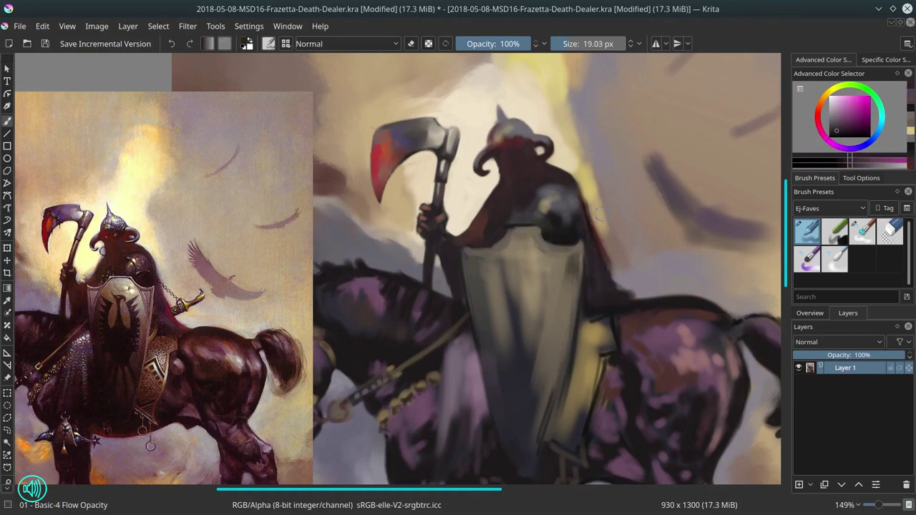
Paint dark red accents down the cloak's back edge to the horse's rump using colour sampled from the axe blade
left_click(388, 164, "ctrl")
left_click_drag(604, 249, 597, 250)
left_click_drag(584, 207, 631, 289)
mouse_move(613, 270)
left_mouse_down()
mouse_move(635, 295)
mouse_move(633, 283)
left_mouse_up()
left_click(622, 273, "ctrl")
left_click(617, 252, "ctrl")
Blend muted reddish-purple folds sampled from the horse's rump into the cloak at 9.42 px
left_click(654, 339, "ctrl")
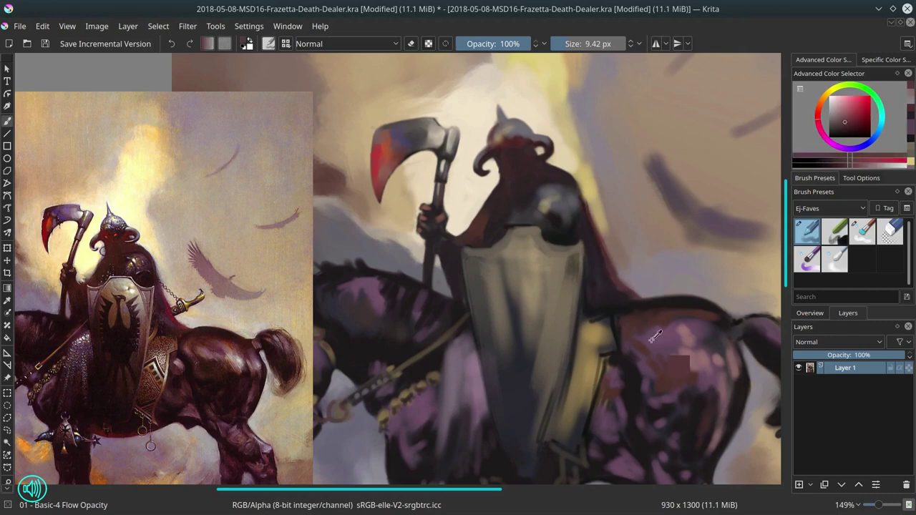
left_click(679, 365, "ctrl")
mouse_move(593, 252)
left_mouse_down()
mouse_move(588, 274)
mouse_move(608, 290)
mouse_move(629, 288)
mouse_move(581, 178)
mouse_move(591, 206)
left_mouse_up()
key("slash")
key("slash")
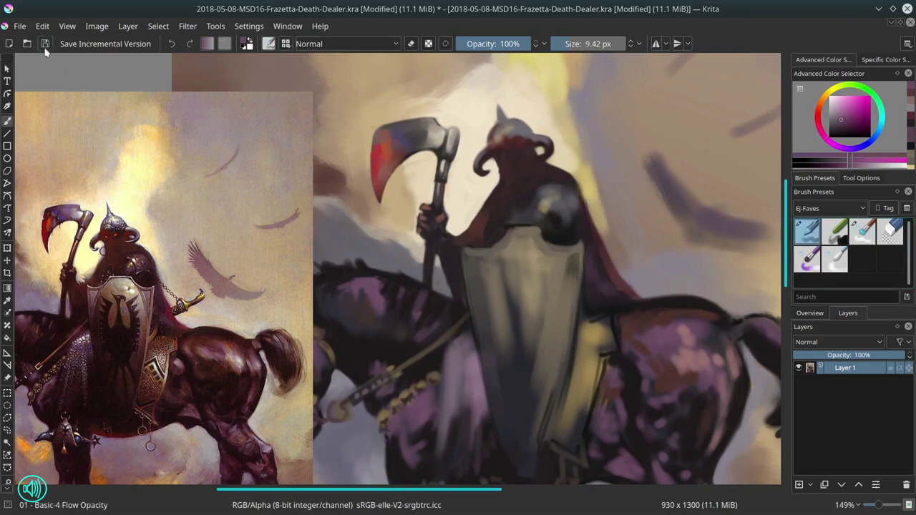
Refine the helmet's rear horn with sampled grey-purple tones at about 5 px
left_click(509, 97, "ctrl")
left_click(535, 148, "ctrl")
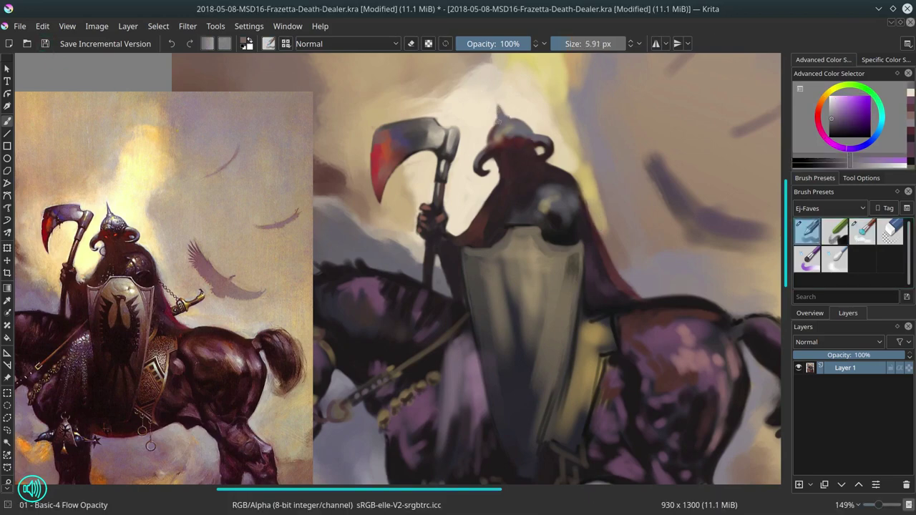
left_click(536, 139, "ctrl")
mouse_move(543, 146)
left_mouse_down()
mouse_move(534, 146)
mouse_move(537, 158)
left_mouse_up()
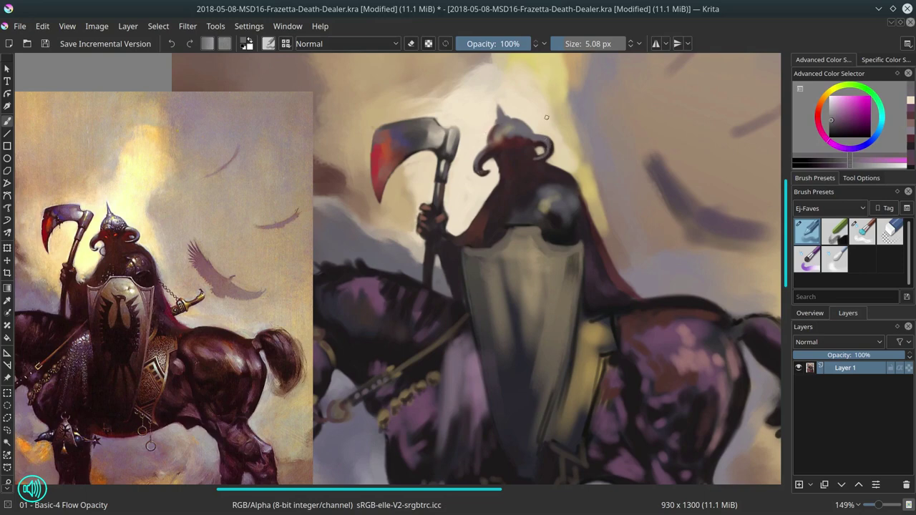
Draw dark detail lines on the helmet's crown and brow, reducing the brush to 4.42 px
left_click(529, 148, "ctrl")
left_click_drag(506, 141, 501, 138)
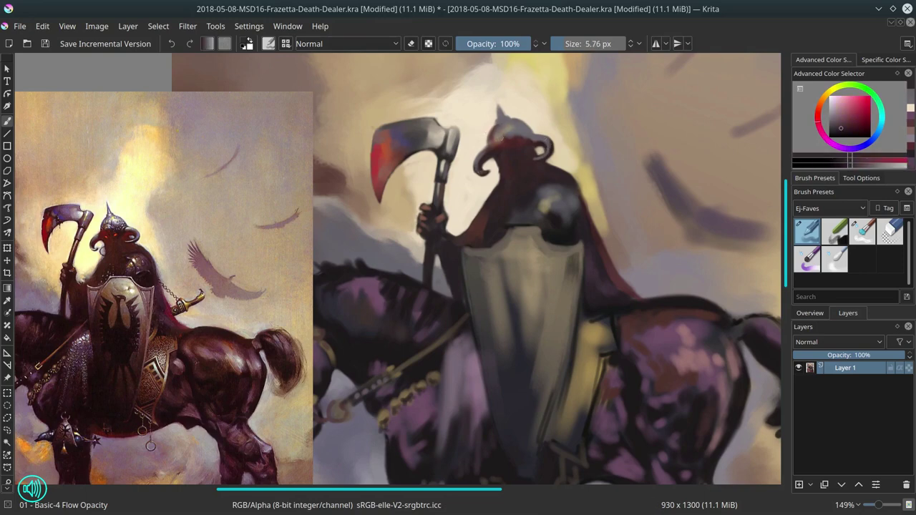
key("bracketleft")
key("bracketleft")
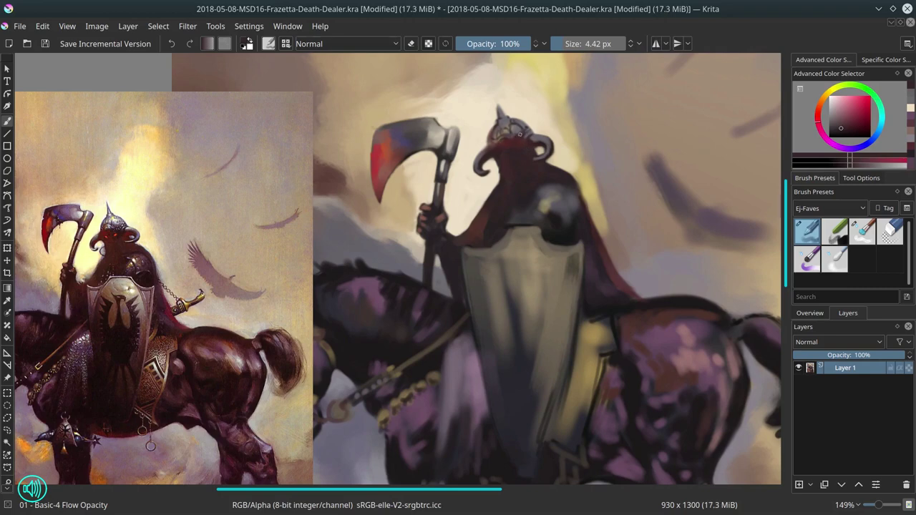
Paint glowing red eyes under the helmet and add sampled reddish-brown tones to its horns at up to 7.36 px
left_click(497, 152, "ctrl")
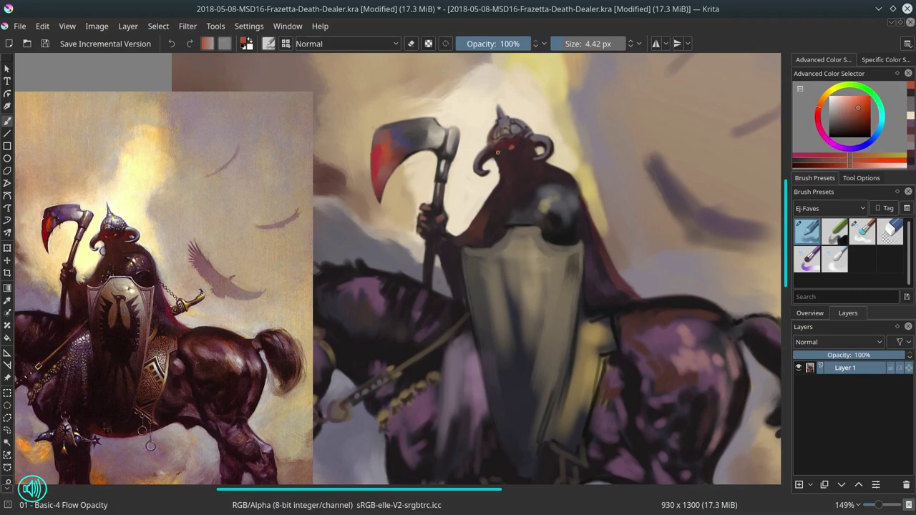
left_click(540, 145, "ctrl")
left_click_drag(541, 145, 544, 145, "shift")
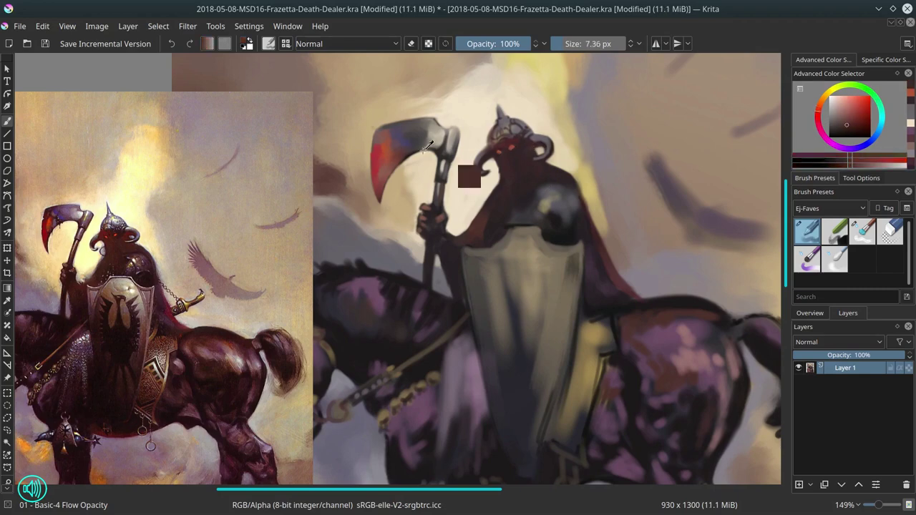
left_click(392, 155, "ctrl")
left_click(542, 146, "ctrl")
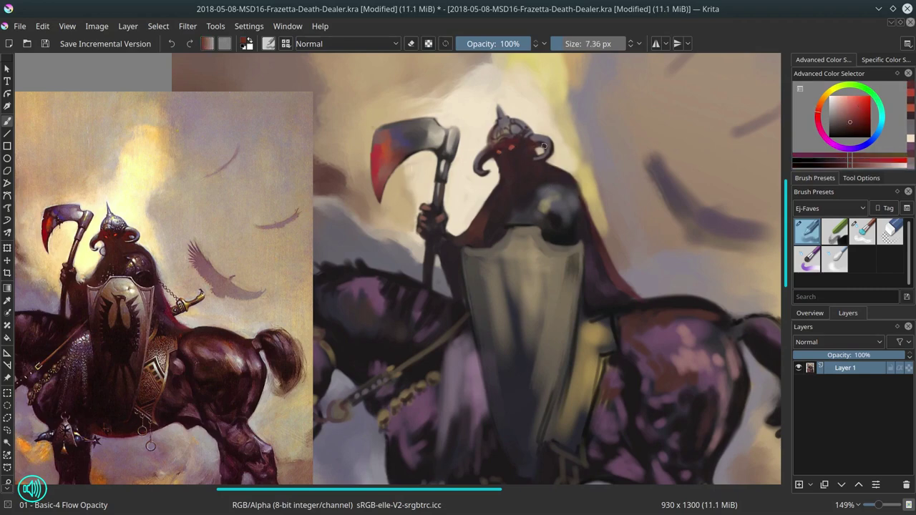
Add pale highlights sampled from the sky to the helmet's crown and horns at 3.66 px
left_click(495, 109, "ctrl")
left_click(459, 131, "ctrl")
left_click_drag(458, 131, 454, 131, "shift")
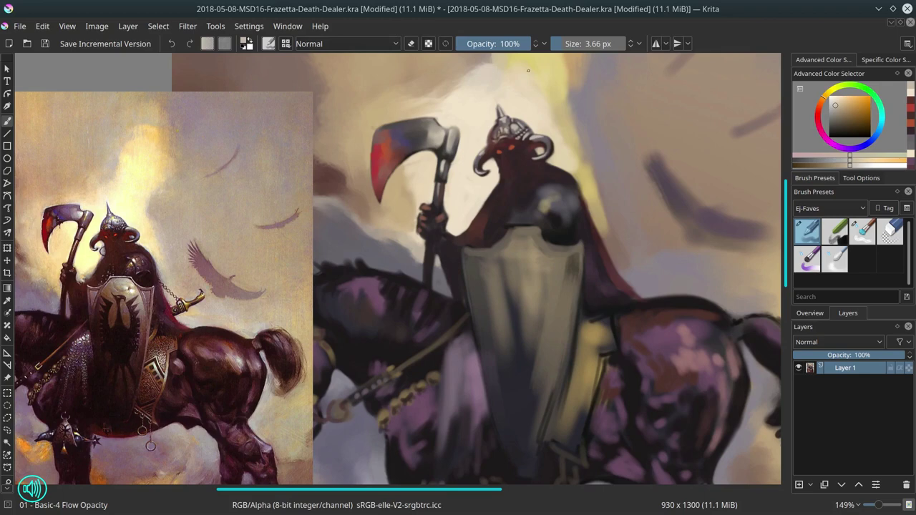
Dot grey mail texture across the rider's chest and define the shoulder armour's plates with dark strokes at 4.17 px
left_click(520, 217, "ctrl")
mouse_move(520, 217)
left_mouse_down()
mouse_move(490, 238)
mouse_move(516, 207)
mouse_move(515, 221)
mouse_move(563, 213)
mouse_move(535, 185)
left_mouse_up()
left_click(519, 213, "ctrl")
left_click(491, 239)
left_click(492, 231)
left_click(562, 212, "ctrl")
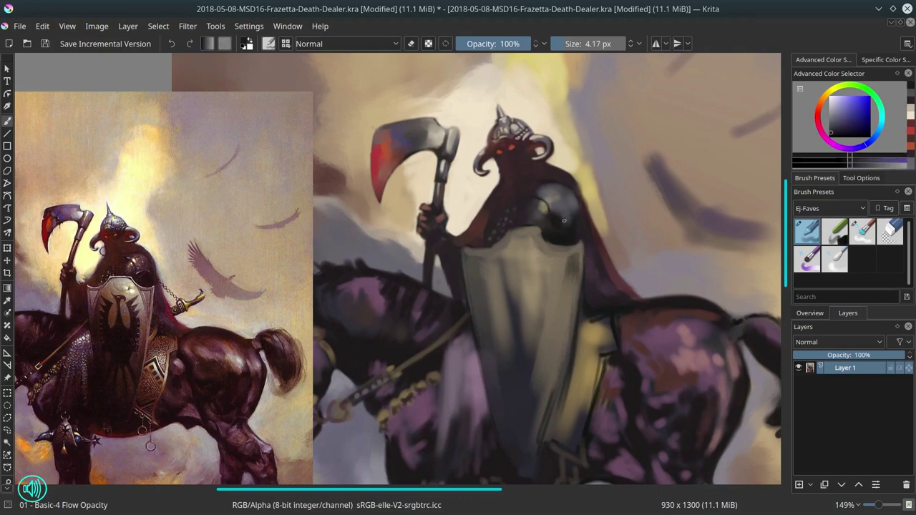
left_click_drag(563, 221, 571, 218)
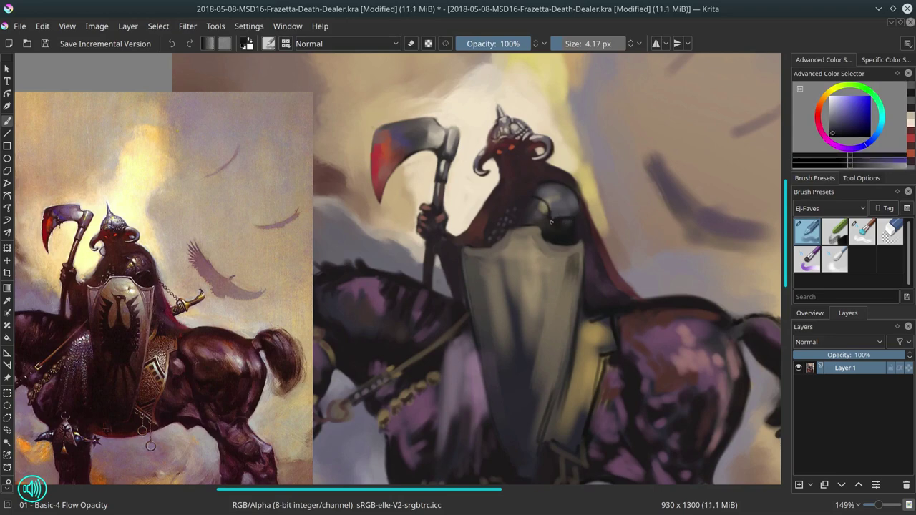
Refine the shoulder plates and cloak with sampled dark tones at 4.17 px, and darken the arm beside the shield at 11.47 px
left_click(539, 194, "ctrl")
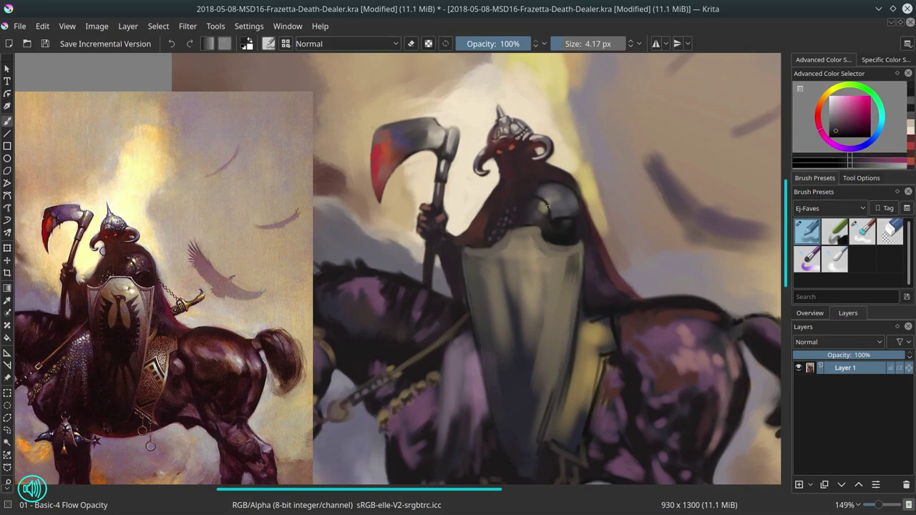
left_click(563, 219, "ctrl")
left_click(540, 183, "ctrl")
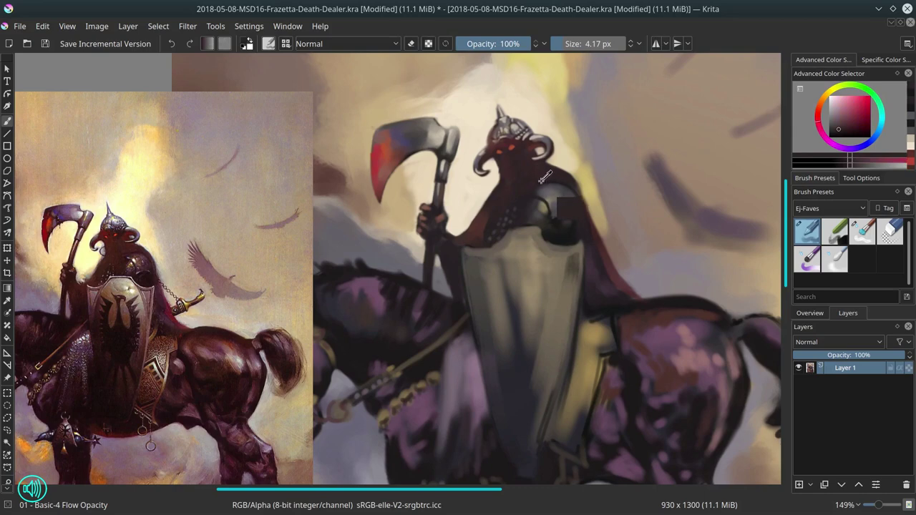
left_click(462, 244, "ctrl")
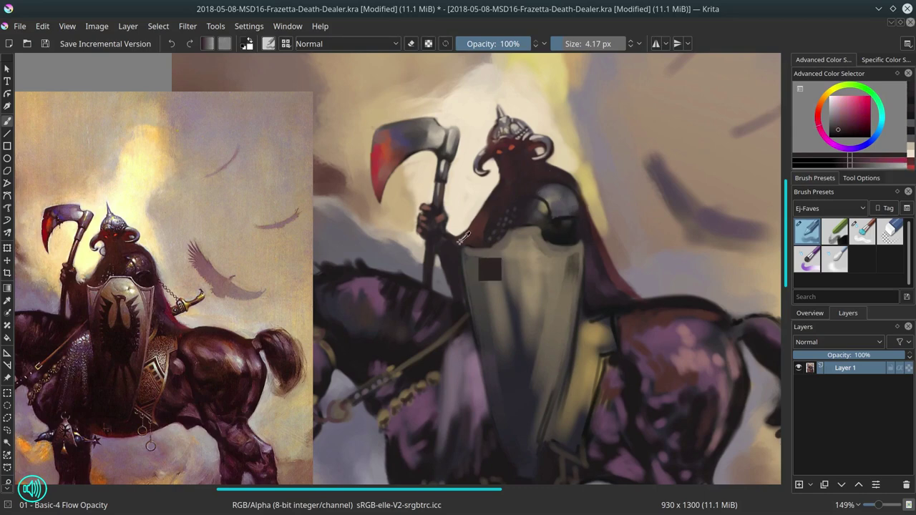
left_click_drag(455, 247, 459, 247, "shift")
left_click_drag(456, 250, 451, 262)
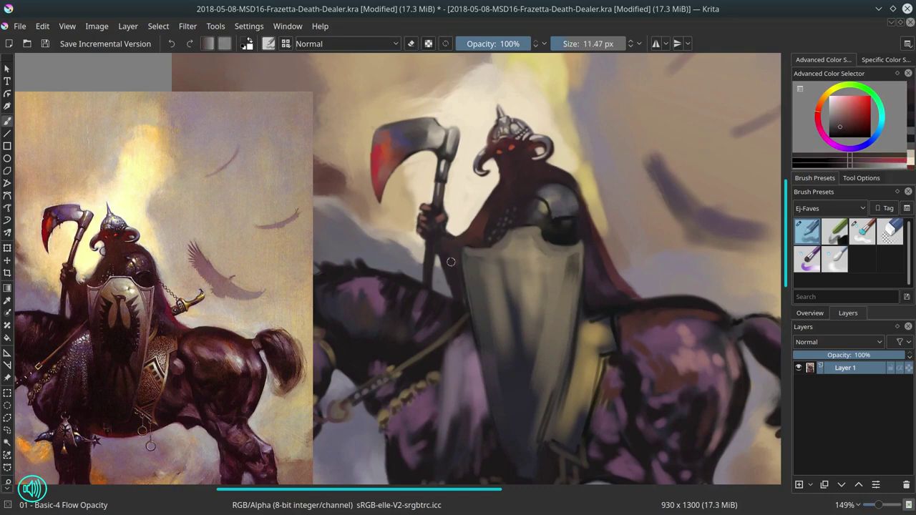
Sample the dark armour tone, reduce the brush to 4.34 px, save the painting and show the canvas overview
left_click(543, 242, "ctrl")
key("bracketleft")
key("bracketleft")
key("bracketleft")
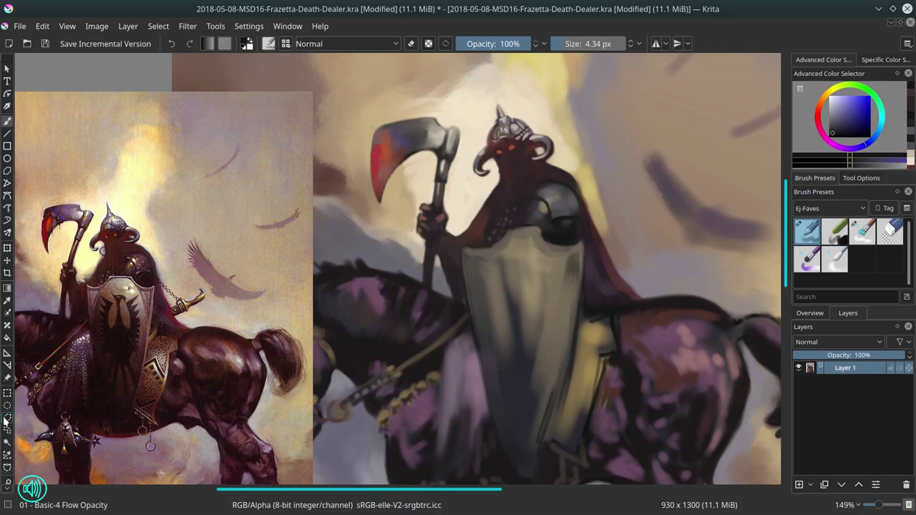
key("ctrl+s")
left_click(816, 314)
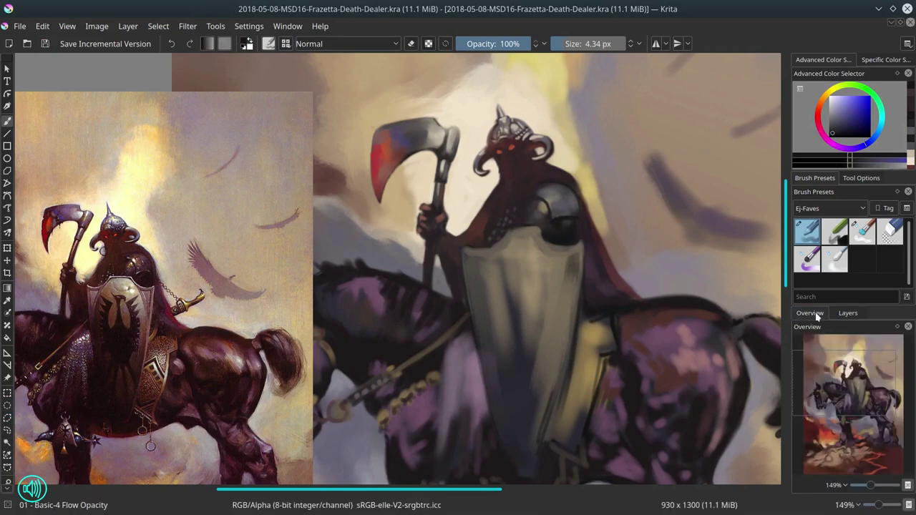
Select the upper part of the rider's shield, copy and paste it as a new layer, and clear the selection
left_click(7, 418)
mouse_move(461, 248)
left_mouse_down()
mouse_move(492, 249)
mouse_move(531, 227)
mouse_move(574, 246)
mouse_move(582, 238)
mouse_move(582, 287)
mouse_move(484, 314)
mouse_move(465, 294)
mouse_move(462, 248)
left_mouse_up()
key("ctrl+shift+c")
left_click(43, 26)
left_click(53, 142)
left_click(158, 26)
left_click(169, 55)
Move the pasted shield piece slightly upward, compare it with the original, and merge its layer into the painting
left_click(7, 260)
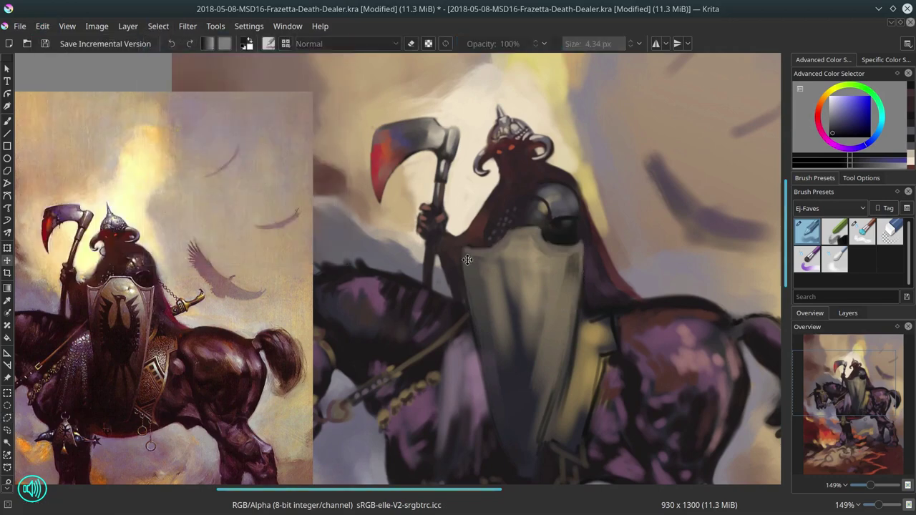
left_click_drag(522, 285, 520, 279)
left_click(848, 313)
left_click(798, 367)
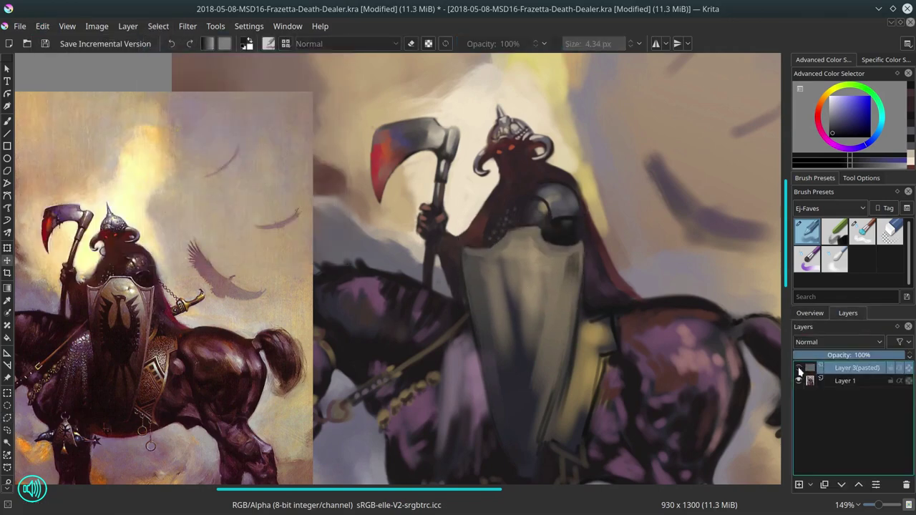
left_click(798, 367)
right_click(819, 371)
left_click(794, 207)
Blend away the seam across the shield with the Blender Textured Soft brush at 14.32 px
left_click(809, 313)
left_click(862, 231)
key("b")
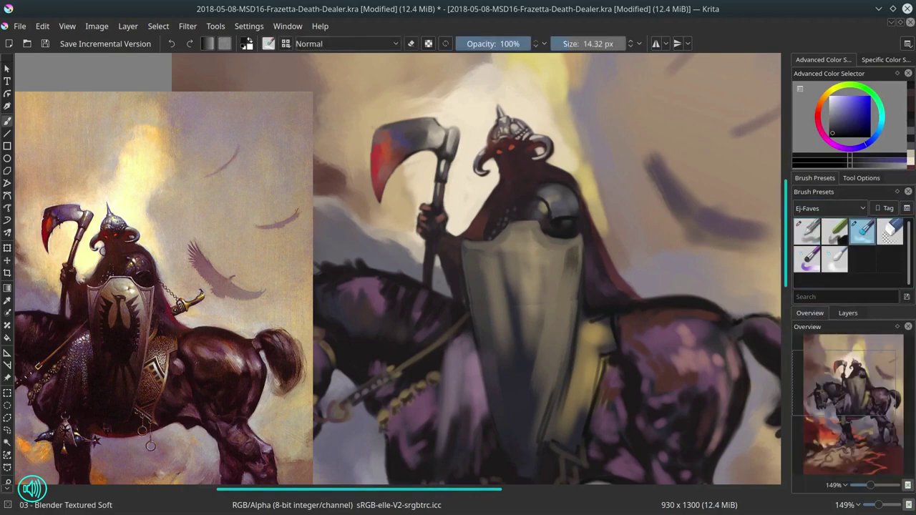
left_click_drag(490, 318, 508, 318)
left_click_drag(511, 291, 512, 318)
left_click_drag(576, 280, 576, 308)
Paint pale rivets and highlights on the shoulder armour with Basic-4 Flow Opacity at 4.11 px, using lightened sampled tones
key("slash")
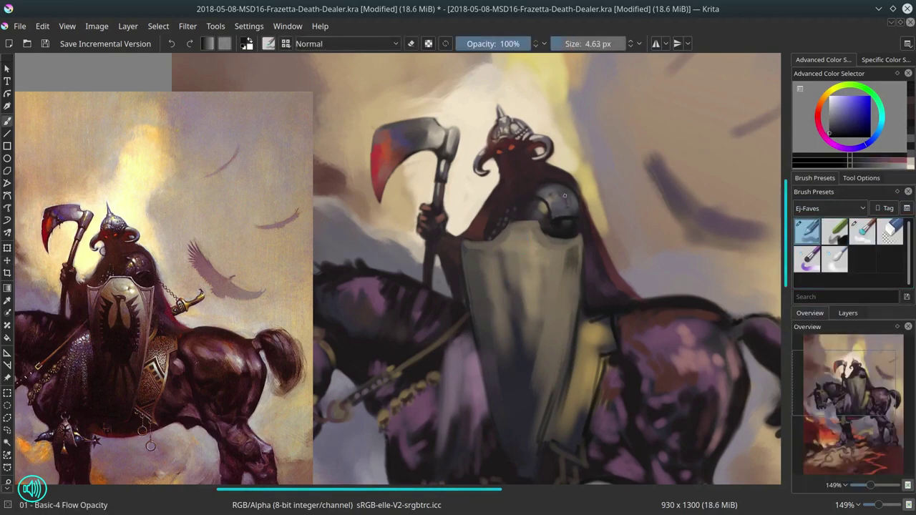
left_click(496, 118, "ctrl")
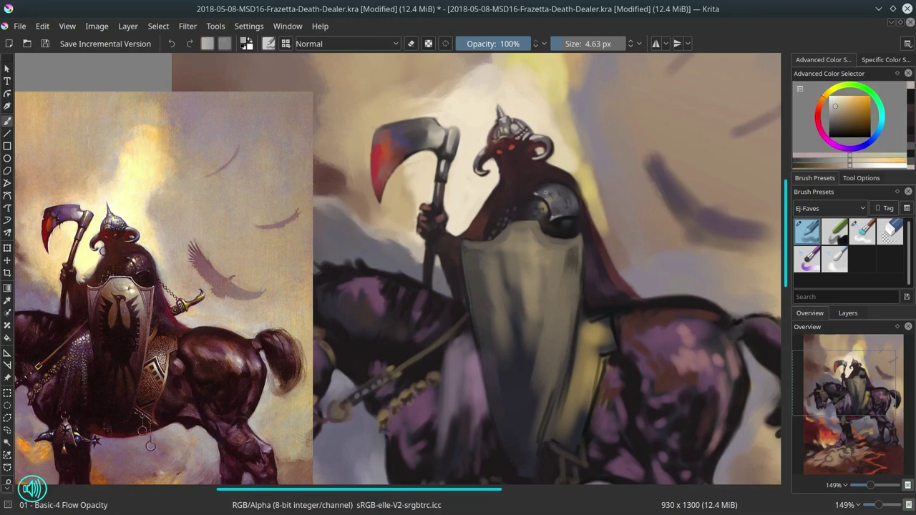
left_click(835, 102)
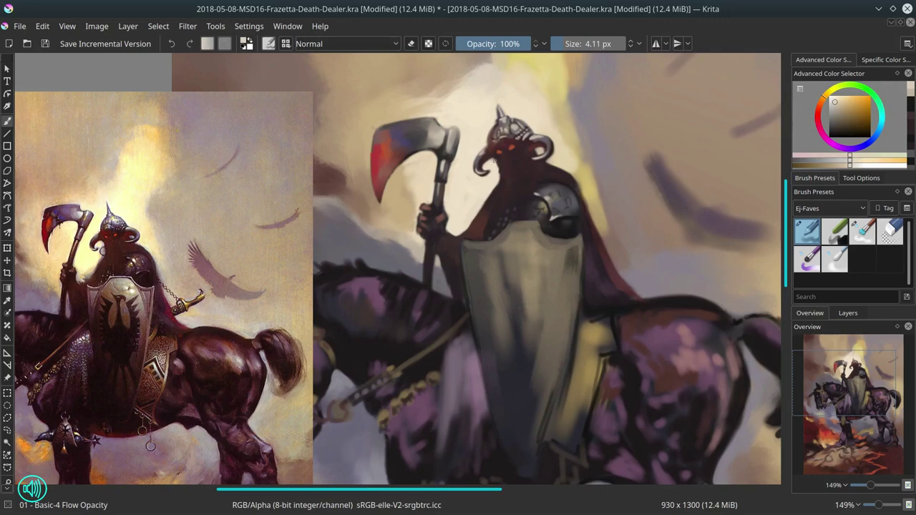
key("l")
left_click_drag(561, 217, 568, 215)
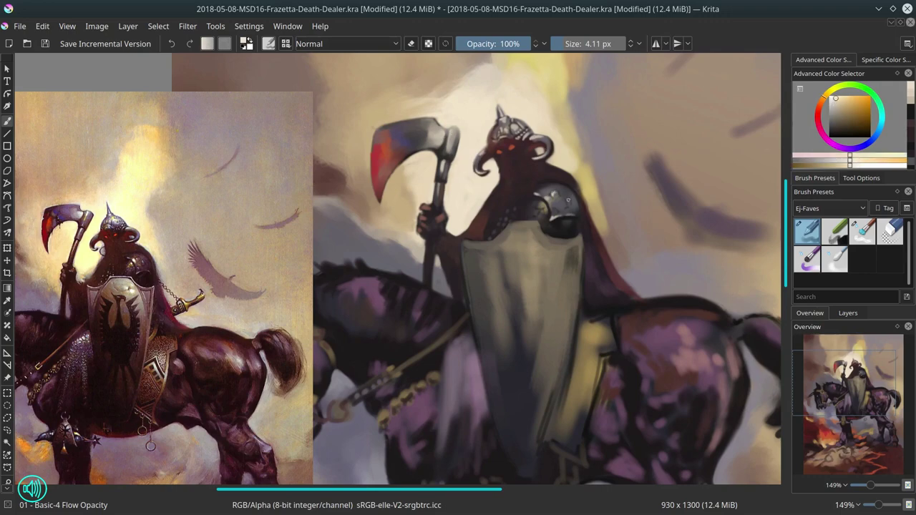
left_click(599, 283, "ctrl")
left_click_drag(566, 207, 571, 207)
mouse_move(562, 203)
left_mouse_down()
mouse_move(575, 210)
mouse_move(572, 182)
mouse_move(563, 187)
left_mouse_up()
Touch up the cloak's edge behind the shoulder armour with sampled dark purple at 5.21 px
left_click(578, 147, "ctrl")
left_click(569, 177, "ctrl")
left_click(583, 219, "ctrl")
left_click_drag(584, 225, 590, 240)
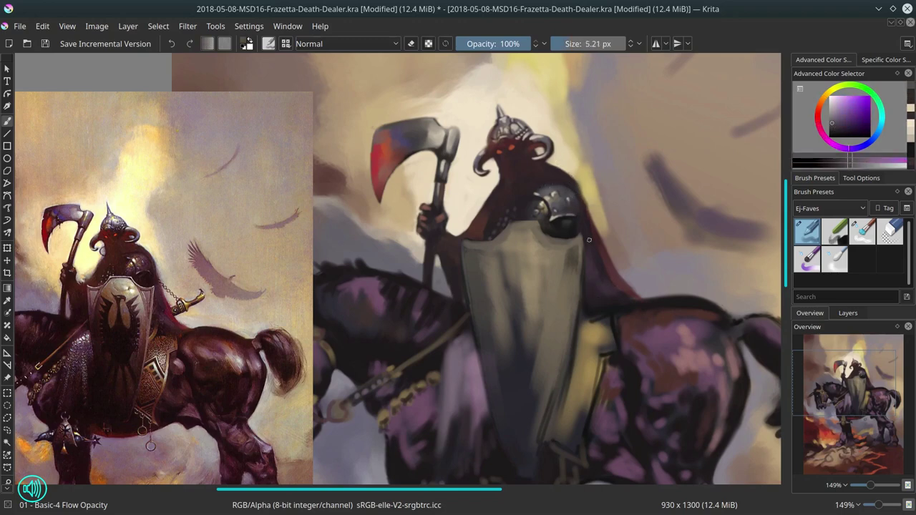
Draw a small curl under the helmet's front horn and add sampled pale accents to the chest mail at 4.30 px
left_click(500, 163, "ctrl")
left_click_drag(494, 173, 493, 173)
left_click_drag(493, 171, 494, 178)
left_click(509, 211, "ctrl")
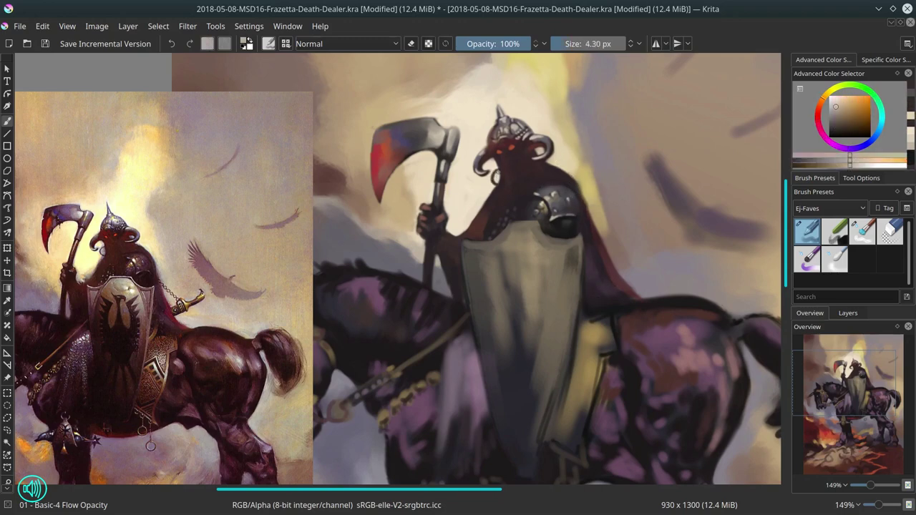
left_click_drag(505, 214, 500, 221)
left_click(498, 222, "ctrl")
Reposition the reference image beside the whole painting and save the file
scroll(559, 299, "down", 3)
left_click(7, 378)
left_click_drag(318, 336, 193, 308)
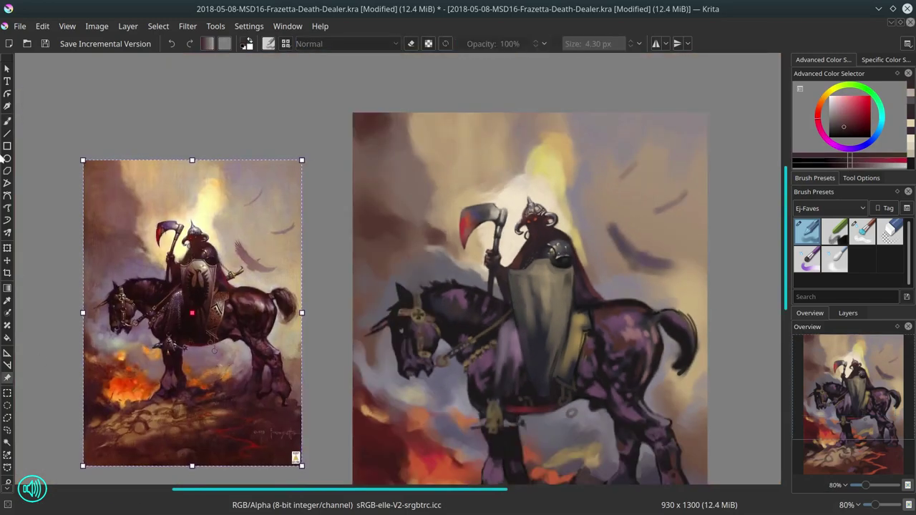
left_click(7, 121)
scroll(558, 286, "down", 1)
left_click_drag(609, 333, 539, 260)
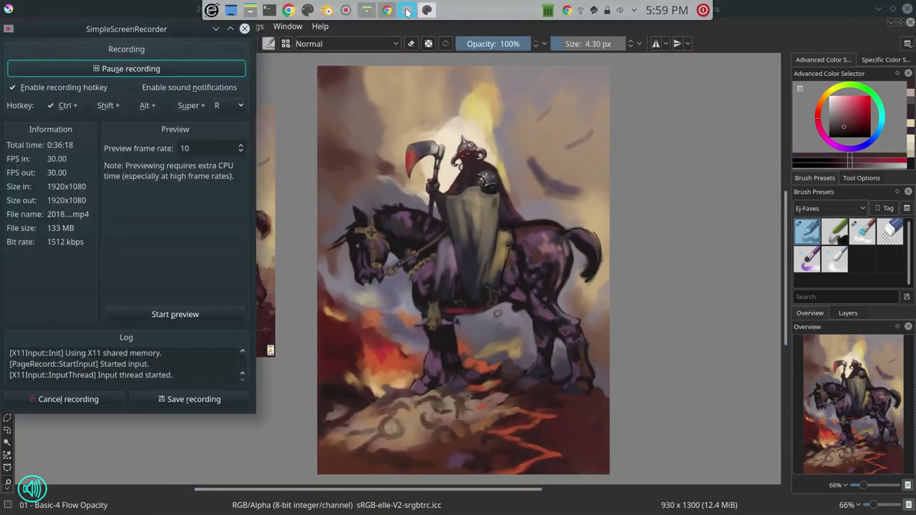
left_click(45, 44)
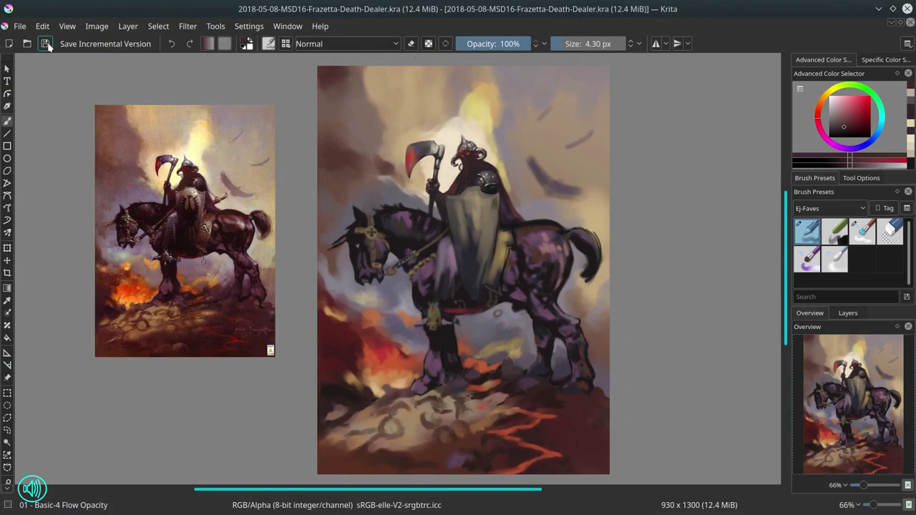
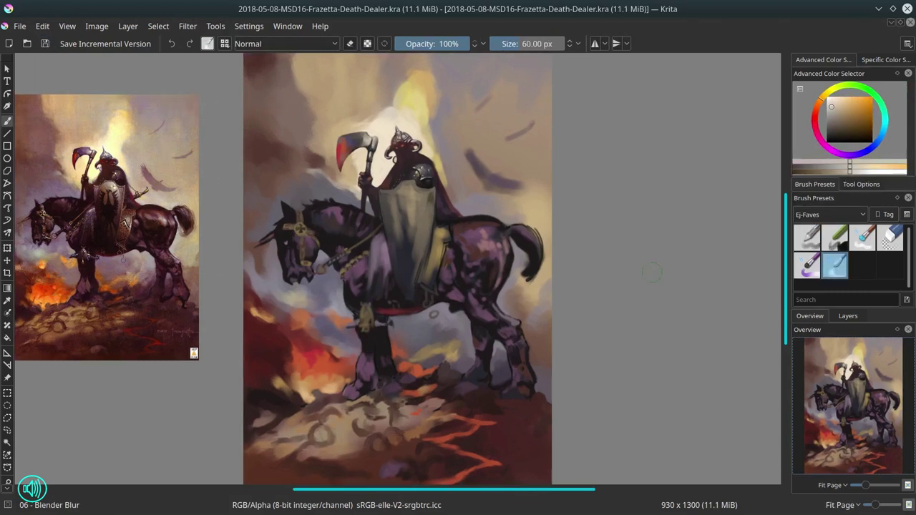
Choose the Blender Textured Soft brush and place the reference image against the painting's edge
left_click(861, 243)
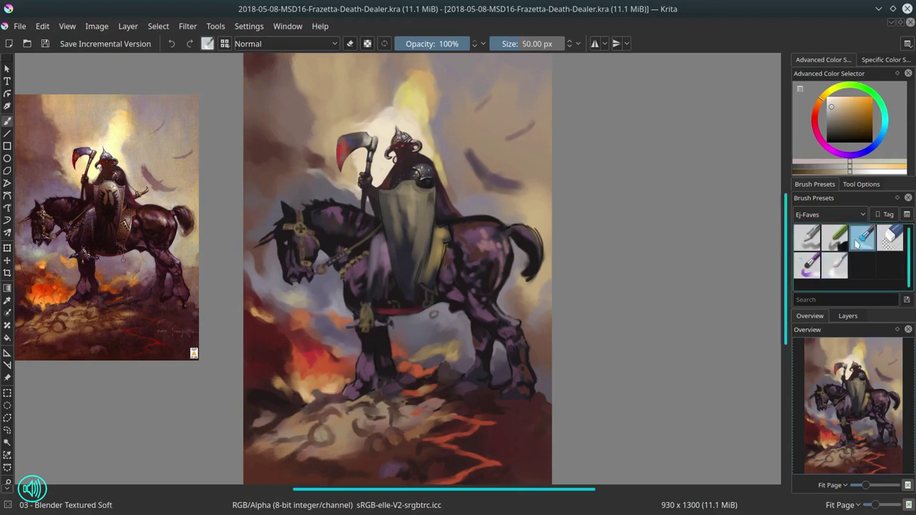
scroll(435, 315, "up", 2)
left_click_drag(435, 315, 544, 358)
left_click(7, 377)
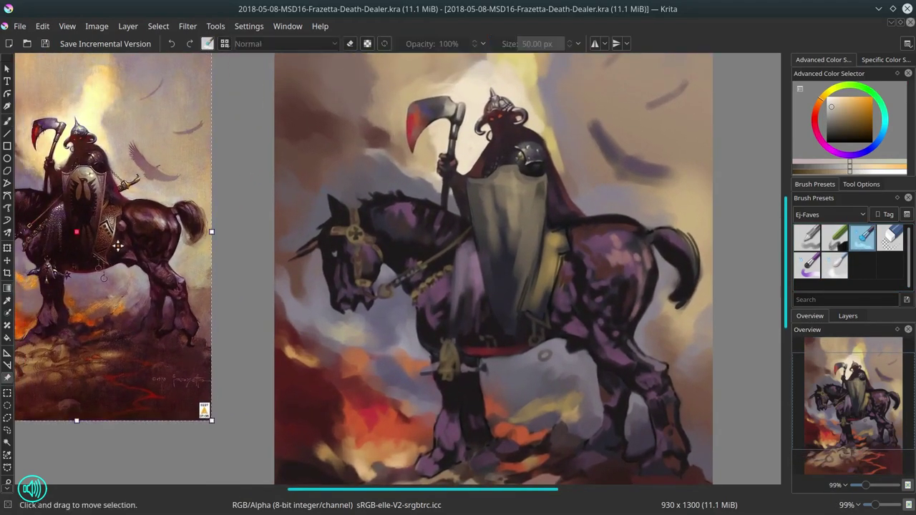
left_click_drag(117, 244, 183, 281)
left_click(7, 121)
Soften the brushwork on the horse's head and chest with the blender at about 13.56 px
left_click_drag(612, 254, 598, 254)
key("bracketleft")
key("bracketleft")
key("bracketleft")
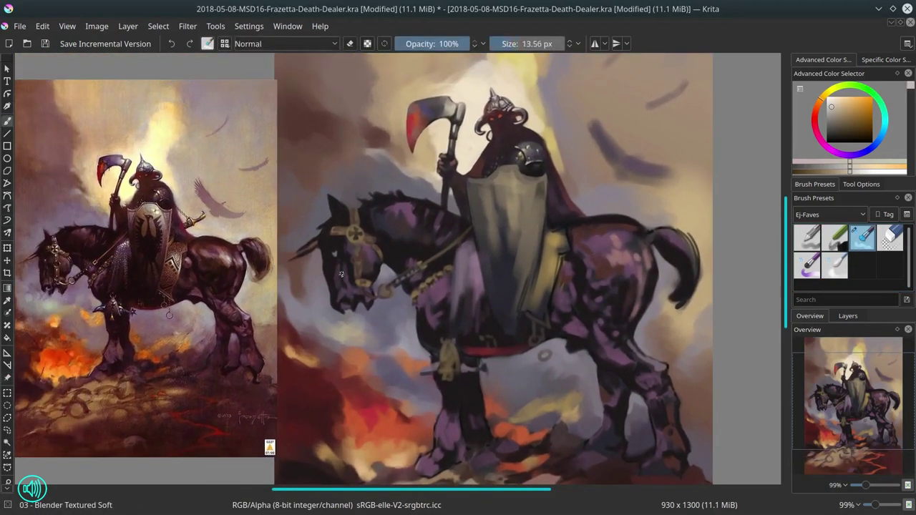
mouse_move(435, 312)
left_mouse_down()
mouse_move(480, 332)
mouse_move(469, 341)
left_mouse_up()
key("bracketleft")
key("bracketleft")
key("bracketleft")
key("bracketleft")
Paint sampled grey-purple around the horse's chest and upper foreleg at 13.75 px, and blend it at 15.47 px
key("slash")
left_click(429, 348, "ctrl")
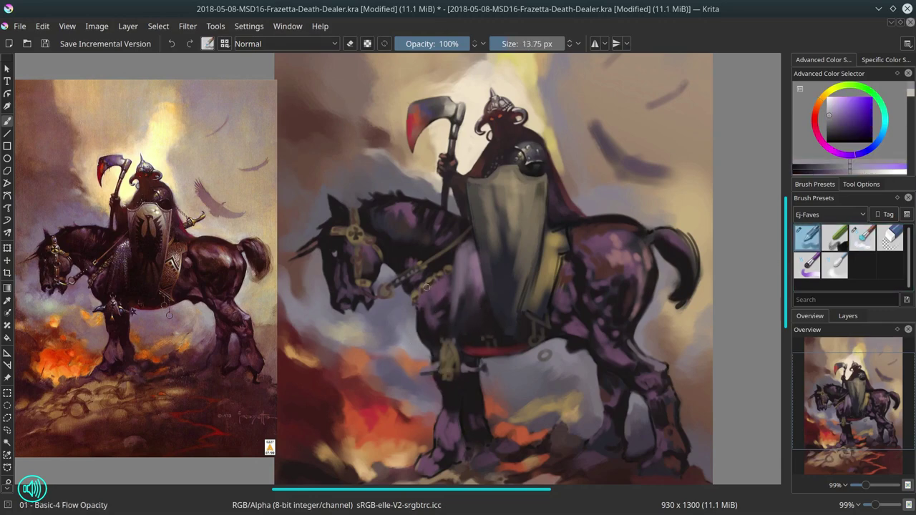
key("slash")
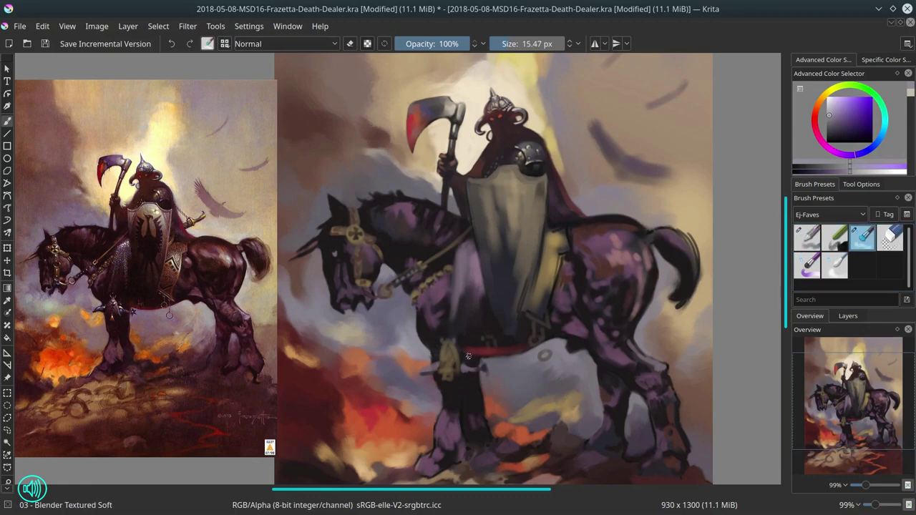
key("bracketleft")
key("bracketright")
Clean up the front legs and their back edge with tones sampled from the legs and flames, down to 3.94 px
key("slash")
left_click(516, 437, "ctrl")
mouse_move(485, 402)
left_mouse_down()
mouse_move(484, 415)
mouse_move(486, 403)
mouse_move(515, 415)
mouse_move(488, 437)
mouse_move(484, 405)
left_mouse_up()
left_click(492, 420, "ctrl")
left_click(504, 429, "ctrl")
left_click(482, 429, "ctrl")
left_click(481, 419, "ctrl")
left_click(491, 414, "ctrl")
left_click_drag(478, 403, 481, 402)
left_click(481, 401, "ctrl")
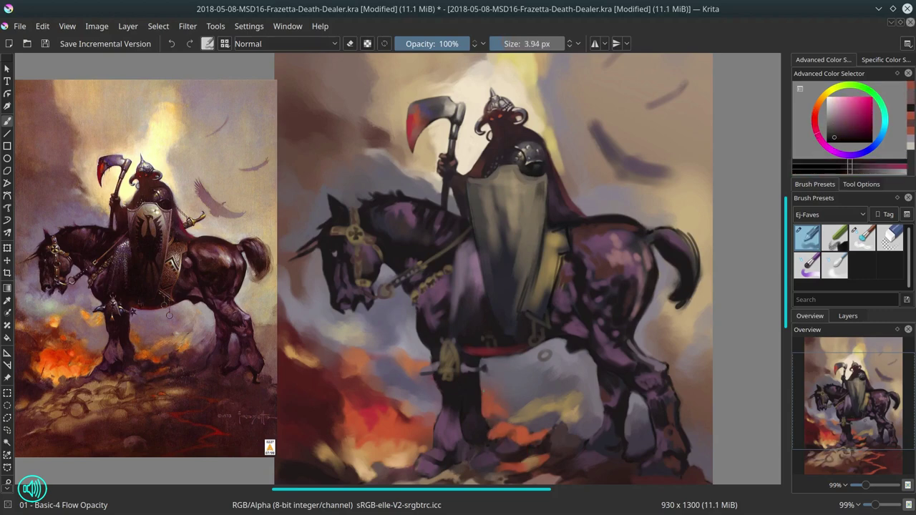
Reshape the horse's belly line in front of the hind leg with sampled dark and purple tones at 9.50 px
key("bracketleft")
key("bracketleft")
key("bracketleft")
left_click_drag(535, 295, 543, 294, "shift")
left_click_drag(559, 340, 576, 347)
left_click_drag(568, 343, 554, 334, "shift")
left_click(559, 338, "ctrl")
left_click(580, 349, "ctrl")
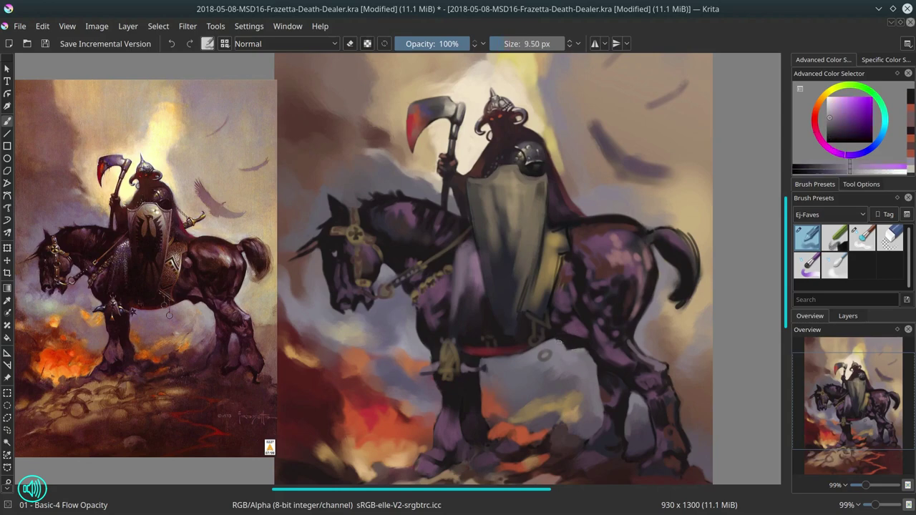
left_click(586, 346, "ctrl")
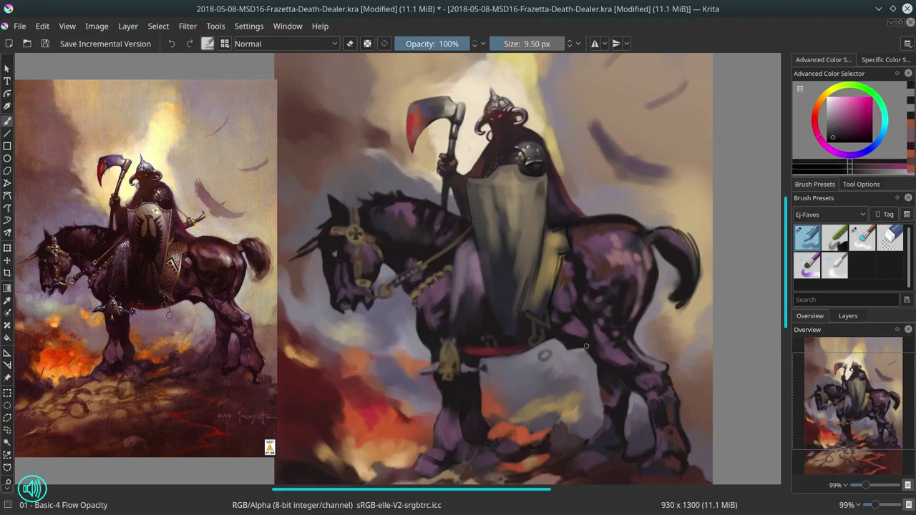
Smooth the purple patches on the horse's neck and mane with Blender Textured Soft at about 20 px
left_click(868, 246)
mouse_move(395, 4)
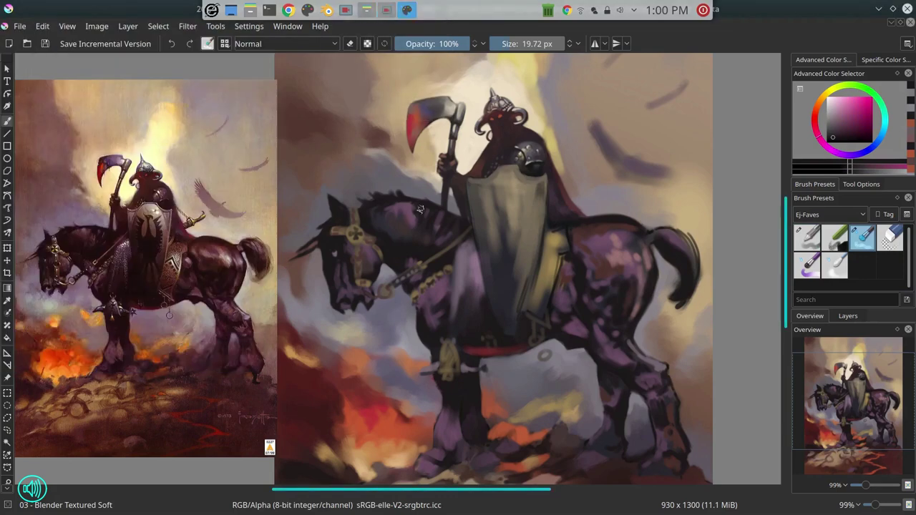
key("bracketleft")
left_click_drag(409, 244, 407, 263)
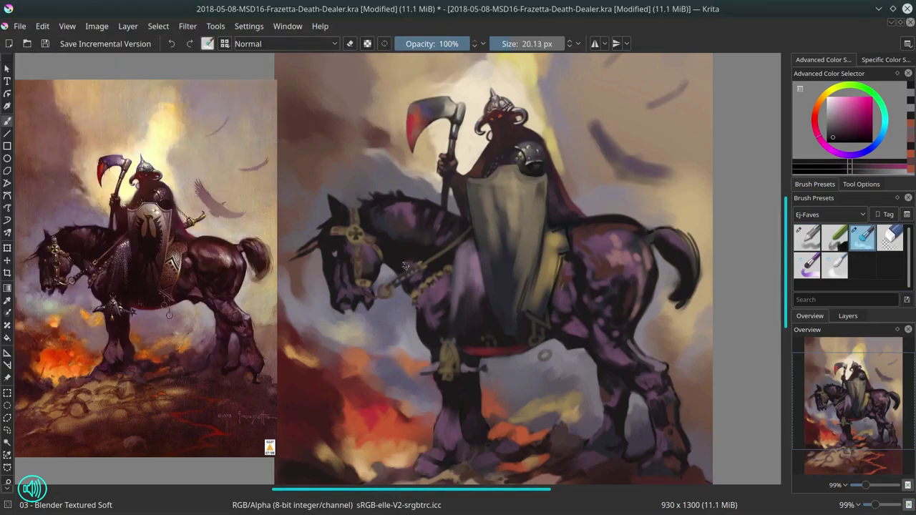
left_click_drag(396, 228, 397, 249)
left_click_drag(460, 225, 454, 224)
key("bracketright")
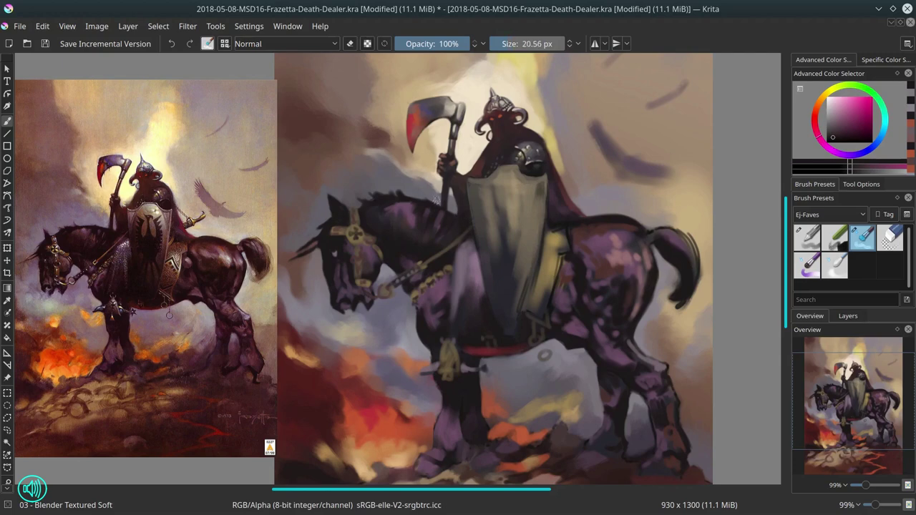
Soften the colour patches across the horse's body and rump, varying the blender's size
key("bracketleft")
key("bracketleft")
key("bracketleft")
key("bracketright")
key("bracketright")
key("bracketright")
key("bracketright")
key("bracketright")
Add pale yellow highlights to the horse's rump at 22.97 px and blend them in at 18.69 px
left_click(806, 236)
left_click(582, 184, "ctrl")
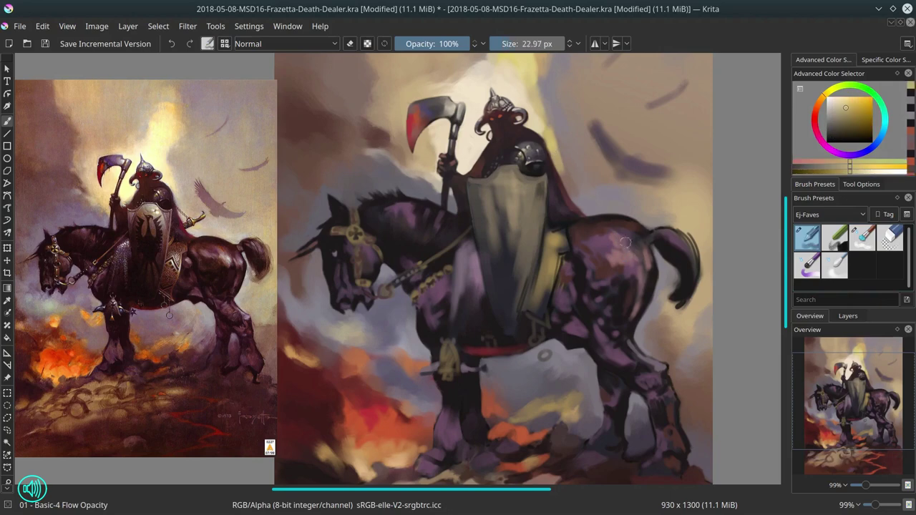
left_click_drag(645, 248, 651, 259)
left_click(863, 238)
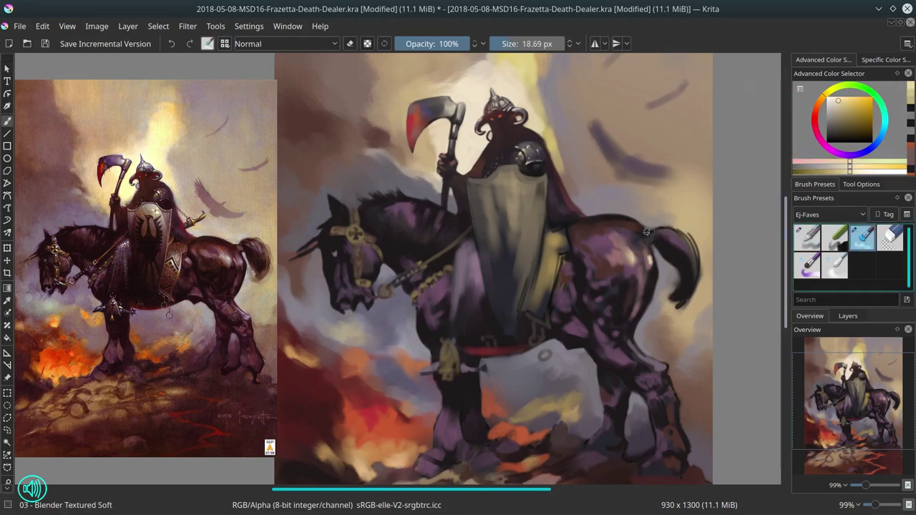
key("bracketright")
key("bracketright")
Paint dark reddish-brown tones into the horse's tail and blend them at 18.40 px
left_click(806, 237)
left_click(815, 116)
left_click(845, 128)
key("slash")
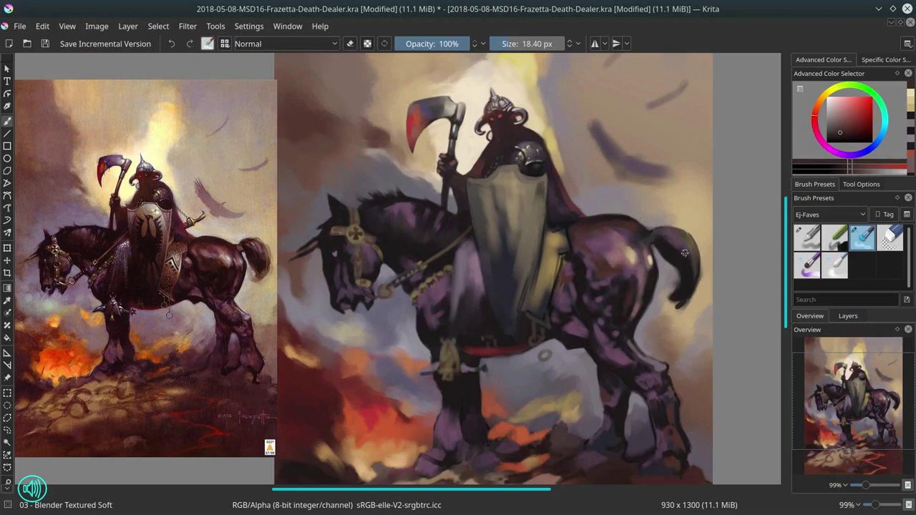
key("slash")
key("slash")
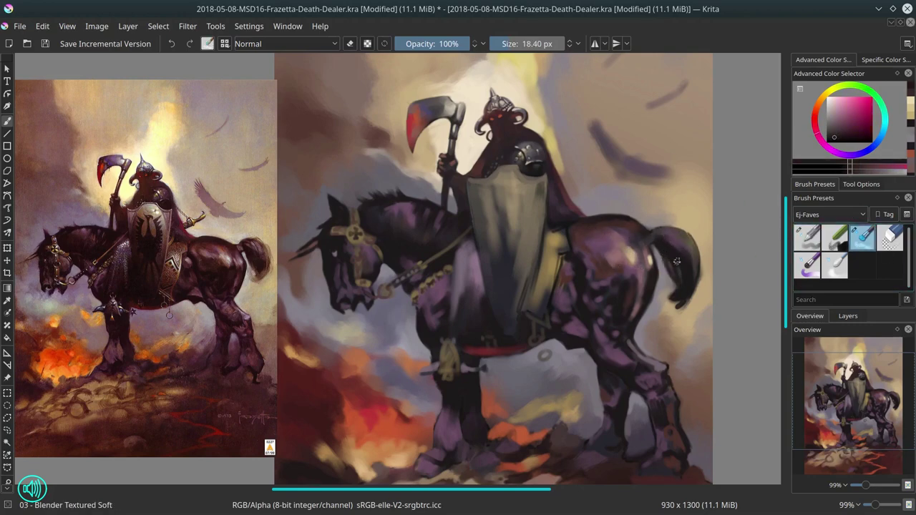
Smooth the tail, rump and thigh shading with Blender Textured Soft at about 16.46 px
key("bracketright")
key("bracketleft")
key("bracketleft")
key("bracketleft")
key("bracketright")
mouse_move(636, 268)
left_mouse_down()
mouse_move(644, 298)
mouse_move(634, 318)
left_mouse_up()
key("bracketleft")
key("bracketright")
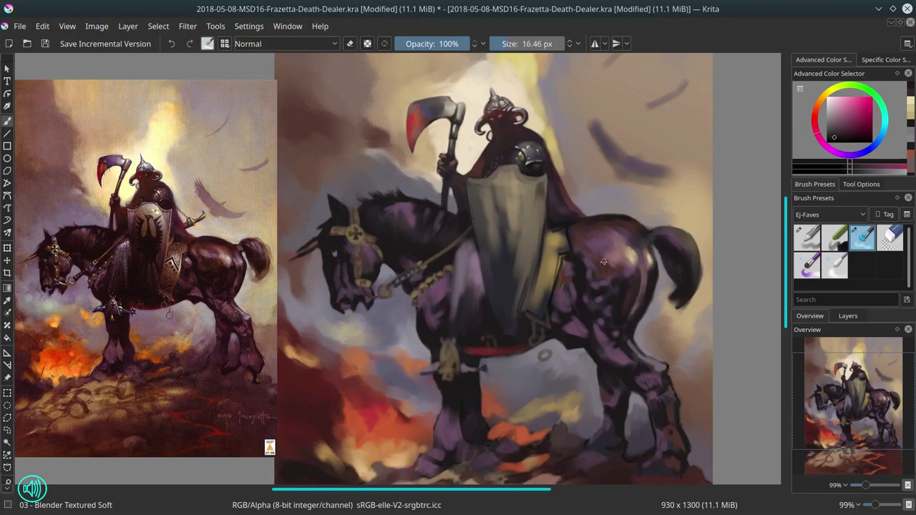
Refine the horse's flank and thigh with Basic-4 Flow Opacity at 11.95 px, and blend down the hind leg at 15.63 px
key("bracketleft")
key("bracketleft")
key("slash")
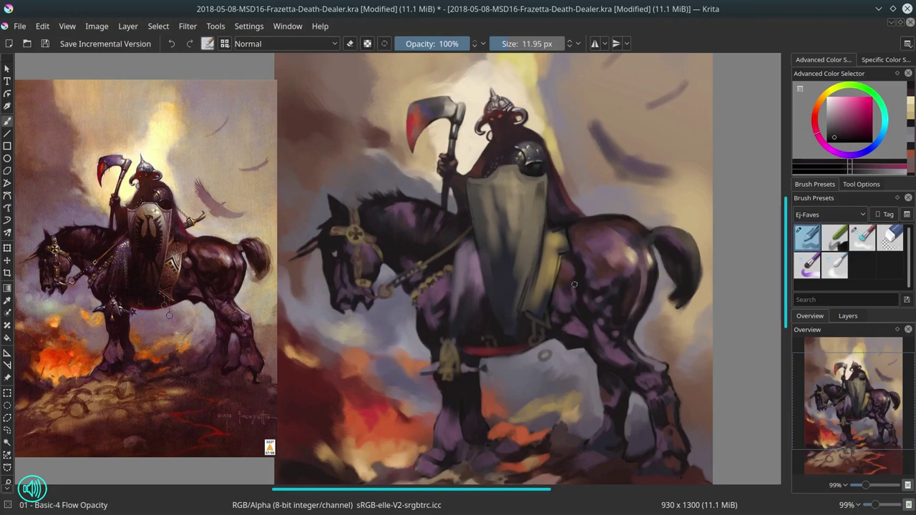
key("slash")
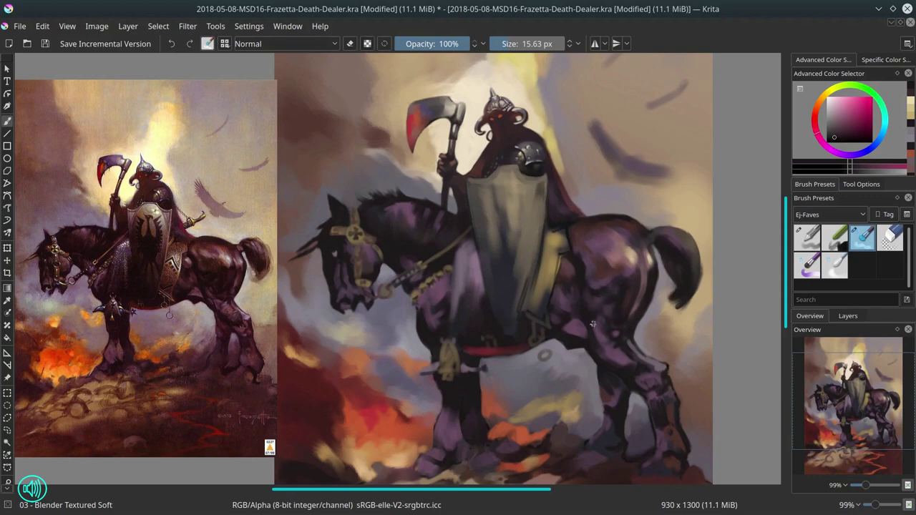
mouse_move(607, 368)
left_mouse_down()
mouse_move(621, 415)
mouse_move(609, 433)
mouse_move(623, 417)
left_mouse_up()
Clean up the front contour of the horse's far hind leg with sampled grey-purple and dark tones at 6.13 px
left_click(807, 238)
left_click(598, 380, "ctrl")
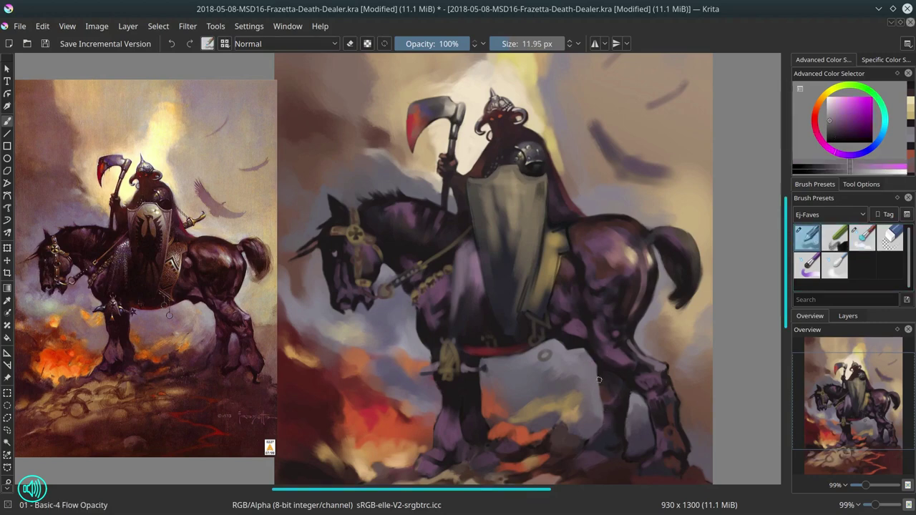
left_click_drag(598, 380, 595, 380, "shift")
left_click_drag(598, 382, 596, 371)
left_click(612, 402, "ctrl")
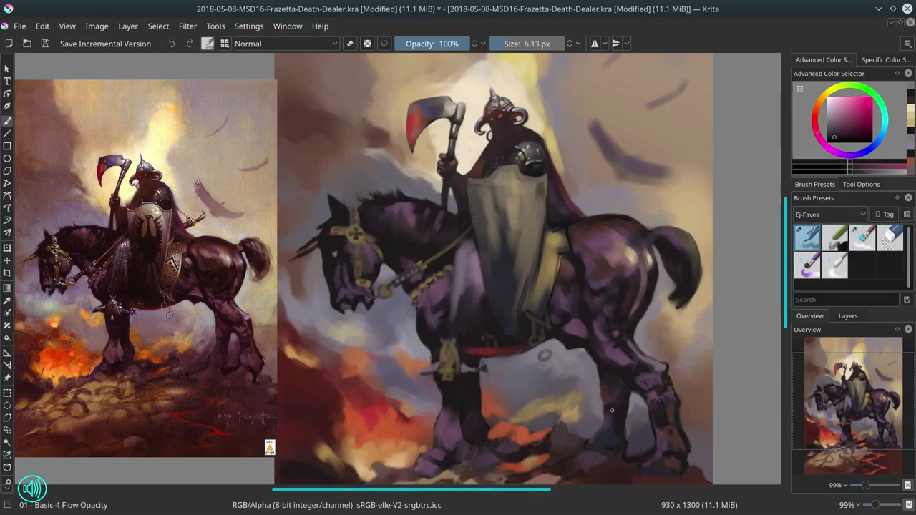
key("slash")
key("slash")
Touch up the upper edge of the far hind leg with sampled purple-grey background colours at 5.72 px
left_click(605, 364, "ctrl")
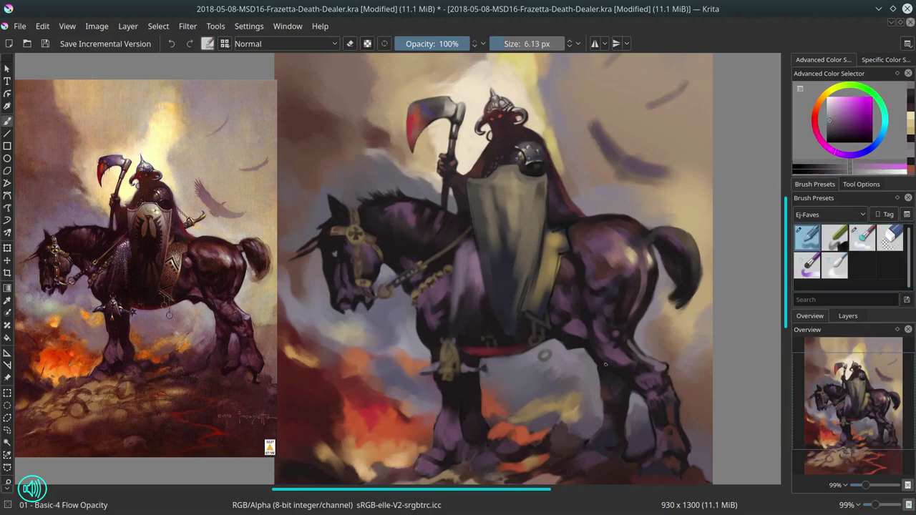
left_click_drag(605, 365, 602, 367)
left_click(607, 372, "ctrl")
left_click_drag(644, 399, 643, 399, "shift")
left_click(598, 368, "ctrl")
left_click_drag(598, 368, 597, 369)
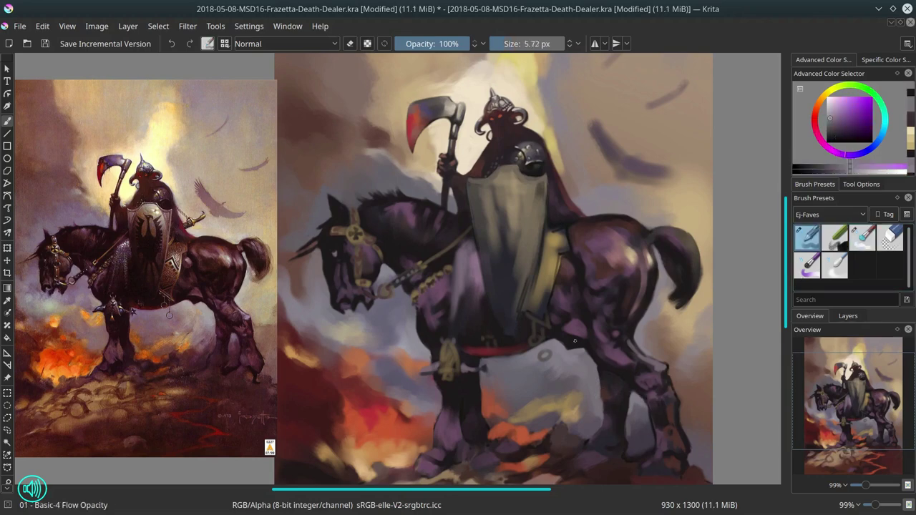
Smooth the near hind leg from thigh to hock with Blender Textured Soft, using sizes of 16.64 and 17.72 px
key("slash")
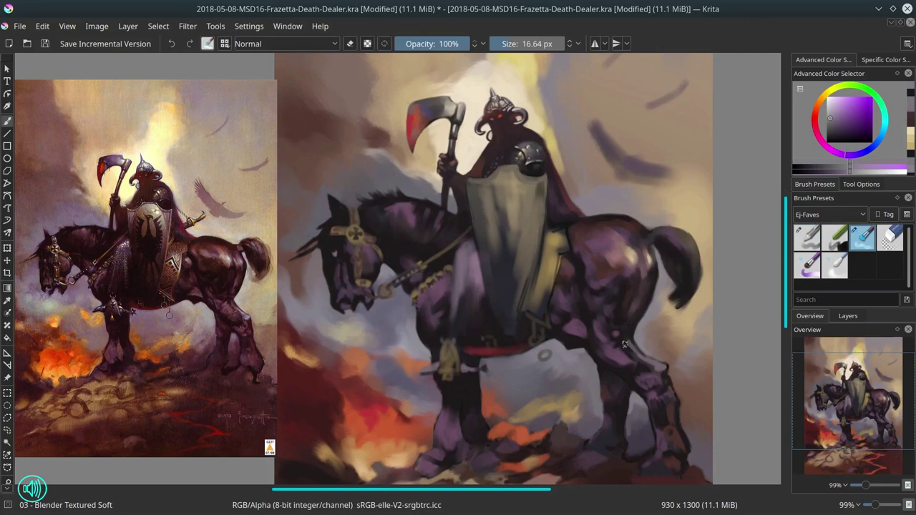
mouse_move(630, 339)
left_mouse_down()
mouse_move(647, 361)
mouse_move(623, 307)
mouse_move(632, 339)
mouse_move(674, 328)
mouse_move(659, 375)
mouse_move(629, 325)
mouse_move(645, 360)
left_mouse_up()
mouse_move(648, 372)
left_mouse_down()
mouse_move(632, 379)
mouse_move(666, 403)
left_mouse_up()
left_click_drag(667, 441, 660, 441, "shift")
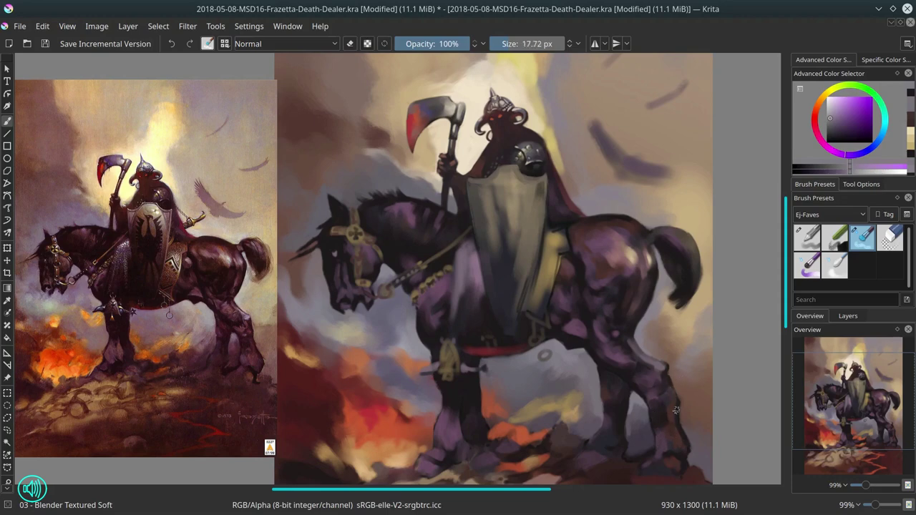
Repaint the hock and lower hind leg with sampled background and purple tones, using Basic-4 Flow Opacity at 13.55 px
key("slash")
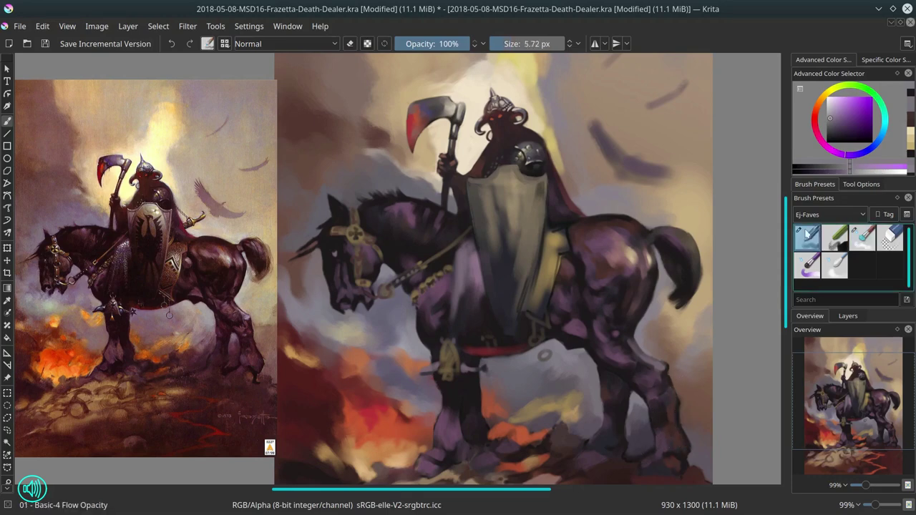
left_click(667, 350, "ctrl")
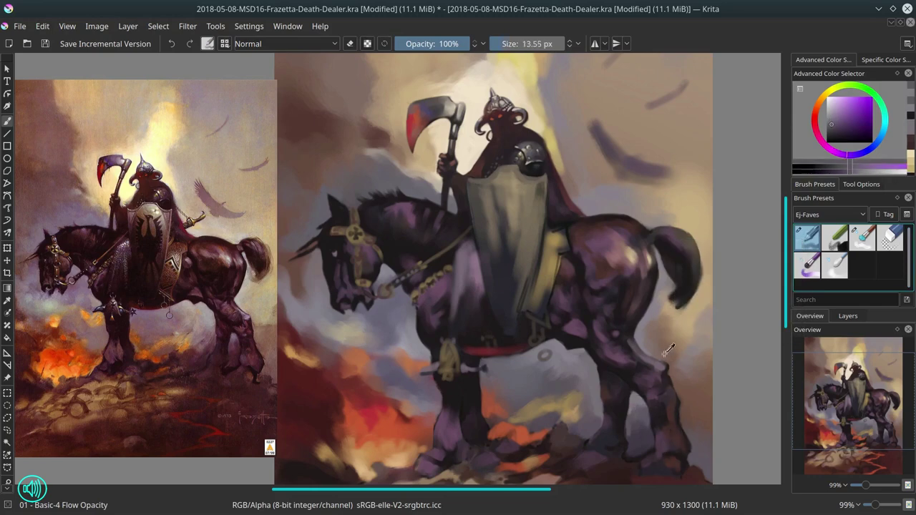
left_click(674, 355, "ctrl")
mouse_move(659, 353)
left_mouse_down()
mouse_move(680, 381)
mouse_move(683, 410)
mouse_move(642, 401)
mouse_move(655, 449)
left_mouse_up()
left_click(673, 423, "ctrl")
left_click(670, 429, "ctrl")
left_click(647, 434, "ctrl")
Rework the rear contour of the near hind leg with sampled reddish-brown tones at 13.41 px
key("bracketleft")
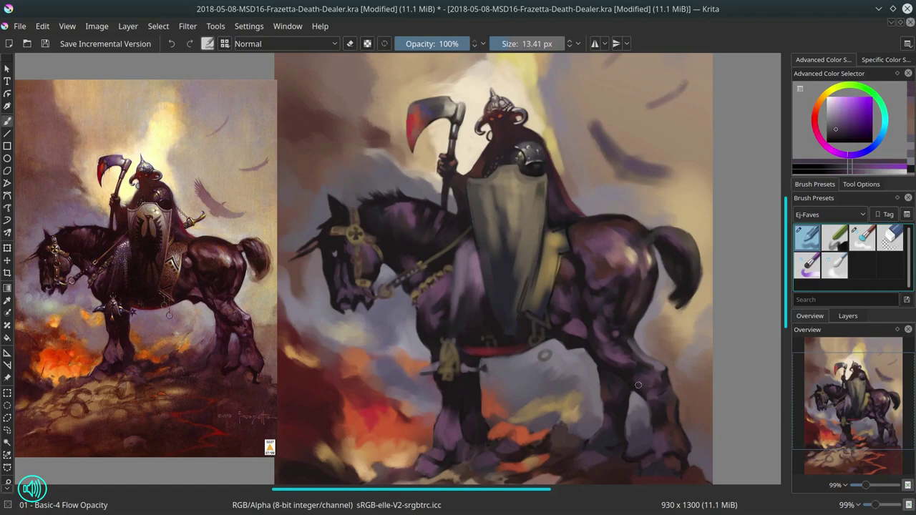
left_click(689, 385, "ctrl")
left_click(674, 382, "ctrl")
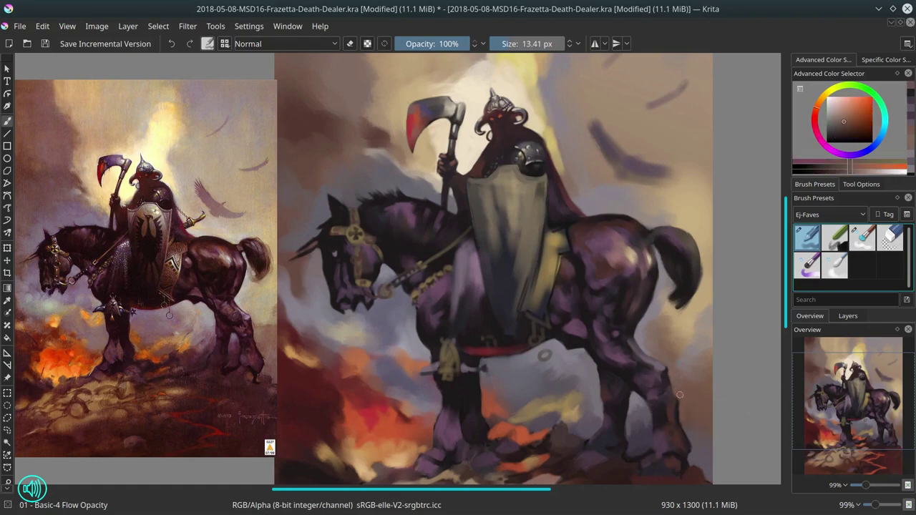
left_click_drag(680, 395, 689, 434)
left_click(687, 402, "ctrl")
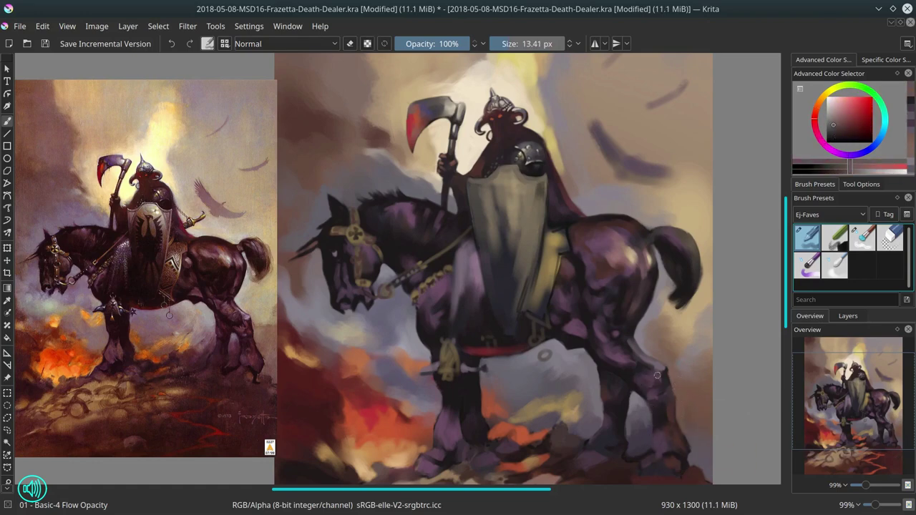
Define the area between the hind legs with sampled dark tones at 7.27 px and purple-grey tones at 10.94 px
left_click(634, 378, "ctrl")
key("bracketleft")
key("bracketleft")
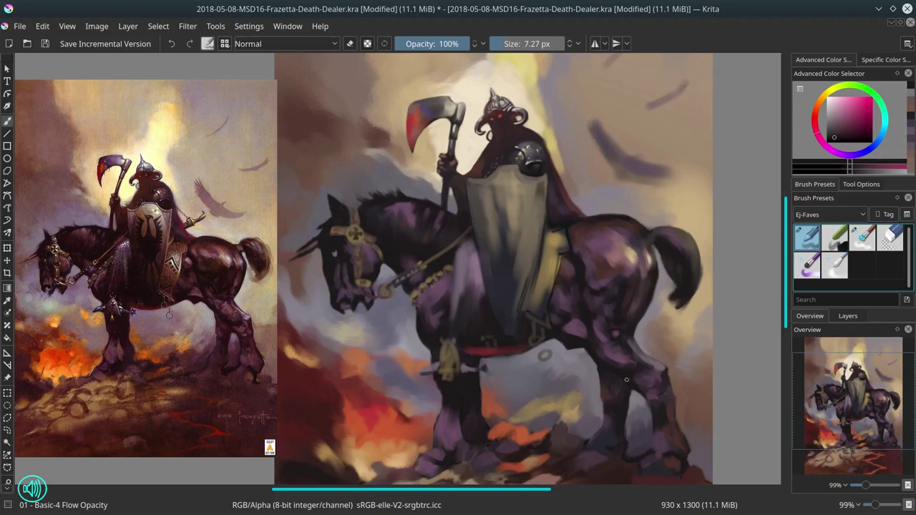
left_click(627, 380, "ctrl")
key("bracketright")
key("bracketright")
left_click(633, 372, "ctrl")
left_click_drag(624, 421, 624, 437)
left_click(636, 453, "ctrl")
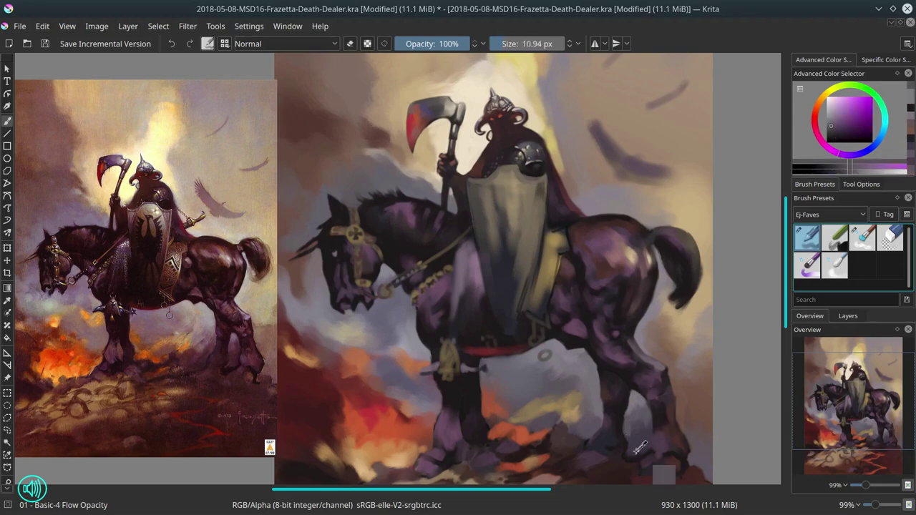
Sharpen the contour behind the rump and thigh with sampled dark and tan tones, using brush sizes between 4.62 and 9.72 px
key("bracketleft")
key("bracketleft")
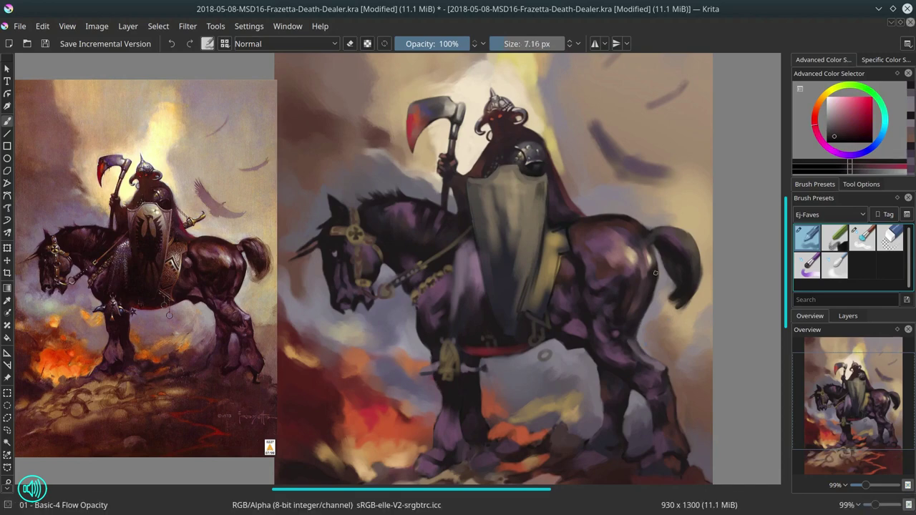
key("bracketleft")
left_click(659, 308, "ctrl")
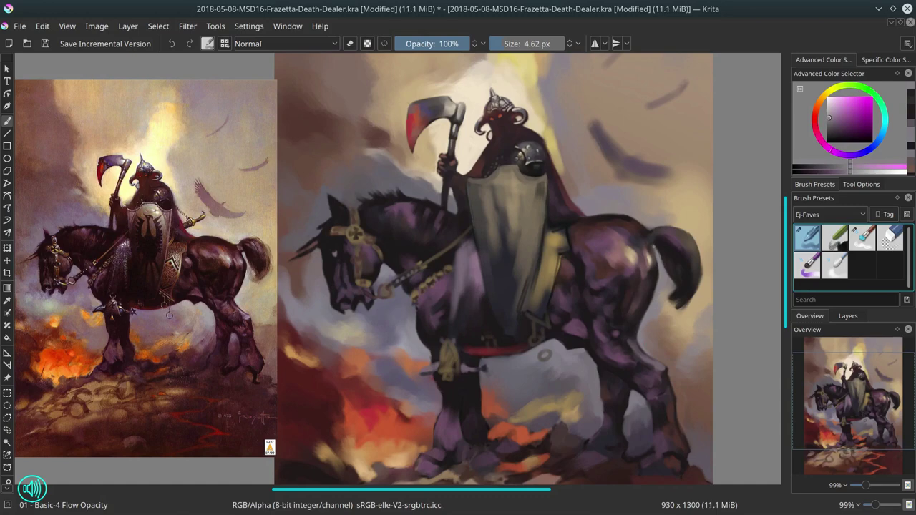
left_click(681, 303, "ctrl")
key("bracketright")
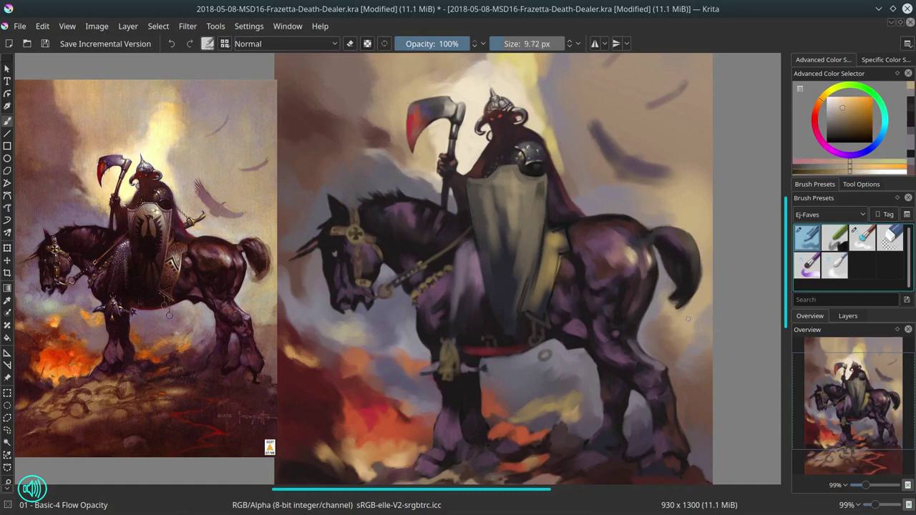
left_click(672, 362, "ctrl")
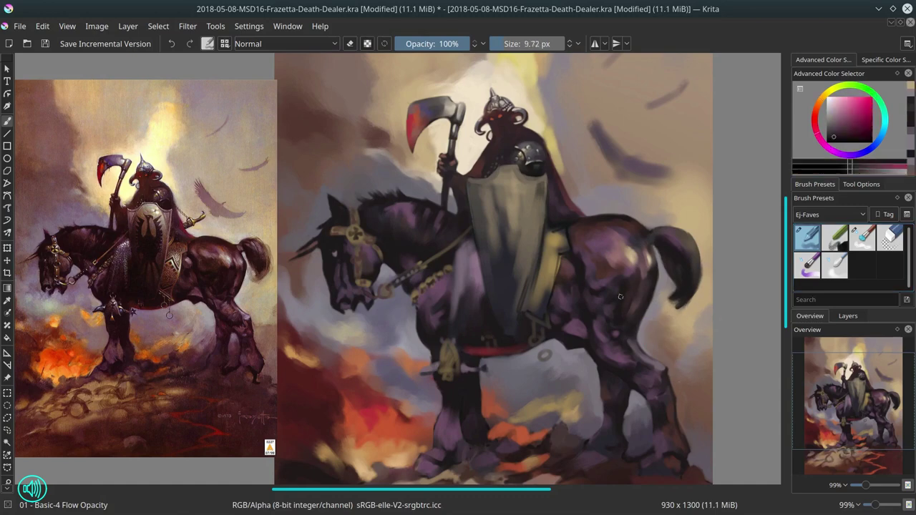
Deepen the horse's thigh shading with sampled dark purple tones, varying the brush from 21.51 to 13.23 px
key("bracketright")
key("bracketright")
key("bracketright")
key("bracketright")
key("bracketright")
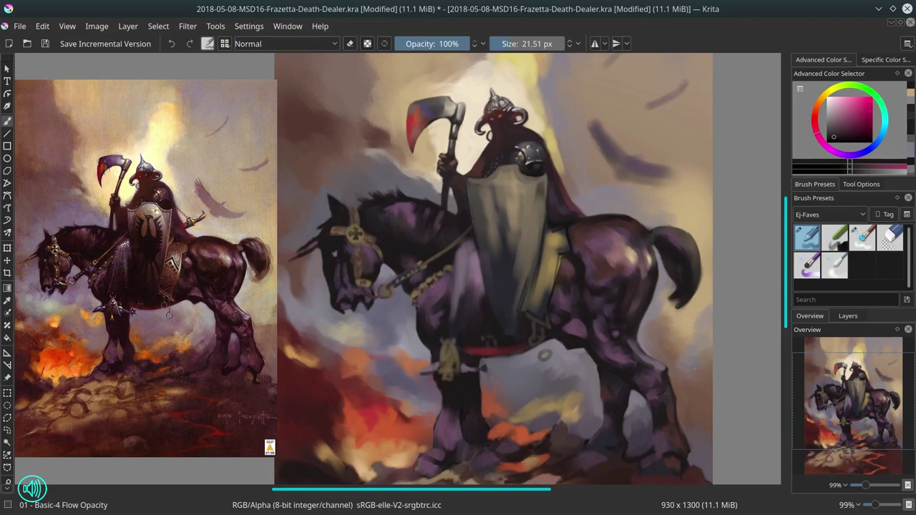
key("bracketleft")
key("bracketleft")
key("bracketleft")
left_click(620, 332, "ctrl")
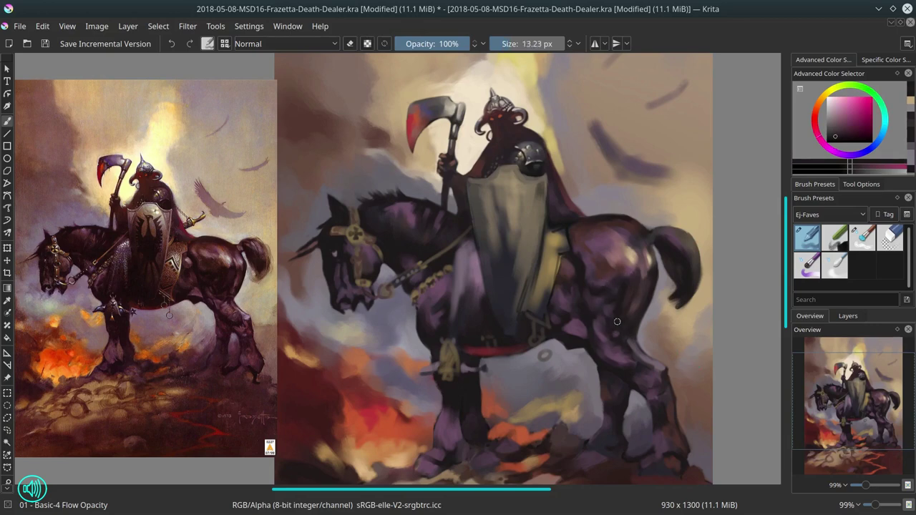
left_click(621, 335, "ctrl")
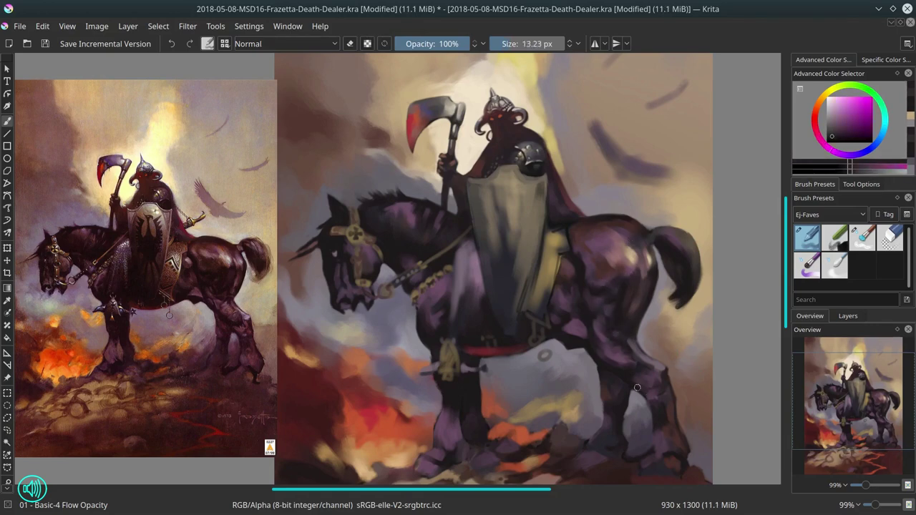
Paint sampled dark and purple tones into the upper part of the hind legs
left_click(616, 347, "ctrl")
left_click_drag(620, 348, 621, 372)
left_click(606, 344, "ctrl")
left_click(604, 333, "ctrl")
left_click(622, 372, "ctrl")
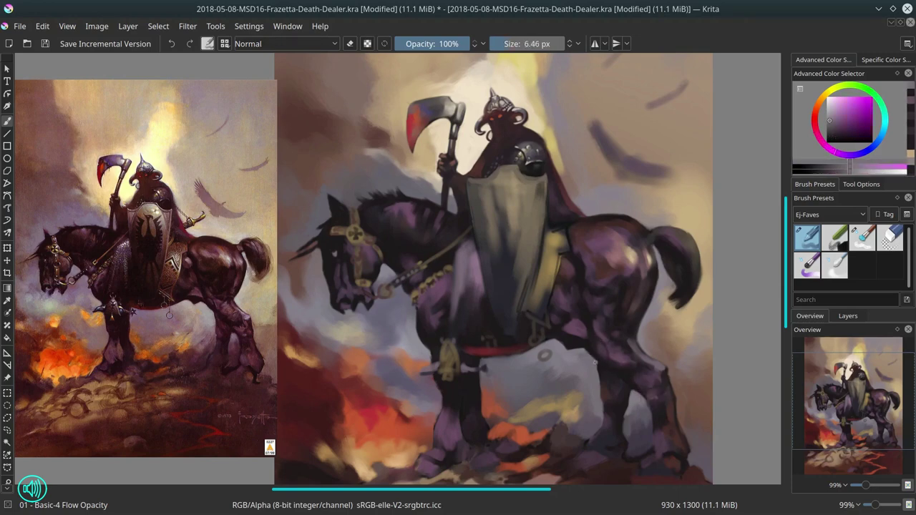
Retouch the horse's body with colours sampled near the hind hoof and above the rump, enlarging the brush to 17.01 px
left_click(645, 465, "ctrl")
left_click(642, 197, "ctrl")
key("bracketright")
key("bracketright")
key("bracketright")
key("bracketright")
key("bracketright")
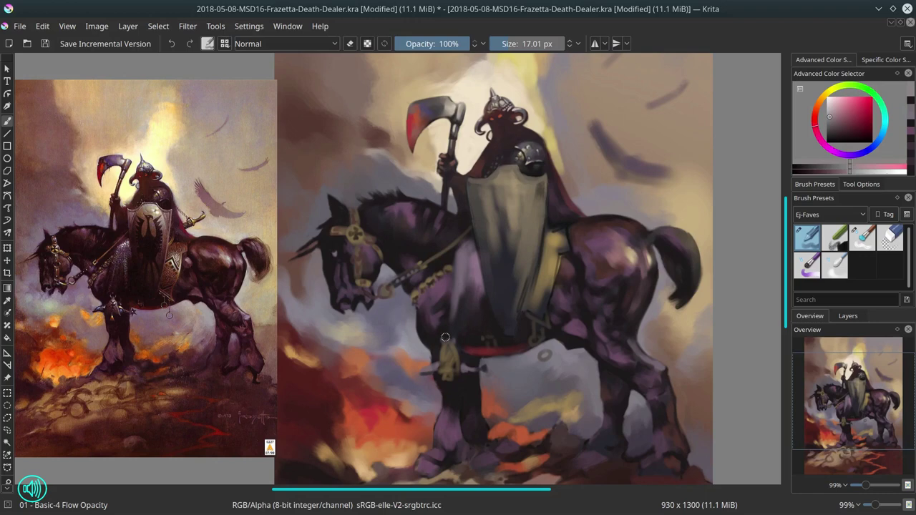
Save the painting and open the G'MIC-Qt filter collection
scroll(444, 335, "down", 3)
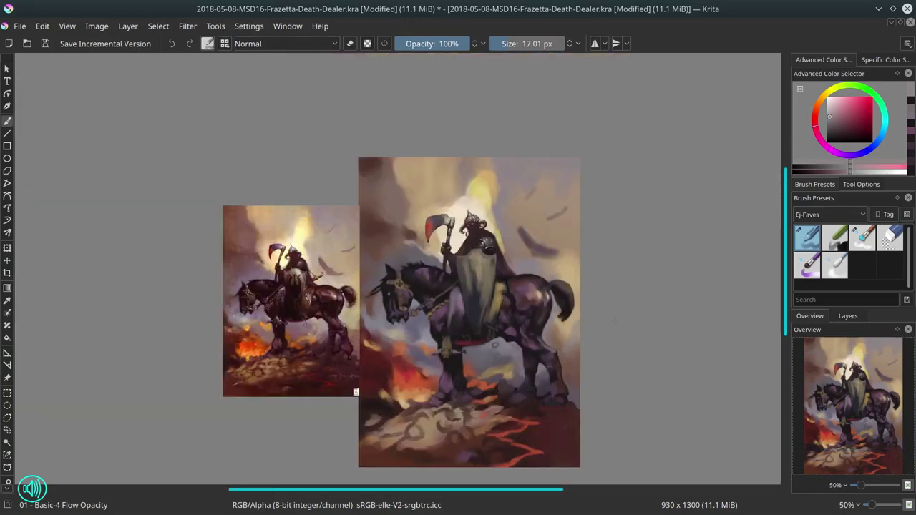
left_click(45, 44)
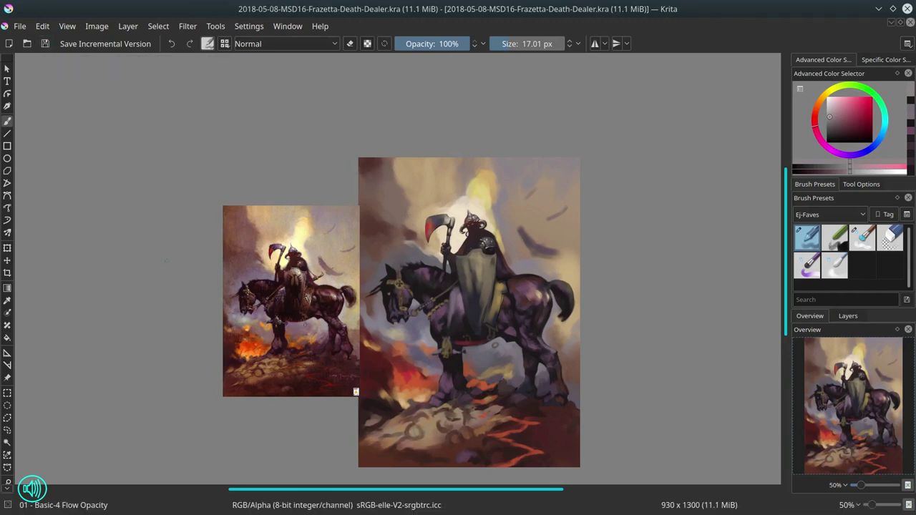
left_click(188, 25)
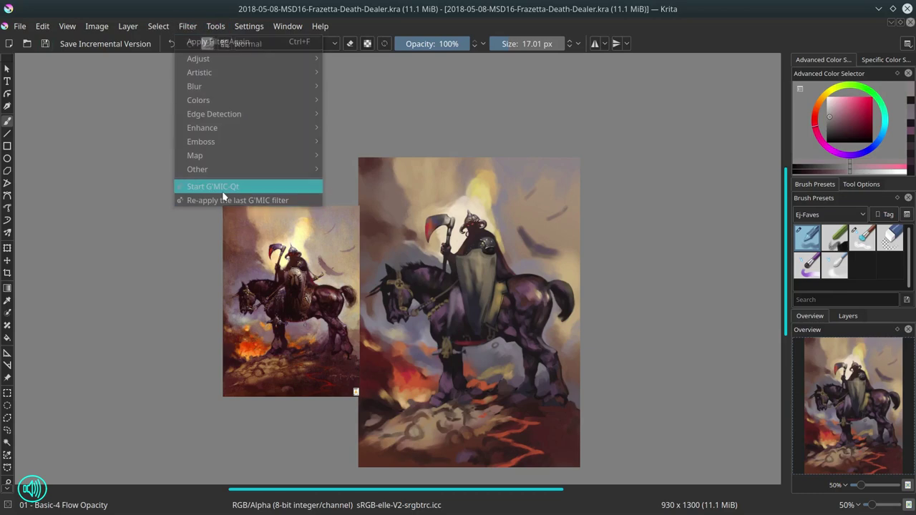
left_click(228, 184)
left_click_drag(510, 214, 508, 365)
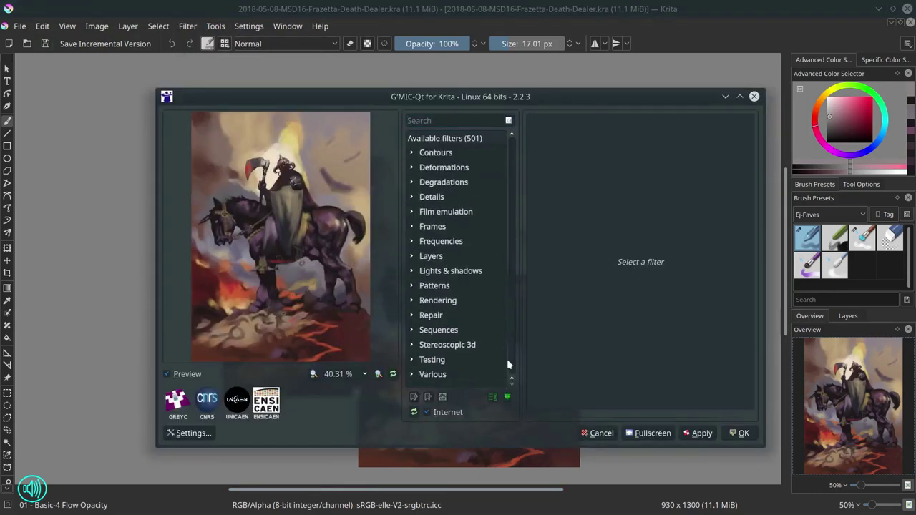
scroll(436, 225, "up", 2)
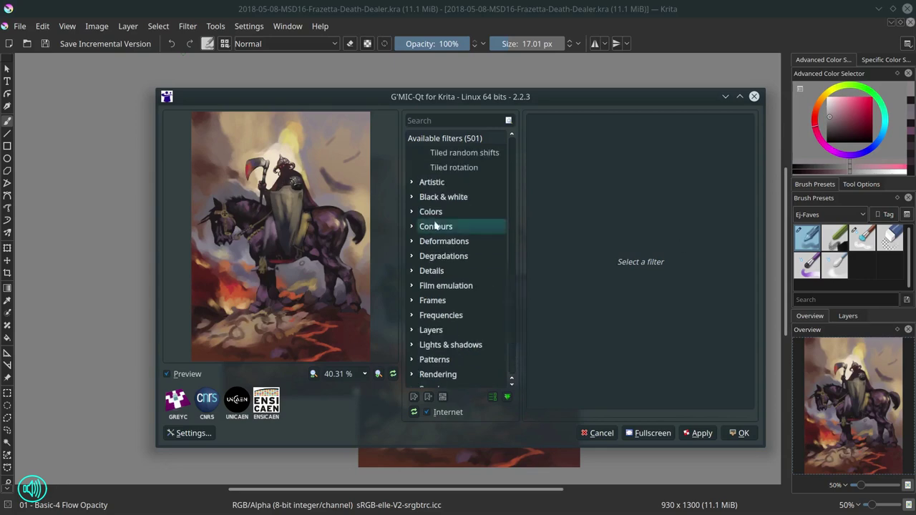
Preview the Artistic filters on the painting one by one, from Anguish through Bokeh and Brushify to Chalk it up
left_click(411, 182)
left_click(444, 197)
left_click(445, 213)
left_click(445, 228)
left_click(445, 244)
left_click(441, 256)
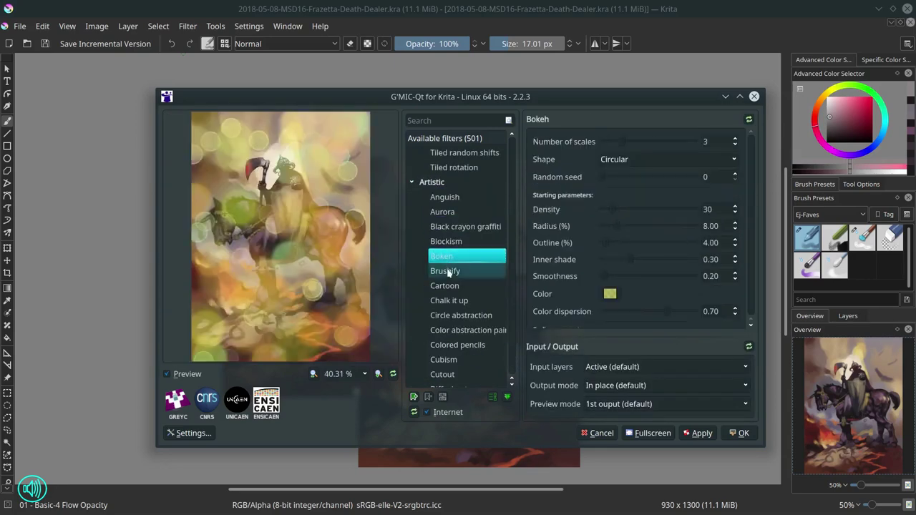
left_click(444, 270)
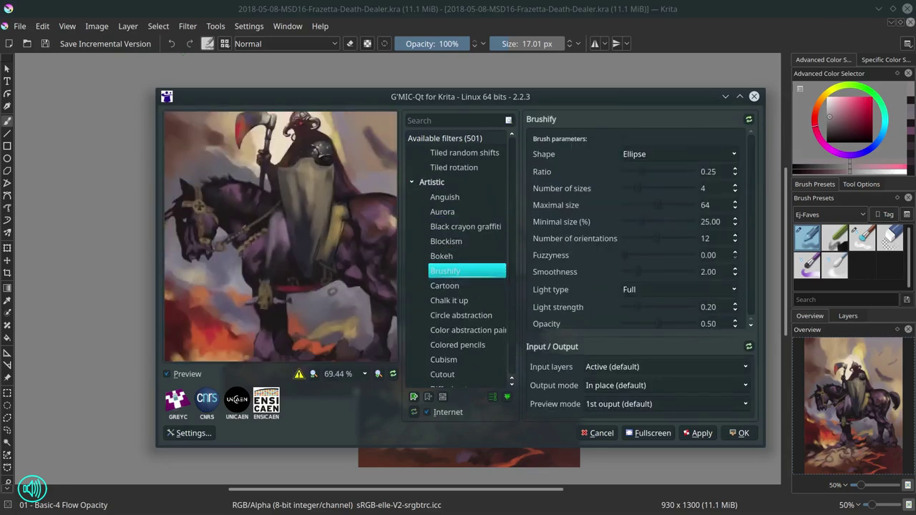
left_click(444, 286)
left_click(448, 300)
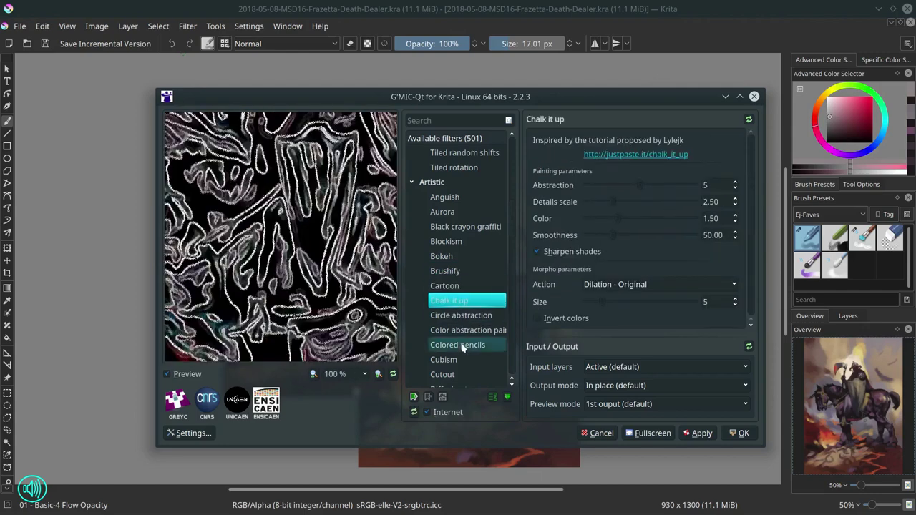
Preview further Artistic filters on the painting, including Graphic novel, Hard sketch, Kuwahara and Lylejk's painting, and leave the filter collection
scroll(512, 248, "down", 4)
left_click(455, 315)
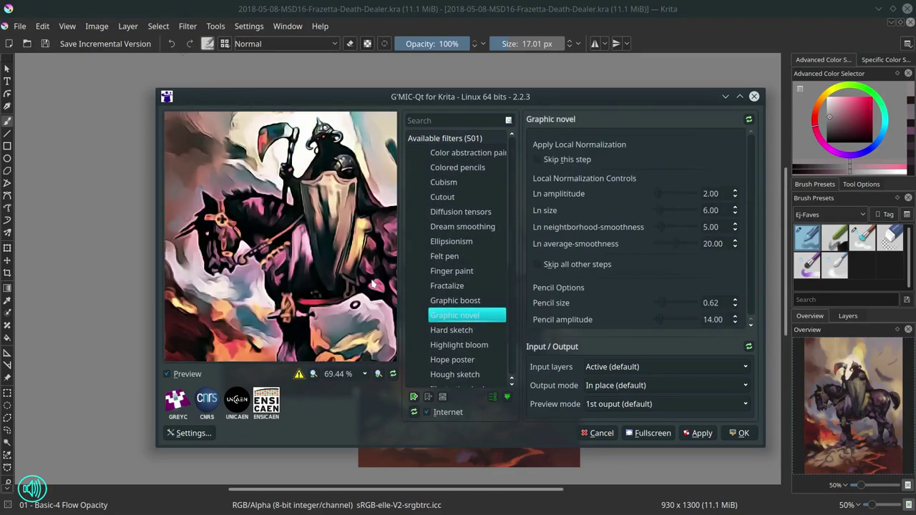
key("Down")
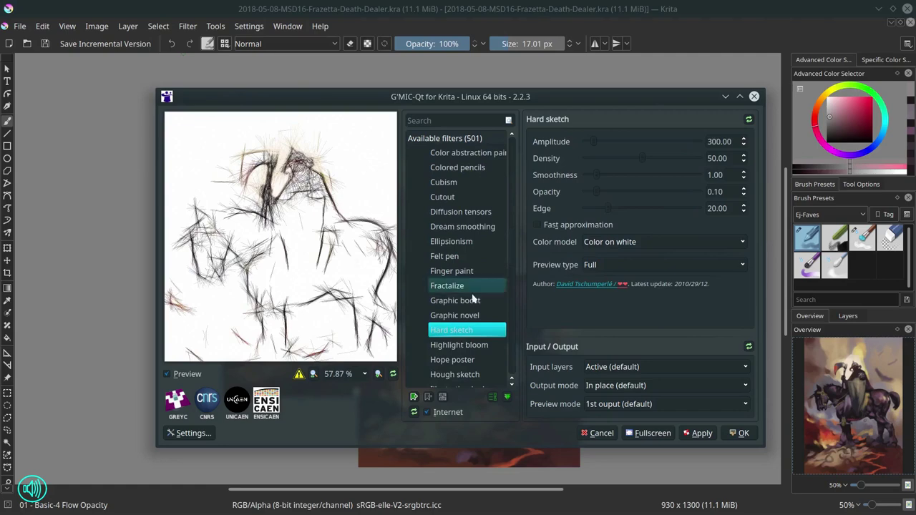
scroll(477, 330, "down", 1)
left_click(477, 331)
key("Down")
key("Down")
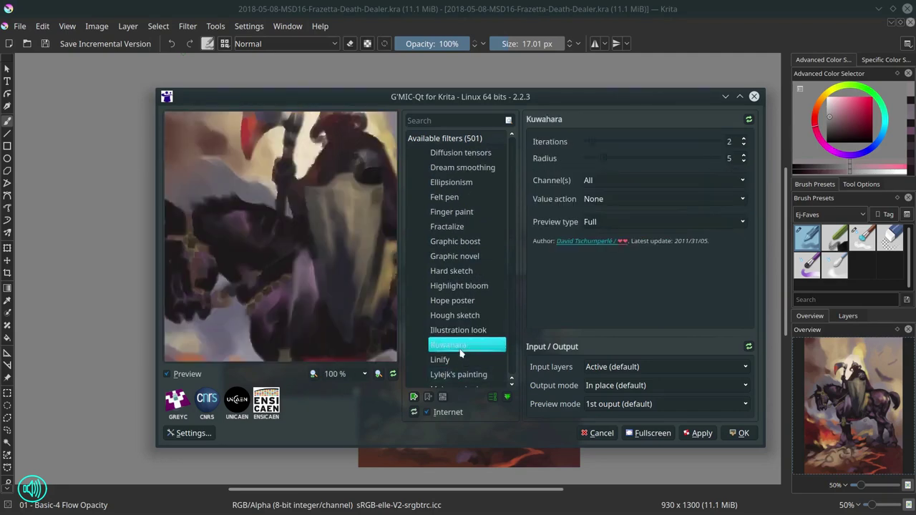
key("Down")
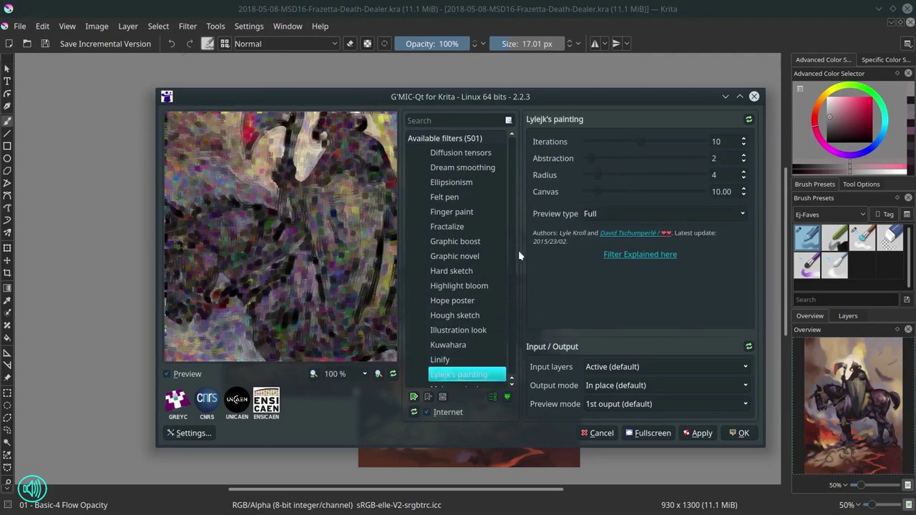
scroll(512, 271, "down", 3)
left_click(464, 330)
left_click(740, 433)
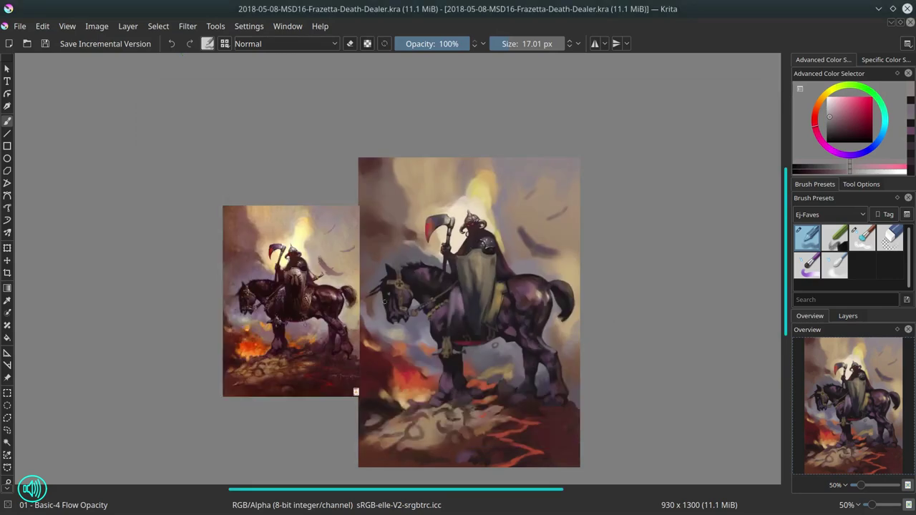
Move the reference image over the rider, next to the horse's head, and return to the brush
left_click_drag(496, 289, 541, 284)
mouse_move(552, 238)
left_mouse_down()
mouse_move(524, 247)
mouse_move(520, 290)
mouse_move(522, 245)
left_mouse_up()
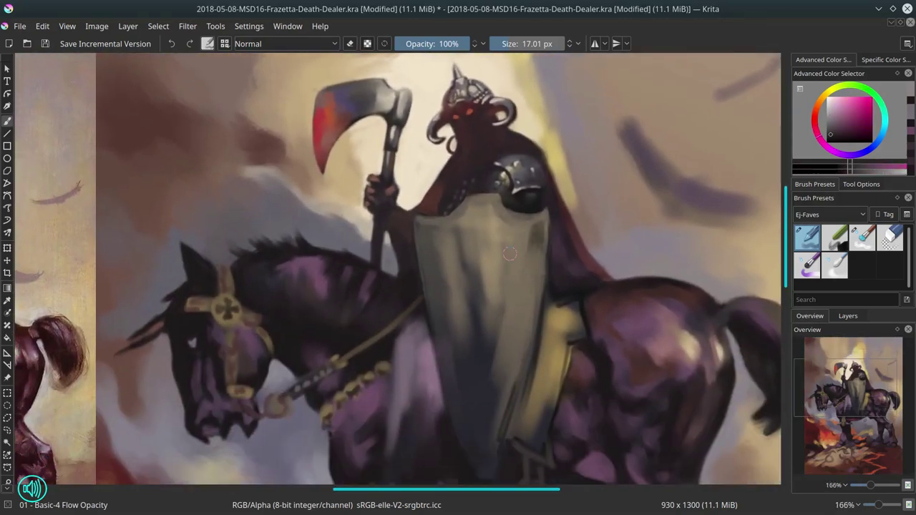
key("t")
left_click_drag(94, 367, 584, 310)
key("b")
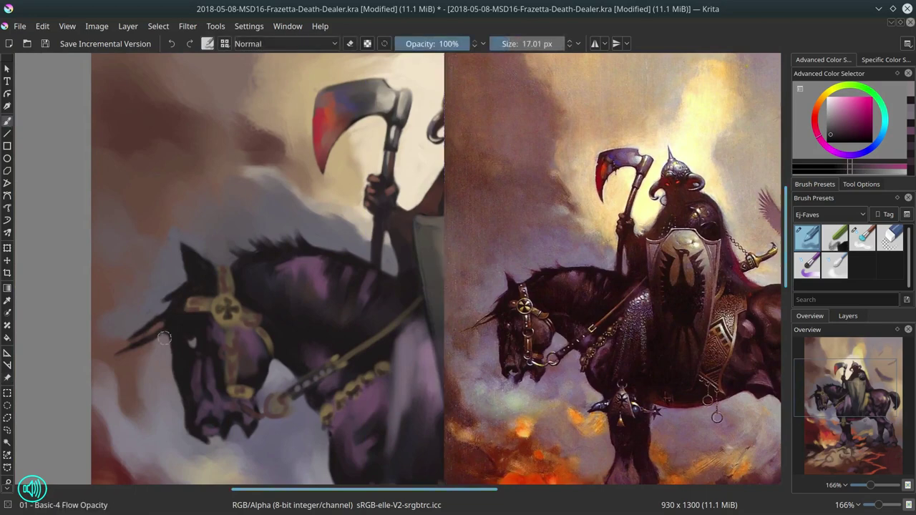
Retouch the horse's forehead, forelock and eye area with colours sampled around the head, reducing the brush to 9.08 px
mouse_move(165, 240)
left_mouse_down()
mouse_move(185, 272)
mouse_move(181, 266)
mouse_move(178, 290)
left_mouse_up()
left_click(173, 249, "ctrl")
left_click(183, 285, "ctrl")
left_click(169, 289, "ctrl")
mouse_move(179, 288)
left_mouse_down()
mouse_move(163, 313)
mouse_move(198, 344)
left_mouse_up()
left_click(174, 300, "ctrl")
left_click(175, 336, "ctrl")
left_click(194, 332, "ctrl")
left_click(194, 343, "ctrl")
left_click(197, 341, "ctrl")
left_click(195, 314, "ctrl")
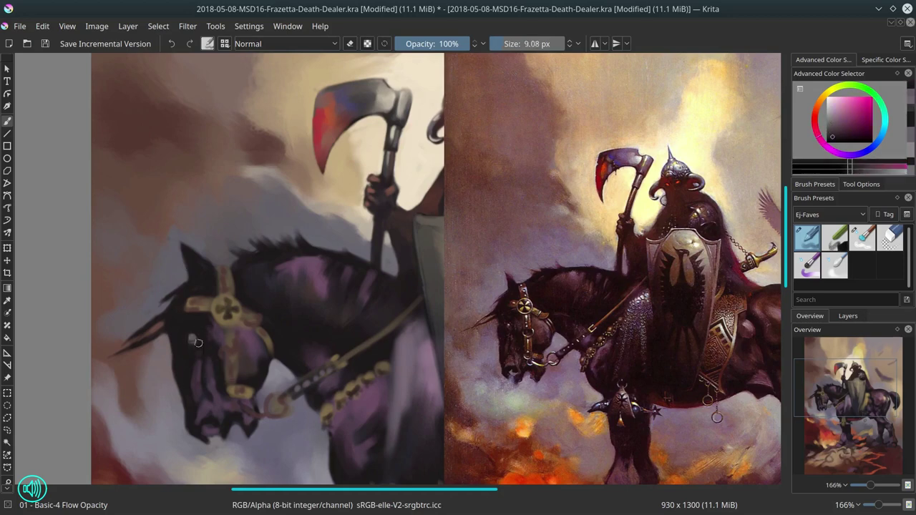
Define the bright spot in the horse's eye and refine the forelock edge with sampled colours and an 8.52 px brush
left_click_drag(170, 294, 166, 294, "shift")
left_click(175, 294, "ctrl")
left_click_drag(171, 292, 164, 300)
left_click(192, 339, "ctrl")
left_click_drag(191, 336, 192, 342)
left_click(175, 297, "ctrl")
left_click_drag(169, 294, 160, 302)
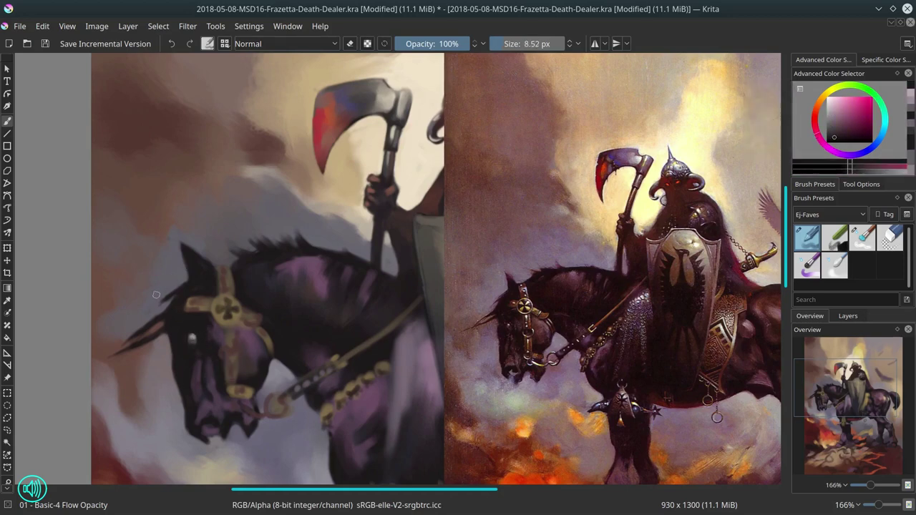
Sharpen the front edge of the horse's face below the eye with sampled dark tones and a 7.06 px brush
left_click(179, 366, "ctrl")
mouse_move(176, 359)
left_mouse_down()
mouse_move(178, 372)
mouse_move(171, 356)
left_mouse_up()
left_click(180, 375, "ctrl")
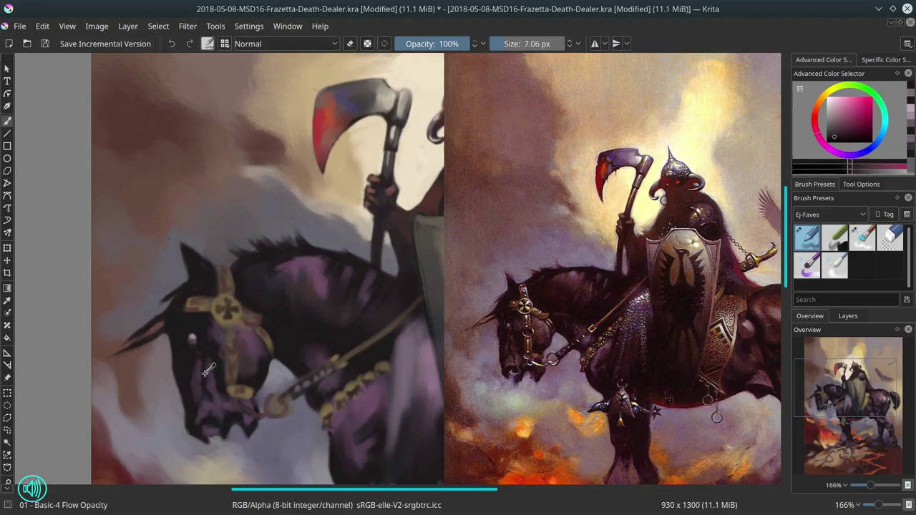
Retouch the background between the horse's ear and mane with a sampled sky colour, reducing the brush to 3.80 px
left_click(198, 246, "ctrl")
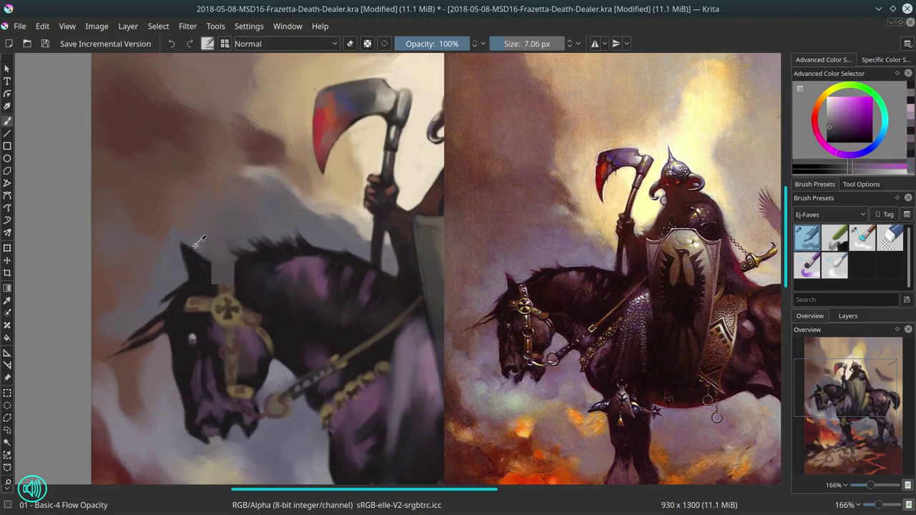
left_click_drag(207, 247, 229, 256, "shift")
key("bracketleft")
key("bracketleft")
key("bracketleft")
key("bracketleft")
key("bracketleft")
key("bracketleft")
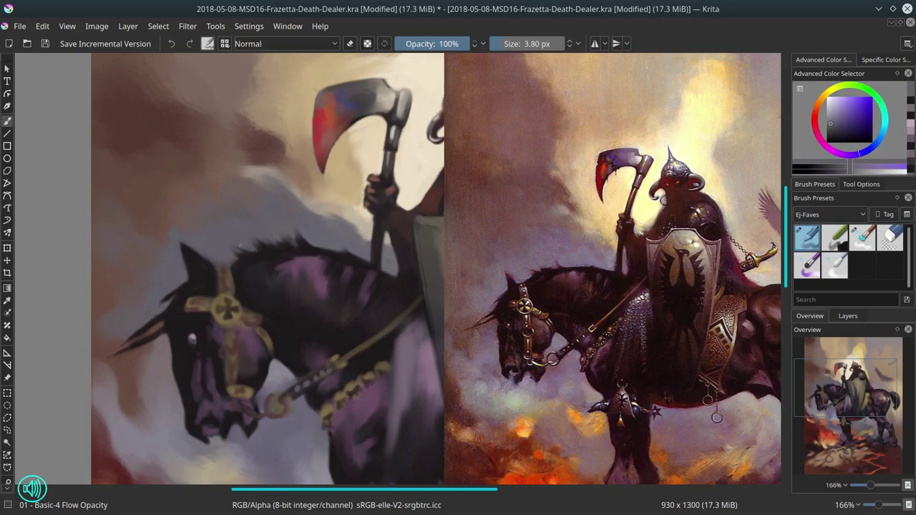
Paint fine hair tufts along the top of the horse's mane, alternating sampled dark and background colours
left_click_drag(302, 226, 303, 226, "shift")
left_click(309, 248, "ctrl")
left_click_drag(247, 259, 253, 253)
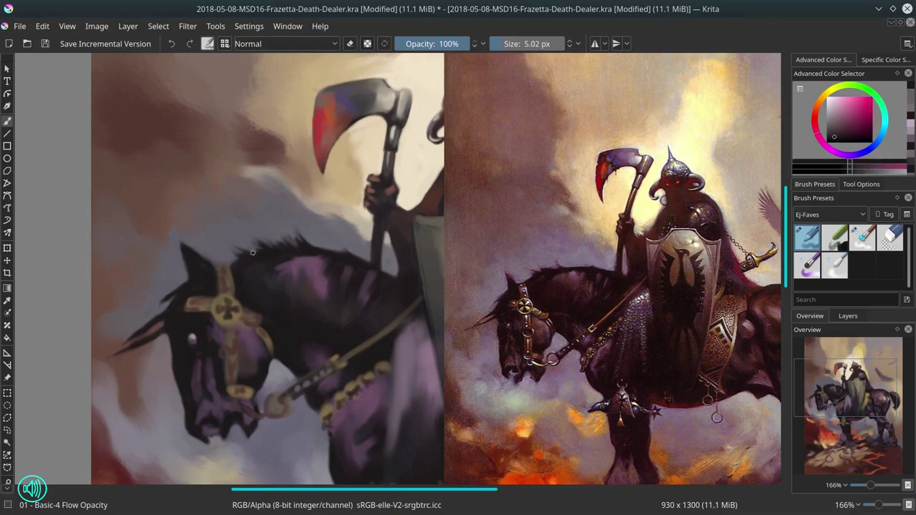
key("bracketleft")
key("bracketright")
key("bracketright")
left_click(295, 229, "ctrl")
left_click_drag(284, 234, 296, 243)
left_click(303, 250, "ctrl")
Refine the purple highlights and shadows on the horse's neck with sampled tones and a 4.47 px brush
mouse_move(299, 243)
left_mouse_down("shift")
mouse_move(339, 251)
mouse_move(324, 250)
mouse_move(329, 281)
left_mouse_up("shift")
left_click(326, 240, "ctrl")
left_click(328, 273, "ctrl")
mouse_move(331, 281)
left_mouse_down("shift")
mouse_move(329, 288)
mouse_move(358, 288)
mouse_move(346, 295)
left_mouse_up("shift")
left_click(334, 283, "ctrl")
left_click(338, 285, "ctrl")
left_click(353, 287, "ctrl")
left_click(331, 307, "ctrl")
left_click_drag(327, 312, 323, 319)
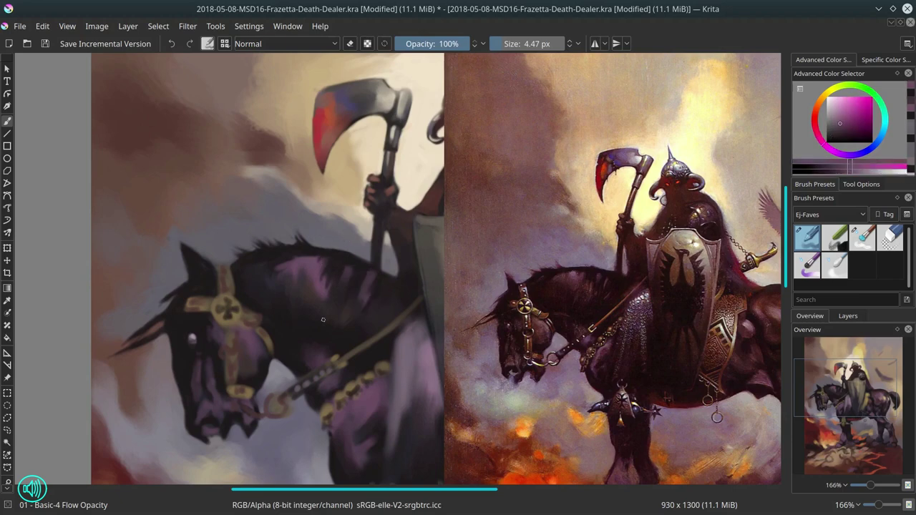
Retouch the top of the bridle strap behind the horse's ear with colours sampled around it
left_click(219, 276, "ctrl")
left_click(216, 272, "ctrl")
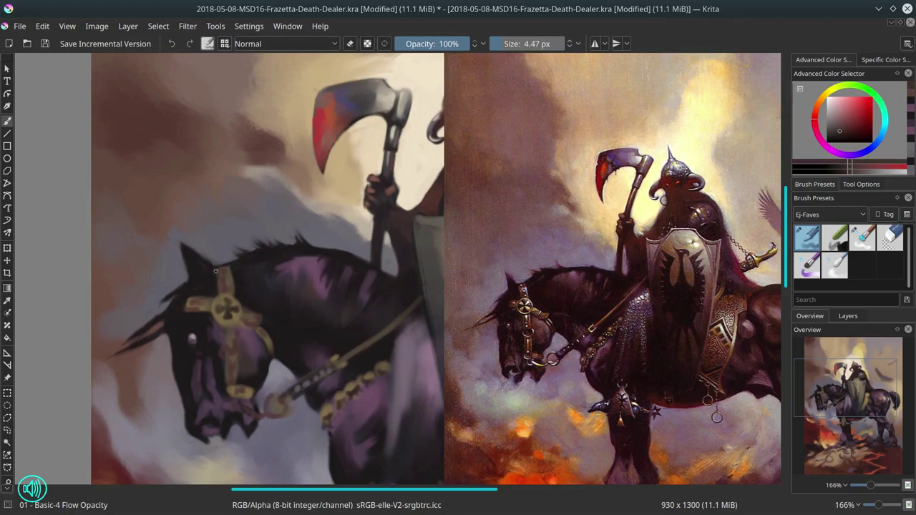
left_click(229, 267, "ctrl")
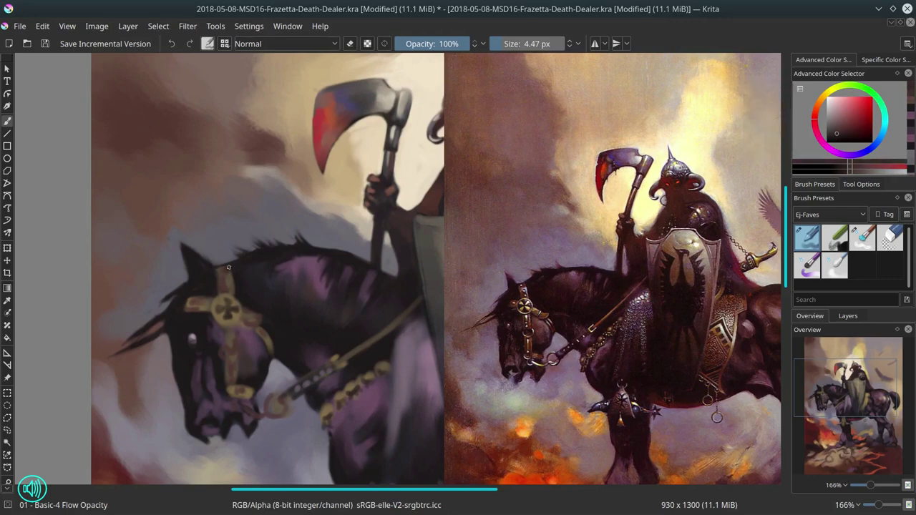
Paint small pale pink studs on the horse's crown strap above the round medallion, reducing the brush size to 4.05 px
left_click(831, 113)
left_click(222, 269)
left_click(228, 282)
left_click(228, 288)
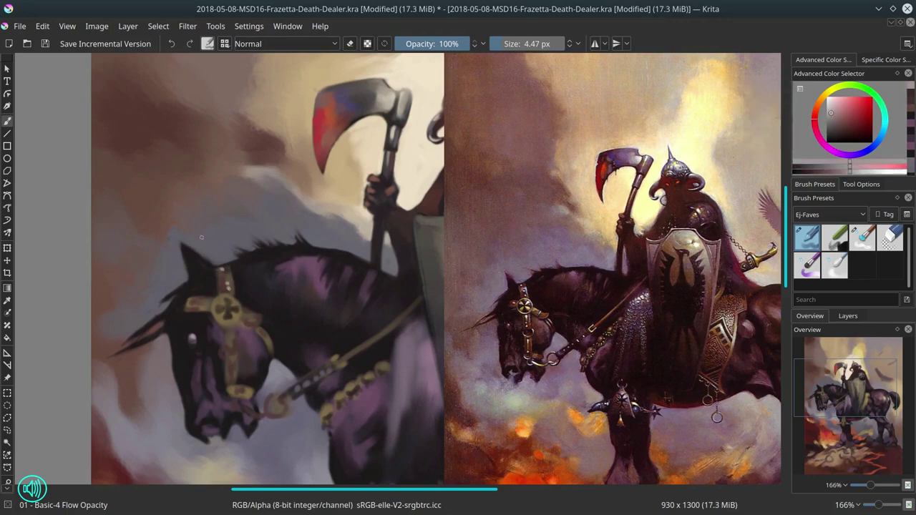
key("bracketleft")
left_click(227, 276)
left_click(223, 284, "ctrl")
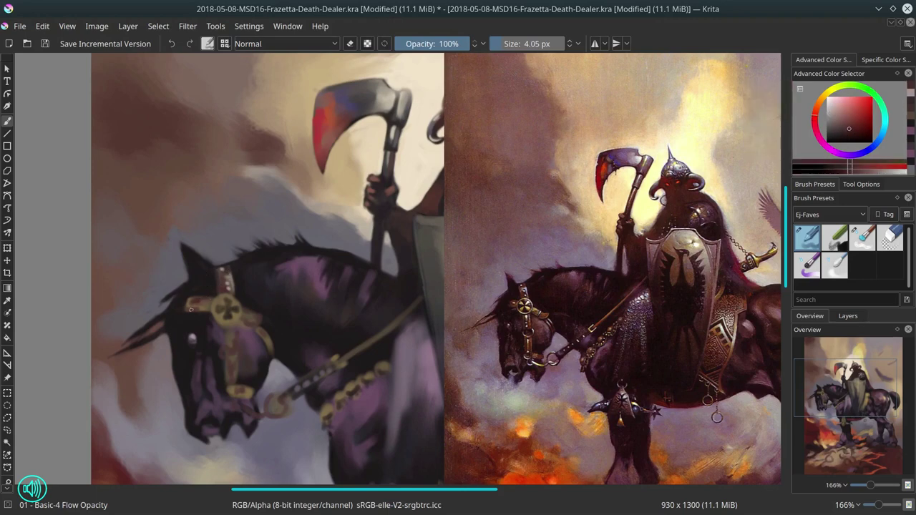
Paint the browband beside the medallion in reddish brown with a 5.09 px brush, using colours sampled from the painting
left_click(189, 317, "ctrl")
key("bracketright")
left_click_drag(191, 309, 207, 314)
left_click(194, 306, "ctrl")
key("bracketright")
left_click(193, 306)
left_click(195, 316, "ctrl")
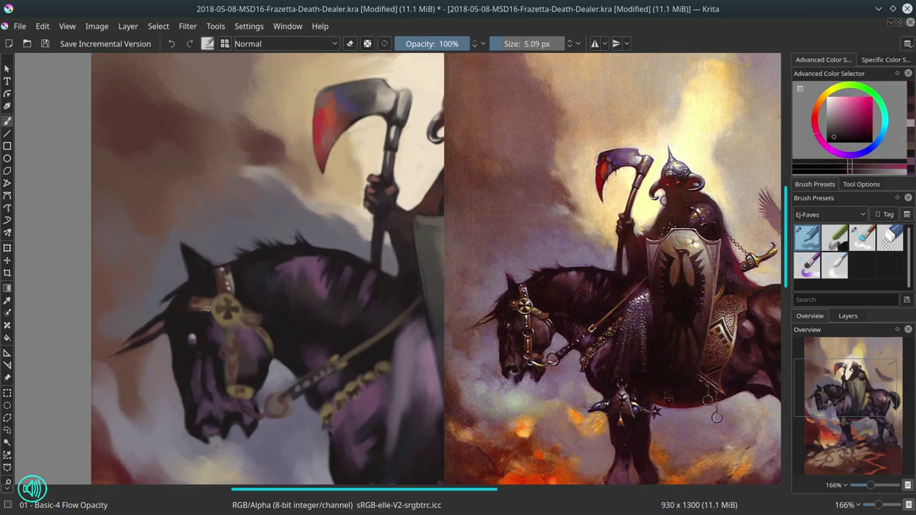
Shade the browband and define the dark cross inside the medallion, reducing the brush size to 2.71 px
left_click(230, 277, "ctrl")
mouse_move(193, 302)
left_mouse_down()
mouse_move(205, 315)
mouse_move(217, 295)
left_mouse_up()
left_click(198, 302, "ctrl")
left_click(200, 312, "ctrl")
left_click(223, 303, "ctrl")
left_click(224, 308, "ctrl")
key("bracketleft")
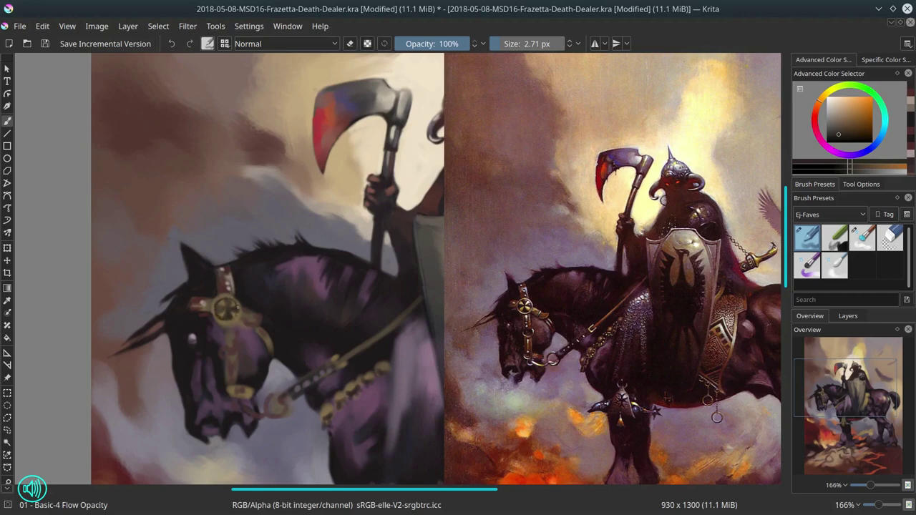
Sharpen the medallion's rim and cross with sampled gold and dark purple at a 2.71 px brush size
left_click(219, 268, "ctrl")
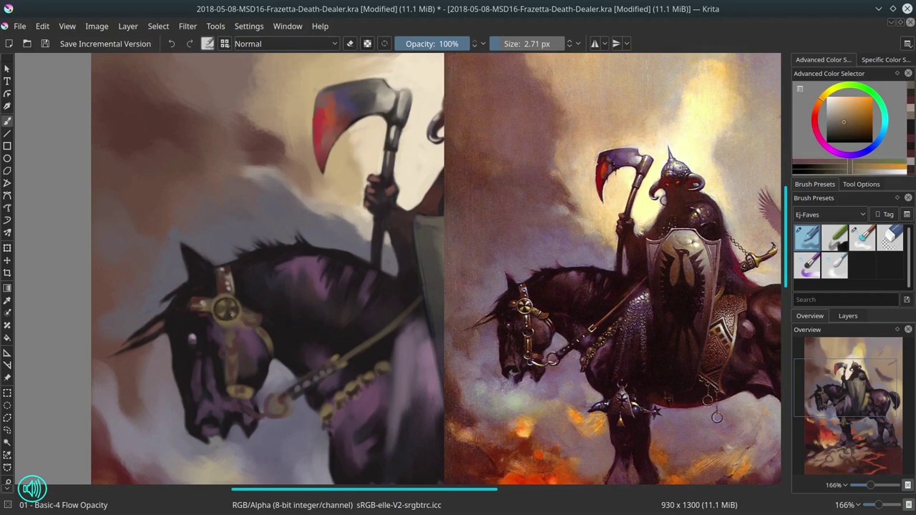
left_click(264, 336, "ctrl")
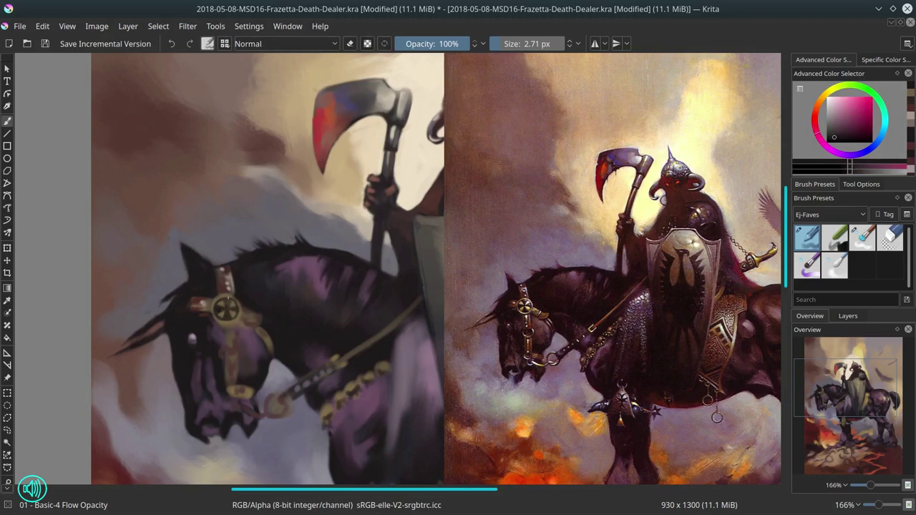
left_click(225, 291, "ctrl")
left_click(229, 296, "ctrl")
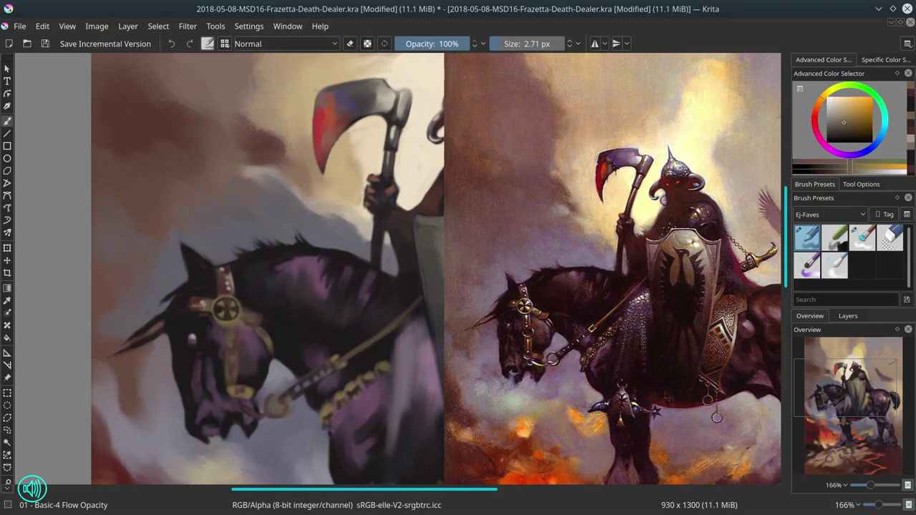
left_click(231, 294, "ctrl")
Enlarge the brush to 5.72 px and paint reddish brown leather on the cheek strap below the medallion
mouse_move(221, 325)
left_mouse_down()
mouse_move(237, 323)
mouse_move(218, 328)
mouse_move(228, 332)
left_mouse_up()
left_click(223, 292, "ctrl")
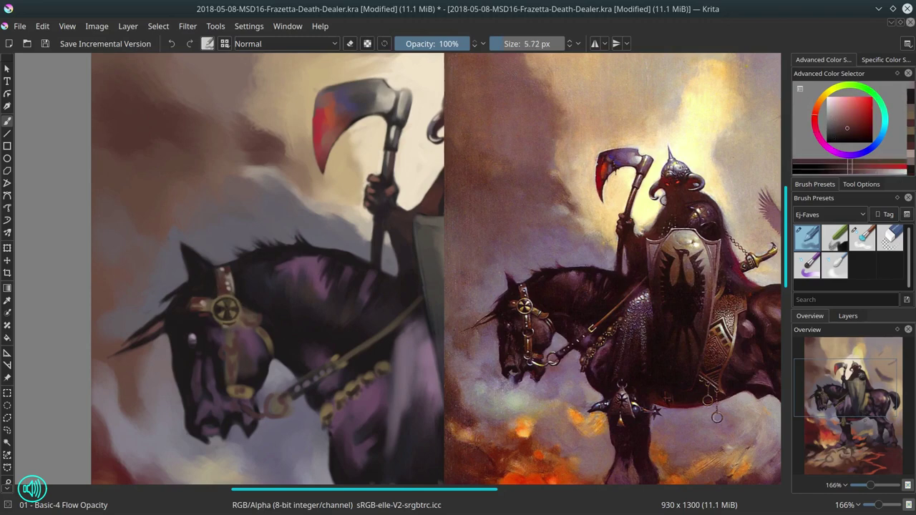
left_click(850, 126)
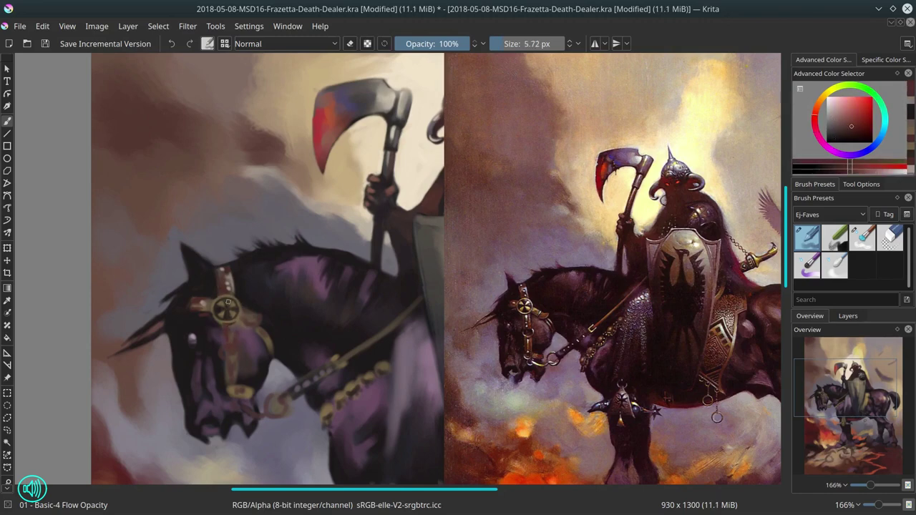
left_click(250, 328, "ctrl")
left_click(268, 292, "ctrl")
mouse_move(244, 318)
left_mouse_down()
mouse_move(238, 332)
mouse_move(197, 328)
left_mouse_up()
Add pale mauve highlights to the bridle straps around the medallion, setting the brush size to 3.67 px
left_click(229, 284, "ctrl")
left_click(229, 288, "ctrl")
left_click_drag(231, 301, 234, 302)
key("bracketleft")
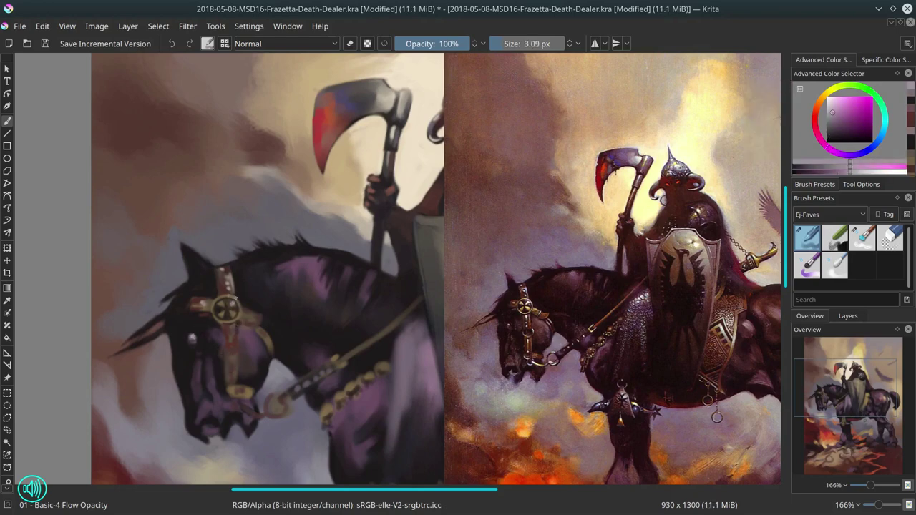
left_click(234, 287, "ctrl")
key("bracketleft")
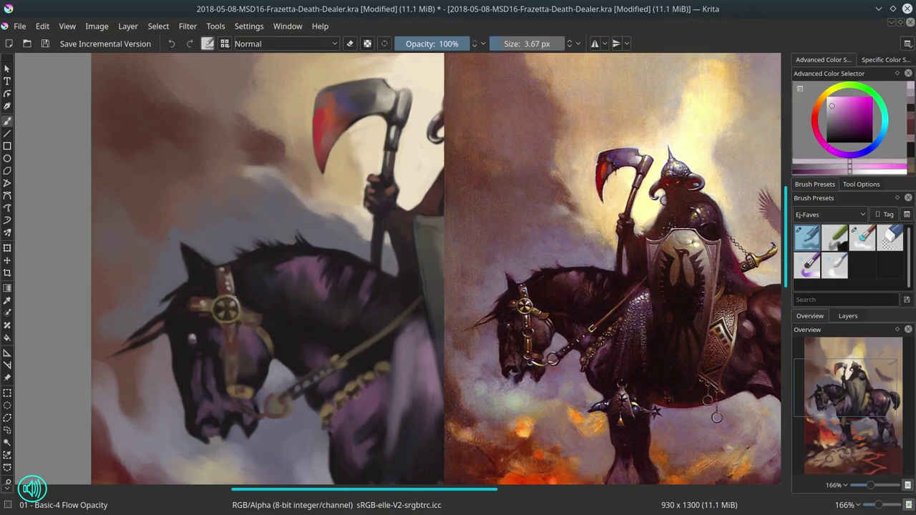
Repaint the medallion's rim in sampled gold tones with the 3.67 px brush
left_click(217, 306, "ctrl")
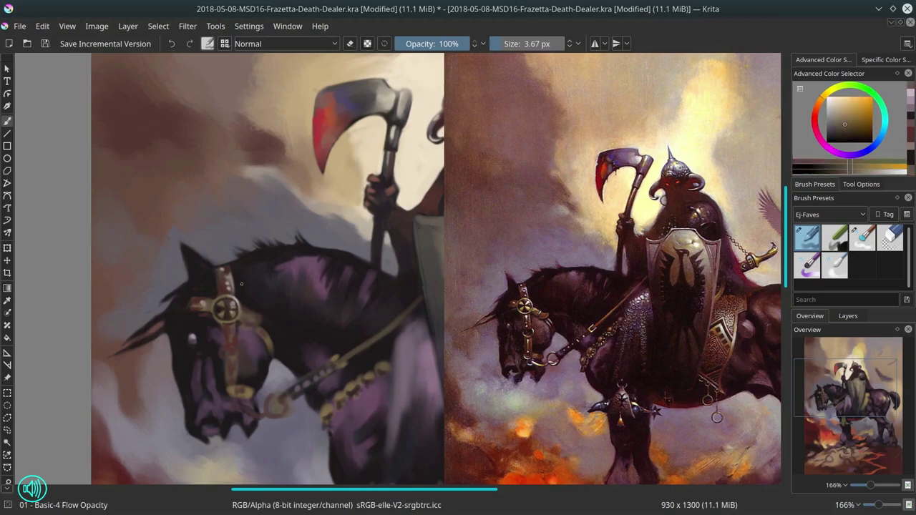
left_click_drag(229, 297, 239, 312)
left_click(231, 315, "ctrl")
left_click(245, 294, "ctrl")
left_click(212, 309, "ctrl")
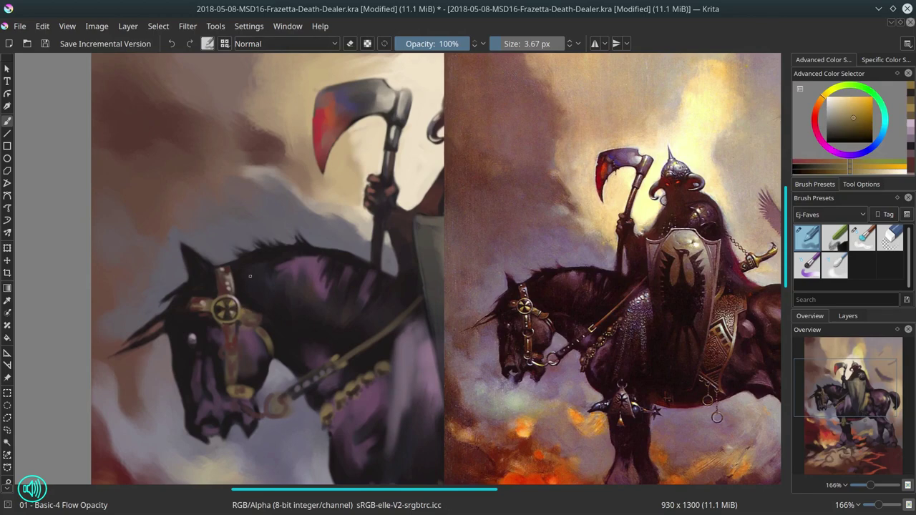
Reduce the brush to 2.77 px and add pale gold highlights to the medallion and its lower rim
left_click(251, 330, "ctrl")
left_click_drag(217, 316, 223, 319)
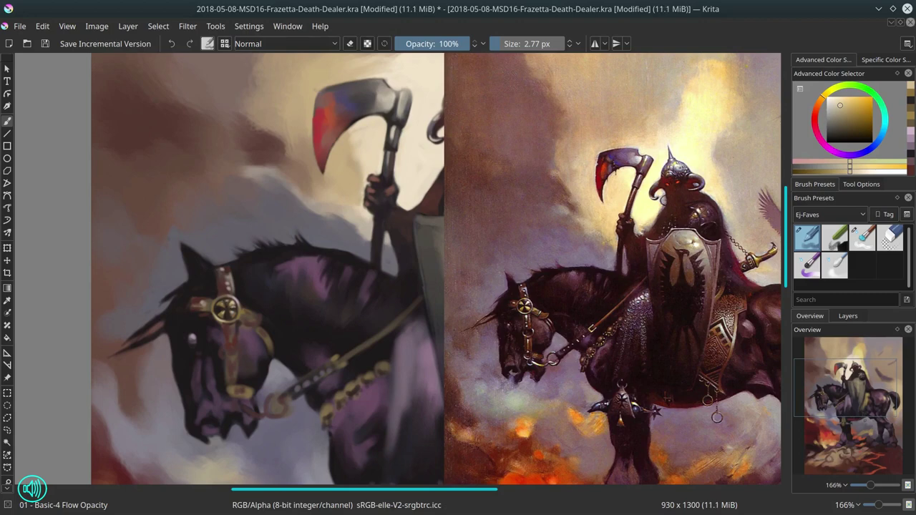
left_click(233, 316, "ctrl")
left_click_drag(236, 316, 232, 322)
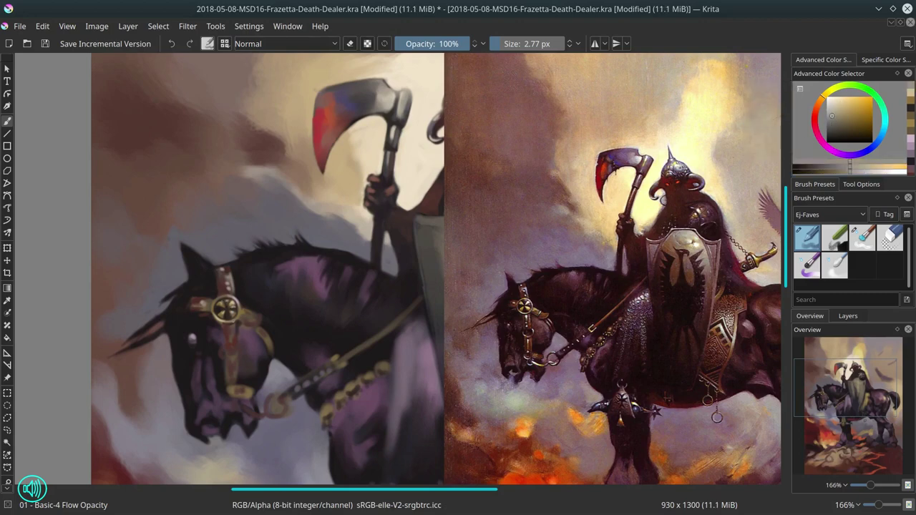
left_click(249, 263, "ctrl")
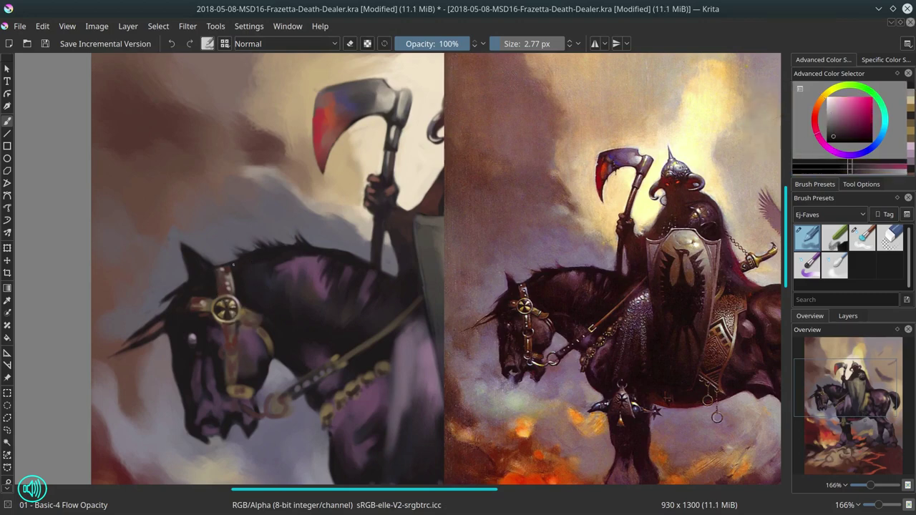
Repaint the short strap behind the medallion in reddish brown and choose a muted gold for its fitting
left_click(245, 301, "ctrl")
mouse_move(260, 328)
left_mouse_down()
mouse_move(269, 339)
mouse_move(257, 326)
mouse_move(263, 315)
left_mouse_up()
left_click(262, 356, "ctrl")
left_click(854, 129)
left_click(822, 98)
left_click(851, 118)
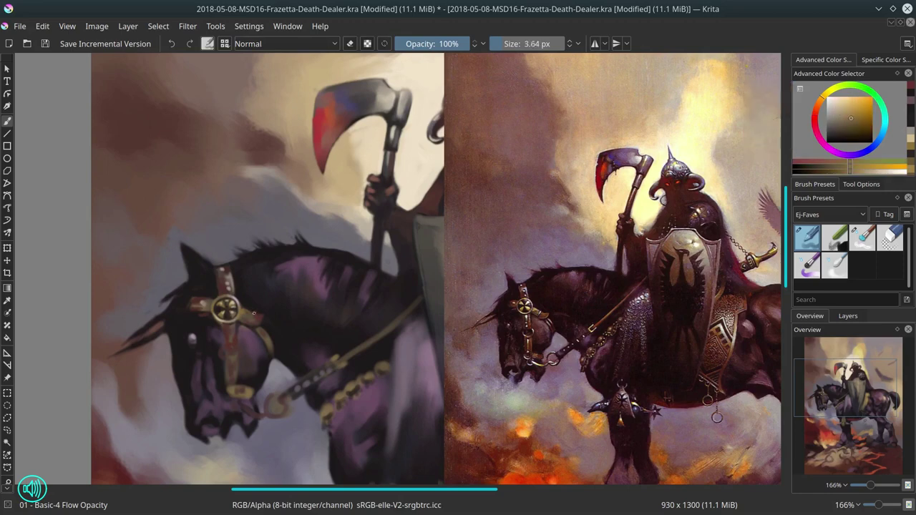
Refine the gold fitting and dark edges of the strap behind the medallion, adjusting the brush size to 3.04 px
key("bracketleft")
left_click(250, 319, "ctrl")
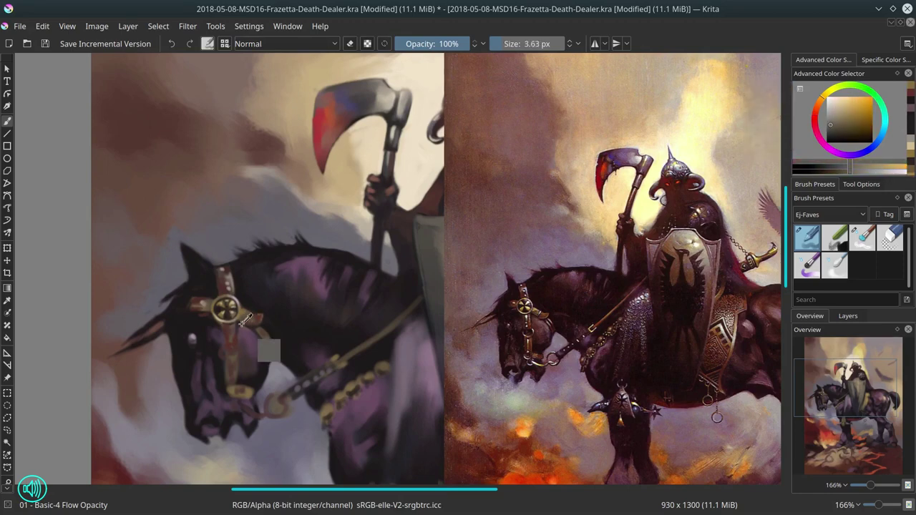
key("bracketright")
key("bracketright")
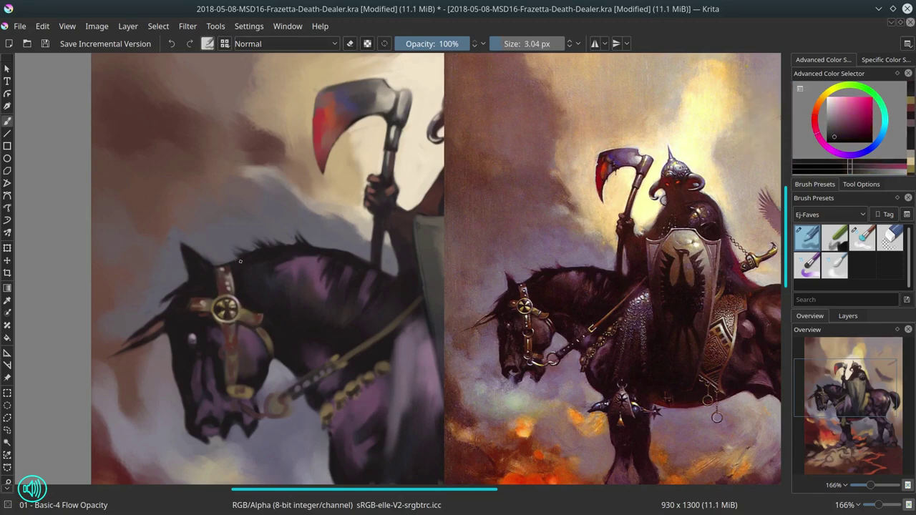
left_click(230, 266, "ctrl")
Highlight the short strap behind the medallion with light pink tones, setting the brush size to 3.24 px
left_click(833, 121)
left_click_drag(247, 311, 247, 323)
left_click(831, 106)
key("bracketleft")
key("bracketleft")
key("bracketright")
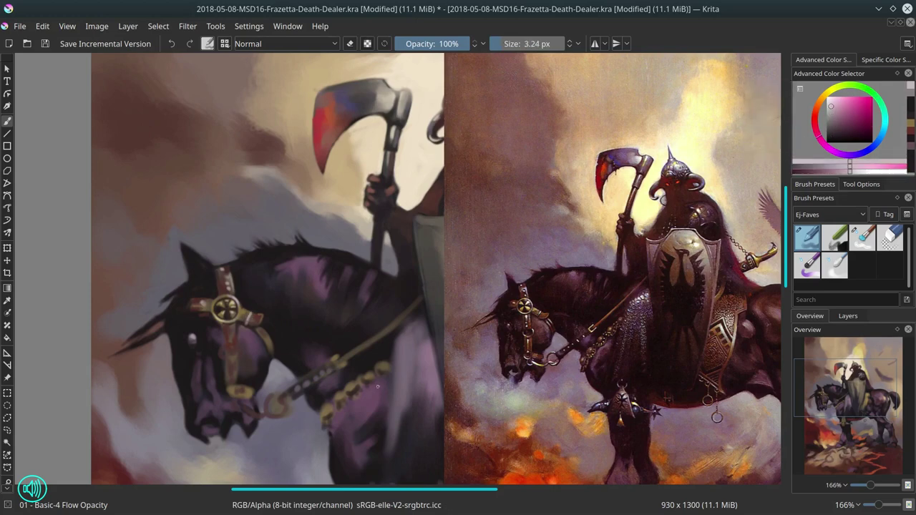
Touch up the background beside the horse's jaw with its sampled grey-violet, and save the painting
left_click(282, 357, "ctrl")
left_click_drag(277, 358, 282, 363)
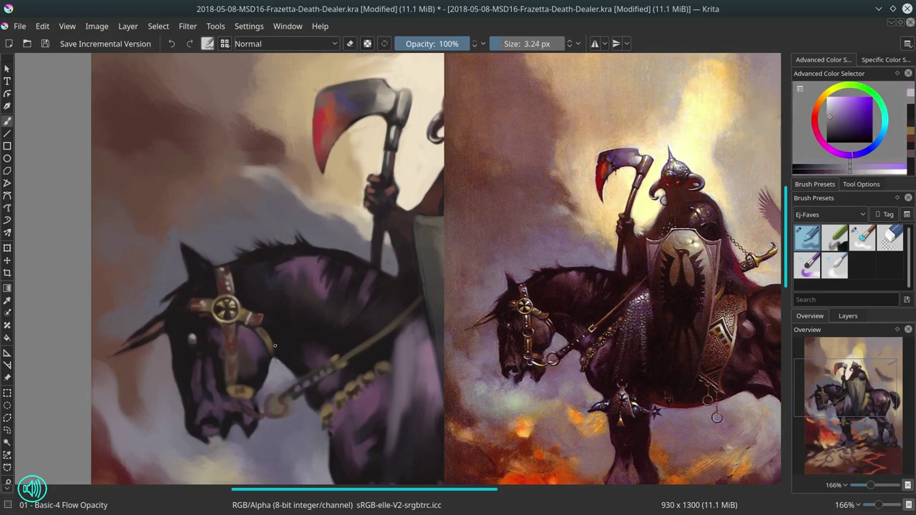
left_click(44, 44)
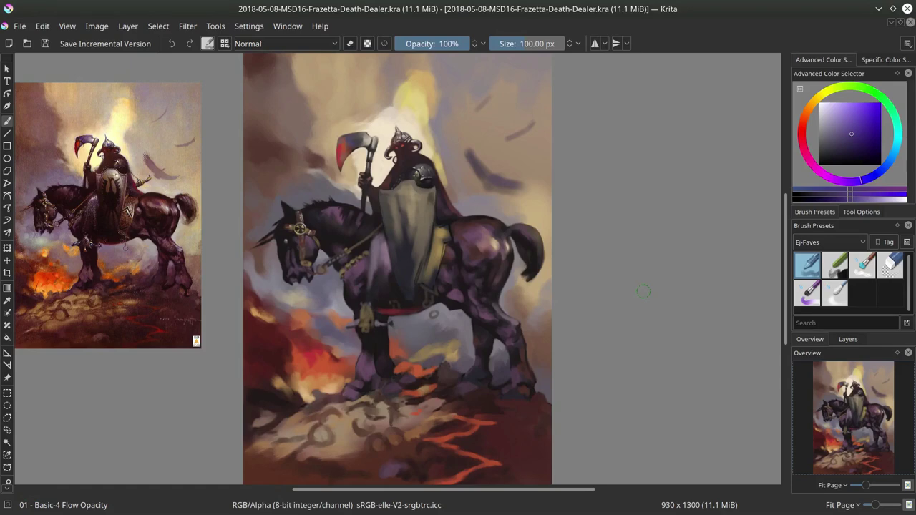
Set the brush size to 4.46 px and frame the horse's head beside the reference painting at 201% zoom
mouse_move(447, 226)
left_mouse_down("ctrl")
mouse_move(532, 272)
mouse_move(587, 241)
left_mouse_up("ctrl")
left_click_drag(574, 307, 542, 271, "shift")
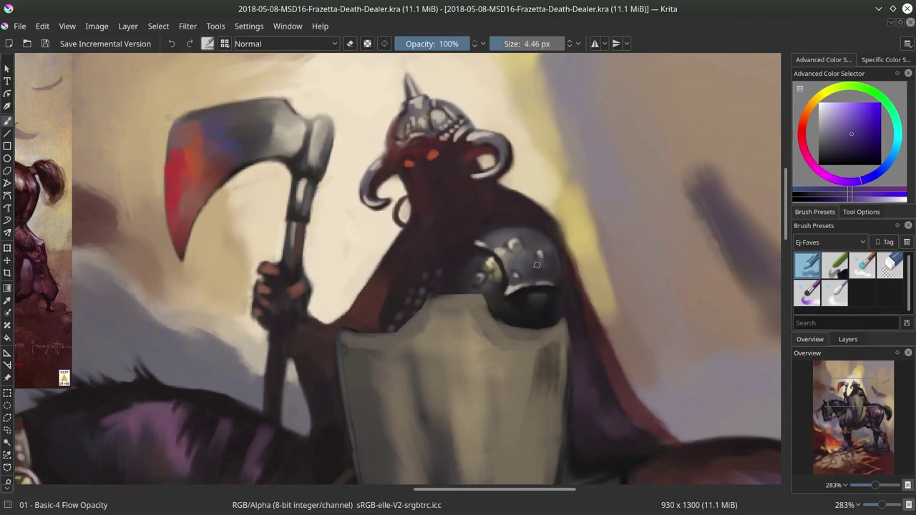
left_click_drag(435, 380, 615, 294)
mouse_move(615, 294)
left_mouse_down()
mouse_move(566, 299)
mouse_move(498, 346)
mouse_move(763, 254)
left_mouse_up()
left_click(7, 377)
mouse_move(100, 265)
left_mouse_down()
mouse_move(351, 254)
mouse_move(716, 272)
left_mouse_up()
left_click_drag(172, 293, 680, 309)
left_click(7, 121)
left_click_drag(338, 490, 401, 489)
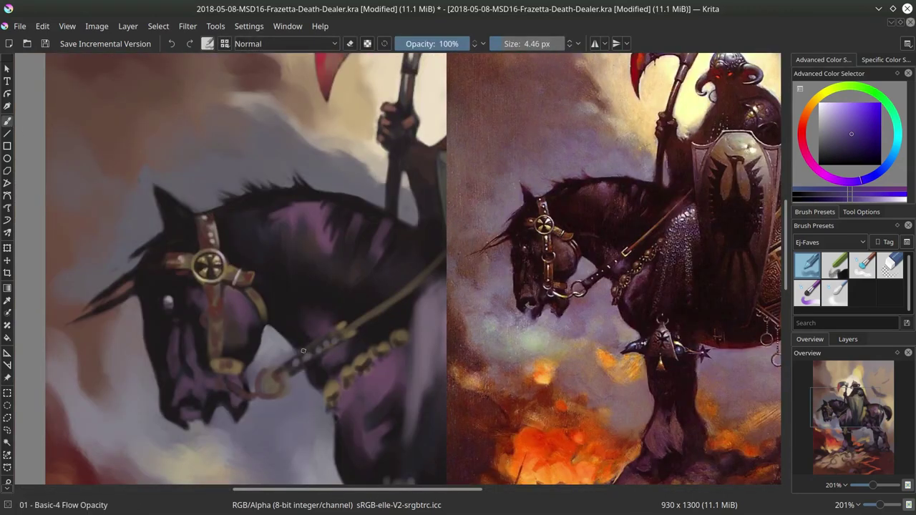
Reduce the brush to 3.20 px and refine the leather shading on the crown strap and browband with sampled colours
left_click(213, 223, "ctrl")
mouse_move(204, 226)
left_mouse_down("shift")
mouse_move(201, 239)
mouse_move(197, 231)
left_mouse_up("shift")
left_click(206, 241, "ctrl")
left_click(219, 222, "ctrl")
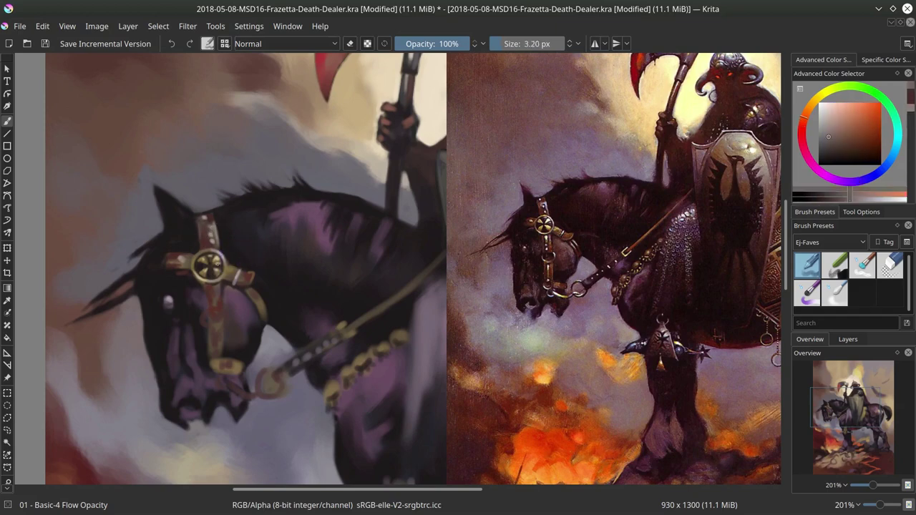
left_click(187, 269, "ctrl")
left_click_drag(185, 271, 178, 279)
left_click(212, 352, "ctrl")
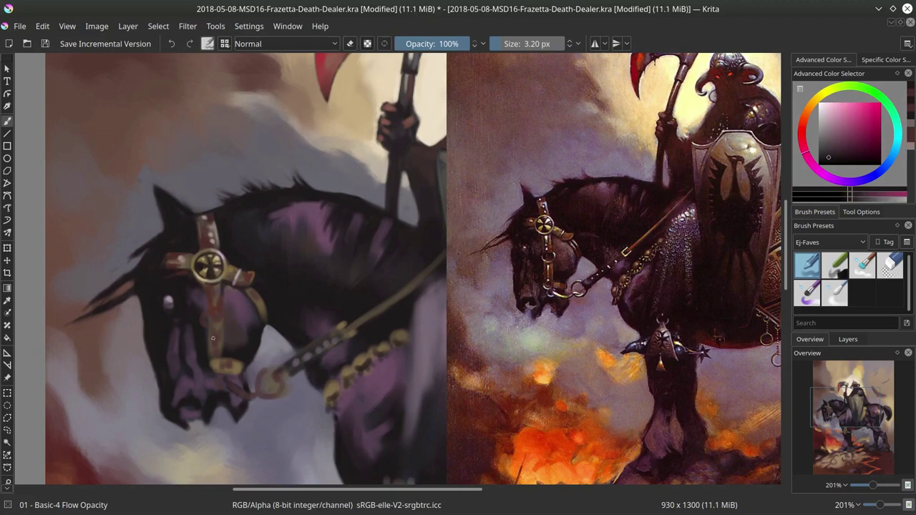
Paint the curved strap behind the horse's cheek dark reddish brown, adjusting the brush size to 3.36 px
left_click(227, 268, "ctrl")
key("]")
key("]")
left_click_drag(259, 307, 255, 295)
key("[")
left_click(250, 294, "ctrl")
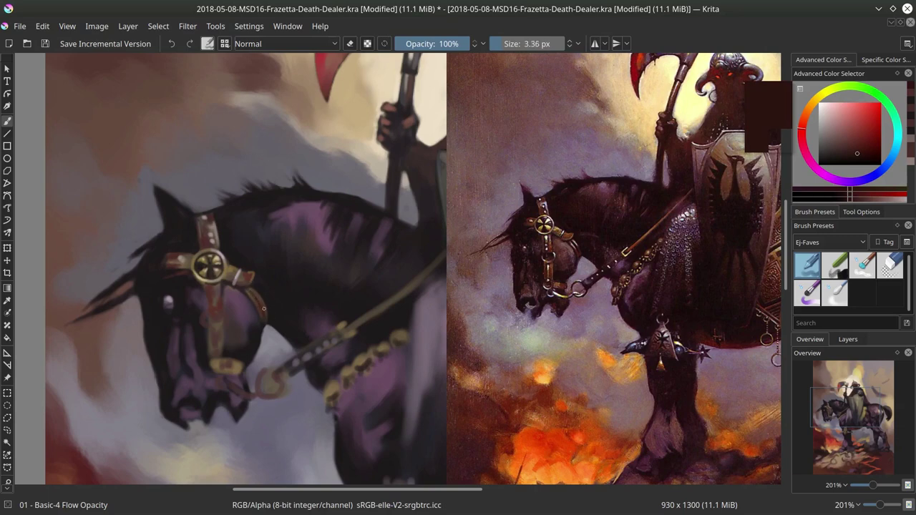
Add thin pale mauve highlights along the curved cheek strap, reducing the brush size to 2.97 px
left_click(236, 276, "ctrl")
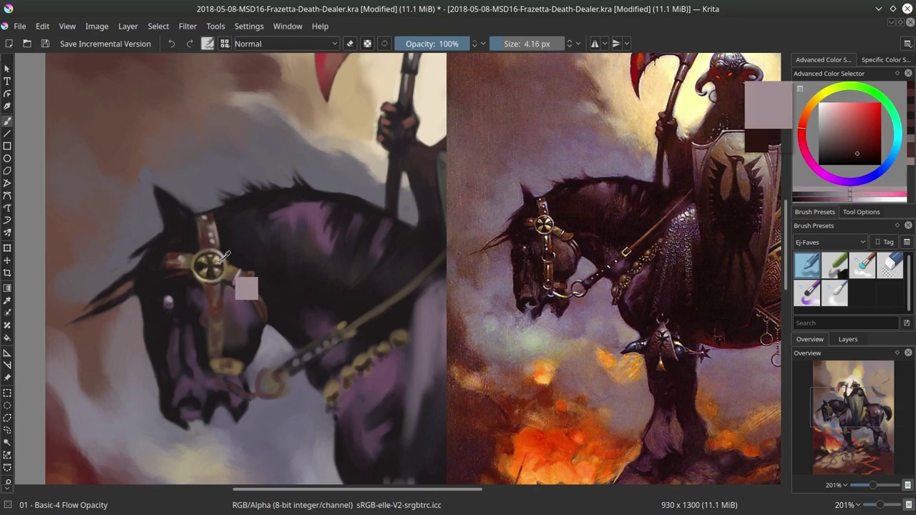
left_click(217, 255, "ctrl")
left_click(218, 249, "ctrl")
left_click_drag(217, 250, 215, 250)
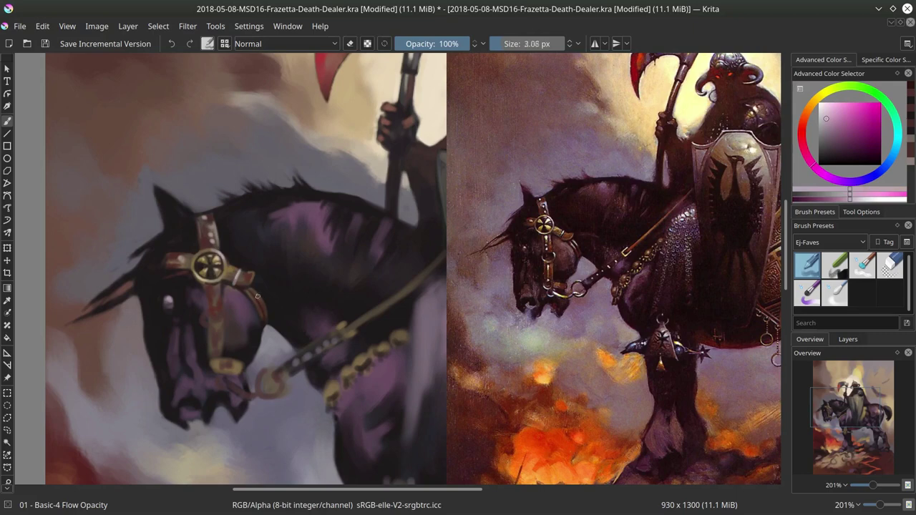
left_click_drag(259, 297, 250, 294)
key("l")
left_click_drag(397, 258, 392, 258)
left_click_drag(249, 289, 252, 293)
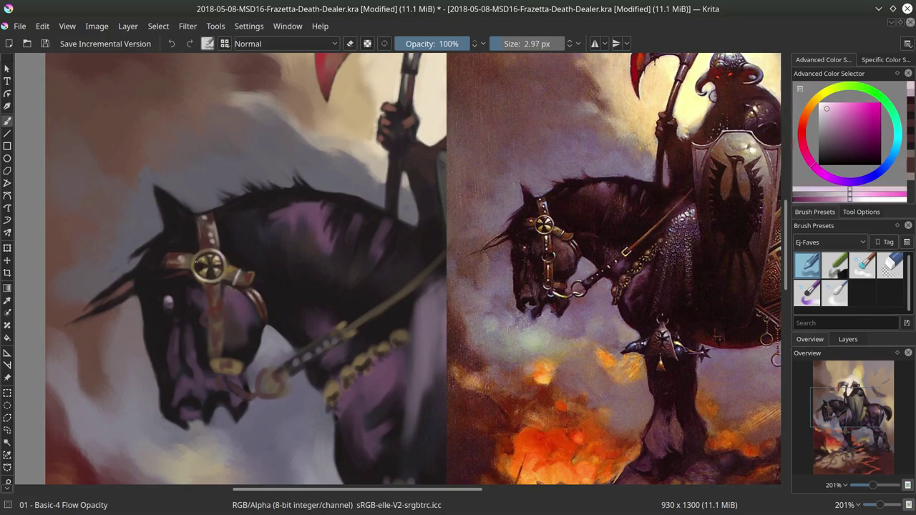
Repaint the upper cheek strap below the medallion in dark reddish brown, enlarging the brush to 4.76 px
left_click(233, 294, "ctrl")
mouse_move(216, 307)
left_mouse_down()
mouse_move(166, 259)
mouse_move(192, 252)
left_mouse_up()
left_click(197, 280, "ctrl")
left_click(176, 260, "ctrl")
left_click(186, 309, "ctrl")
left_click_drag(202, 315, 221, 317)
left_click(185, 289, "ctrl")
left_click(187, 247, "ctrl")
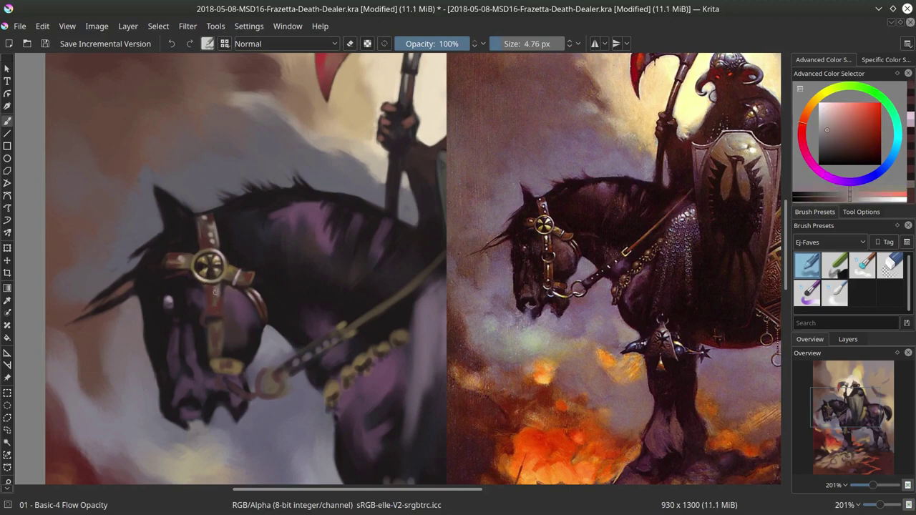
Deepen the leather shading just below the medallion with sampled dark red at a 4.76 px brush size
left_click(216, 290, "ctrl")
left_click(214, 291, "ctrl")
left_click(206, 289, "ctrl")
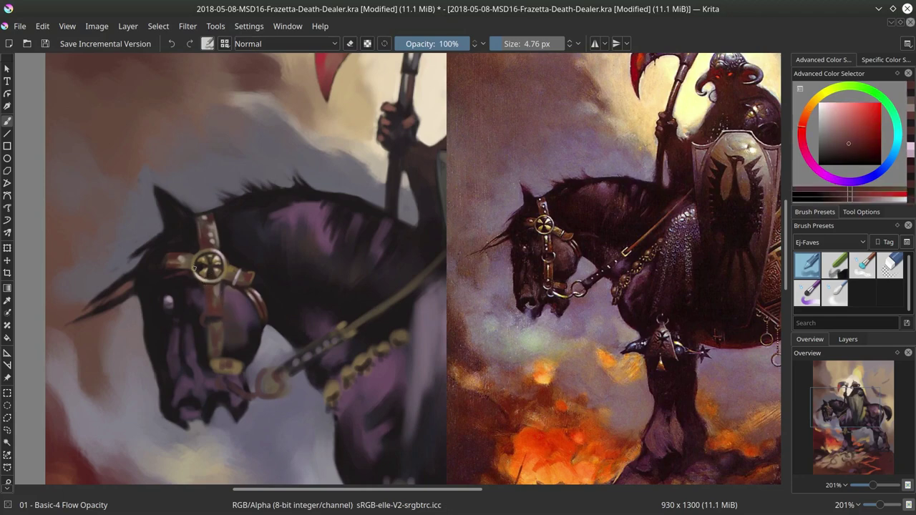
Add small pale cream studs along the strap below the medallion, reducing the brush size to 3.58 px
left_click(234, 270, "ctrl")
left_click(212, 294)
left_click_drag(215, 294, 214, 304, "shift")
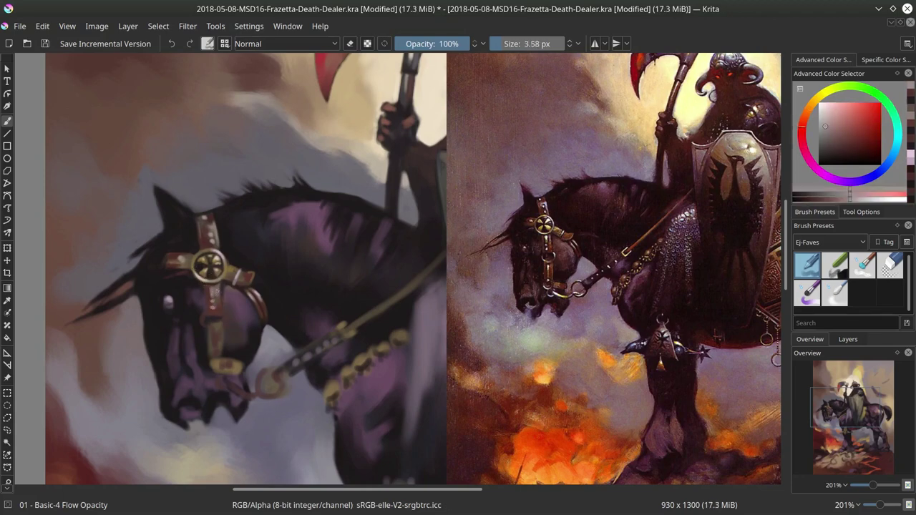
left_click(211, 299, "ctrl")
left_click(211, 299, "ctrl")
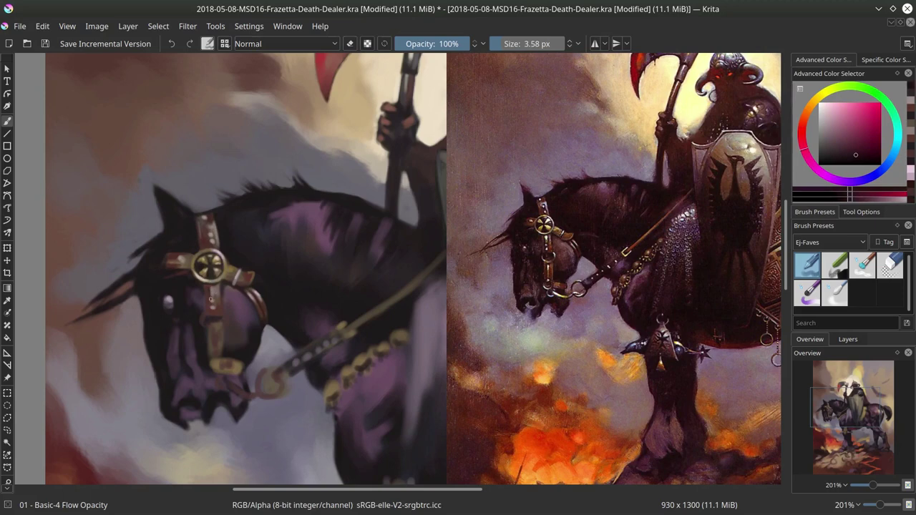
left_click(831, 113)
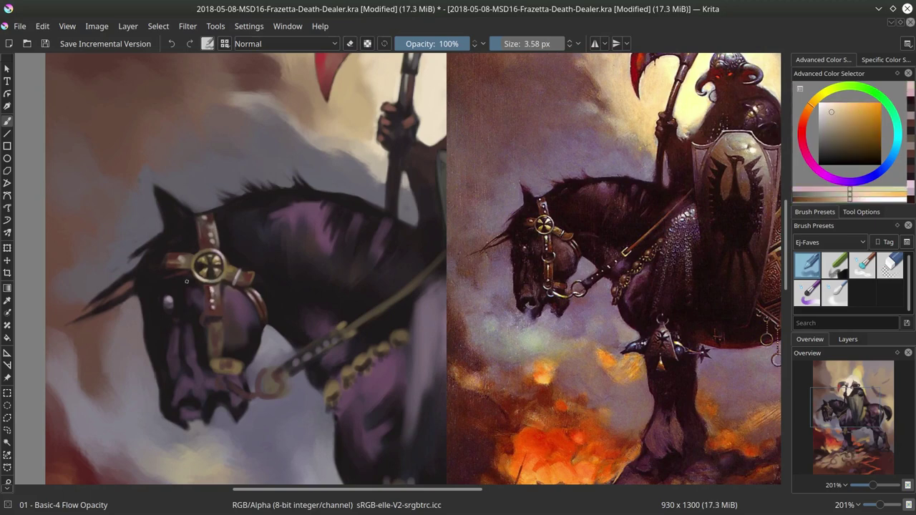
Refine the edges and shading of the strap below the medallion with sampled brown and dark red tones at 3.58 px
left_click(224, 282, "ctrl")
left_click(222, 285, "ctrl")
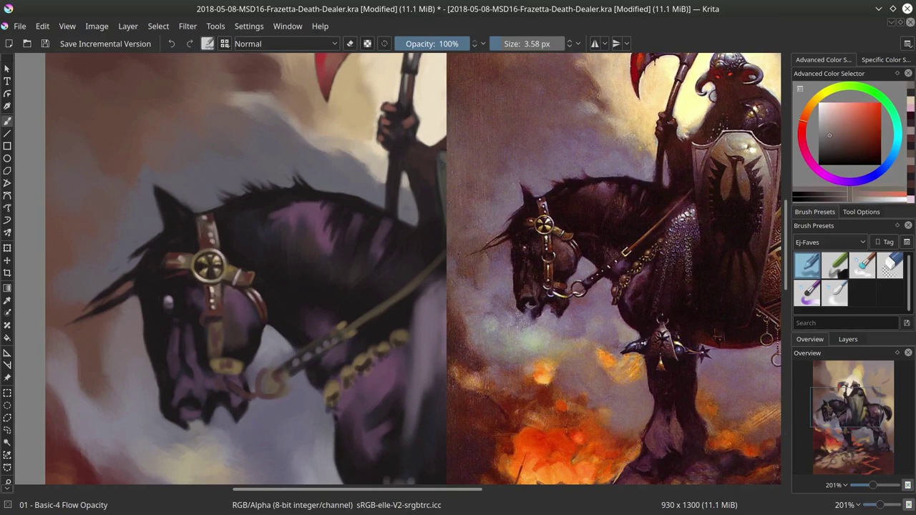
left_click(220, 286, "ctrl")
left_click(223, 307, "ctrl")
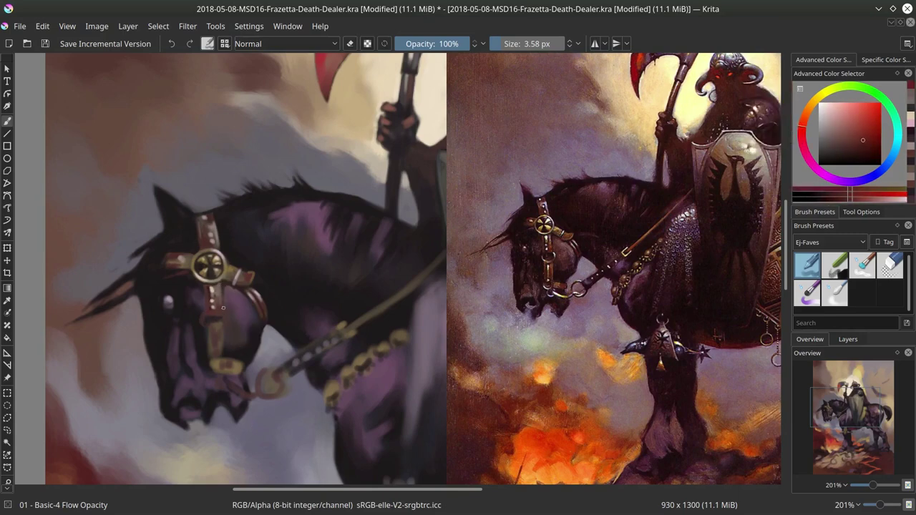
left_click(220, 286, "ctrl")
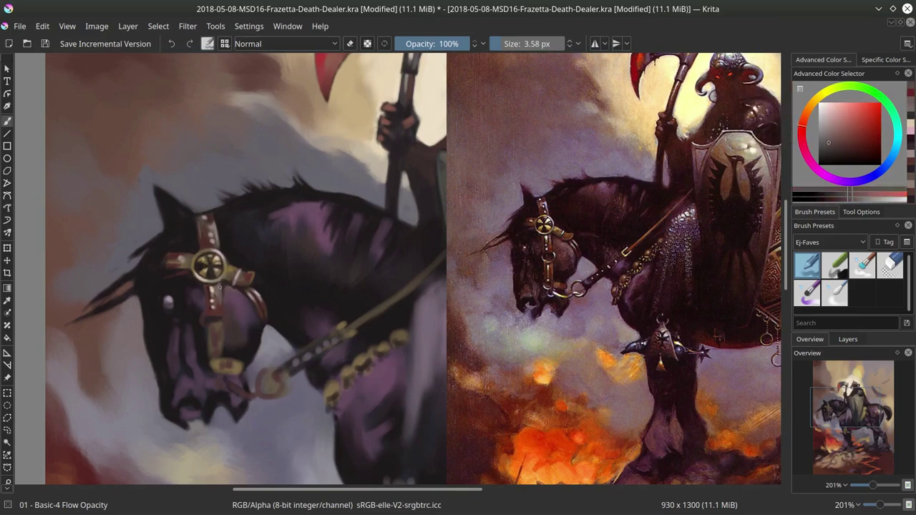
Darken the lower end of the studded strap below the medallion with sampled dark red
left_click(220, 250, "ctrl")
left_click(211, 330, "ctrl")
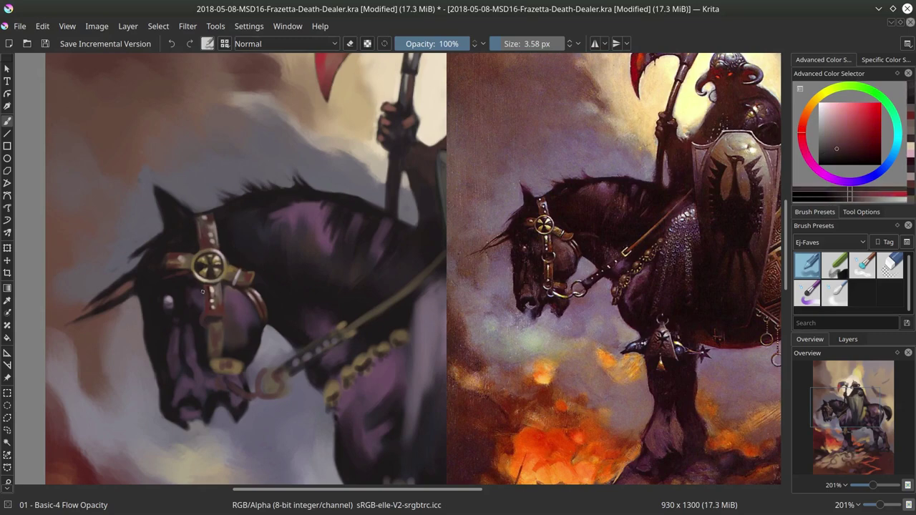
left_click_drag(212, 320, 223, 325)
left_click(224, 323, "ctrl")
Soften the strap's lower end with the Blender Textured Soft brush, then return to Basic-4 Flow at 4.34 px with a sampled dark red
left_click(862, 266)
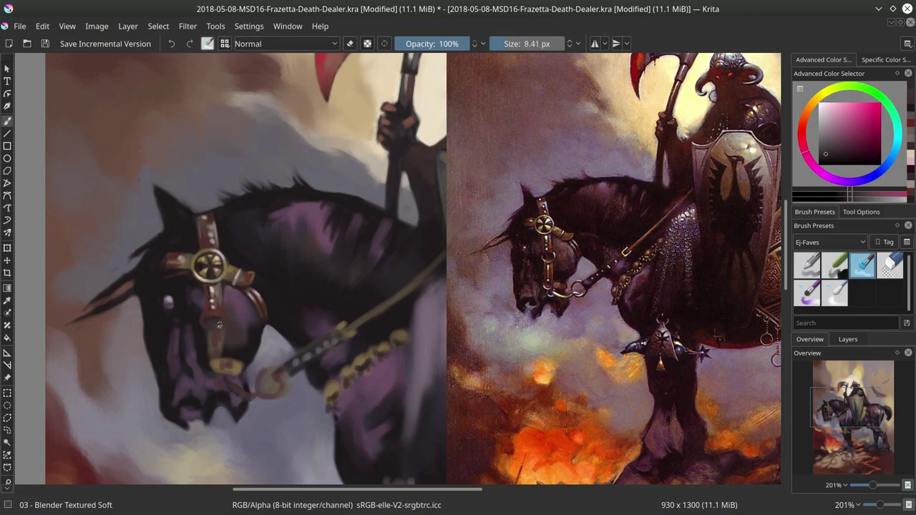
key("slash")
mouse_move(267, 325)
left_mouse_down("shift")
mouse_move(235, 322)
mouse_move(221, 309)
mouse_move(207, 319)
left_mouse_up("shift")
left_click(208, 44)
left_click(379, 350)
left_click(385, 379)
left_click(220, 311, "ctrl")
left_click(203, 315, "ctrl")
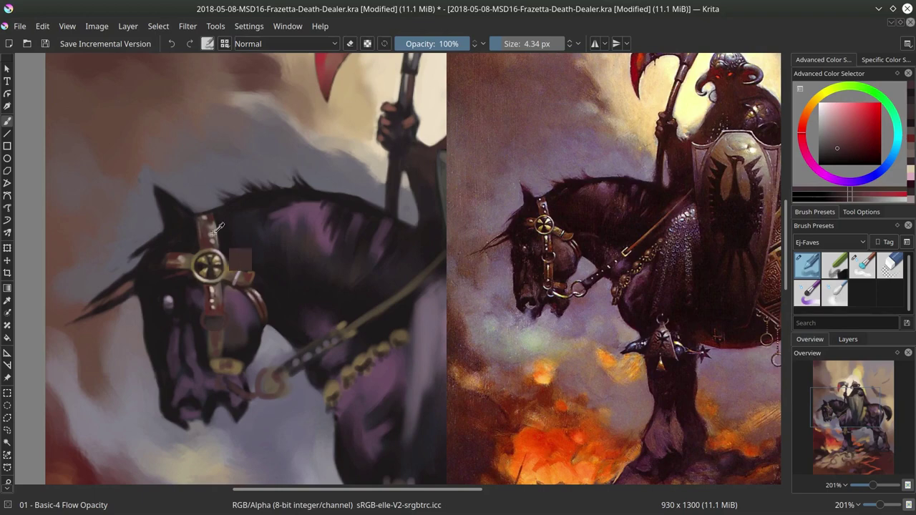
Paint the metal ring at the bottom of the studded strap, adding pale mauve highlights with a 2.61 px brush
left_click(213, 234, "ctrl")
mouse_move(211, 315)
left_mouse_down()
mouse_move(218, 324)
mouse_move(225, 314)
left_mouse_up()
left_click(826, 108)
left_click_drag(225, 312, 227, 318)
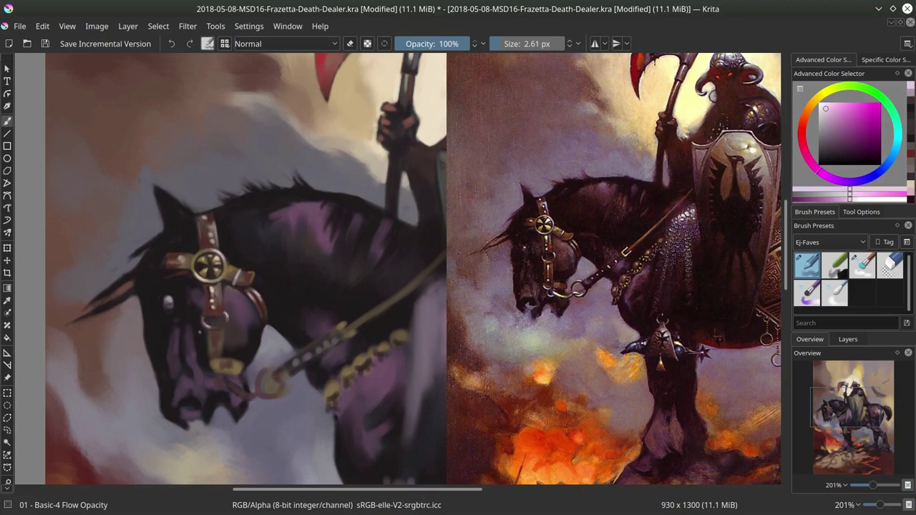
Paint the reddish brown leather loop at the lower end of the cheek strap near the mouth with a 5.22 px brush
left_click(224, 305, "ctrl")
key("bracketright")
key("bracketright")
key("bracketright")
key("bracketright")
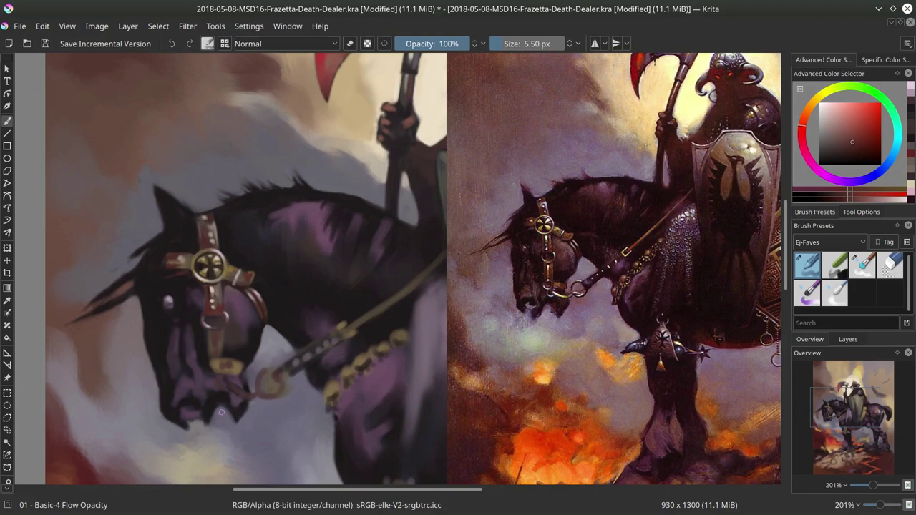
left_click(209, 310, "ctrl")
left_click_drag(210, 361, 208, 360)
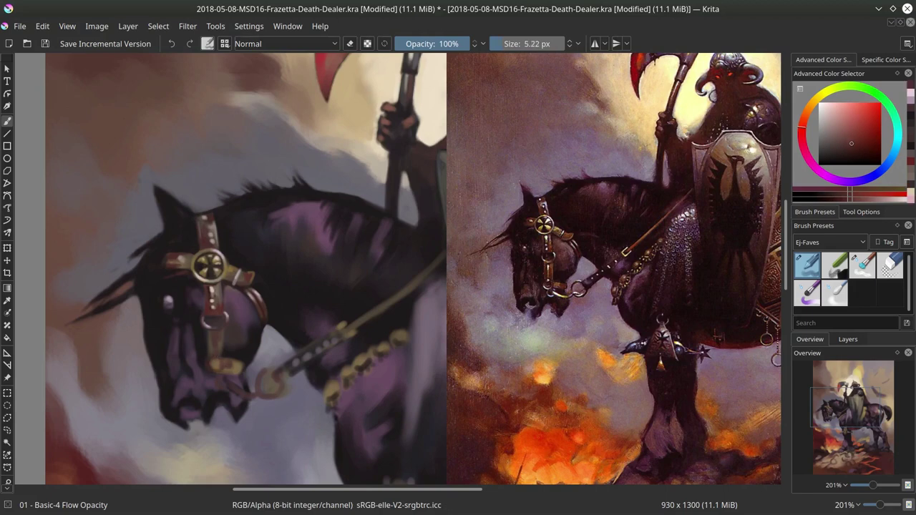
left_click(221, 378, "ctrl")
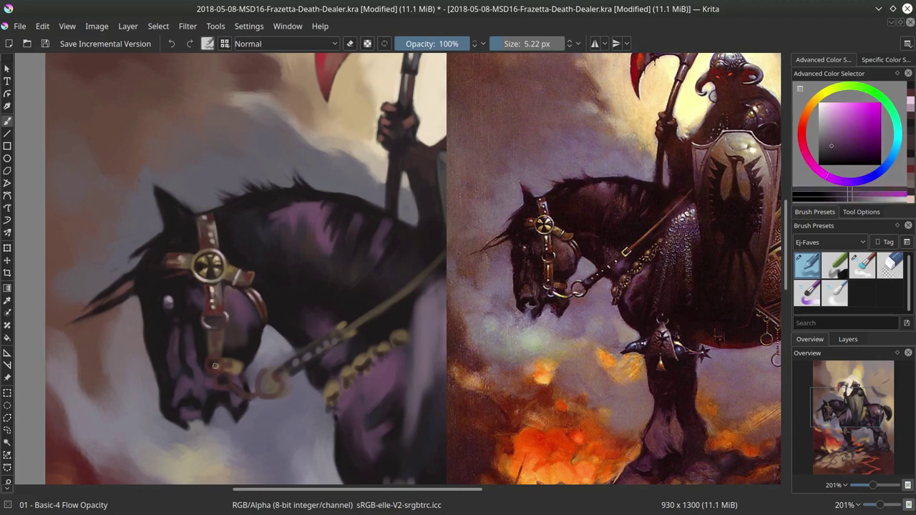
Repaint the cheek strap below the metal ring in dark reddish brown, varying the brush size between 3.91 and 4.68 px
left_click(259, 326, "ctrl")
left_click(213, 337, "ctrl")
key("bracketleft")
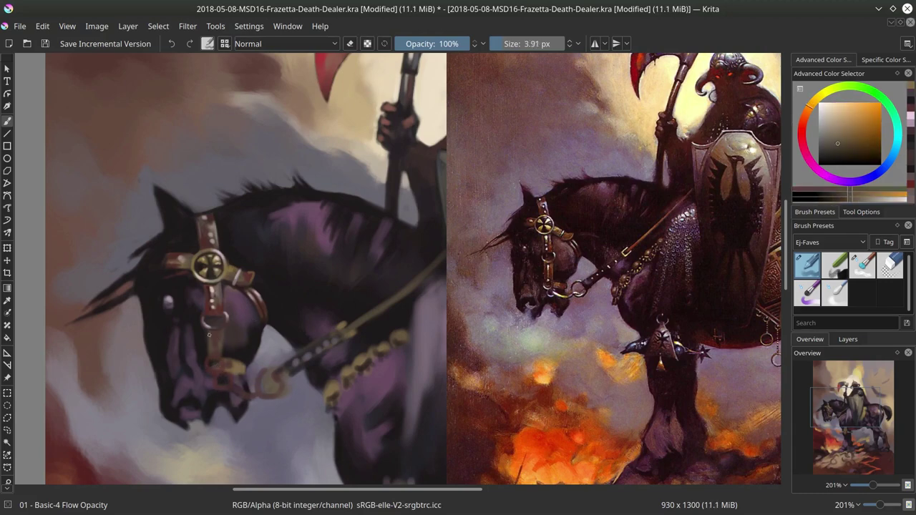
left_click(212, 312, "ctrl")
key("bracketright")
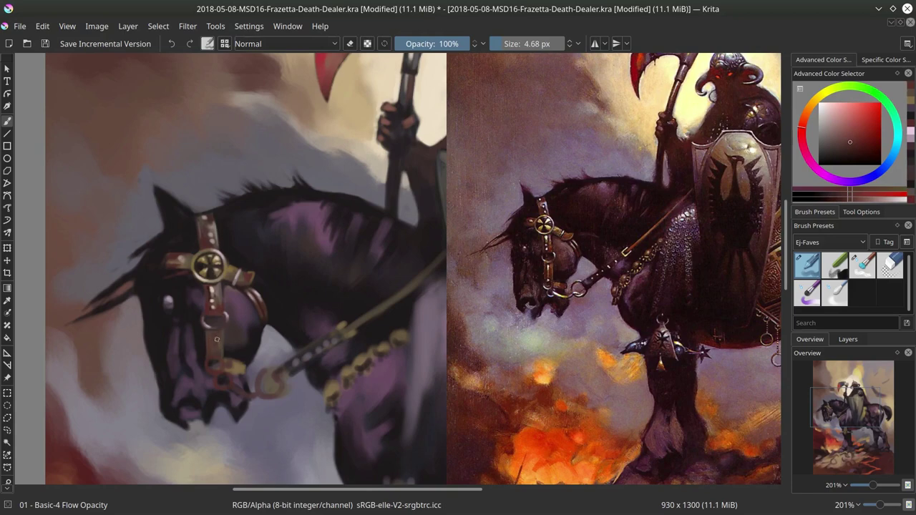
left_click(217, 340, "ctrl")
left_click(218, 343, "ctrl")
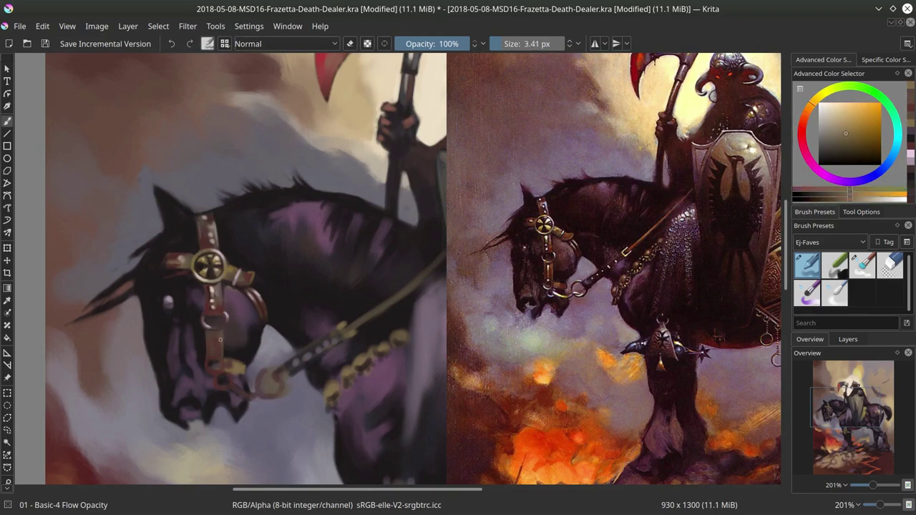
Paint a pale tan highlight down the centre of the lower cheek strap with a 3.22 px brush
left_click(213, 322, "ctrl")
left_click(169, 302, "ctrl")
key("bracketleft")
left_click(214, 351, "ctrl")
key("bracketright")
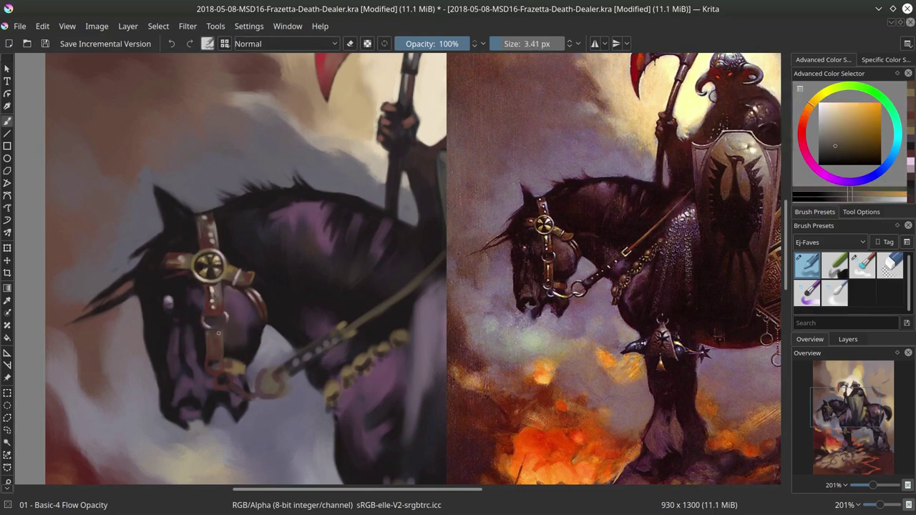
left_click(828, 124)
left_click_drag(213, 335, 214, 346)
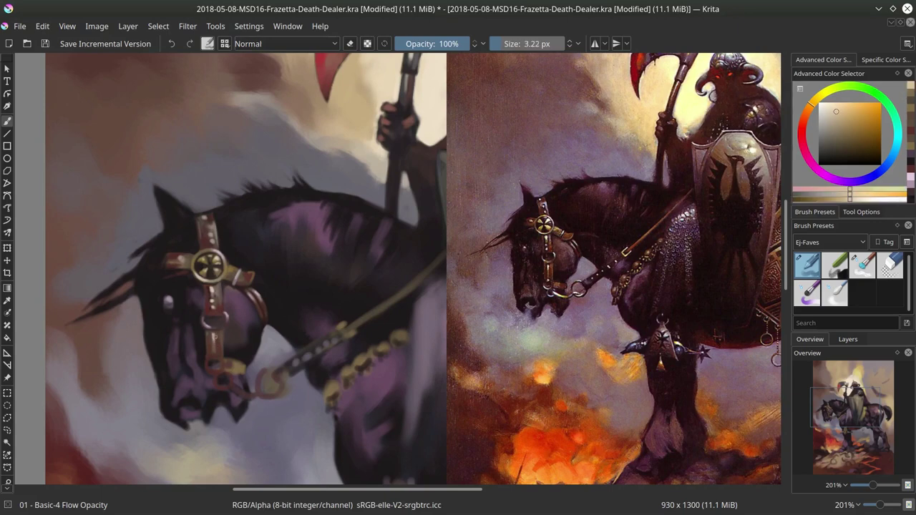
Paint a mauve stud at the base of the lower cheek strap, adding a lighter highlight with a 2.85 px brush
left_click(167, 306, "ctrl")
left_click(216, 360, "shift")
left_click(215, 361)
left_click(827, 125)
left_click(214, 360)
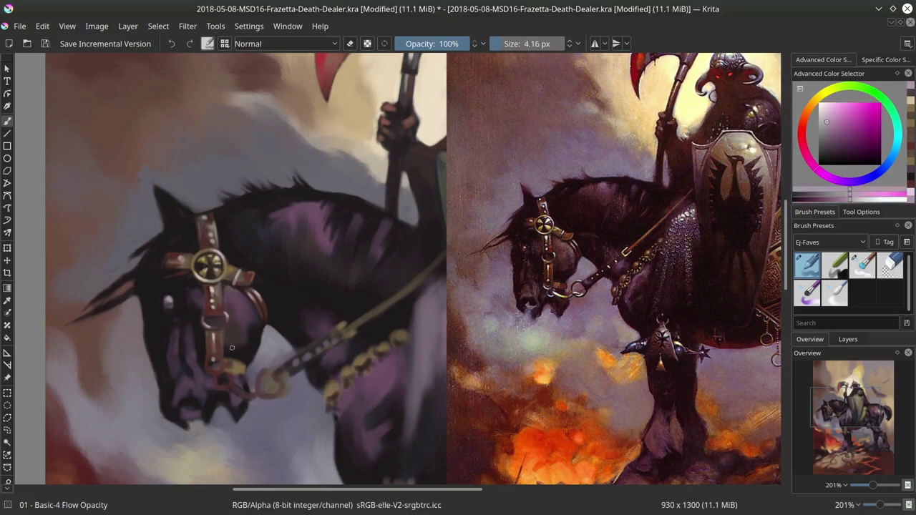
left_click(215, 360, "shift")
left_click(828, 113)
left_click(214, 360, "shift")
left_click(214, 360)
left_click(216, 365, "ctrl")
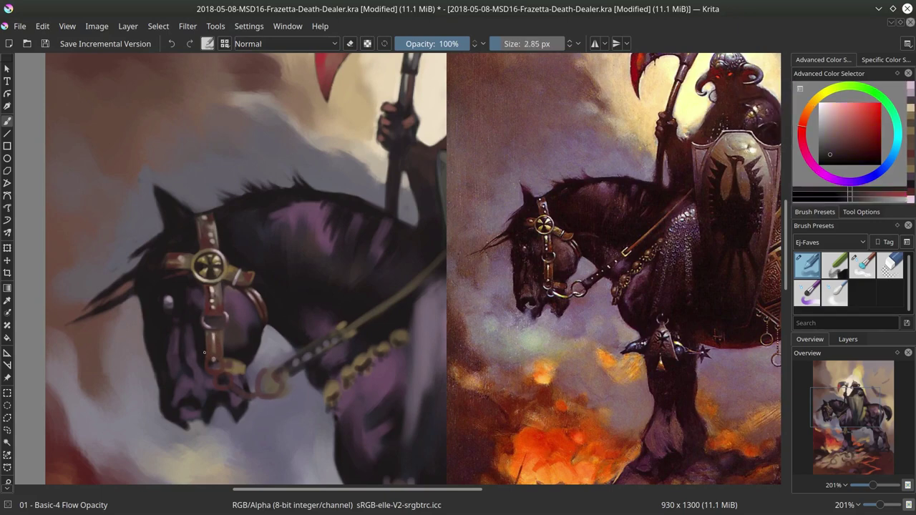
Define the small ring beneath the lower cheek strap with dark and reddish brown tones and pale cream highlights at 2.85 px
left_click(215, 365)
left_click(216, 368, "ctrl")
left_click(217, 367)
left_click(218, 370, "ctrl")
left_click(215, 357, "ctrl")
left_click(215, 362)
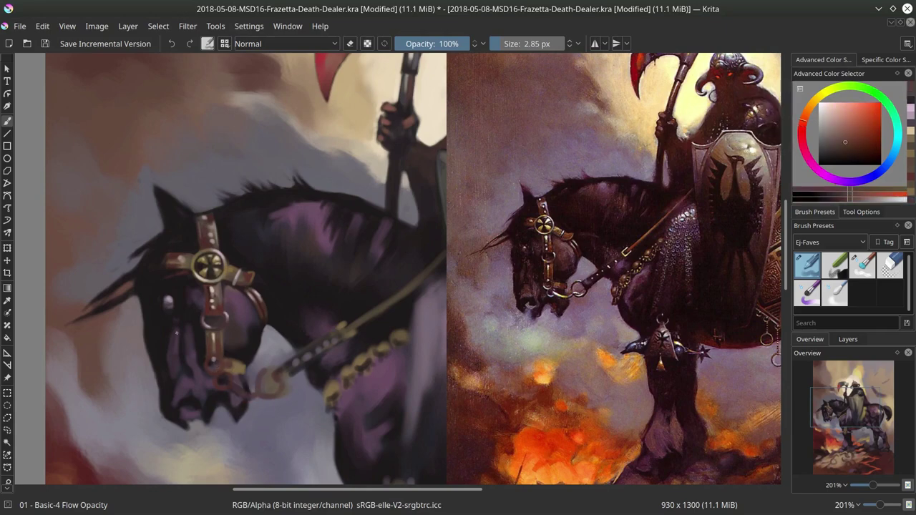
left_click(231, 392, "ctrl")
left_click(233, 367)
left_click(220, 331, "ctrl")
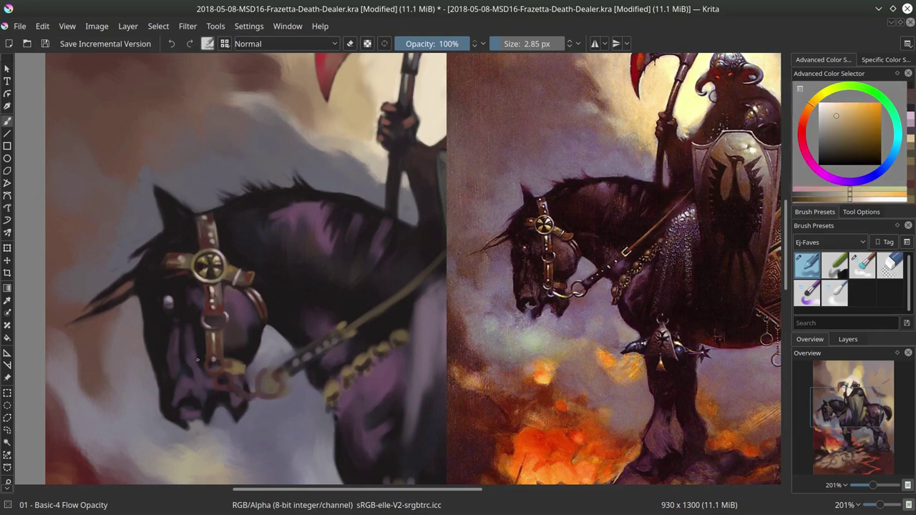
left_click(217, 368, "ctrl")
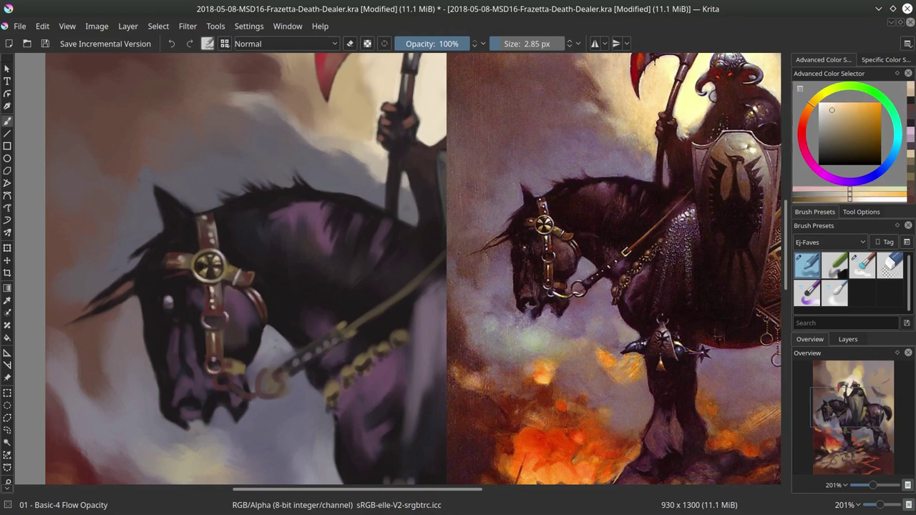
Reshape the short ochre strap behind the mouth by painting its edges with sampled dark purple and background violet-grey at 5.13 px
left_click(239, 367, "ctrl")
key("bracketright")
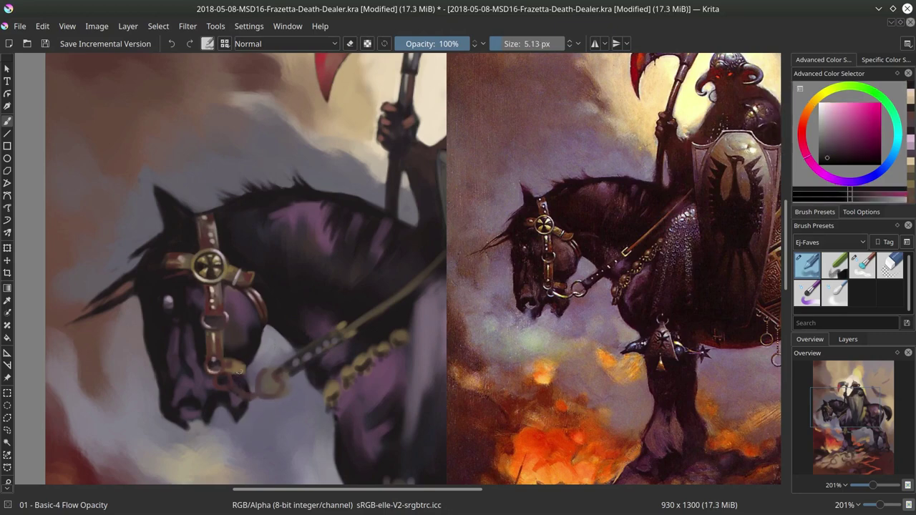
mouse_move(243, 371)
left_mouse_down()
mouse_move(231, 372)
mouse_move(243, 372)
left_mouse_up()
left_click(236, 355, "ctrl")
left_click(244, 369, "ctrl")
left_click(245, 354, "ctrl")
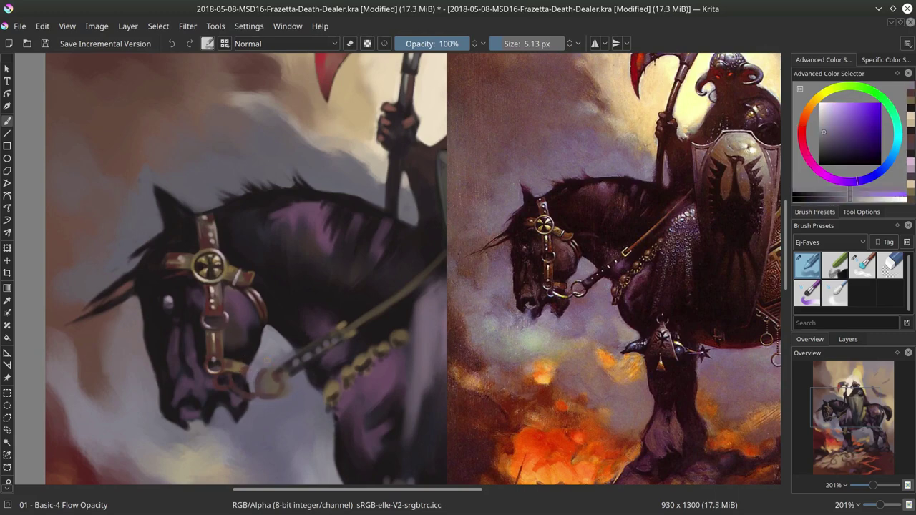
Touch up the short strap behind the mouth in ochre at 4.17 px, switching briefly to the Blender Textured Soft brush
left_click(240, 372, "ctrl")
left_click(239, 370, "ctrl")
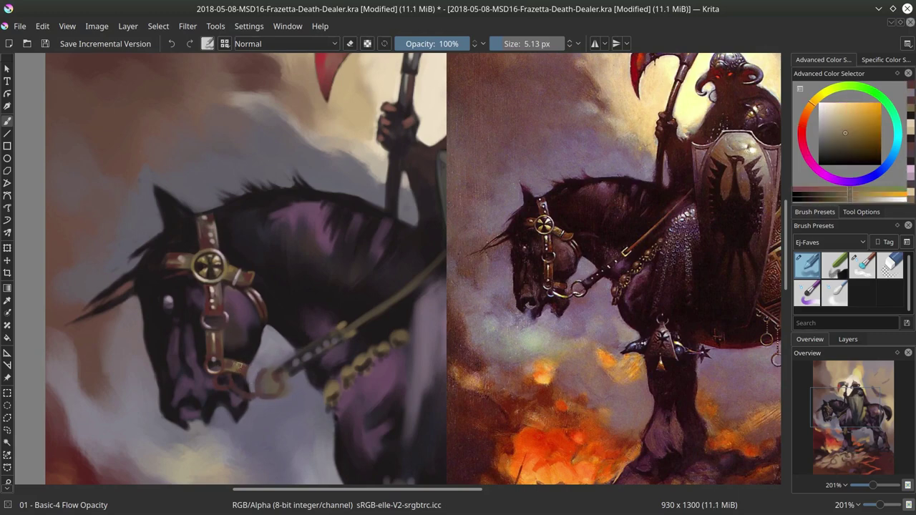
key("bracketleft")
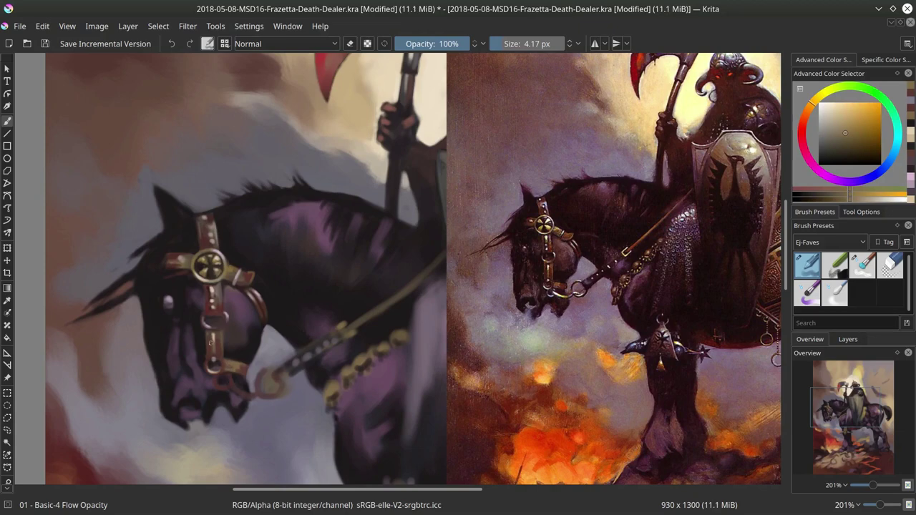
left_click(210, 343, "ctrl")
key("slash")
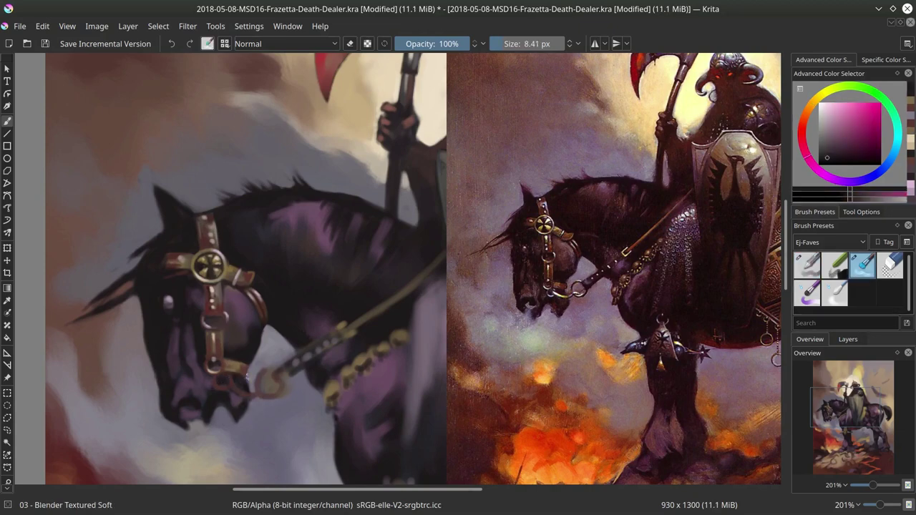
key("slash")
key("slash")
key("slash")
Paint the curved rein link from the mouth to the large rein ring with a lightened sampled colour at 3.08 px
left_click(217, 381, "ctrl")
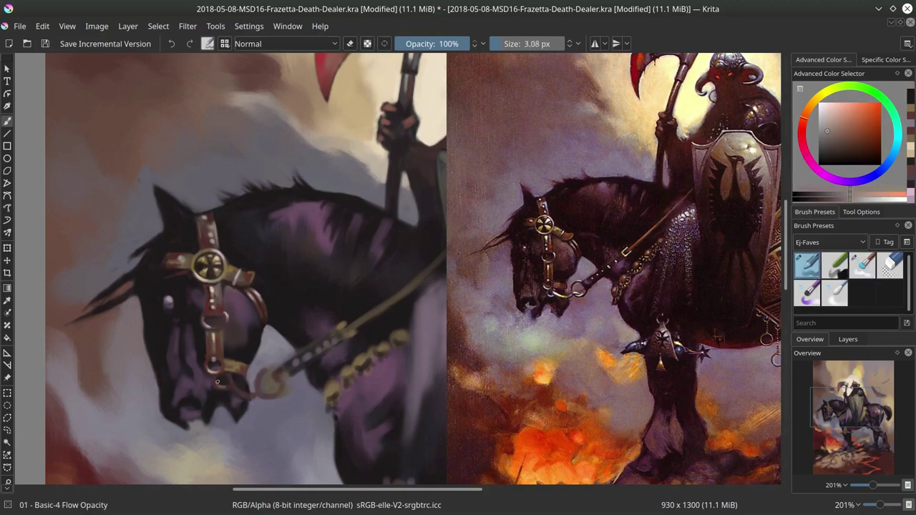
key("l")
key("l")
mouse_move(216, 380)
left_mouse_down()
mouse_move(254, 398)
mouse_move(265, 383)
left_mouse_up()
key("l")
key("l")
Open up the centre of the large rein ring with sampled background violet-grey, enlarging the brush to 9.41 px
left_click(255, 302, "ctrl")
left_click(234, 269, "ctrl")
left_click(276, 357, "ctrl")
mouse_move(266, 385)
left_mouse_down()
mouse_move(272, 377)
mouse_move(266, 388)
left_mouse_up()
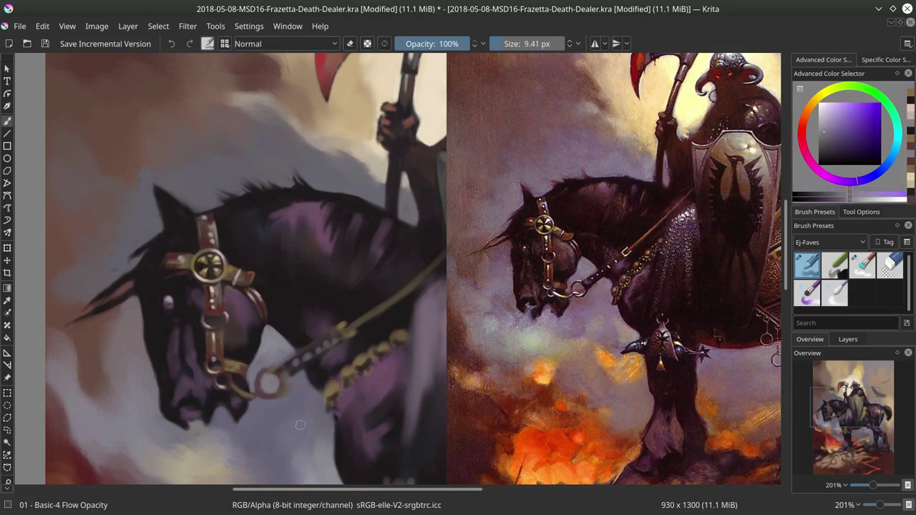
Repaint the dark rein leather where it joins the large ring with a 6.54 px brush
left_click(279, 376, "ctrl")
key("bracketleft")
key("bracketleft")
key("bracketleft")
key("bracketleft")
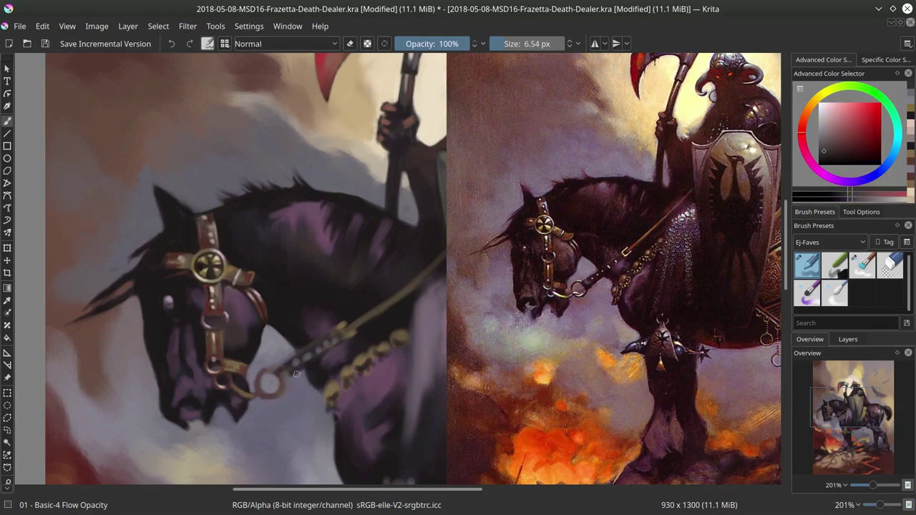
Refine the large rein ring's rim and opening with sampled brown, violet-grey and dark purple, using brush sizes of 4.74 and 5.37 px
left_click(274, 387, "ctrl")
left_click(259, 390, "ctrl")
mouse_move(262, 388)
left_mouse_down()
mouse_move(276, 395)
mouse_move(278, 385)
left_mouse_up()
left_click(270, 385, "ctrl")
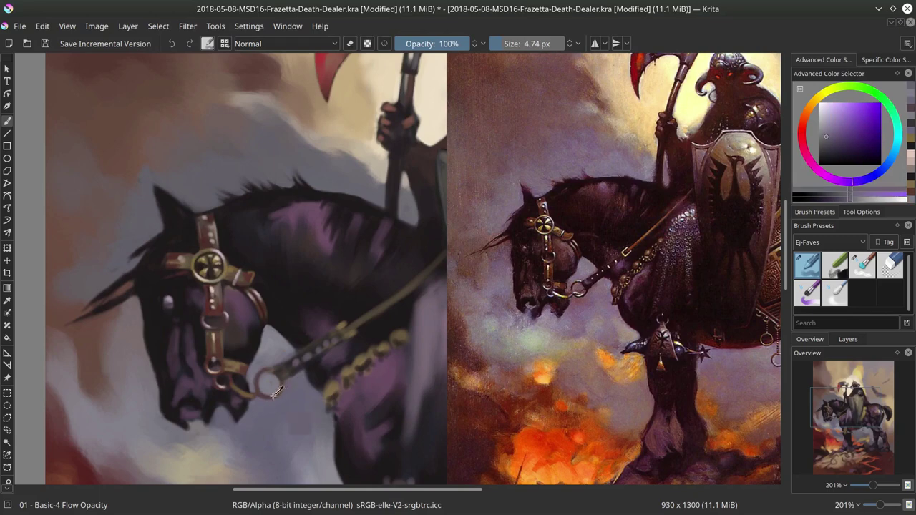
left_click(272, 372, "ctrl")
key("bracketleft")
key("bracketright")
key("bracketright")
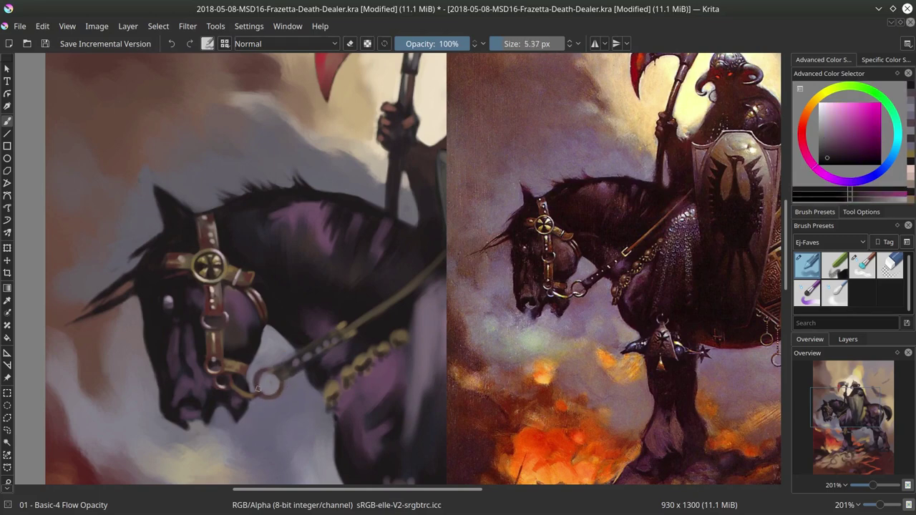
Highlight the curved rein link and large ring with sampled and lightened tan, using brush sizes of 3.23 and 2.73 px
left_click(261, 392, "ctrl")
key("bracketleft")
key("bracketleft")
key("bracketleft")
left_click(254, 395, "ctrl")
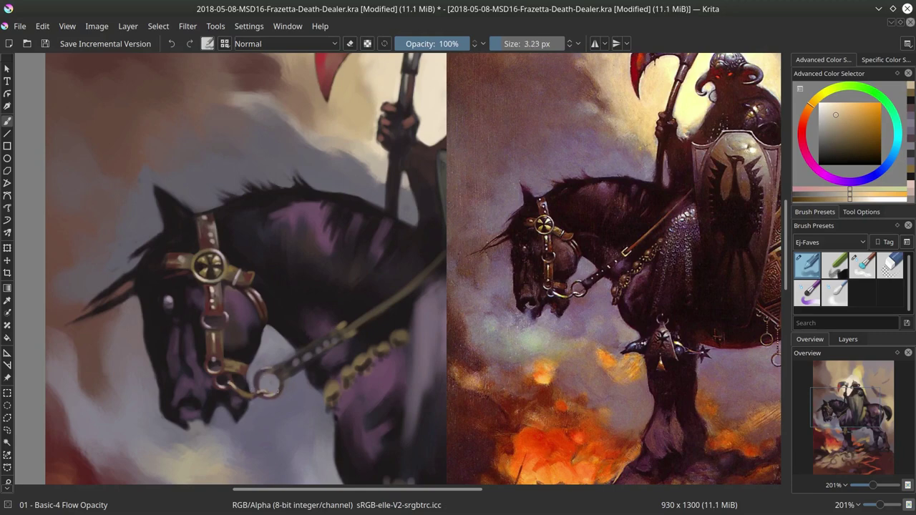
left_click(830, 114)
key("bracketleft")
key("bracketleft")
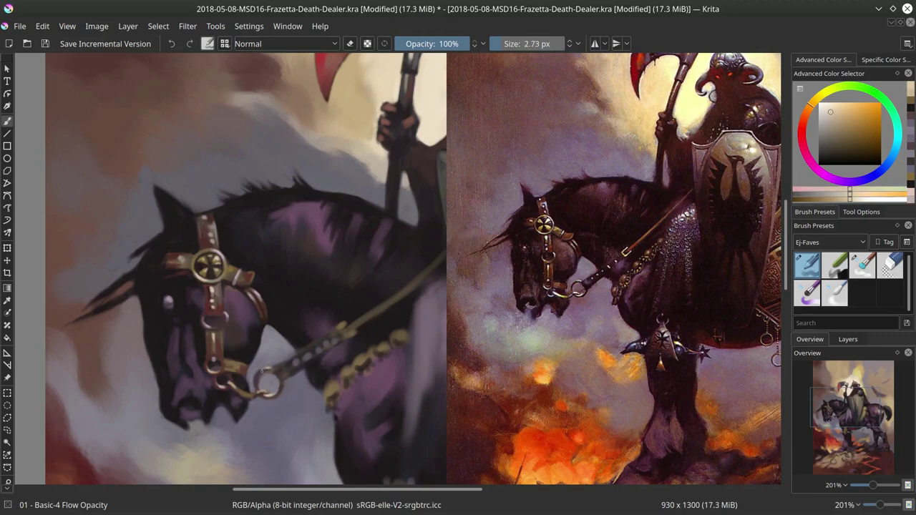
Refine the studded rein leather beside the large ring with sampled dark purple, brown and violet-grey, at 3.72 and 6.51 px
left_click(291, 374, "ctrl")
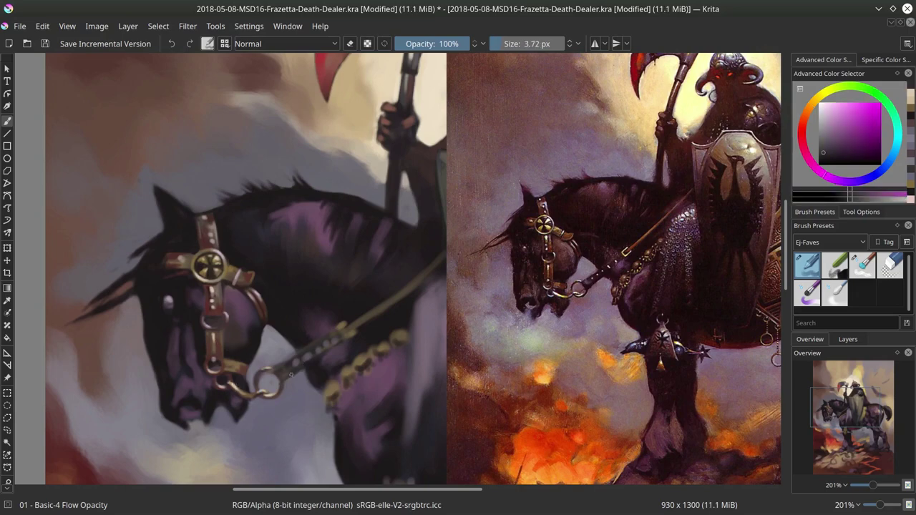
left_click(281, 375, "ctrl")
left_click(309, 350, "ctrl")
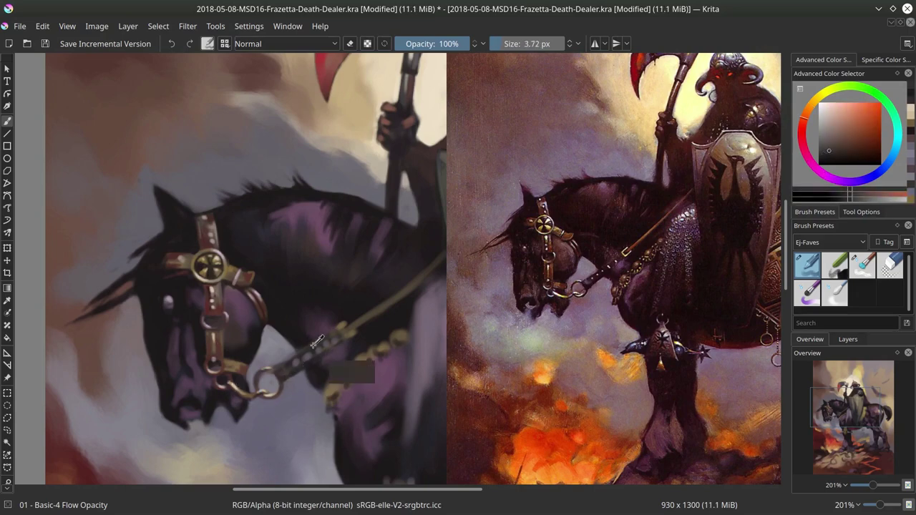
left_click(316, 345, "ctrl")
left_click(321, 335, "ctrl")
mouse_move(320, 336)
left_mouse_down()
mouse_move(312, 340)
mouse_move(318, 337)
left_mouse_up()
left_click(336, 370, "ctrl")
left_click(315, 336, "ctrl")
left_click(287, 332, "ctrl")
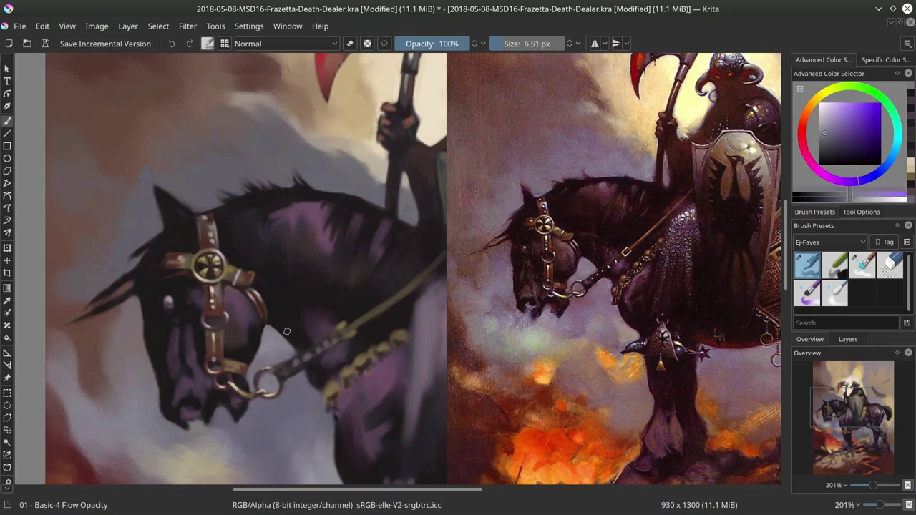
Save the document and shift the reference image away from the horse to uncover more of the rein and shield
left_click(45, 44)
left_click(392, 15)
left_click(392, 14)
left_click(7, 377)
left_click_drag(501, 322, 545, 321)
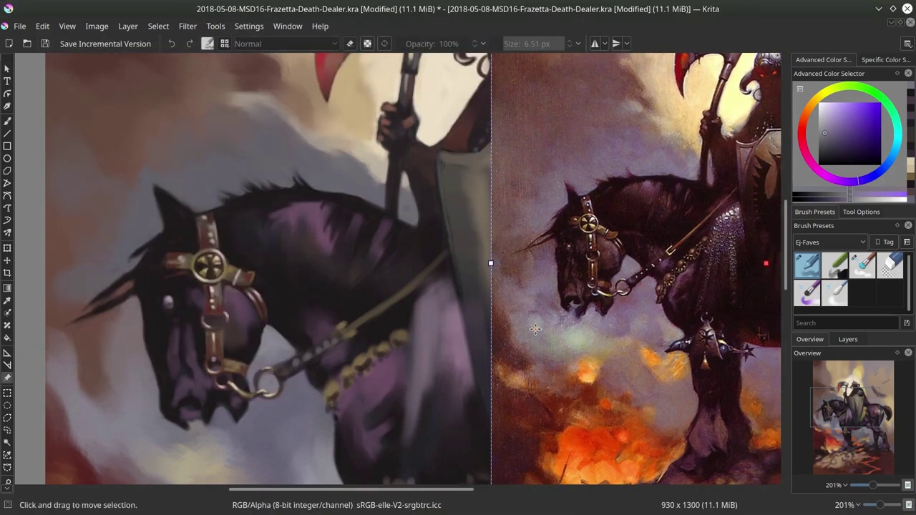
Repaint the upper rein strap across the horse's shoulder in sampled reddish brown with a 6.09 px brush
left_click(7, 122)
left_click(398, 307, "ctrl")
left_click_drag(396, 308, 403, 308)
mouse_move(391, 309)
left_mouse_down()
mouse_move(421, 280)
mouse_move(409, 295)
left_mouse_up()
left_click(399, 309, "ctrl")
key("bracketleft")
key("bracketleft")
key("bracketleft")
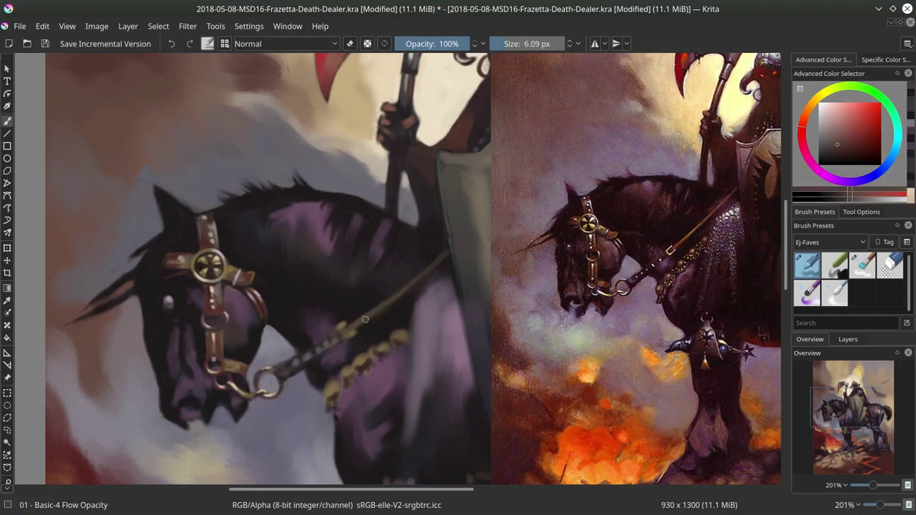
Refine the upper rein strap's light and shadow edges with tan and dark maroon, reducing the brush to 4.30 px
left_click(365, 326, "ctrl")
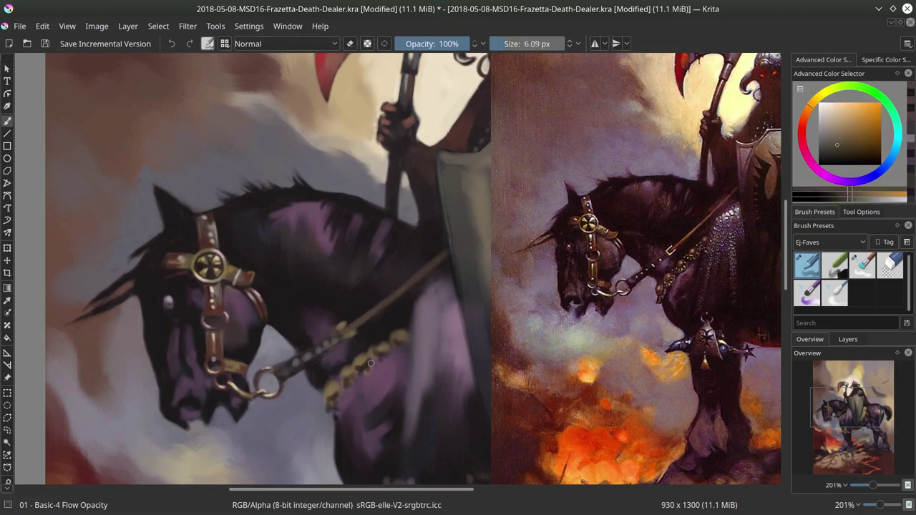
left_click(841, 131)
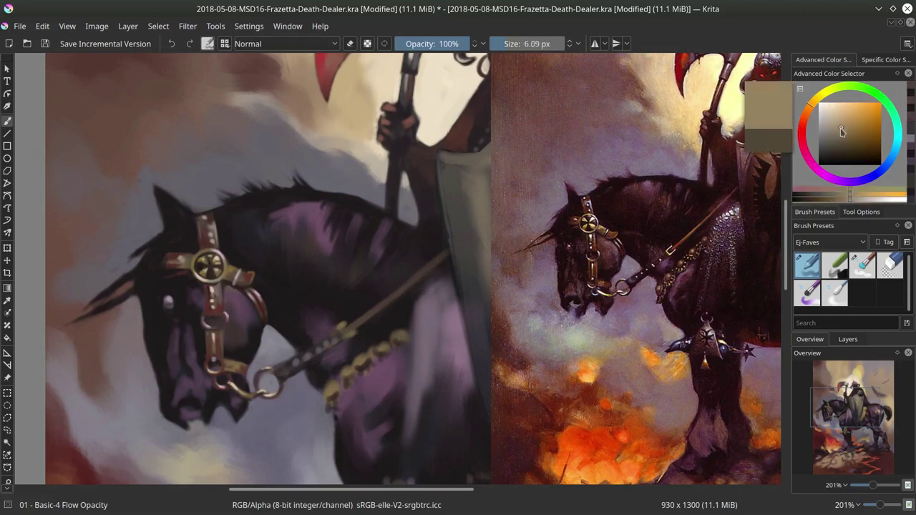
left_click(371, 313, "ctrl")
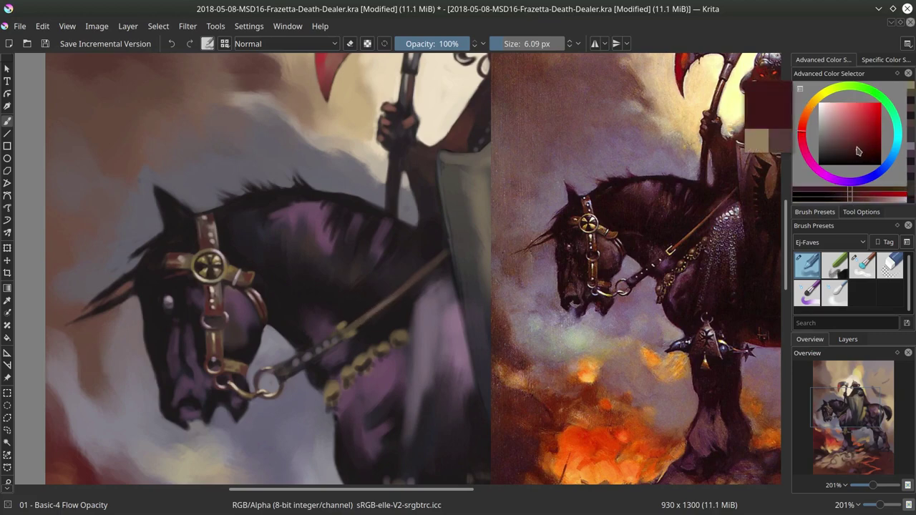
key("bracketleft")
key("bracketleft")
left_click(348, 311, "ctrl")
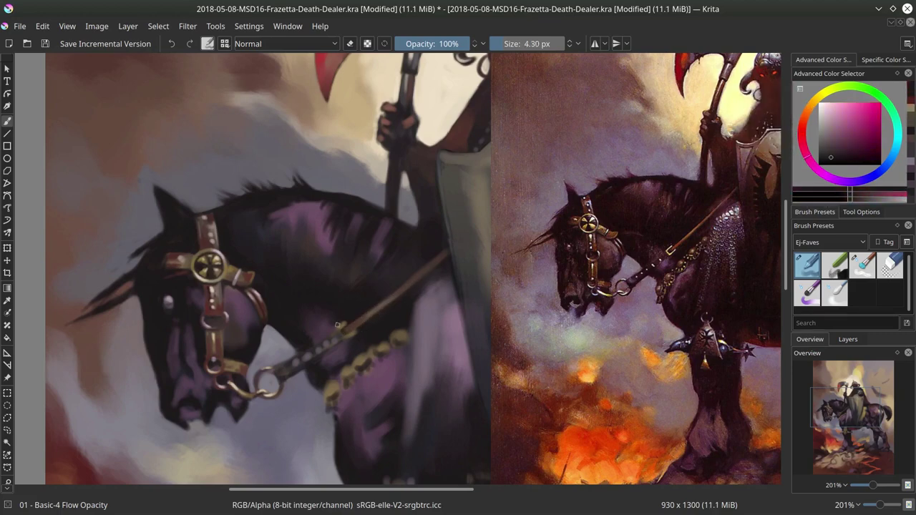
Paint the tan metal buckle joining the upper strap to the studded rein, using sampled strap and dark coat colours
left_click(342, 332, "ctrl")
left_click(344, 328, "ctrl")
left_click(342, 331, "ctrl")
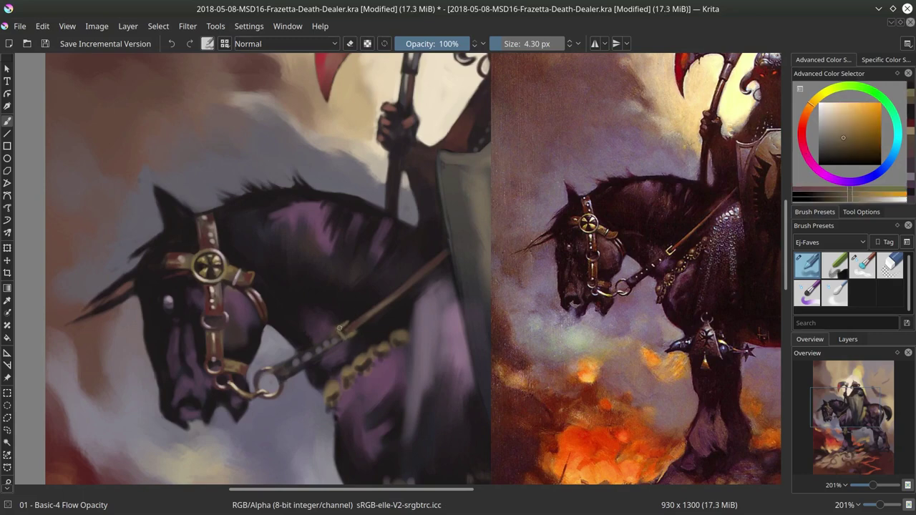
left_click(349, 327, "ctrl")
mouse_move(339, 328)
left_mouse_down()
mouse_move(349, 322)
mouse_move(353, 333)
mouse_move(346, 322)
mouse_move(357, 331)
mouse_move(343, 341)
mouse_move(335, 334)
mouse_move(281, 375)
mouse_move(305, 358)
left_mouse_up()
left_click(352, 333, "ctrl")
left_click(356, 370, "ctrl")
left_click(355, 370, "ctrl")
left_click(363, 359, "ctrl")
left_click(353, 339, "ctrl")
Repaint the rein leather between the buckle and large ring with sampled dark tones, cleaning up the old studs
left_click(303, 352, "ctrl")
left_click(320, 341, "ctrl")
left_click(320, 340, "ctrl")
left_click(240, 341, "ctrl")
left_click(302, 360, "ctrl")
left_click(288, 367, "ctrl")
left_click(284, 367, "ctrl")
left_click(293, 364, "ctrl")
left_click(290, 364, "ctrl")
left_click(285, 370, "ctrl")
left_click(286, 370, "ctrl")
Dot light violet-grey studs along the rein leather up to the buckle with a 4.68 px brush
left_click(264, 371, "ctrl")
left_click(298, 362)
left_click(307, 357)
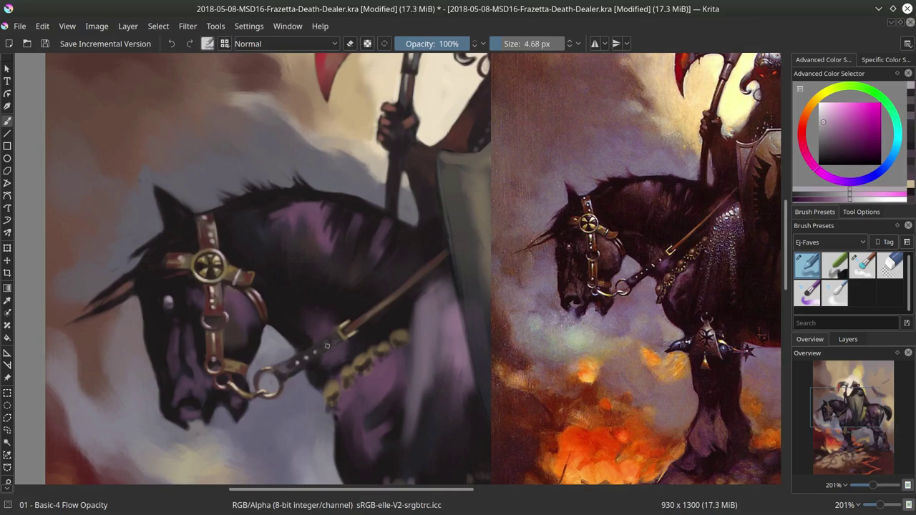
left_click(325, 346)
left_click(335, 341)
Clean up the coat around the studded rein with sampled dark purple at 4.68 px and save the document
left_click(337, 314, "ctrl")
left_click(323, 376, "ctrl")
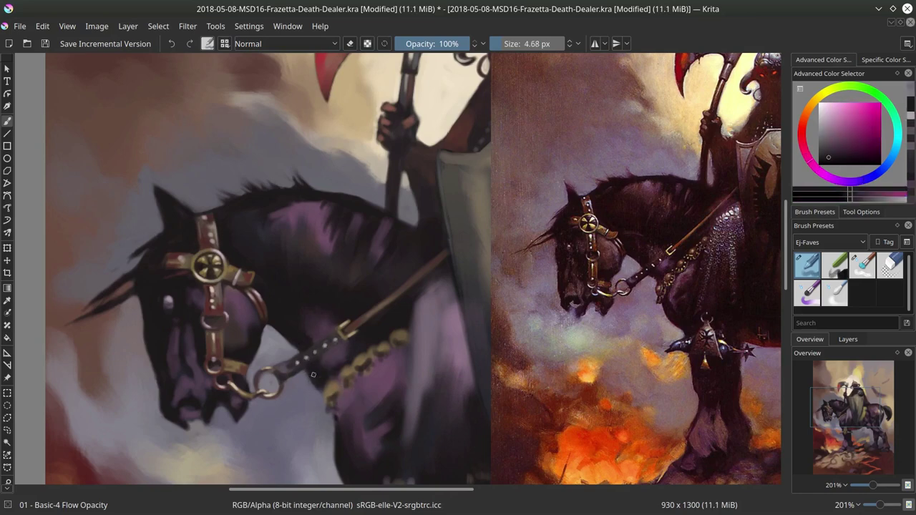
left_click_drag(314, 332, 295, 347)
left_click(327, 378, "ctrl")
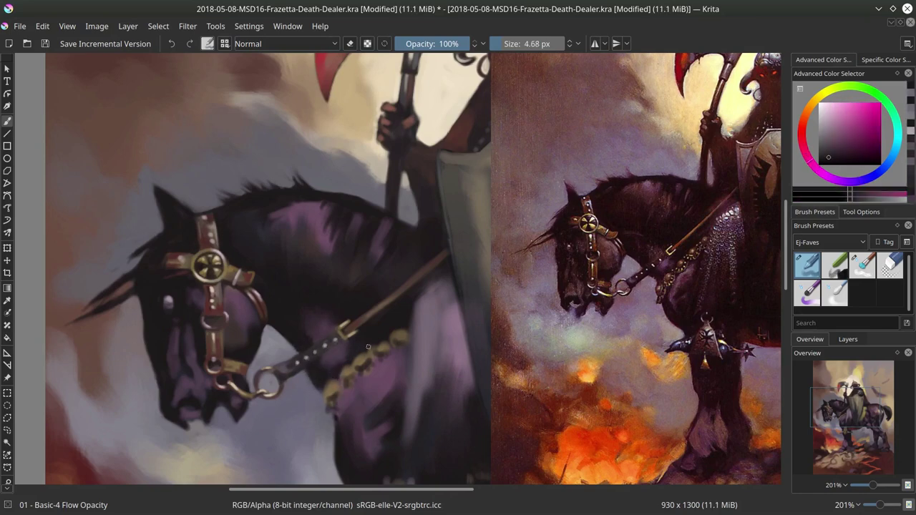
left_click(45, 44)
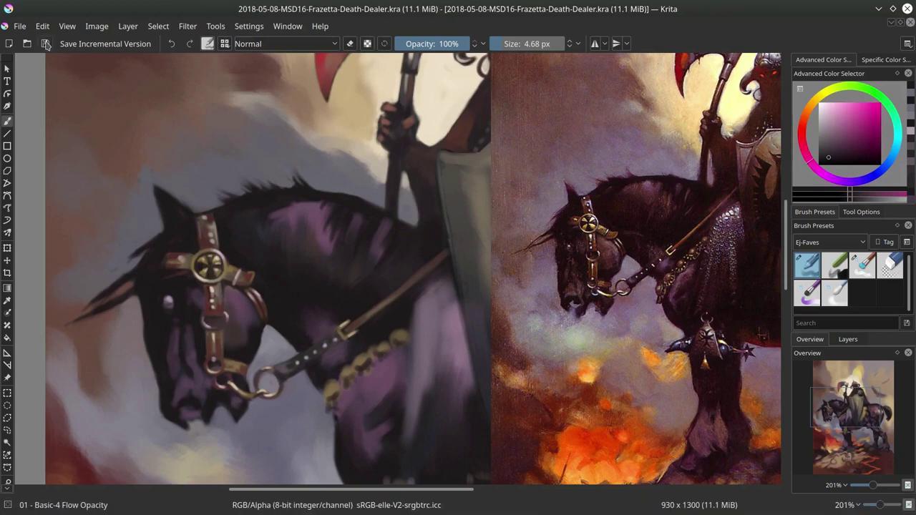
Dab red gems along the horse's chest band with red sampled from the bridle, using an 8.23 px brush
left_click(217, 304, "ctrl")
left_click_drag(332, 388, 336, 388)
left_click_drag(332, 387, 348, 372)
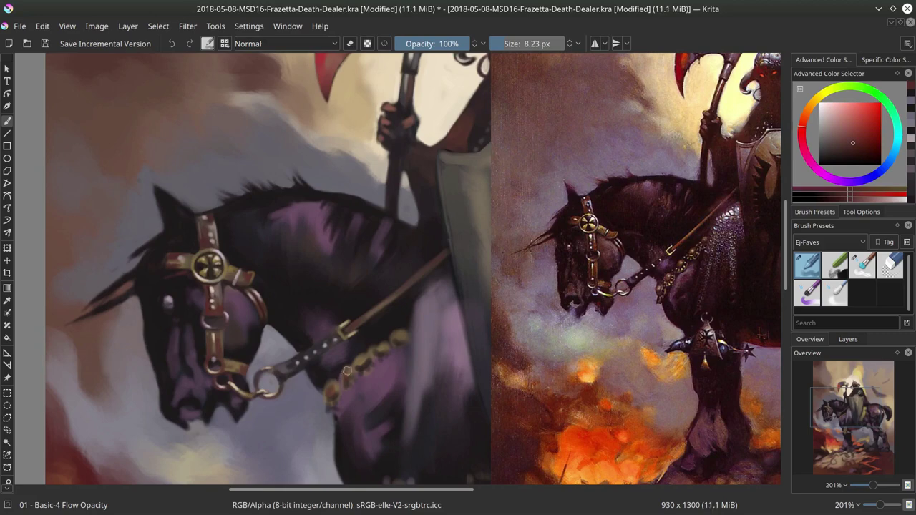
left_click(361, 362)
left_click(371, 352)
left_click(384, 346)
left_click(404, 333)
Trim the chest band's outline with sampled dark purple at 4.22 and 7.09 px, and soften it using Blender Textured Soft
left_click_drag(364, 282, 349, 282)
left_click(342, 372, "ctrl")
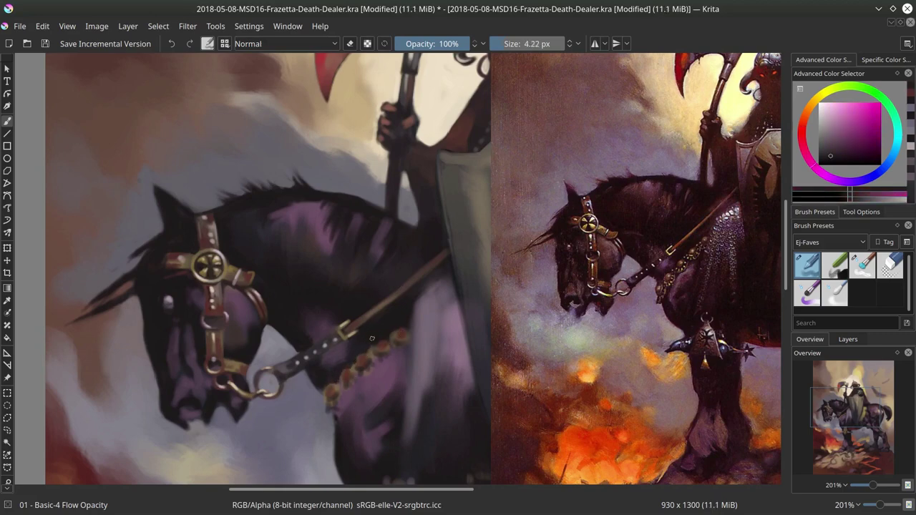
left_click(339, 433, "ctrl")
left_click_drag(339, 415, 348, 415)
left_click_drag(343, 396, 390, 353)
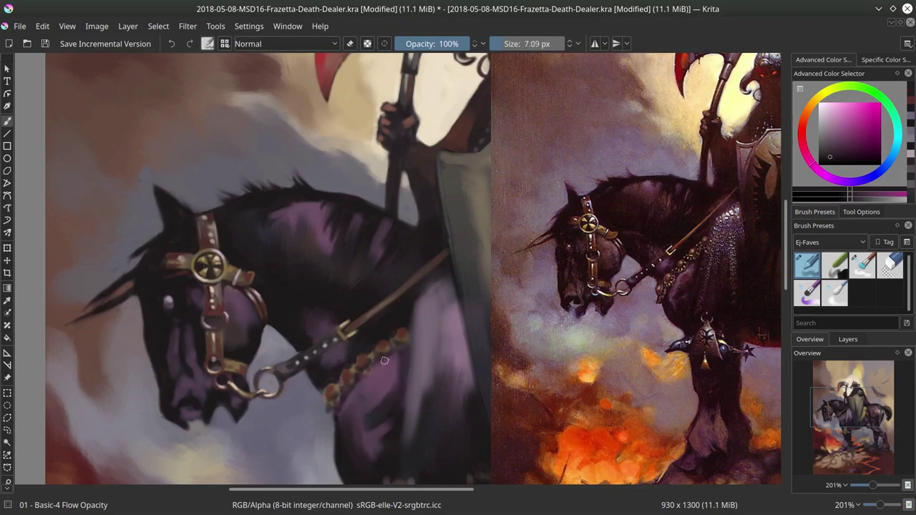
key("slash")
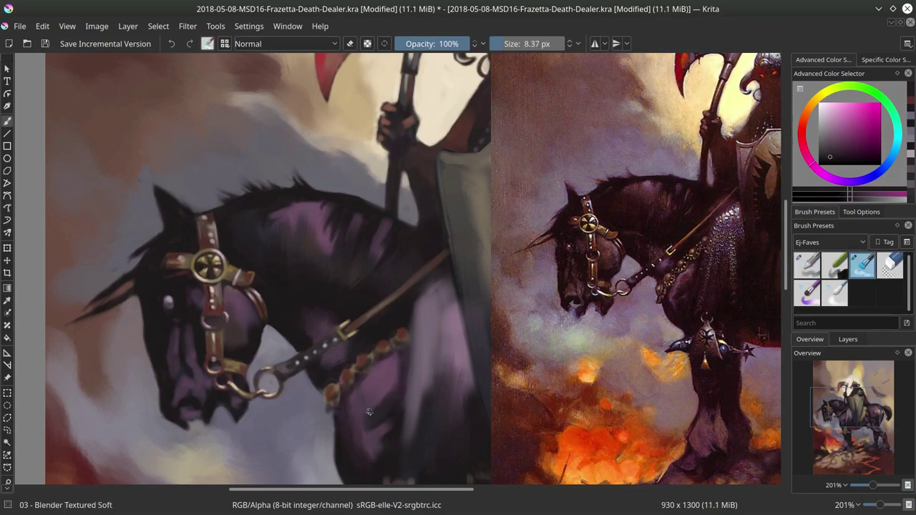
left_click_drag(345, 339, 350, 340)
key("slash")
Shade the chest band's lowest gem in dark red and sample tan for its metal setting, at 3.93 and 3.63 px
left_click(330, 387, "ctrl")
mouse_move(337, 390)
left_mouse_down()
mouse_move(325, 389)
mouse_move(334, 397)
left_mouse_up()
left_click(857, 147)
left_click(328, 400, "ctrl")
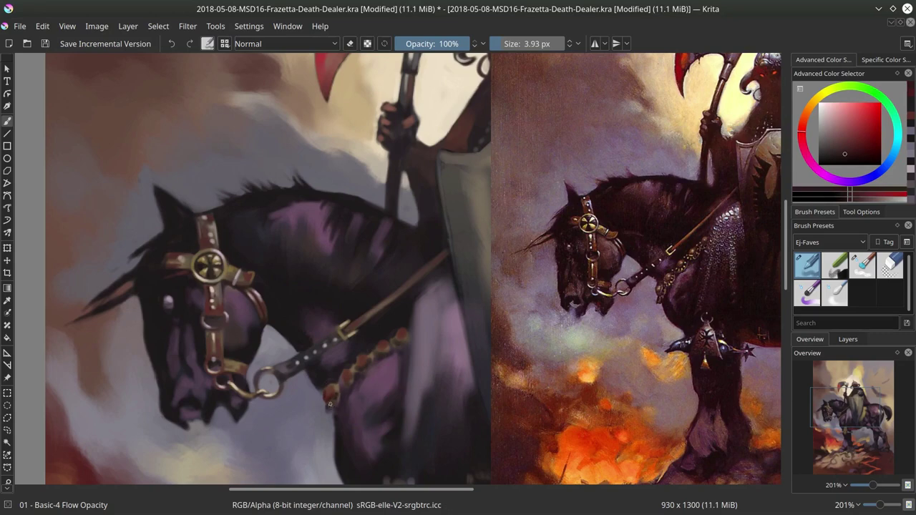
left_click(328, 406, "ctrl")
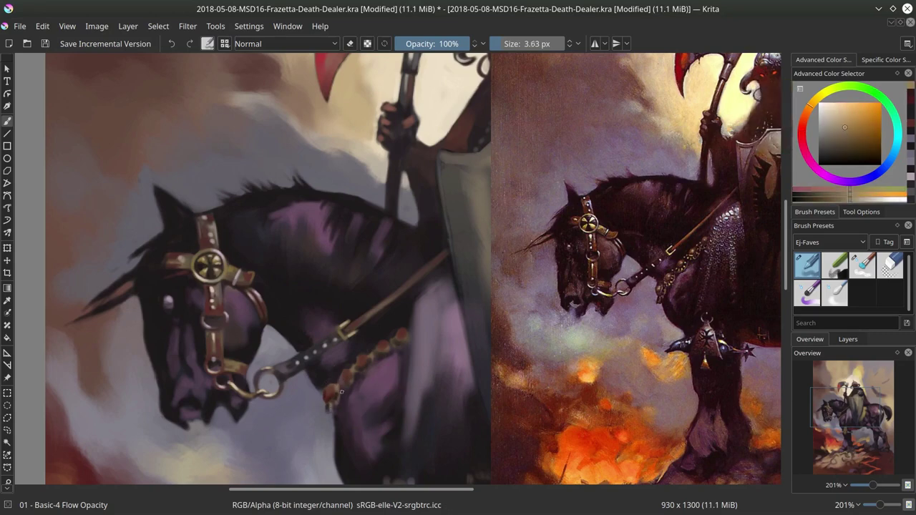
Brighten the lower chest band gems with lighter red and add tan accents to their settings at 3.21 px
left_click(334, 390, "ctrl")
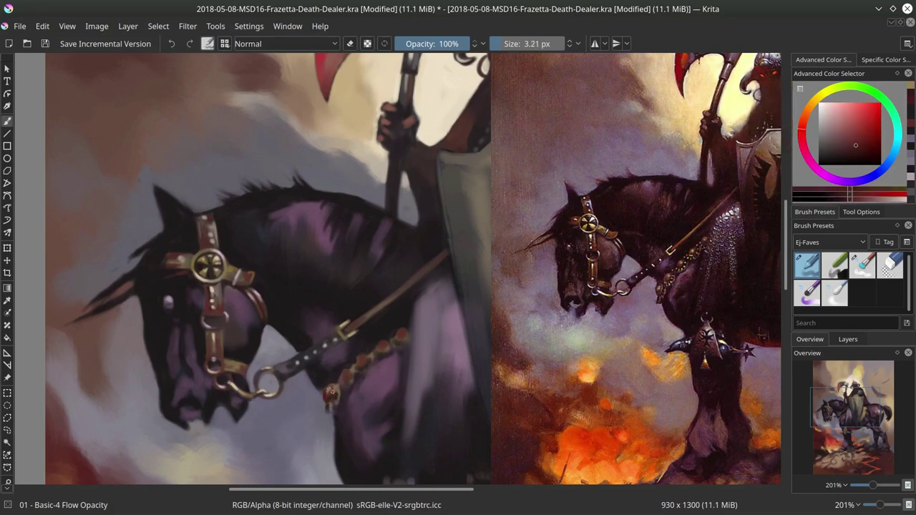
left_click(853, 141)
left_click_drag(342, 381, 348, 378)
left_click(352, 368, "ctrl")
left_click(841, 127)
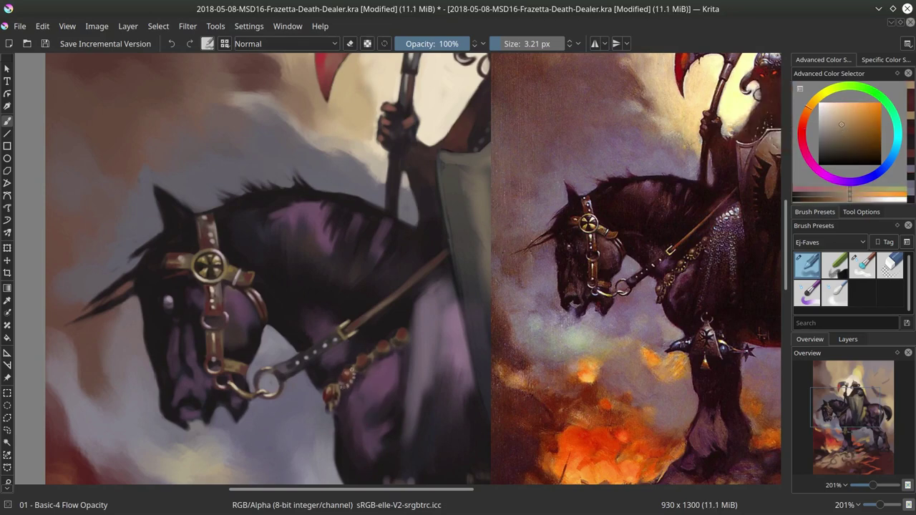
Define the metal settings around the chest band gems with sampled dark purple and gold-brown at 3.21 px
left_click(387, 400, "ctrl")
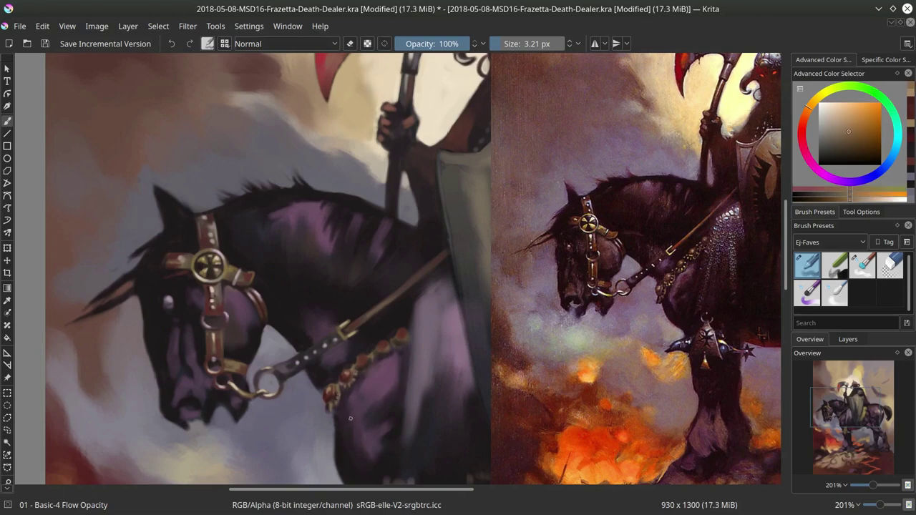
left_click(361, 376, "ctrl")
left_click_drag(360, 367, 352, 372)
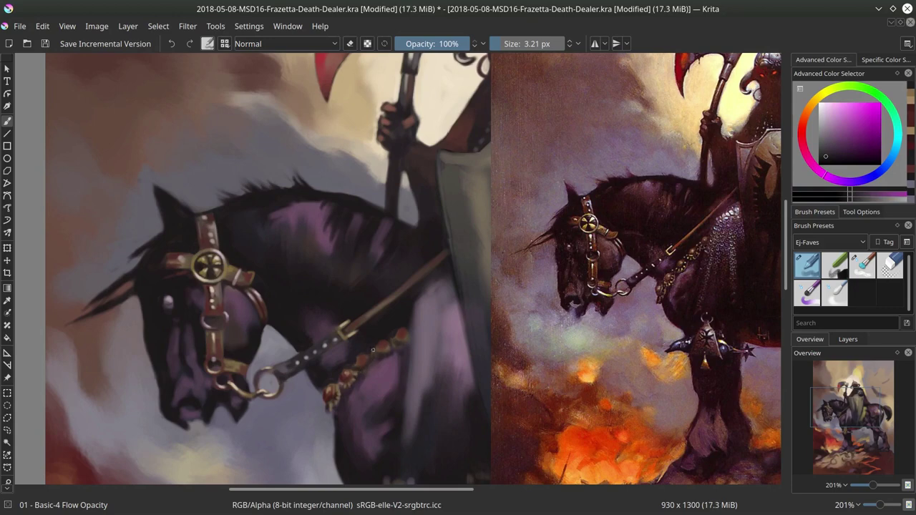
left_click(356, 368, "ctrl")
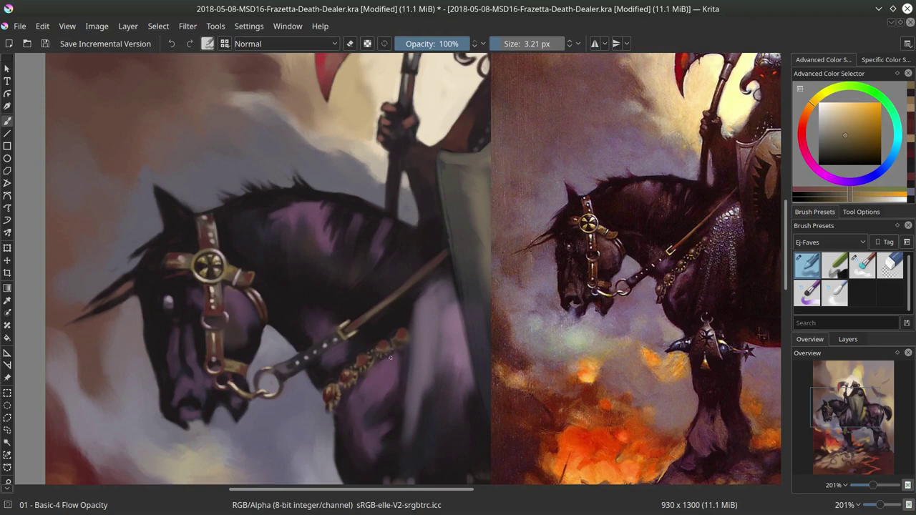
left_click(391, 325, "ctrl")
left_click(237, 267, "ctrl")
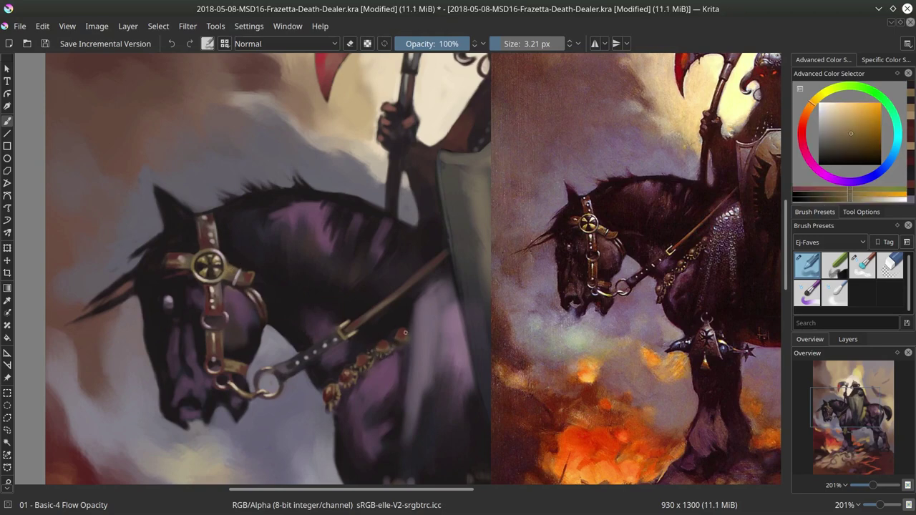
left_click_drag(390, 338, 392, 342)
Add fine light gold highlights to the chest band's gems and metal settings, using brush sizes of 2.05 and 2.49 px
left_click(826, 117)
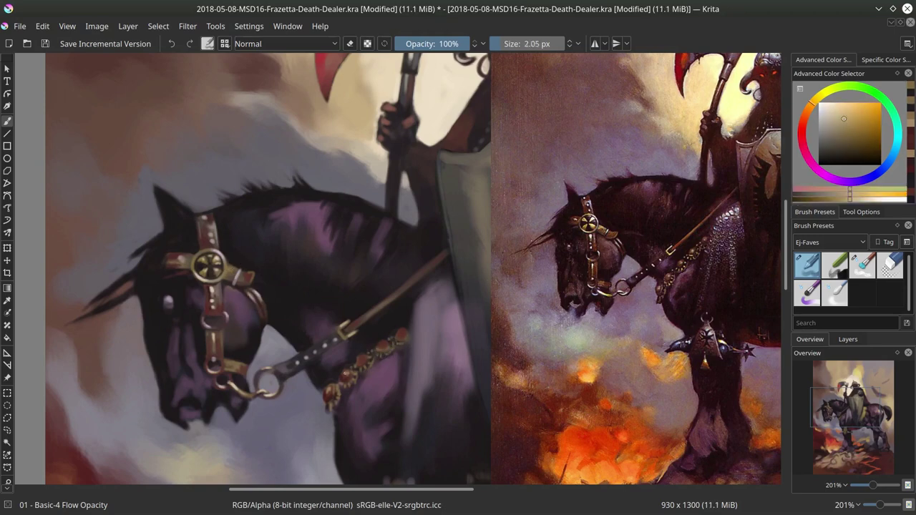
left_click(848, 130)
left_click(365, 360)
left_click(405, 327, "ctrl")
key("bracketleft")
key("bracketleft")
key("bracketleft")
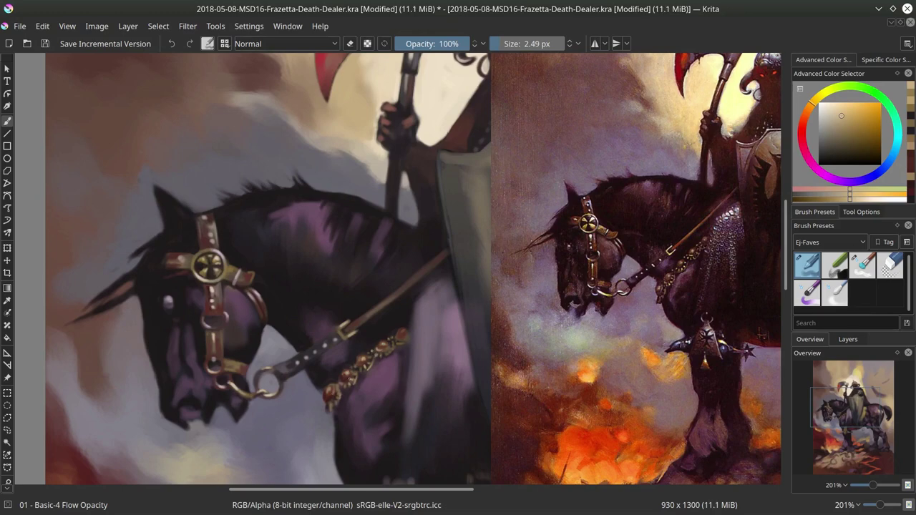
Fit the whole page in view, move the reference image off the canvas beside the painting, and save the document
key("2")
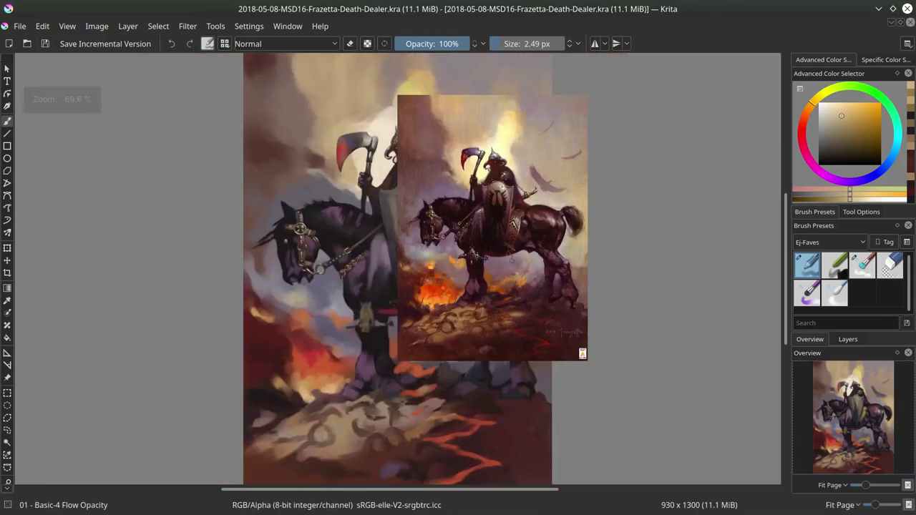
left_click(8, 377)
left_click_drag(494, 286, 85, 287)
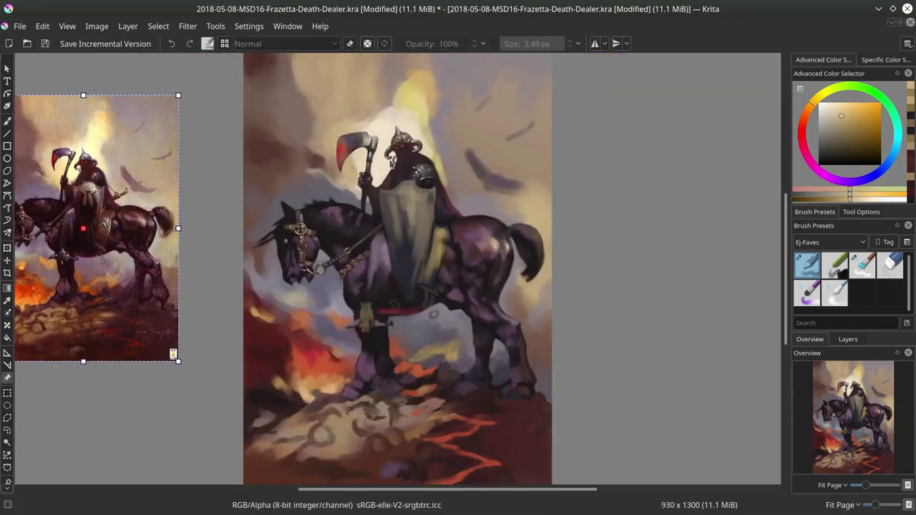
left_click(53, 46)
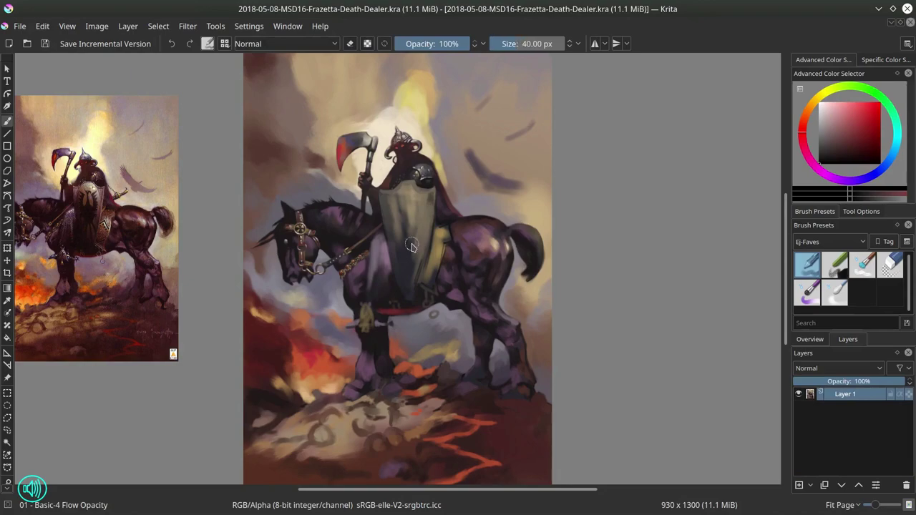
Enlarge the reference image, place it over the rider between the axe and the large bird, and return to the Brush tool
left_click_drag(431, 156, 534, 315)
mouse_move(312, 303)
left_mouse_down()
mouse_move(431, 326)
mouse_move(658, 326)
left_mouse_up()
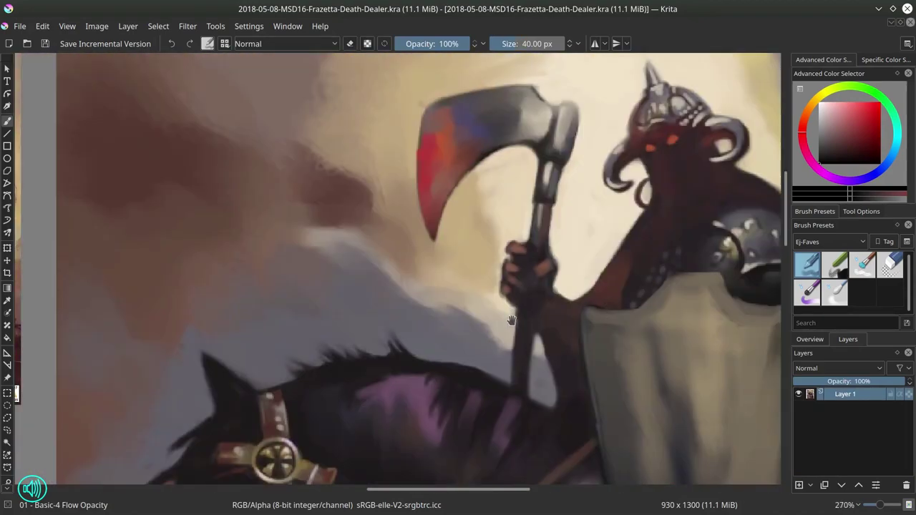
left_click_drag(510, 317, 879, 281)
left_click(7, 377)
left_click_drag(100, 322, 683, 477)
left_click_drag(753, 79, 372, 334)
mouse_move(515, 236)
left_mouse_down()
mouse_move(516, 337)
mouse_move(497, 277)
left_mouse_up()
left_click_drag(497, 245, 473, 277)
mouse_move(440, 324)
left_mouse_down()
mouse_move(699, 223)
mouse_move(696, 259)
left_mouse_up()
left_click_drag(729, 213, 725, 217)
left_click_drag(529, 329, 582, 290)
left_click_drag(644, 450, 342, 119)
key("b")
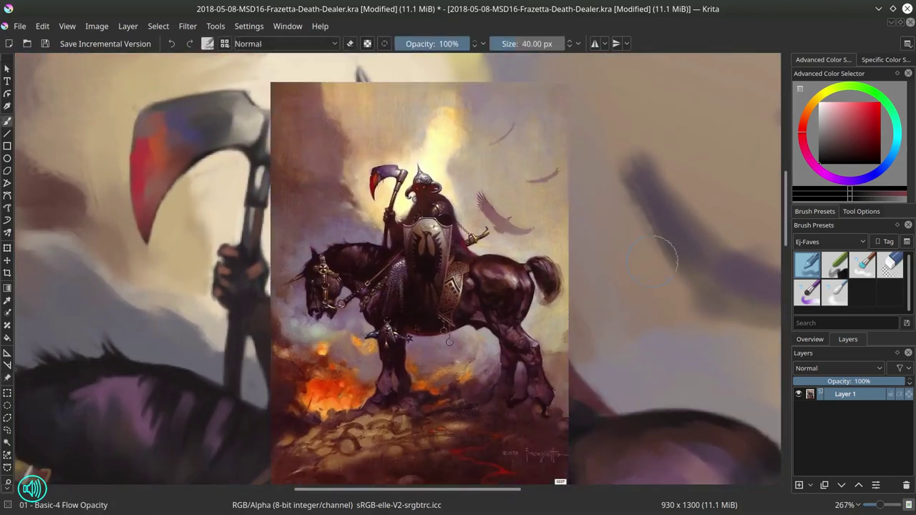
Refine the silhouettes of the two small distant birds with sampled sky and bird colours at a 12.01 px brush size
scroll(565, 286, "down", 2)
left_click(524, 141, "ctrl")
left_click(518, 147, "ctrl")
mouse_move(492, 162)
left_mouse_down()
mouse_move(521, 135)
mouse_move(530, 145)
mouse_move(531, 136)
mouse_move(506, 156)
mouse_move(494, 154)
left_mouse_up()
left_click(526, 146, "ctrl")
left_click(513, 147, "ctrl")
left_click(510, 142, "ctrl")
left_click(538, 212, "ctrl")
left_click_drag(537, 214, 540, 214)
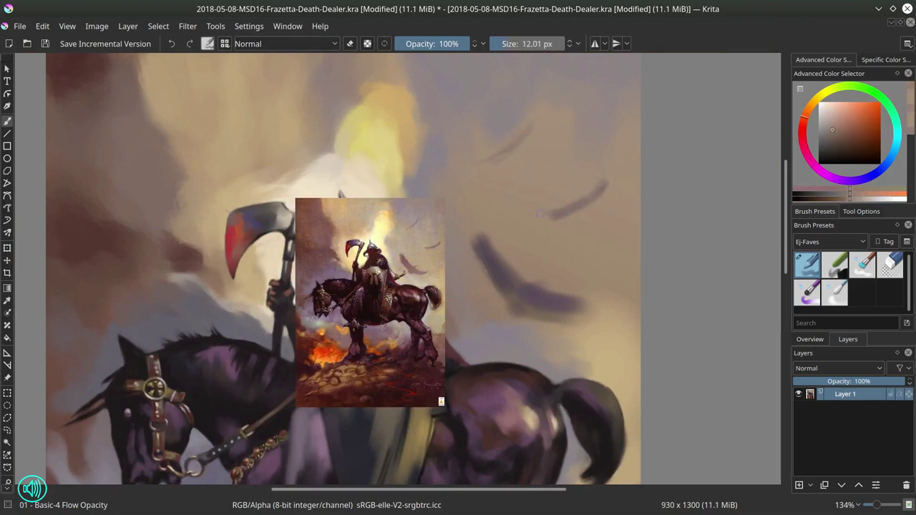
left_click(600, 177, "ctrl")
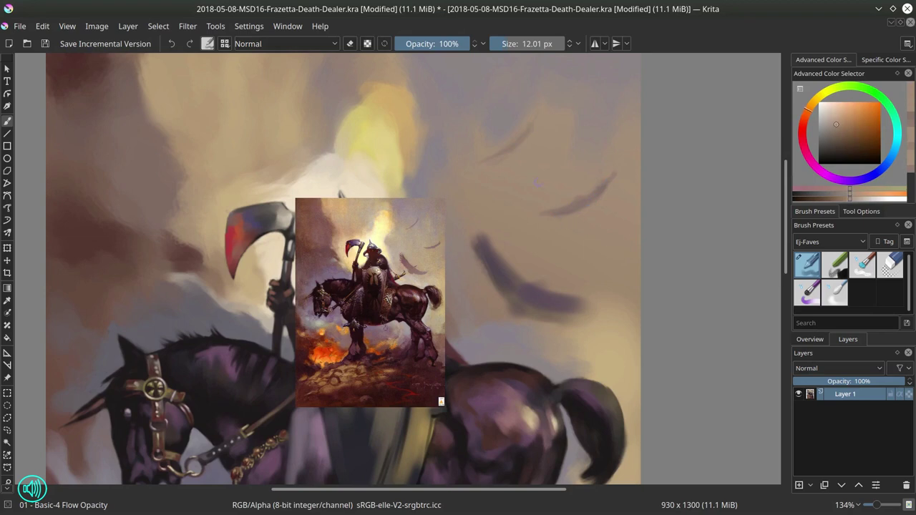
Shape the large bird's lower wing into a tapered tip and clean the surrounding sky with sampled colours, using brush sizes up to 30.26 px
left_click(517, 307, "ctrl")
mouse_move(518, 308)
left_mouse_down()
mouse_move(516, 302)
mouse_move(551, 294)
mouse_move(581, 304)
mouse_move(586, 293)
mouse_move(592, 312)
left_mouse_up()
left_click(583, 326, "ctrl")
left_click(560, 288, "ctrl")
left_click(556, 304, "ctrl")
left_click(573, 294, "ctrl")
left_click(572, 295, "ctrl")
left_click(583, 290, "ctrl")
left_click(587, 295, "ctrl")
left_click(494, 247, "ctrl")
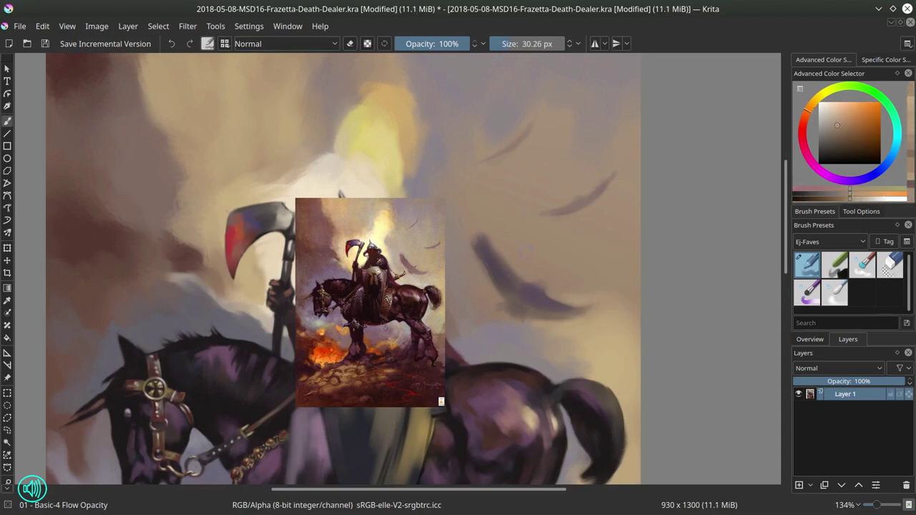
Paint feathered edges on the large bird's upper wing with sampled dark purple and sky tones, using 8.00 and 6.49 px brushes
left_click(477, 253, "ctrl")
left_click(484, 263, "ctrl")
left_click(488, 265, "ctrl")
left_click_drag(488, 265, 486, 257)
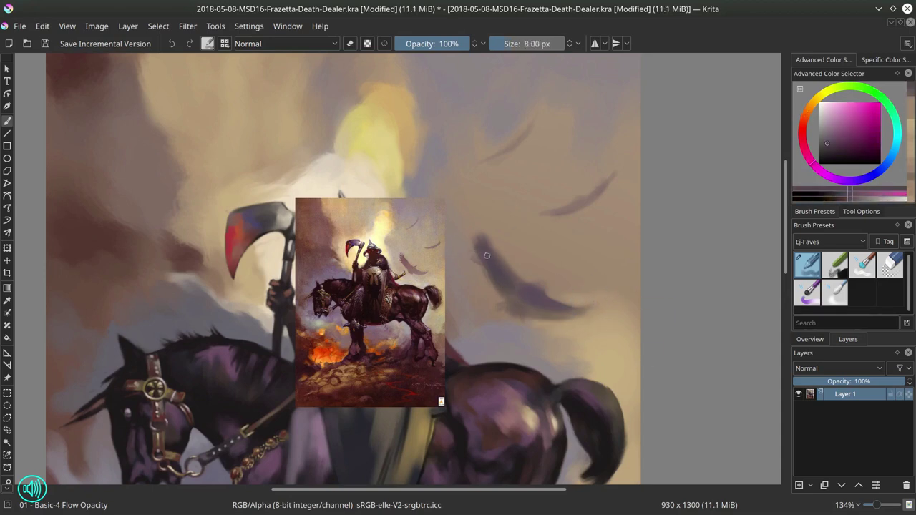
left_click(504, 272, "ctrl")
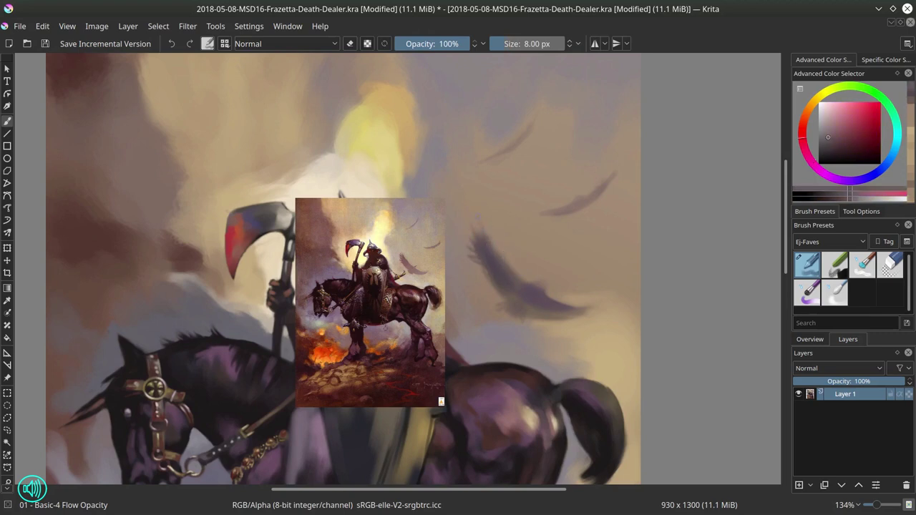
left_click(493, 247, "ctrl")
left_click_drag(488, 239, 491, 249)
left_click(495, 247, "ctrl")
left_click(493, 250, "ctrl")
left_click(493, 251, "ctrl")
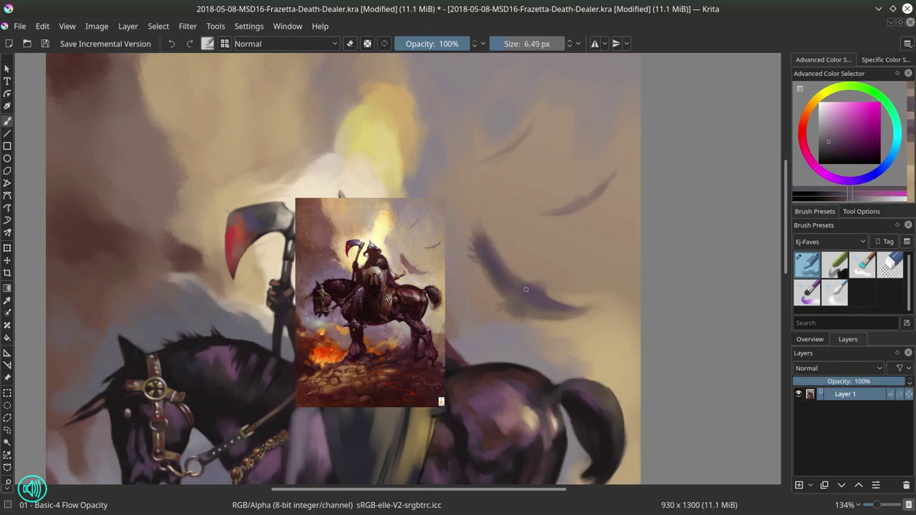
Define the large bird's body, head and wing edges with sampled colours, varying the brush size up to 12.69 px, and save the document
key("bracketleft")
left_click(536, 290, "ctrl")
mouse_move(517, 273)
left_mouse_down()
mouse_move(563, 313)
mouse_move(538, 319)
mouse_move(582, 316)
left_mouse_up()
left_click(531, 290, "ctrl")
key("bracketleft")
left_click(546, 321, "ctrl")
key("bracketright")
left_click(577, 316, "ctrl")
left_click(507, 282, "ctrl")
left_click_drag(491, 248, 508, 273)
key("ctrl+s")
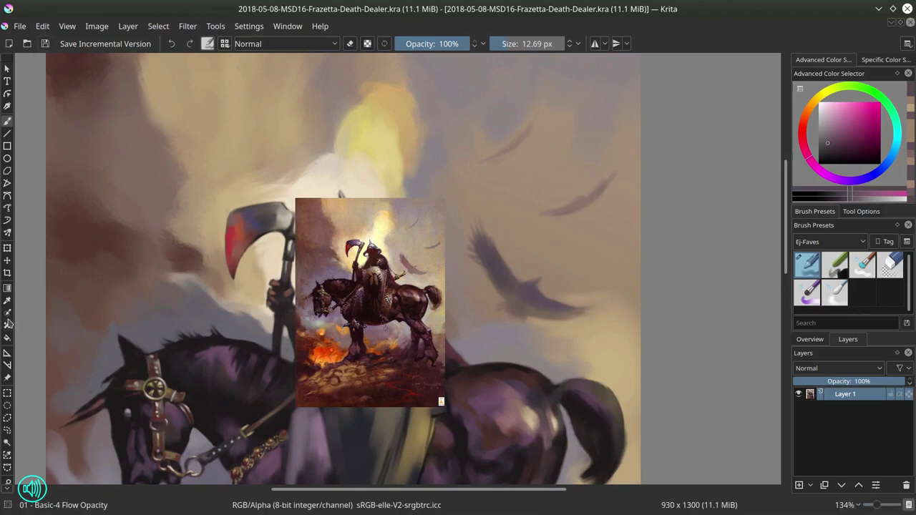
left_click(8, 260)
left_click_drag(359, 280, 390, 281)
left_click(42, 26)
left_click(53, 41)
left_click(42, 27)
left_click(266, 327)
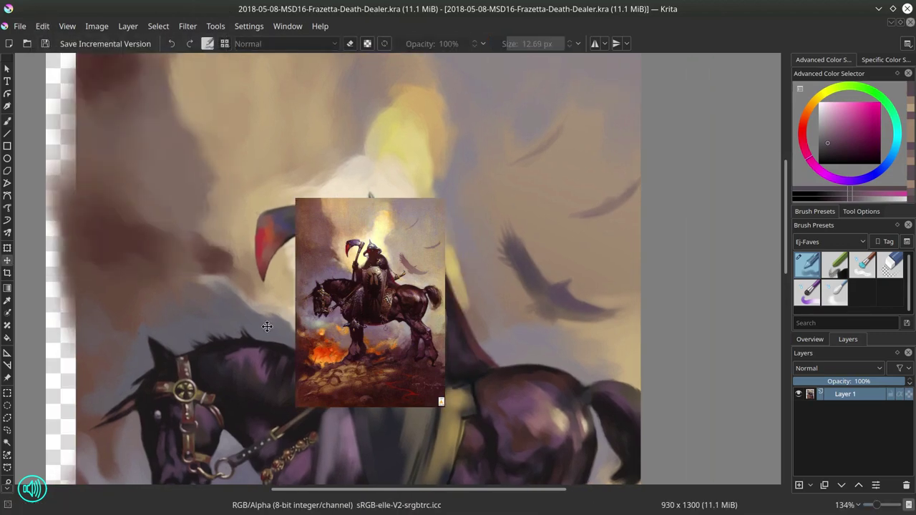
left_click(910, 22)
left_click(11, 27)
left_click(29, 58)
left_click(660, 374)
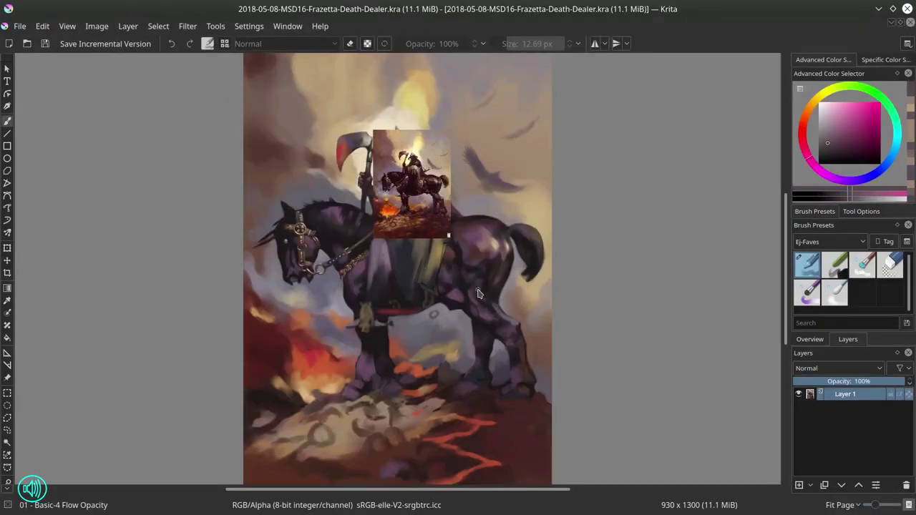
Enlarge the reference image, place it beside the horse's chest at about 260% zoom, and return to the Brush tool
left_click(7, 377)
left_click_drag(420, 204, 473, 219)
scroll(510, 260, "up", 5)
left_click_drag(675, 201, 551, 296)
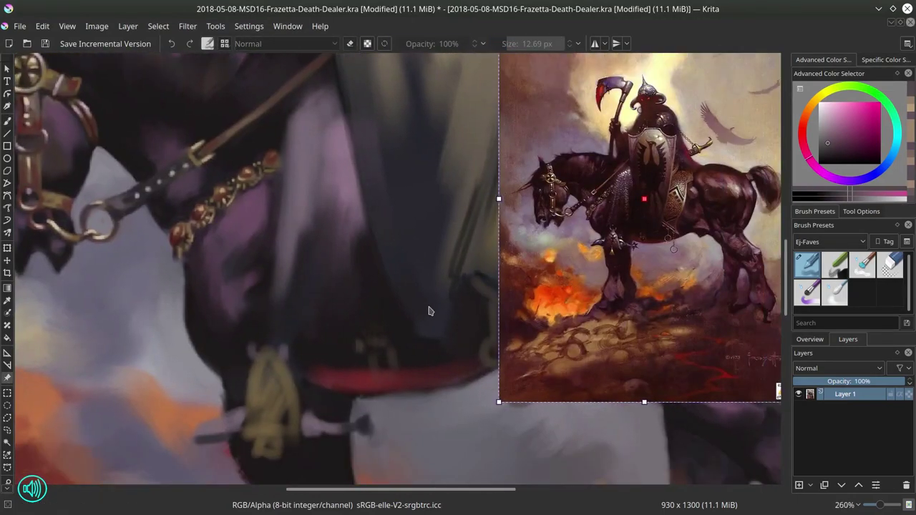
left_click_drag(499, 402, 398, 487)
left_click_drag(472, 250, 558, 365)
left_click_drag(482, 109, 424, 56)
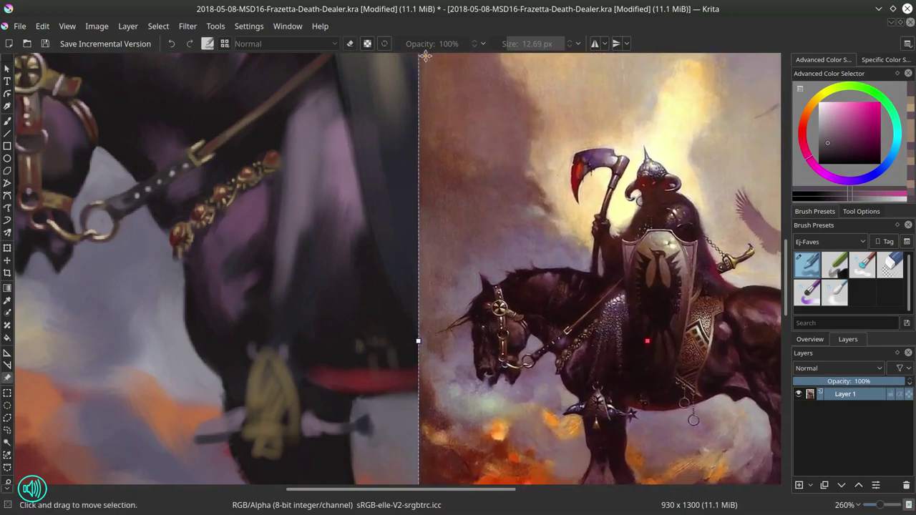
left_click_drag(494, 363, 581, 289)
key("b")
Clean up the red strap under the horse's belly and the dark area above it with sampled colours at 15.22 px
left_click_drag(425, 402, 421, 346)
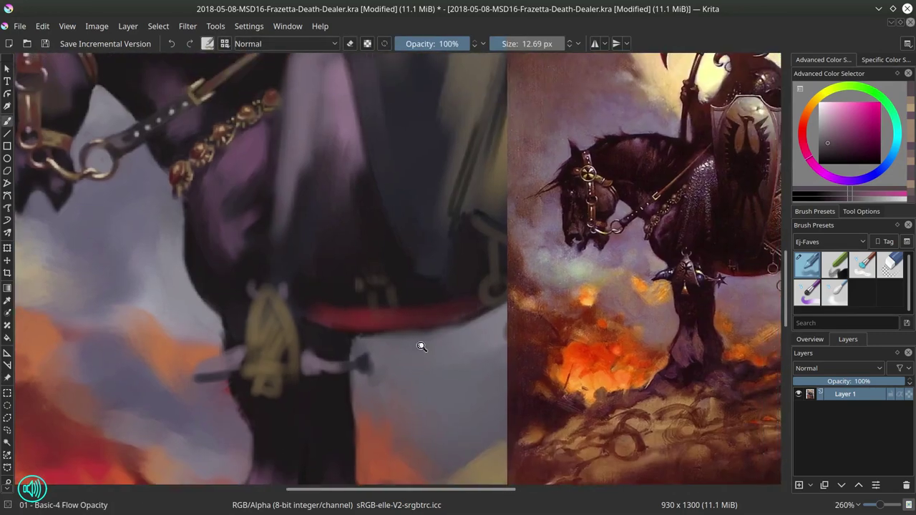
scroll(421, 344, "down", 1)
left_click_drag(423, 251, 442, 296)
left_click(415, 385, "ctrl")
key("]")
mouse_move(430, 392)
left_mouse_down()
mouse_move(420, 384)
mouse_move(470, 373)
left_mouse_up()
left_click(397, 365, "ctrl")
mouse_move(398, 367)
left_mouse_down()
mouse_move(433, 374)
mouse_move(418, 383)
mouse_move(385, 362)
mouse_move(440, 364)
left_mouse_up()
left_click(386, 362, "ctrl")
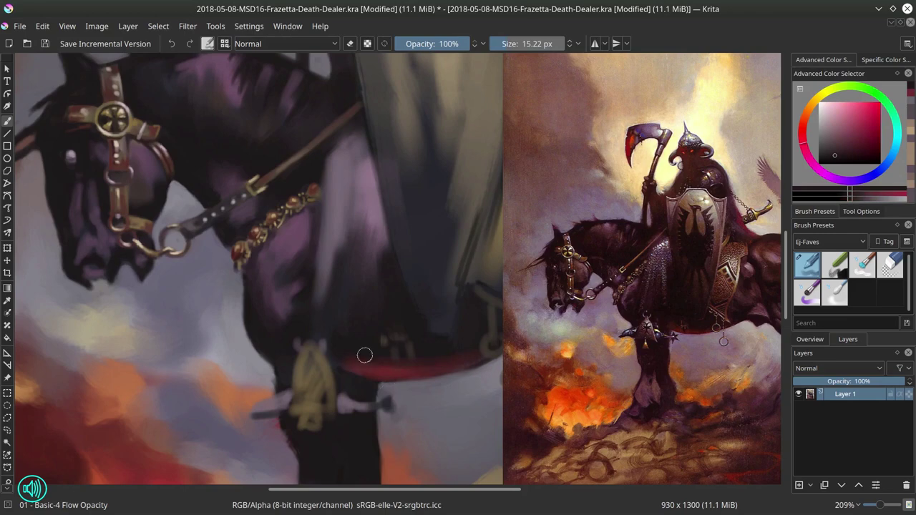
Enlarge and reposition the reference so the horse's head and chest sit beside the painted ones, return to the Brush tool, and save
key("ctrl+t")
left_click_drag(582, 350, 618, 392)
left_click_drag(566, 237, 362, 97)
left_click_drag(465, 344, 576, 224)
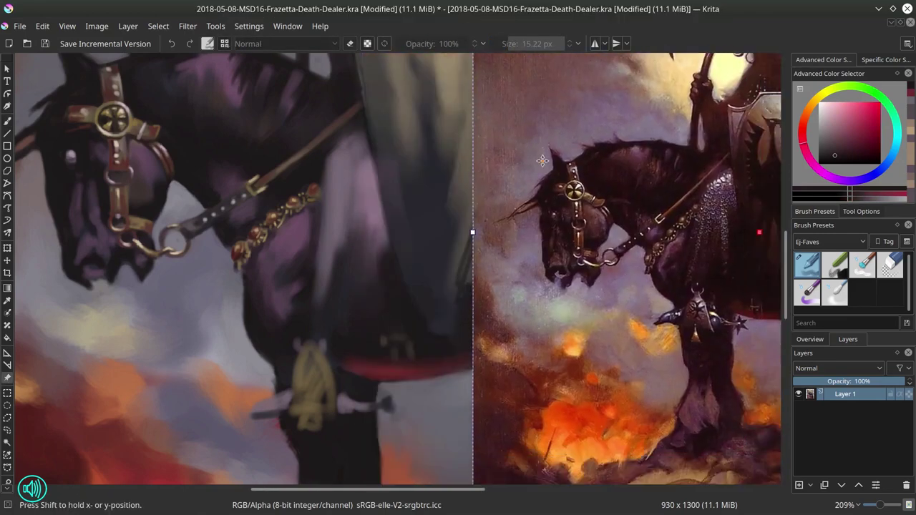
key("b")
key("ctrl+s")
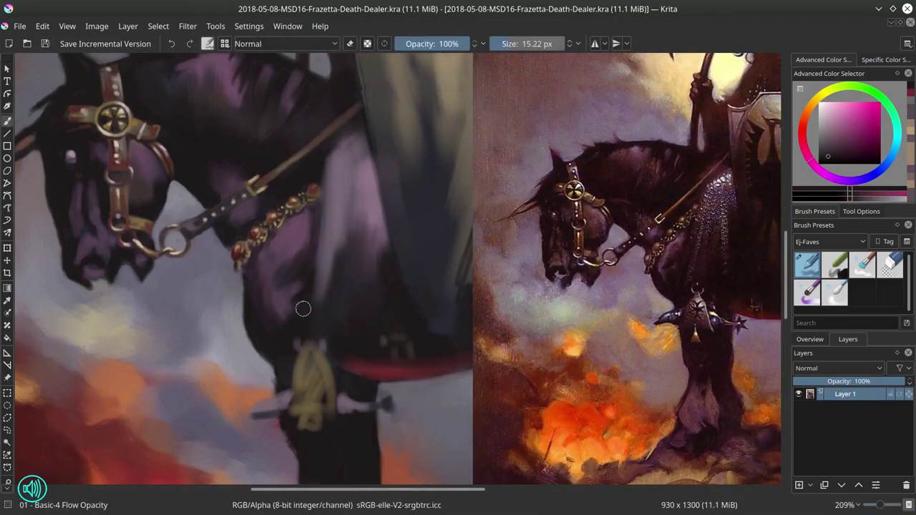
Repaint the purple and dark tones around the mail drape on the horse's shoulder with sampled colours, using 15.22 and 34.34 px brushes
left_click(302, 229, "ctrl")
left_click_drag(311, 260, 308, 297)
left_click_drag(282, 241, 304, 241)
left_click(362, 296, "ctrl")
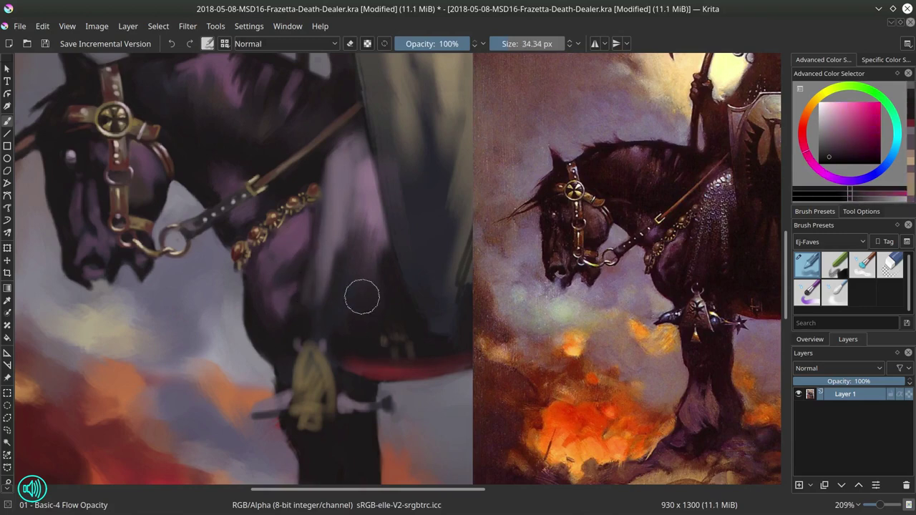
left_click_drag(364, 263, 379, 239)
Soften the mail drape's pale shape with a blending brush preset, return to the Basic-4 Flow Opacity brush, and adjust its upper part
left_click(862, 265)
left_click_drag(340, 277, 348, 277)
mouse_move(332, 284)
left_mouse_down()
mouse_move(350, 221)
mouse_move(379, 233)
mouse_move(370, 216)
mouse_move(353, 306)
mouse_move(324, 230)
left_mouse_up()
left_click(807, 265)
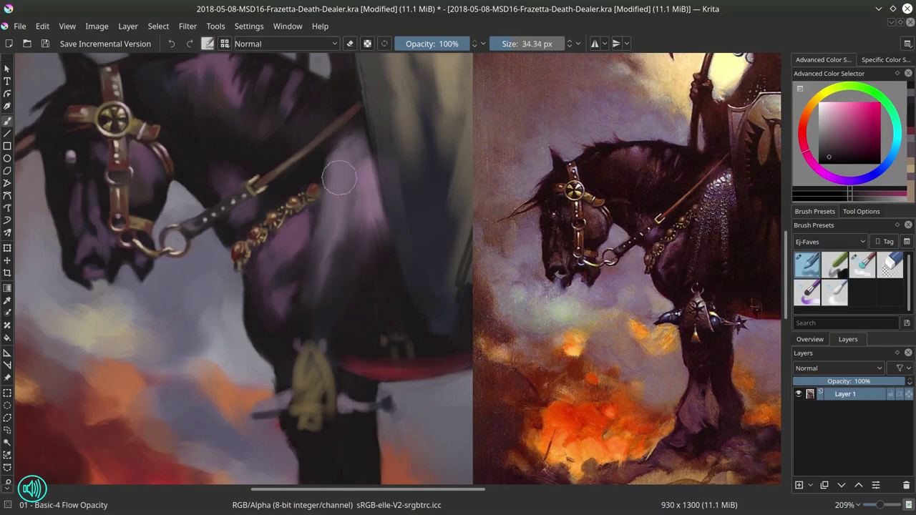
left_click_drag(350, 201, 330, 200)
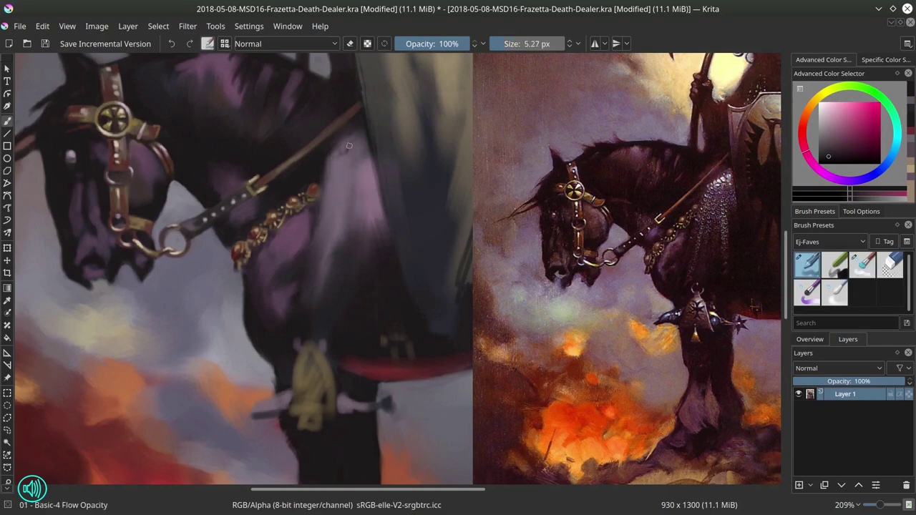
Set the brush to Screen mode at 59% opacity and dab light purple links along the top of the mail drape at 12.12 px
left_click(352, 165, "ctrl")
left_click(329, 44)
left_click(286, 184)
left_click(420, 45)
mouse_move(348, 161)
left_mouse_down()
mouse_move(361, 143)
mouse_move(329, 161)
mouse_move(338, 157)
left_mouse_up()
left_click(335, 152)
left_click(439, 43)
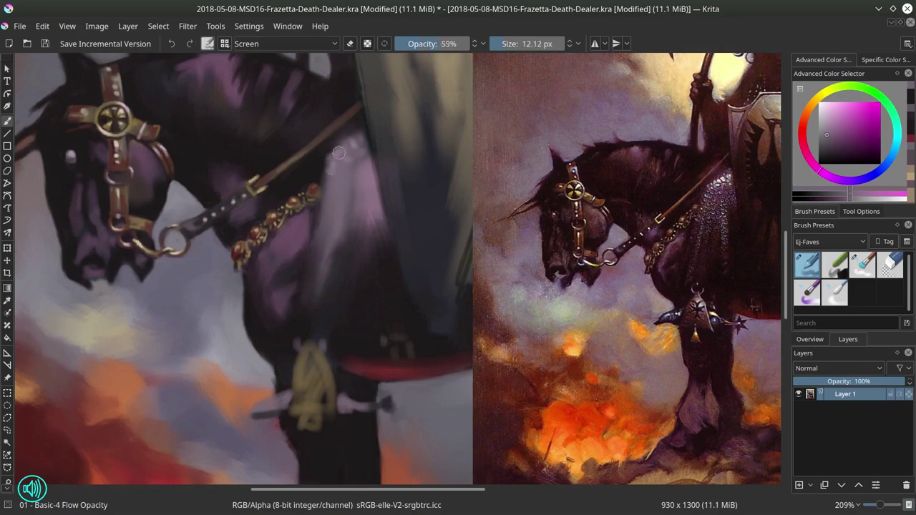
left_click(339, 152)
left_click(354, 145)
key("bracketleft")
key("bracketleft")
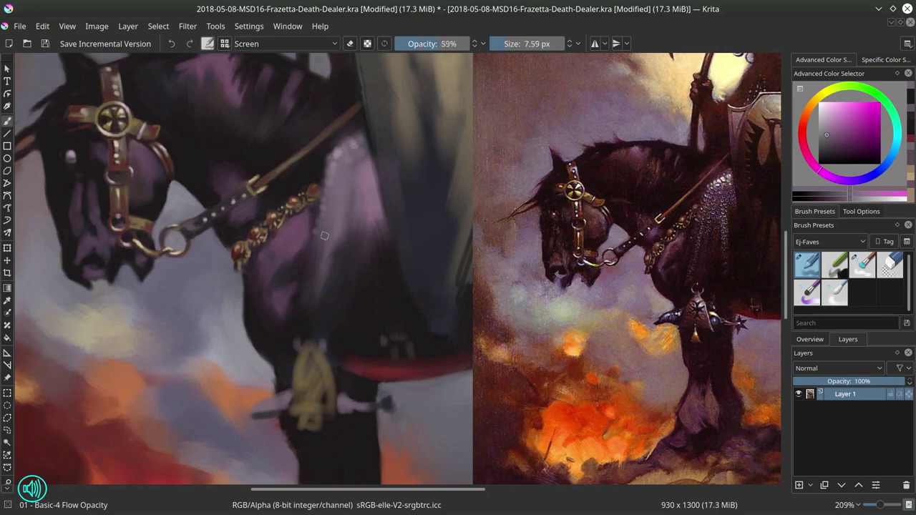
Fill the rest of the mail drape with rows of light purple dabs at 9.90 px, working from its lower edge up
key("bracketright")
left_click(318, 262)
left_click(322, 249)
left_click(323, 239)
left_click(329, 217)
left_click(334, 266)
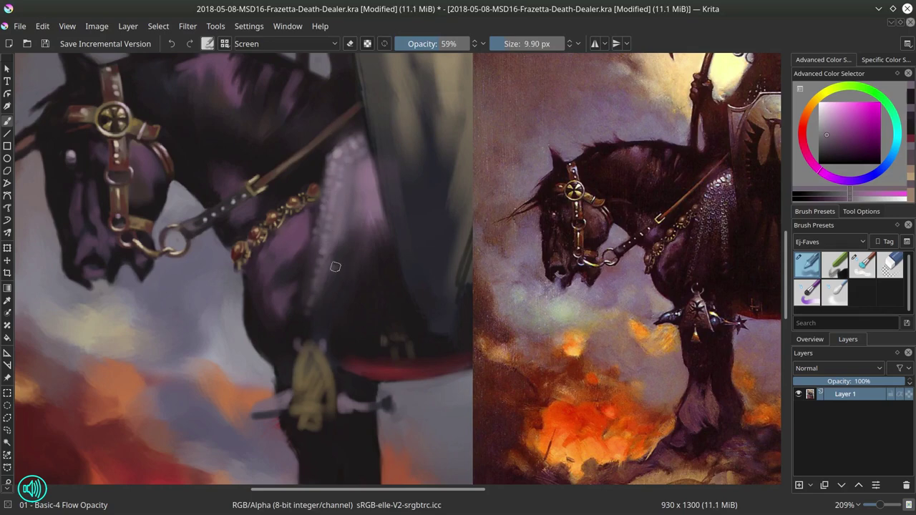
left_click(336, 252)
mouse_move(336, 242)
left_mouse_down()
mouse_move(328, 177)
mouse_move(355, 227)
mouse_move(343, 196)
mouse_move(343, 207)
mouse_move(347, 179)
mouse_move(357, 221)
mouse_move(348, 168)
left_mouse_up()
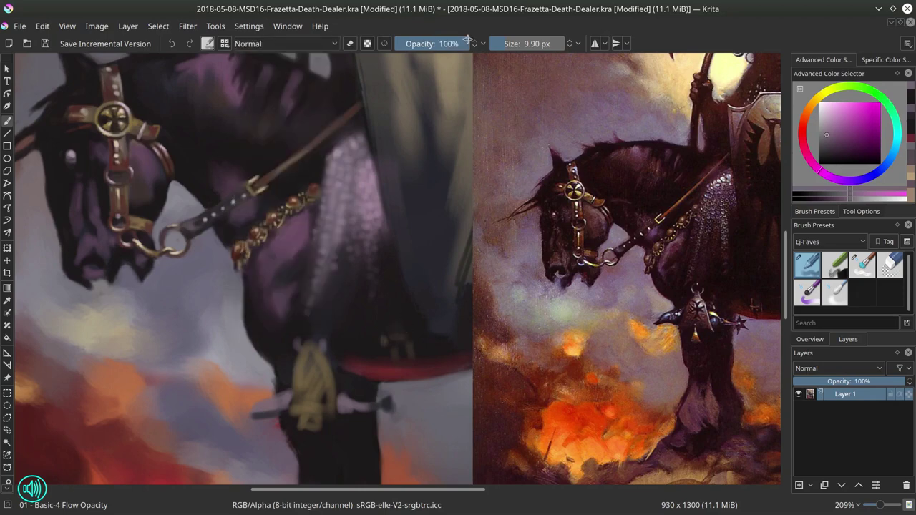
Save the document and draw dark purple gaps and ring centres between the mail links in Normal mode at 3.31 px
key("ctrl+s")
left_click_drag(349, 154, 358, 152)
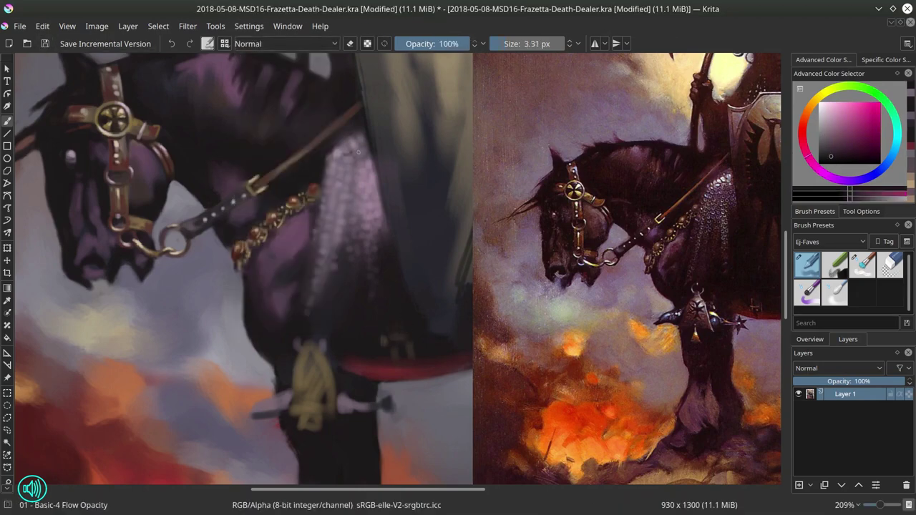
left_click(850, 183)
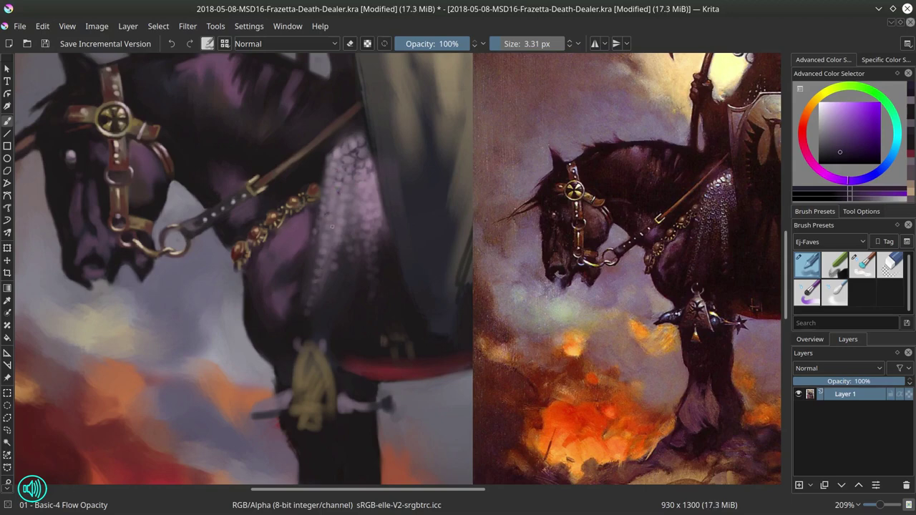
left_click_drag(331, 222, 338, 228)
left_click_drag(355, 205, 359, 207)
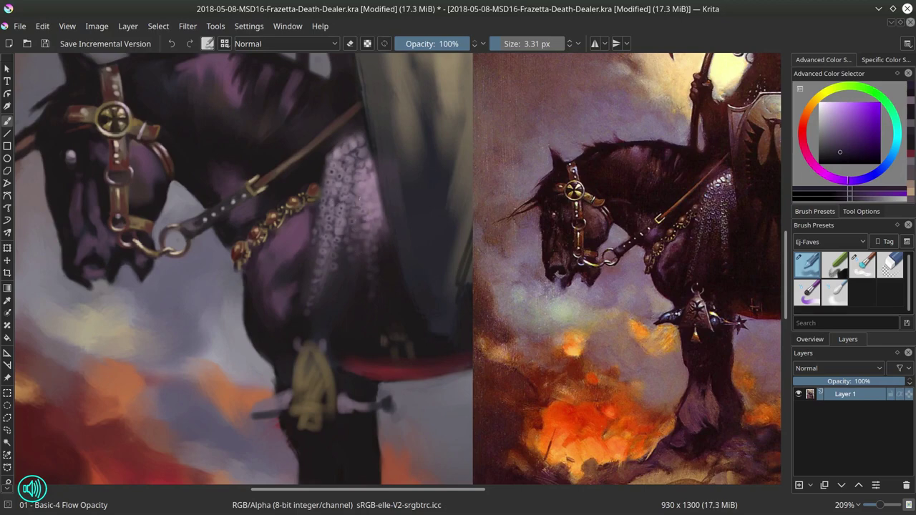
Show the canvas overview and brighten the mail rings with a sampled pale lilac at 3.31 px
left_click(820, 342)
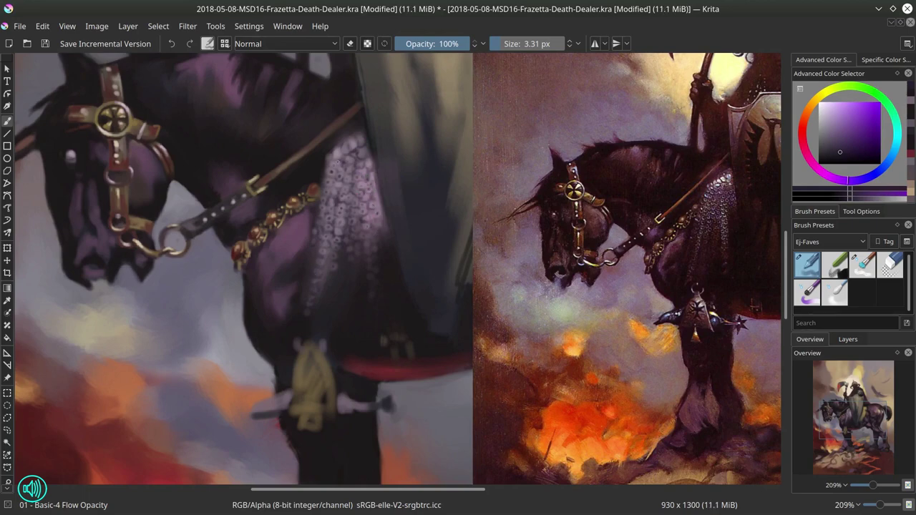
left_click(354, 146, "ctrl")
left_click(353, 144)
left_click_drag(347, 147, 344, 152)
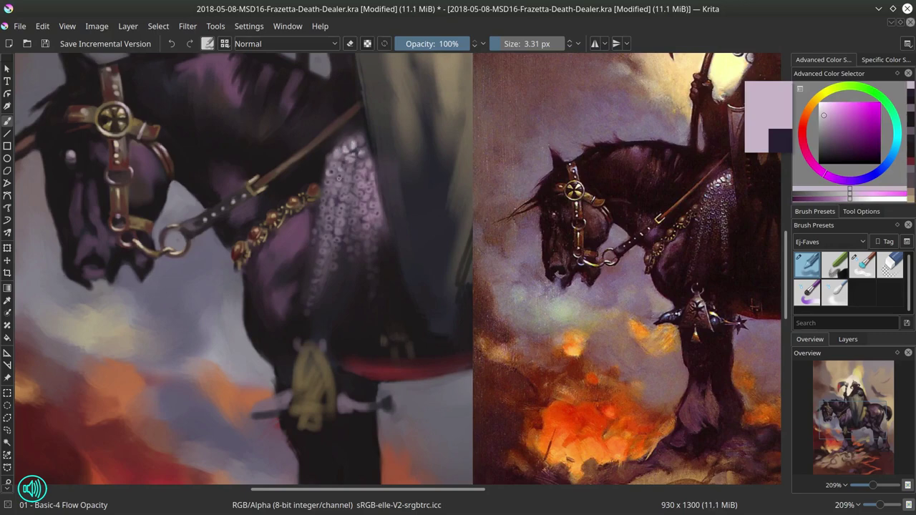
left_click_drag(343, 199, 349, 201)
Darken the lower end of the mail drape with a sampled near-black tone at 7.28 px and save the document
left_click(291, 319, "ctrl")
mouse_move(304, 326)
left_mouse_down("shift")
mouse_move(317, 326)
mouse_move(282, 319)
left_mouse_up("shift")
left_click_drag(306, 309, 309, 285)
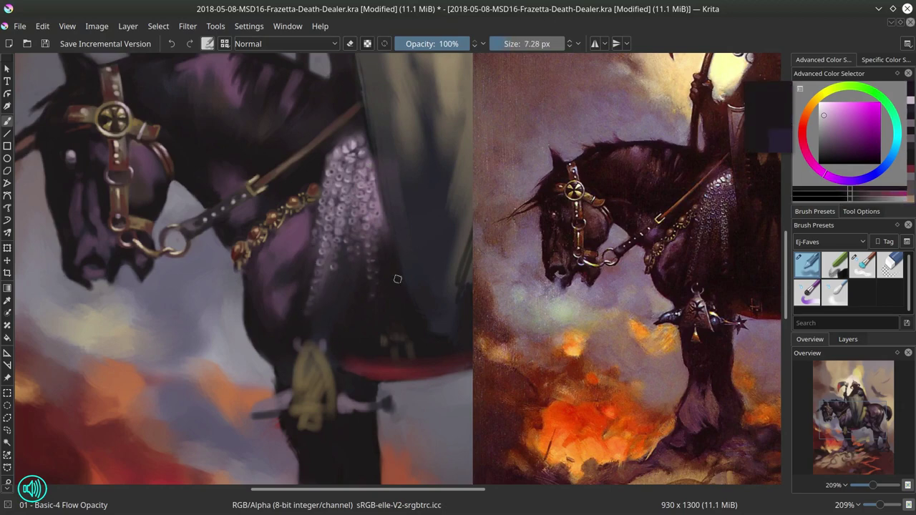
left_click(45, 43)
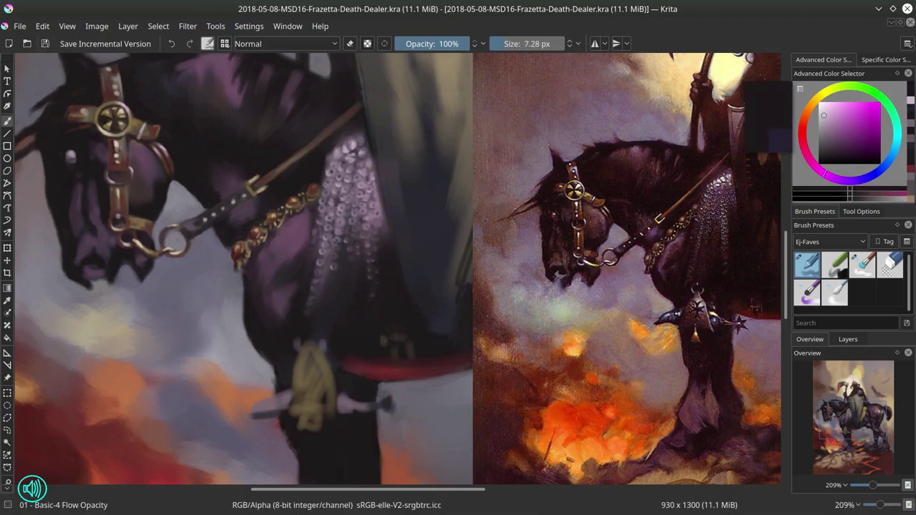
Add pale lilac highlights to the top mail rings at 3.74 px and darken the drape's edge near the rider's cloak at 5.75 px
left_click(357, 146, "ctrl")
left_click_drag(358, 145, 355, 145, "shift")
left_click_drag(352, 148, 349, 142)
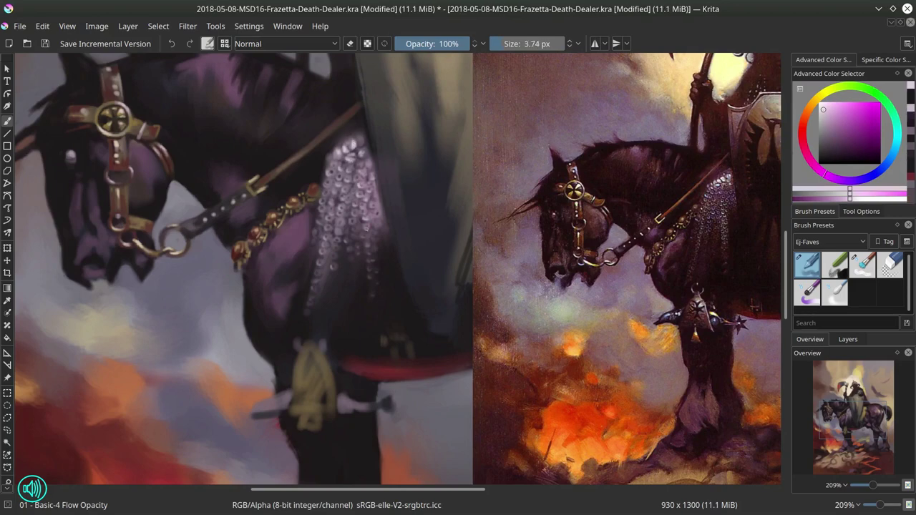
left_click(412, 305, "ctrl")
key("bracketright")
mouse_move(383, 215)
left_mouse_down()
mouse_move(367, 177)
mouse_move(372, 216)
left_mouse_up()
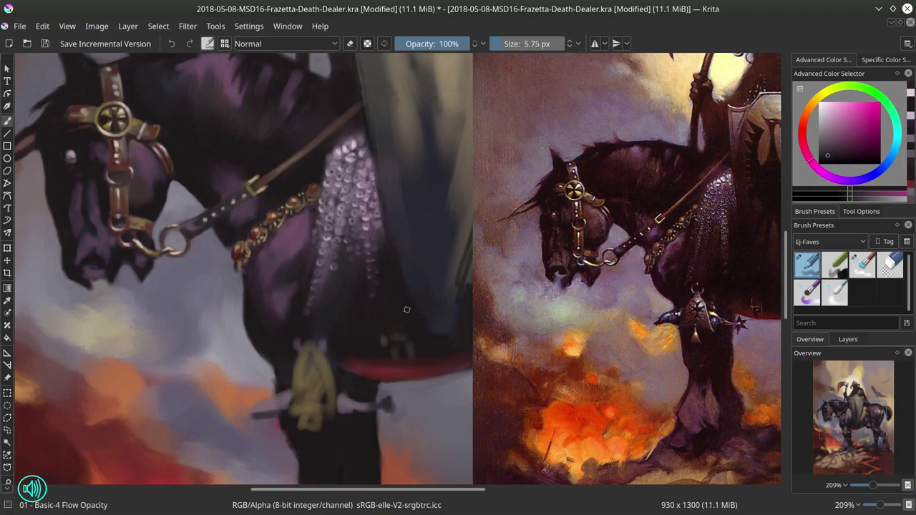
Shade the mail drape with a sampled purple in Multiply mode at 12% opacity and 66.22 px, and save the document
left_click(363, 207, "ctrl")
left_click(334, 44)
left_click(308, 297)
left_click(403, 44)
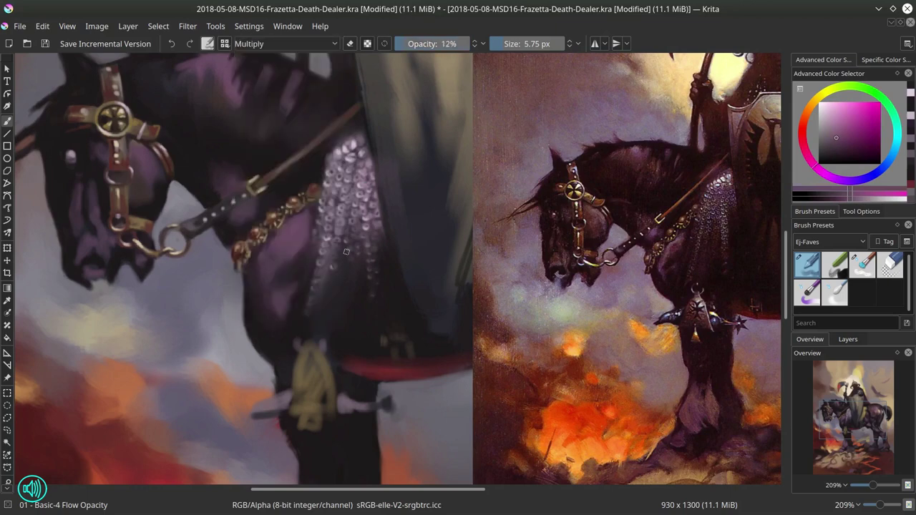
left_click_drag(350, 276, 410, 276)
mouse_move(352, 170)
left_mouse_down()
mouse_move(359, 151)
mouse_move(368, 221)
left_mouse_up()
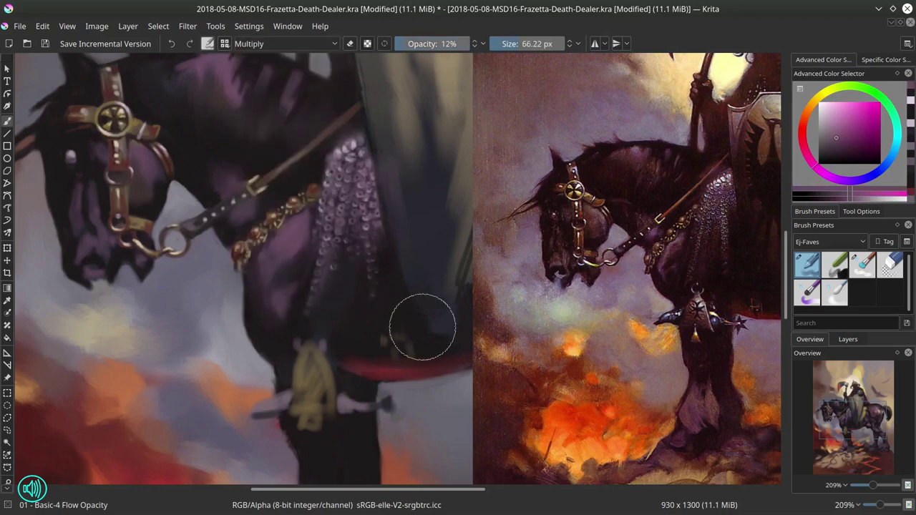
left_click(45, 44)
Return the brush to Normal mode at 100% opacity and add sampled pale lilac highlights to the upper mail rings at 3.20 px
left_click(467, 43)
left_click(326, 44)
left_click(301, 239)
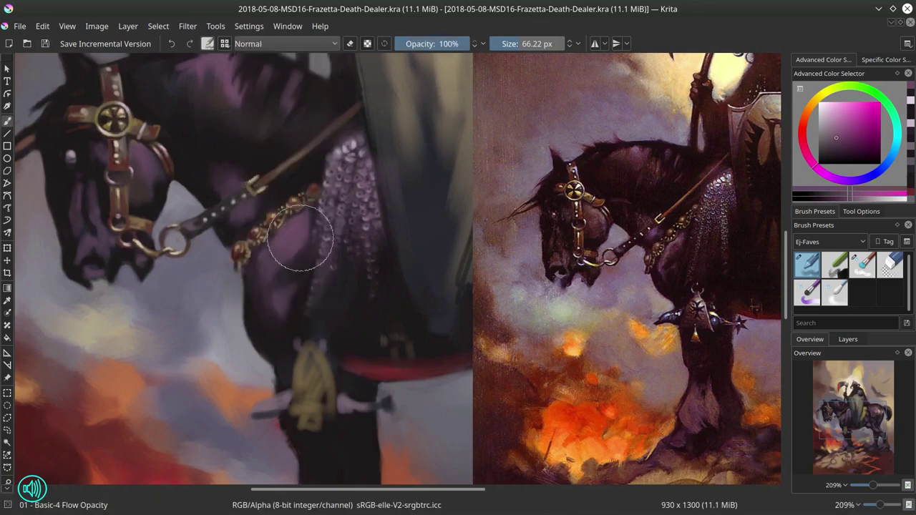
left_click_drag(375, 311, 332, 311)
left_click(349, 150, "ctrl")
left_click(351, 147, "ctrl")
left_click(351, 148)
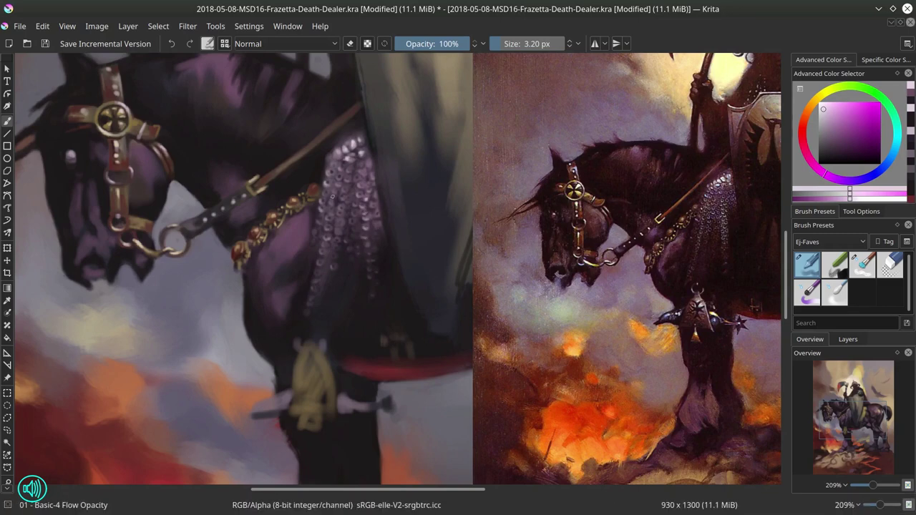
Save the document and block in a dark ring above the olive bell ornament with sampled near-black tones up to 9.55 px
left_click(326, 166, "ctrl")
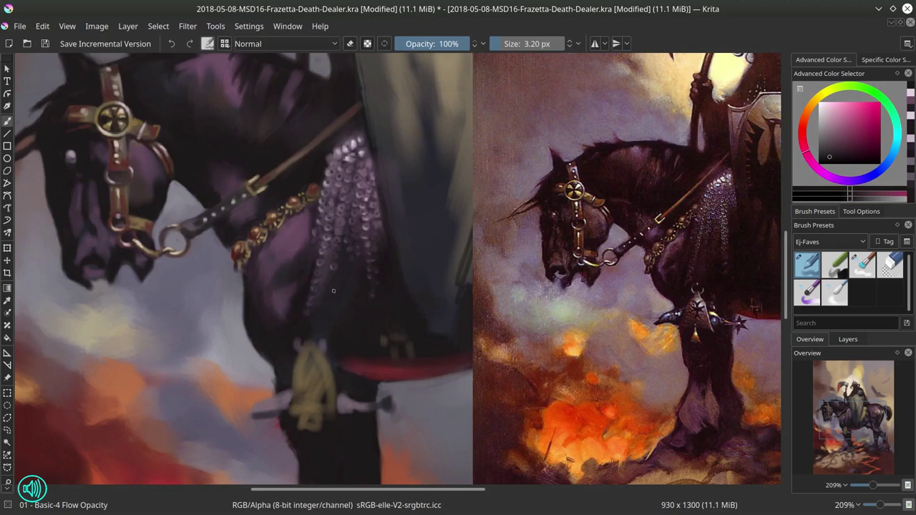
left_click(45, 43)
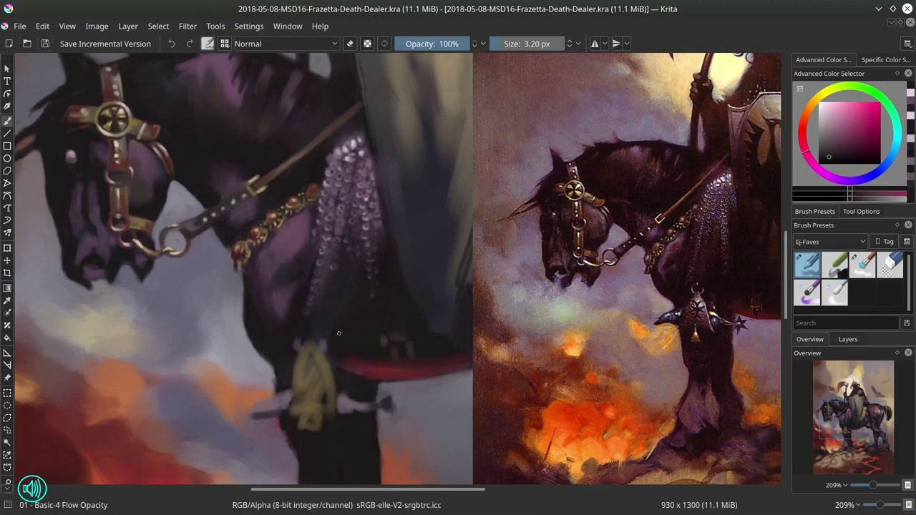
key("bracketright")
key("bracketright")
mouse_move(312, 337)
left_mouse_down()
mouse_move(319, 333)
mouse_move(298, 346)
mouse_move(319, 350)
mouse_move(300, 346)
mouse_move(311, 328)
mouse_move(317, 334)
left_mouse_up()
key("bracketleft")
left_click(319, 345, "ctrl")
left_click(318, 332, "ctrl")
key("bracketright")
key("bracketleft")
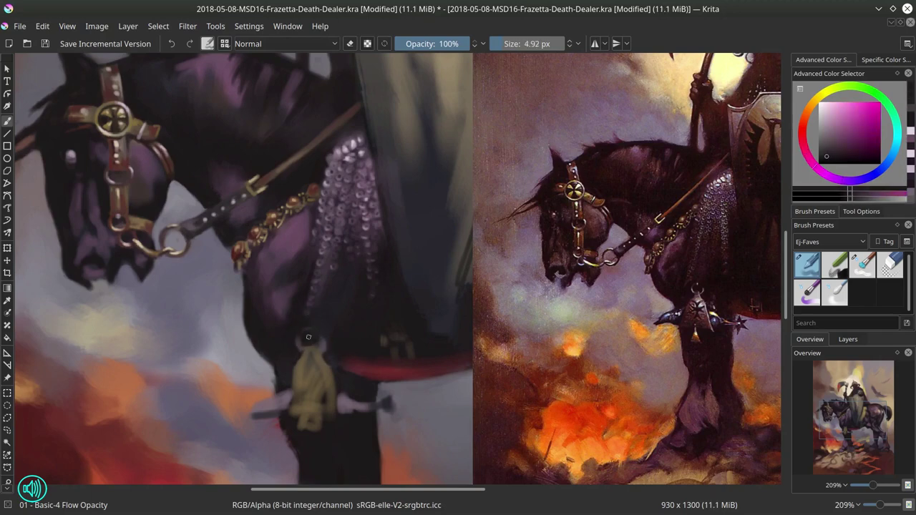
left_click(294, 341, "ctrl")
key("bracketright")
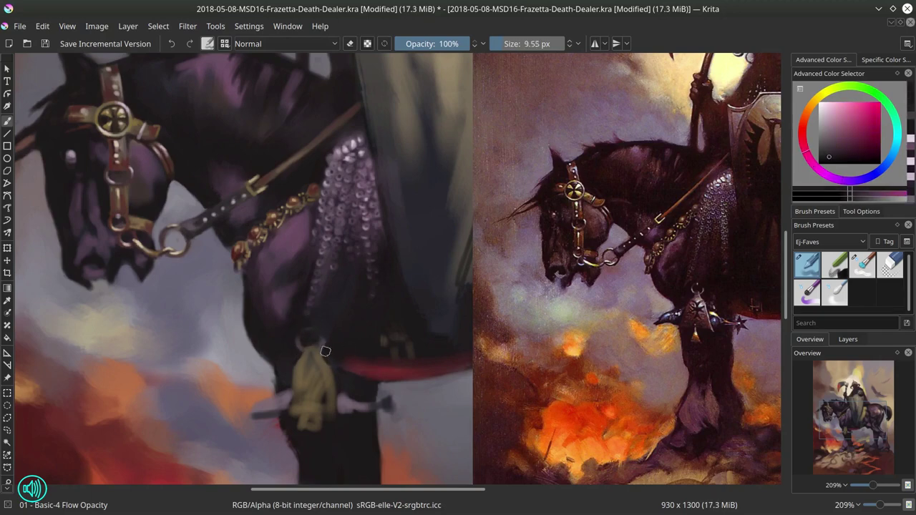
Widen the olive ornament on the horse's foreleg into a flared bell shape with sampled ochre tones at 7.54 px
left_click(327, 366, "ctrl")
key("bracketleft")
left_click_drag(333, 390, 342, 426)
left_click(315, 374, "ctrl")
mouse_move(292, 401)
left_mouse_down()
mouse_move(303, 433)
mouse_move(318, 423)
mouse_move(318, 395)
mouse_move(351, 425)
left_mouse_up()
left_click(315, 428, "ctrl")
left_click(312, 419, "ctrl")
left_click(315, 412, "ctrl")
left_click(323, 400, "ctrl")
left_click(326, 394, "ctrl")
left_click_drag(337, 394, 346, 426)
left_click_drag(343, 427, 320, 426)
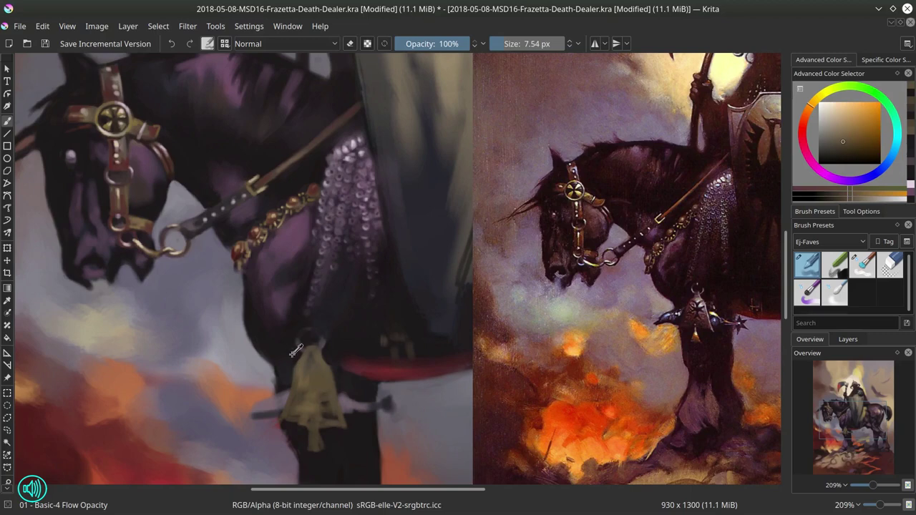
Paint the bell's hanging ring, clean up its outline with sampled tones at 7.54 px, and save the document
left_click(324, 366, "ctrl")
left_click(334, 368, "ctrl")
mouse_move(324, 366)
left_mouse_down()
mouse_move(331, 379)
mouse_move(332, 350)
left_mouse_up()
left_click(331, 348, "ctrl")
left_click(281, 385, "ctrl")
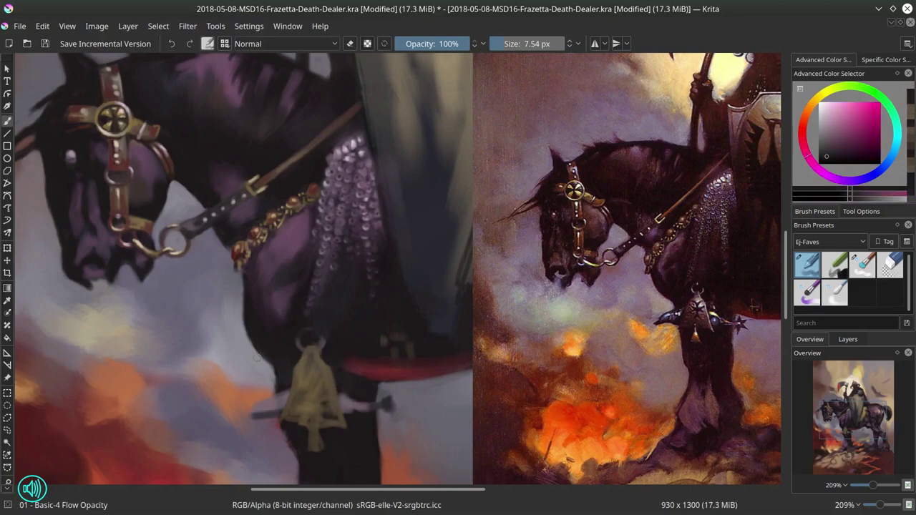
left_click_drag(281, 386, 278, 395)
left_click(269, 402, "ctrl")
left_click(326, 337, "ctrl")
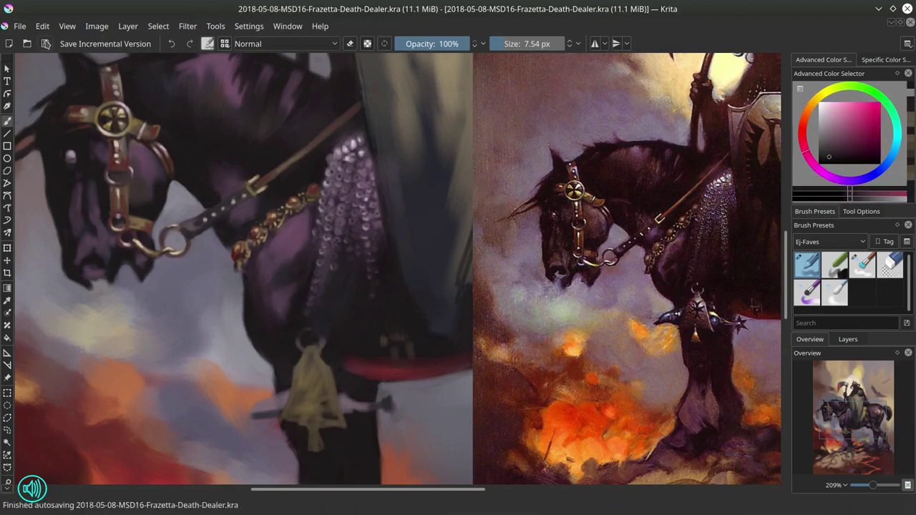
Model the bell's folds, rim and ring with sampled olive, brown and dark tones using brush sizes down to 4.50 px
key("bracketleft")
left_click(327, 344, "ctrl")
left_click(328, 346, "ctrl")
left_click_drag(327, 344, 337, 354)
left_click(311, 373, "ctrl")
left_click(300, 394, "ctrl")
mouse_move(303, 399)
left_mouse_down()
mouse_move(331, 416)
mouse_move(285, 421)
mouse_move(300, 380)
left_mouse_up()
left_click(321, 421, "ctrl")
left_click(314, 417, "ctrl")
left_click(369, 463, "ctrl")
key("bracketleft")
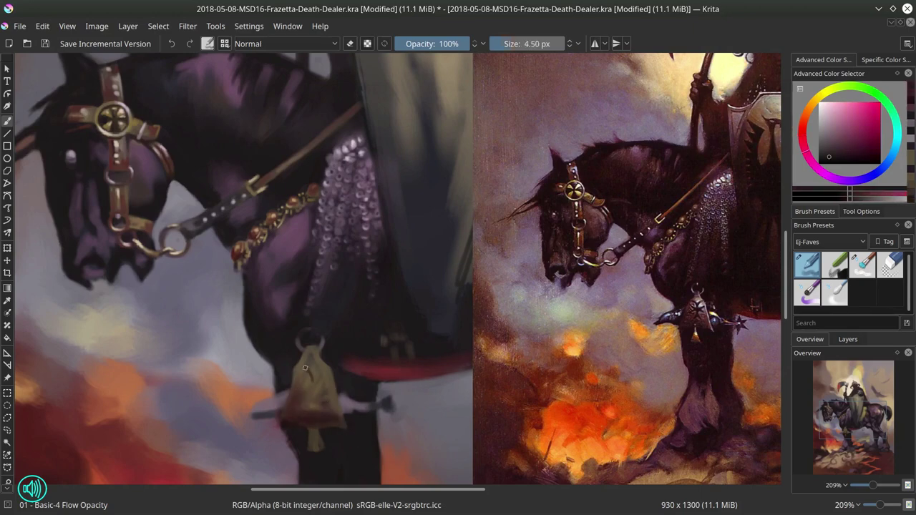
Paint the dark pointed end of the spur beside the bell and shade it with sampled purples at 4.50 and 4.16 px
mouse_move(239, 421)
left_mouse_down()
mouse_move(278, 398)
mouse_move(284, 409)
left_mouse_up()
left_click(287, 412, "ctrl")
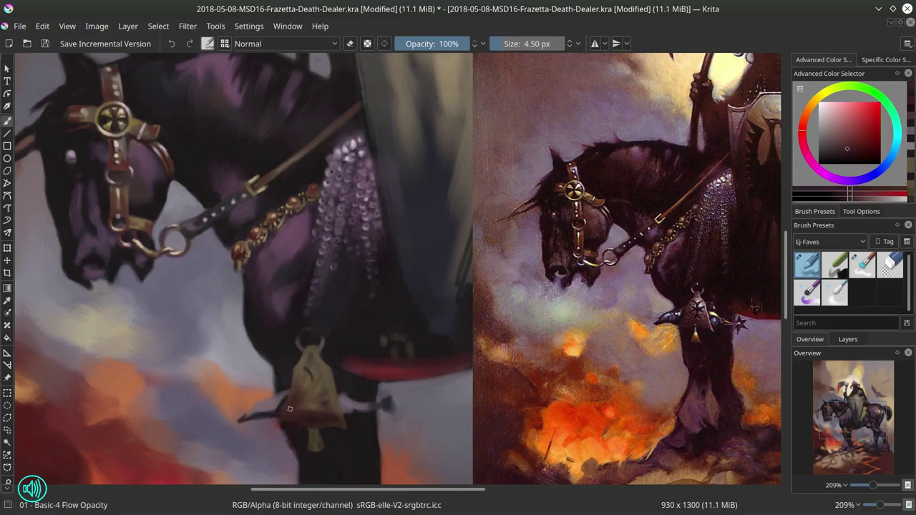
left_click(304, 432, "ctrl")
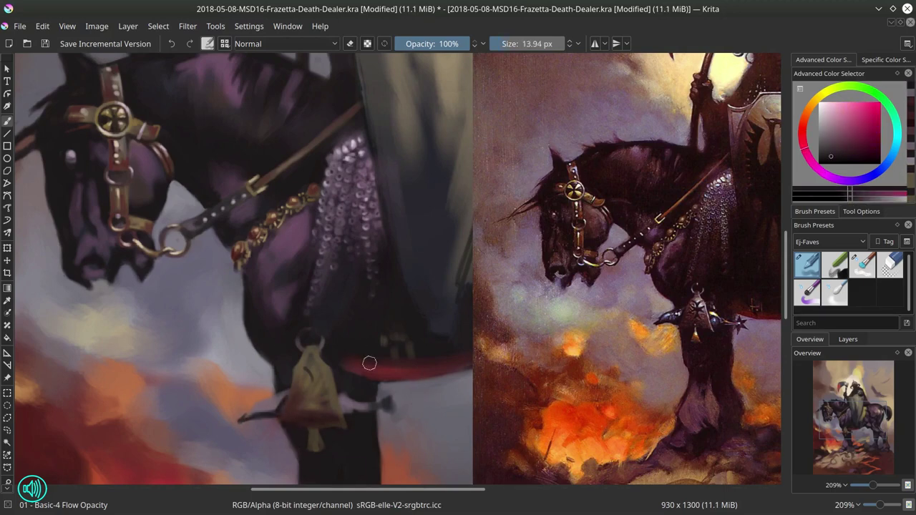
key("bracketright")
key("bracketright")
key("bracketleft")
left_click(276, 405, "ctrl")
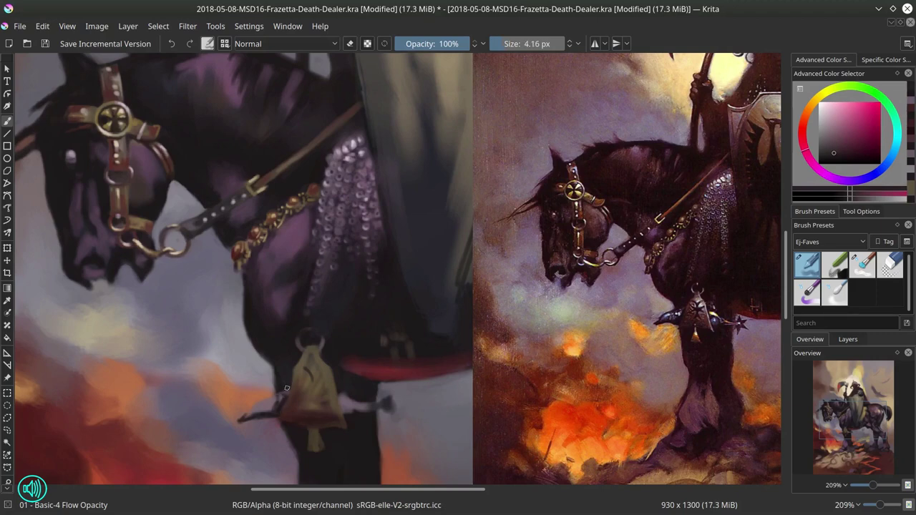
left_click(271, 416, "ctrl")
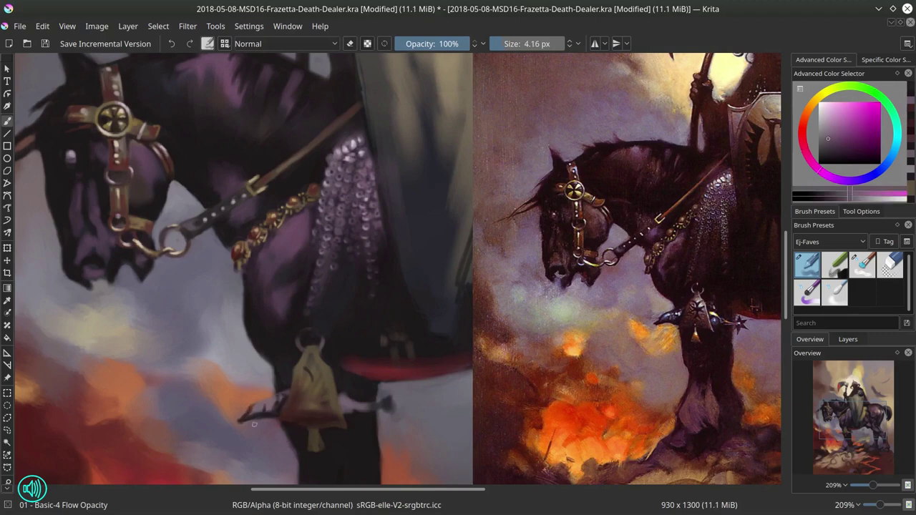
Paint a dark star-shaped rowel on the spur's far end and trim its points with the sampled sky colour
left_click_drag(389, 406, 381, 423)
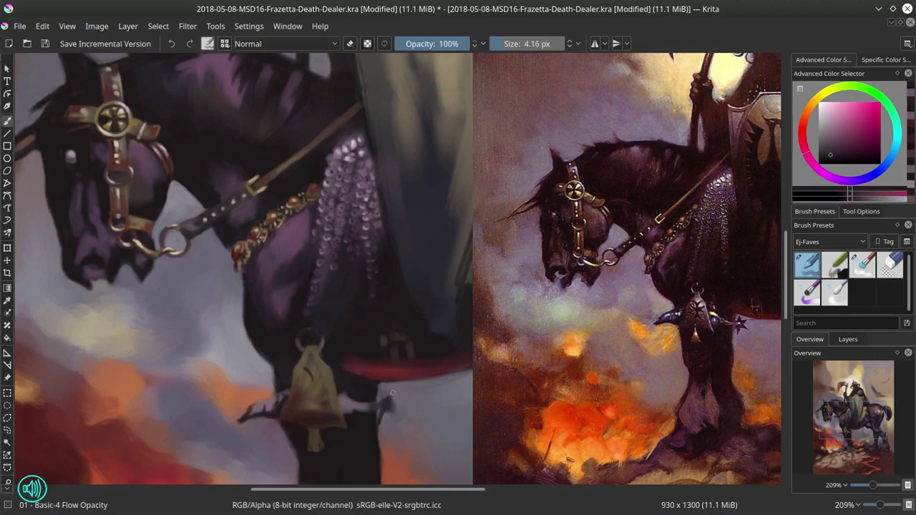
mouse_move(383, 387)
left_mouse_down()
mouse_move(400, 401)
mouse_move(390, 402)
mouse_move(411, 405)
mouse_move(389, 410)
mouse_move(392, 430)
mouse_move(390, 388)
mouse_move(410, 426)
mouse_move(413, 406)
mouse_move(396, 418)
mouse_move(406, 365)
mouse_move(379, 385)
left_mouse_up()
left_click(396, 419, "ctrl")
key("bracketright")
left_click(396, 420, "ctrl")
Add sampled ochre highlights to the spur's arm and the bell's clapper
left_click(323, 375, "ctrl")
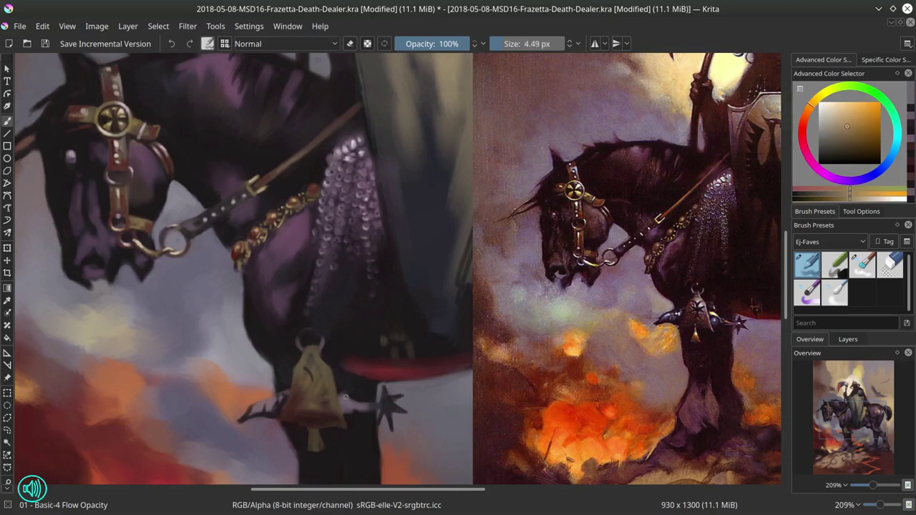
key("bracketleft")
mouse_move(319, 443)
left_mouse_down()
mouse_move(314, 428)
mouse_move(316, 441)
left_mouse_up()
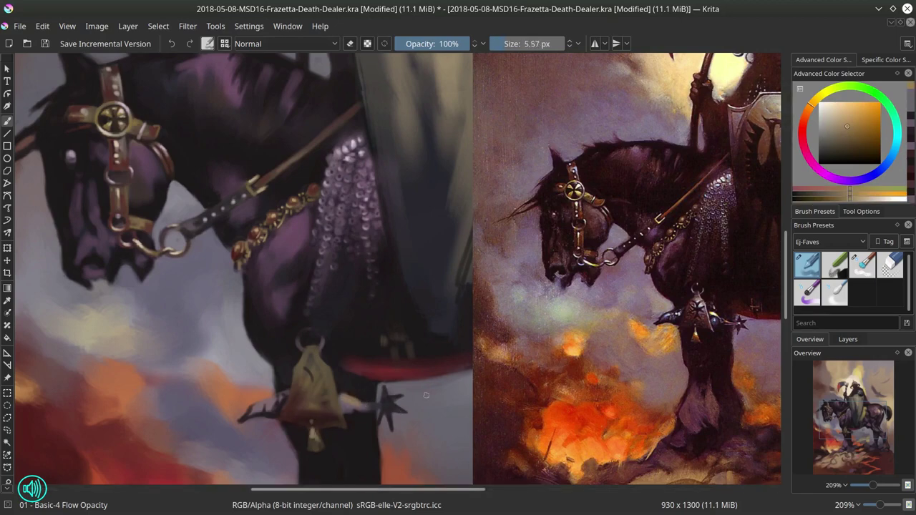
Darken the upper foreleg and cover the near end of the red cloth trim with sampled near-black at 18.44 px
key("bracketleft")
left_click(344, 366, "ctrl")
left_click_drag(345, 389, 349, 379)
left_click(340, 378)
left_click_drag(351, 309, 372, 309)
left_click(351, 310, "ctrl")
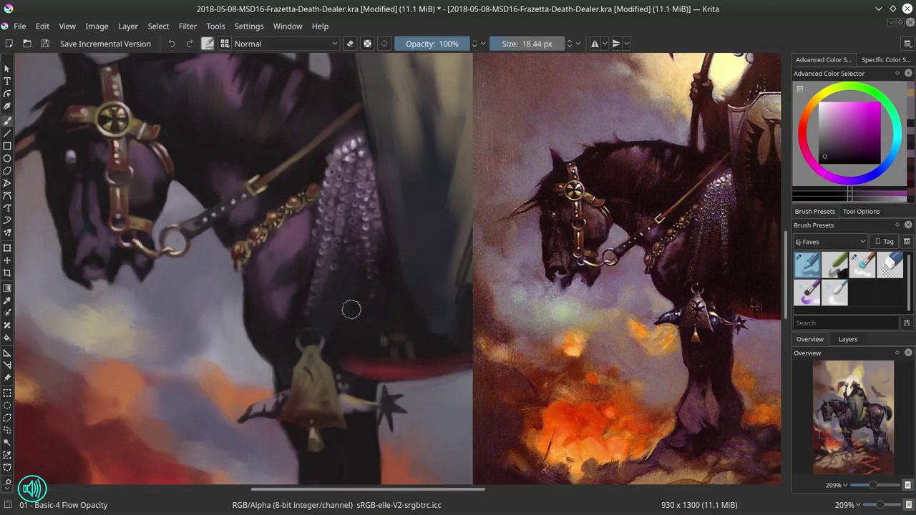
mouse_move(355, 363)
left_mouse_down()
mouse_move(370, 354)
mouse_move(378, 369)
left_mouse_up()
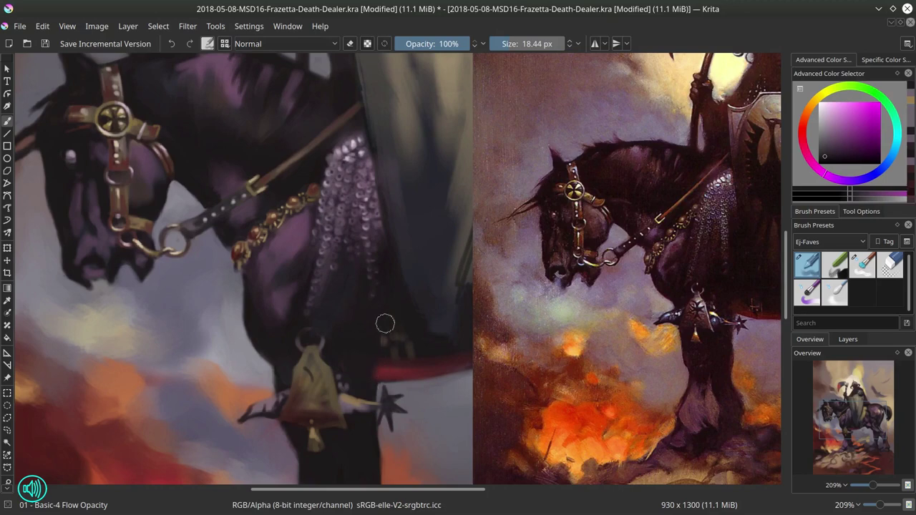
Dab small sampled purple links beside the bell at 6.33 px and save the document
left_click(346, 388, "ctrl")
left_click_drag(348, 399, 331, 399)
left_click(344, 368)
left_click(336, 363)
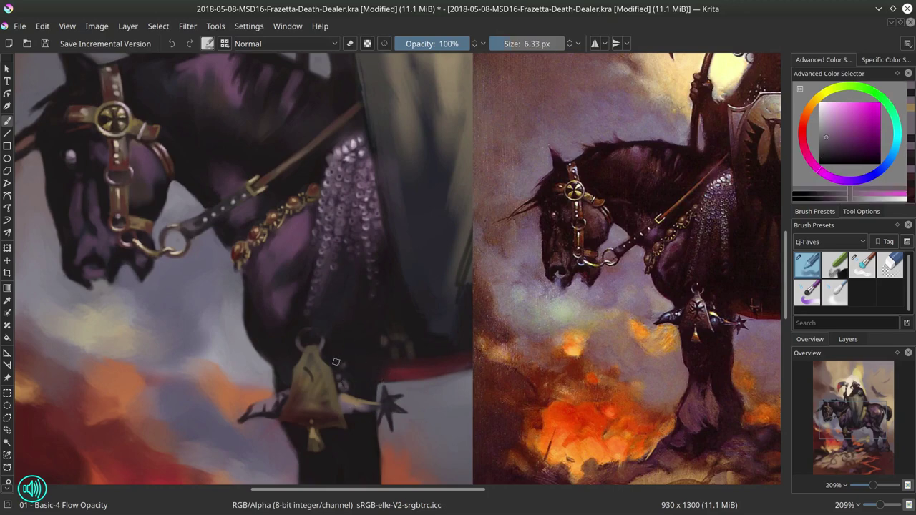
key("ctrl+s")
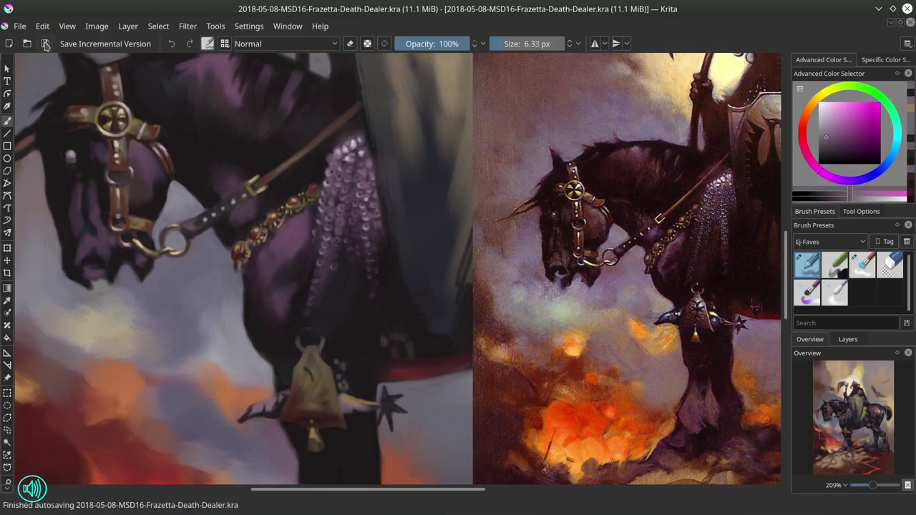
Shade the bell area on the horse's foreleg with purple in Multiply mode at 35% opacity and 44.57 px
scroll(348, 328, "down", 4, "ctrl")
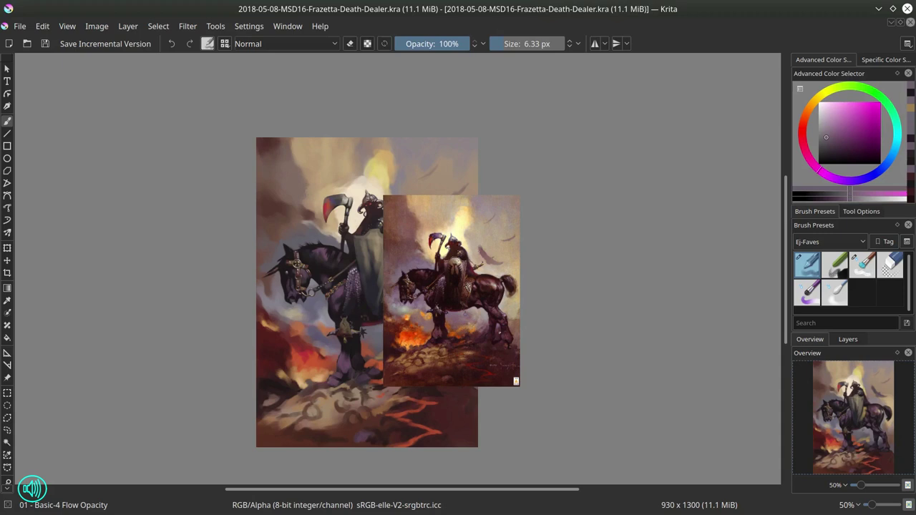
left_click(287, 43)
left_click(262, 142)
left_click(421, 44)
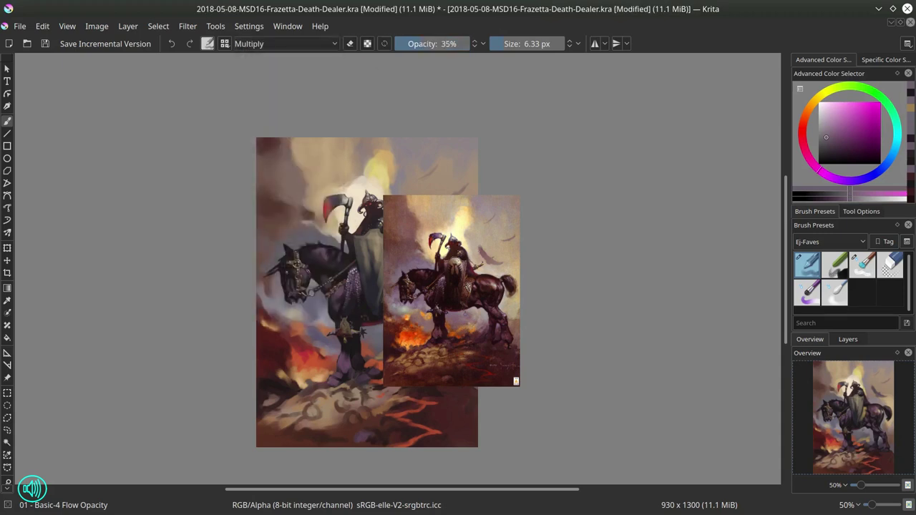
left_click(513, 44)
key("bracketright")
Return the brush to Normal mode at 100% opacity and save the document
left_click(285, 43)
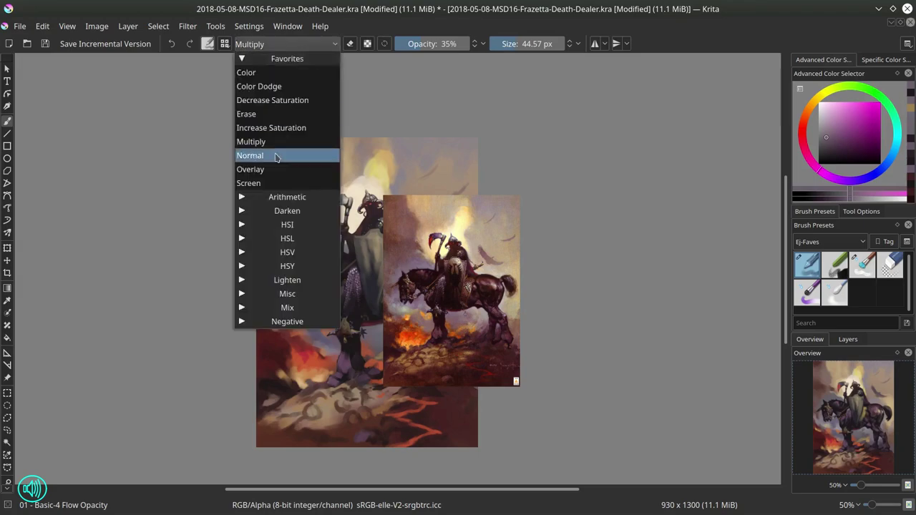
left_click(278, 155)
left_click(467, 44)
left_click_drag(357, 318, 458, 266)
left_click(46, 44)
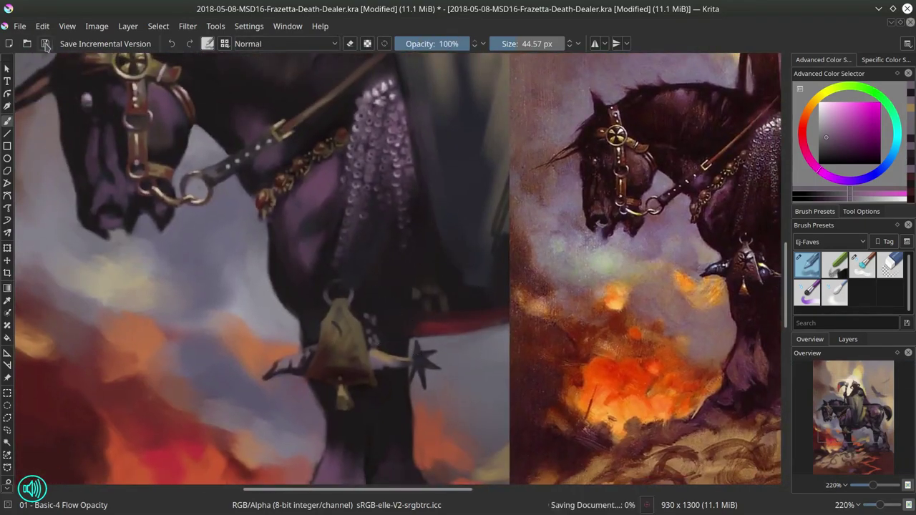
Refine the bell's upper edges and tidy the purple links beside it with sampled tones, finishing at 4.75 px
left_click(322, 342, "ctrl")
left_click_drag(353, 357, 328, 319)
mouse_move(317, 326)
left_mouse_down()
mouse_move(311, 285)
mouse_move(331, 352)
mouse_move(326, 329)
left_mouse_up()
left_click(331, 352, "ctrl")
left_click_drag(476, 352, 383, 344)
left_click(295, 334, "ctrl")
left_click_drag(297, 360, 294, 359)
left_click_drag(282, 350, 280, 351)
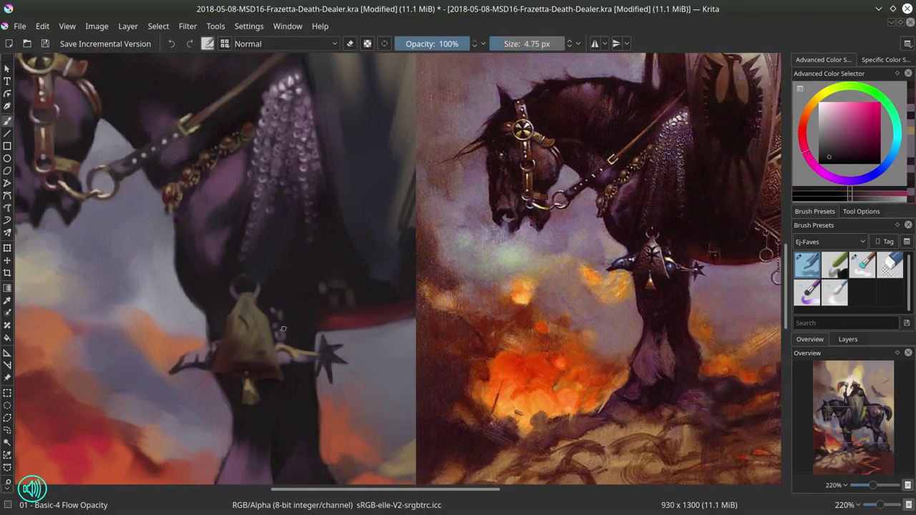
Touch up the bell's ring, the pointed end of the spur and the bell's flared rim with sampled tones at 3.75 and 6.28 px
key("bracketright")
left_click(282, 341, "ctrl")
left_click(259, 294, "ctrl")
left_click_drag(258, 297, 257, 297)
left_click(227, 368, "ctrl")
left_click_drag(215, 372, 209, 375)
left_click(261, 369, "ctrl")
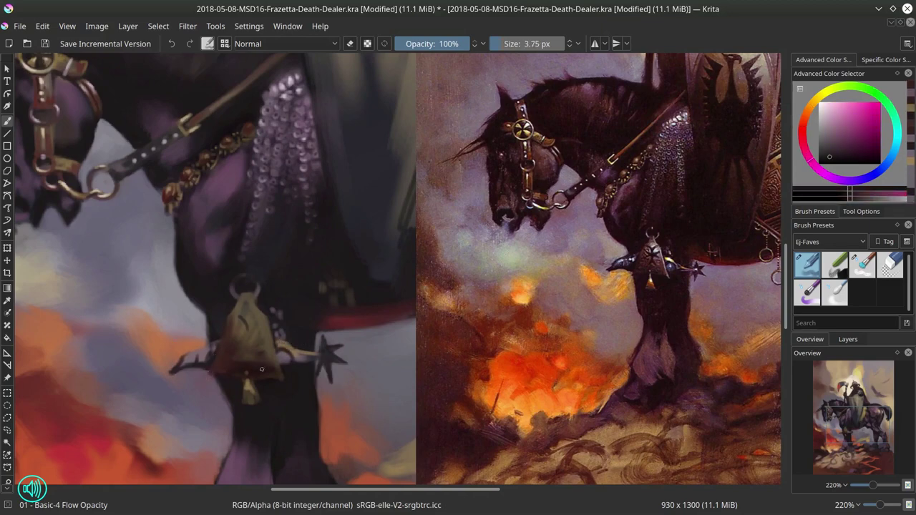
left_click(275, 363, "ctrl")
left_click_drag(275, 365, 286, 383)
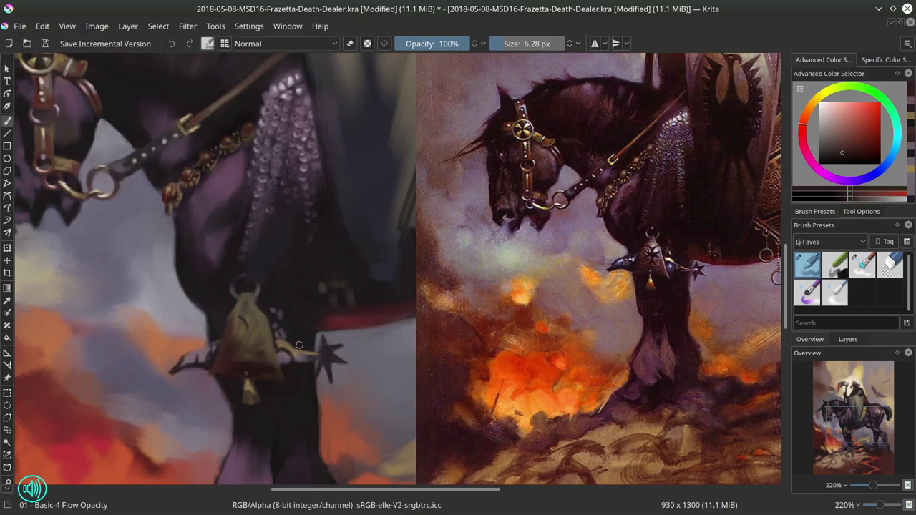
Define the small links beside the bell with sampled purples and near-black at 4.35 and 3.38 px
left_click(326, 345, "ctrl")
key("bracketleft")
key("bracketleft")
key("bracketleft")
key("bracketleft")
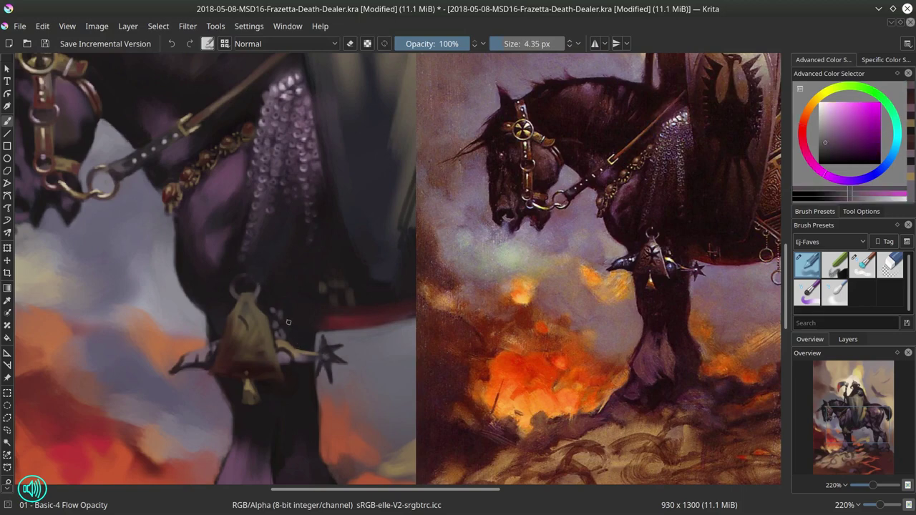
left_click(289, 322, "ctrl")
left_click_drag(284, 316, 280, 320)
left_click(280, 319, "ctrl")
key("bracketleft")
left_click(292, 318, "ctrl")
left_click(283, 323)
left_click(274, 321, "ctrl")
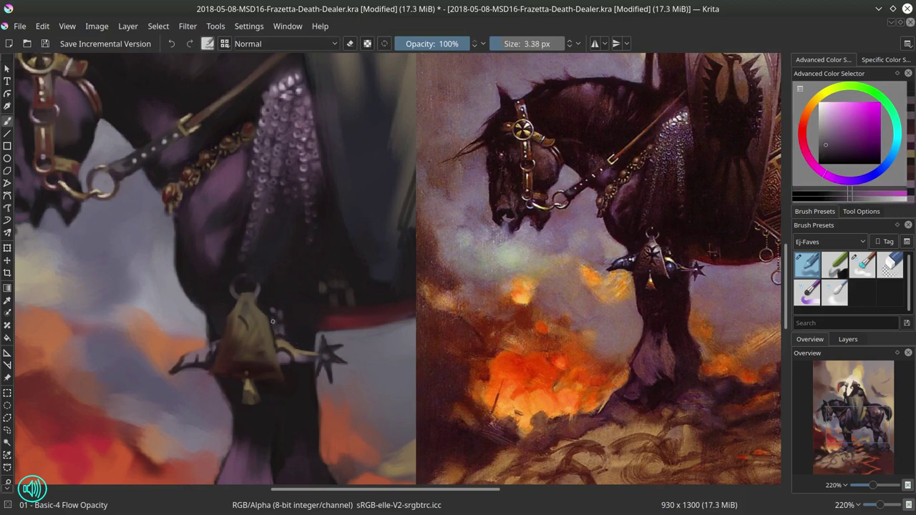
left_click(262, 277, "ctrl")
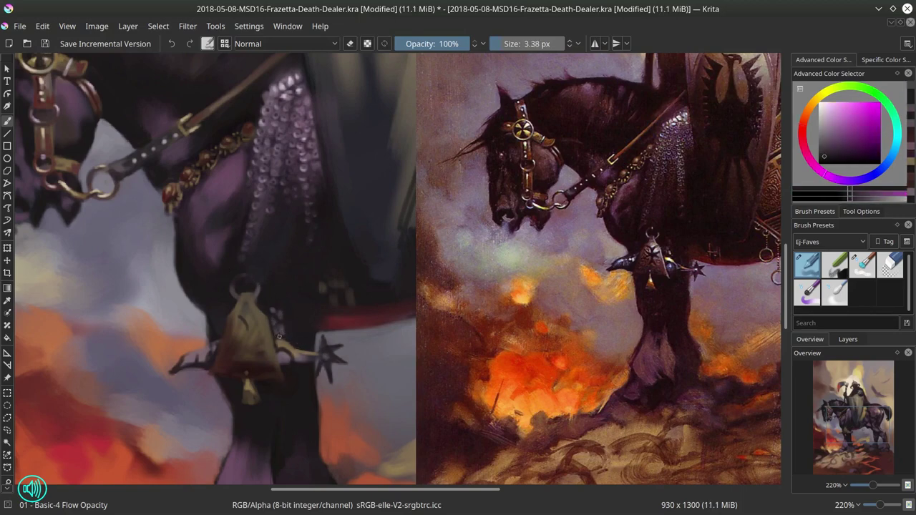
Paint a dark cross emblem with curled marks on the face of the bell at 3.38 px
left_click(240, 306, "ctrl")
mouse_move(256, 317)
left_mouse_down()
mouse_move(262, 341)
mouse_move(245, 335)
mouse_move(261, 319)
mouse_move(243, 340)
mouse_move(248, 319)
mouse_move(258, 352)
left_mouse_up()
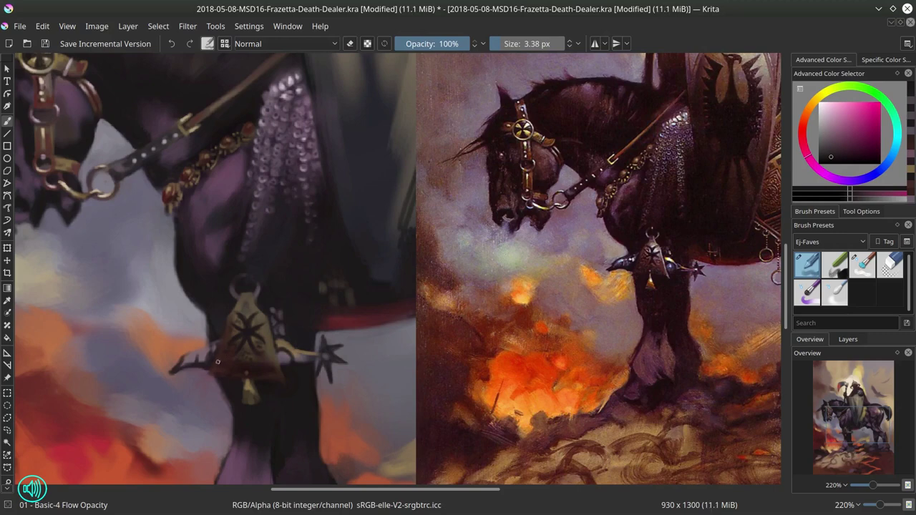
left_click(249, 334, "ctrl")
Refine the bell's rim with sampled browns and glaze orange onto the clapper and spur arm at 5.66 and 7.12 px
left_click(248, 374, "ctrl")
left_click(276, 359, "ctrl")
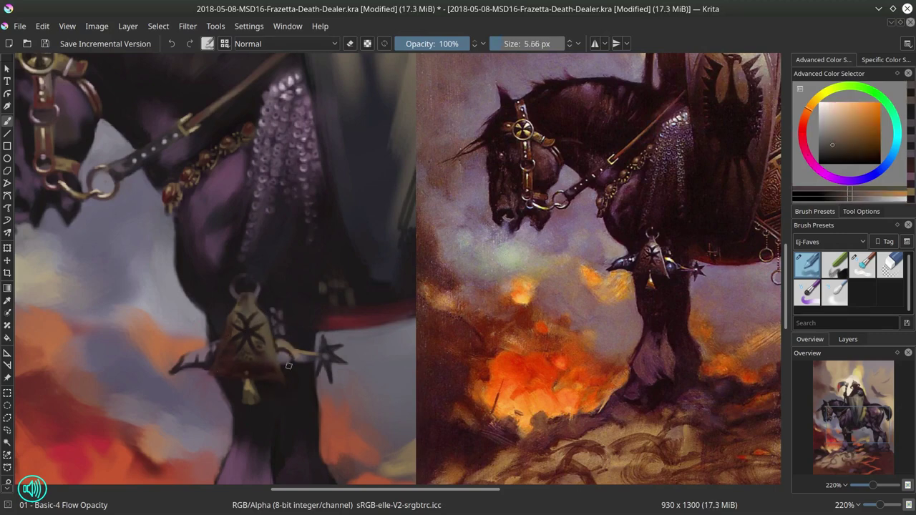
left_click(199, 363, "ctrl")
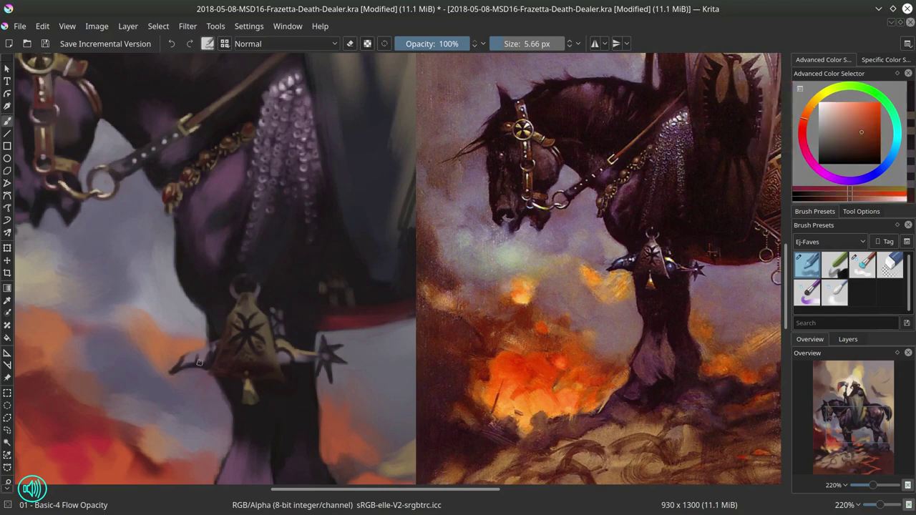
mouse_move(247, 393)
left_mouse_down()
mouse_move(271, 361)
mouse_move(238, 331)
mouse_move(242, 341)
mouse_move(248, 312)
mouse_move(255, 308)
mouse_move(280, 348)
mouse_move(307, 354)
left_mouse_up()
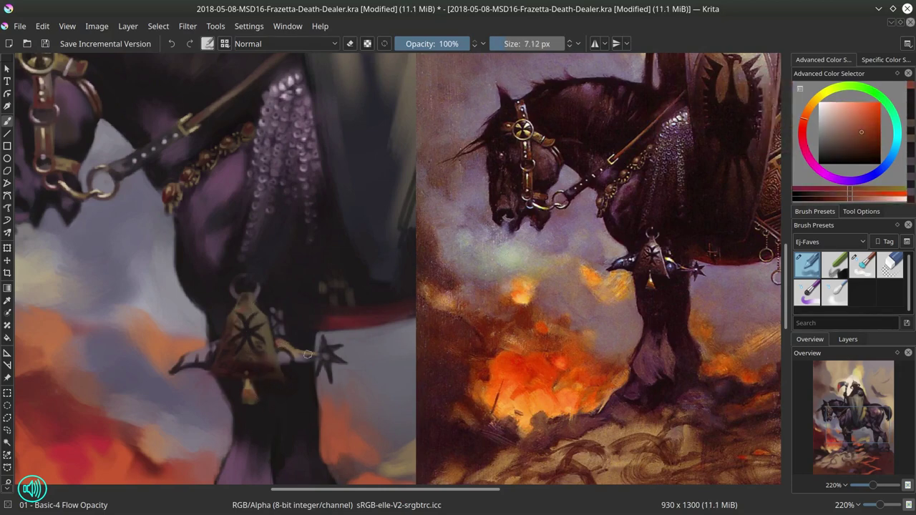
Sharpen the clapper's edges and the dark area beside the bell with sampled near-black at 4.43 px
left_click(246, 392, "ctrl")
left_click(261, 385, "ctrl")
left_click_drag(260, 380, 257, 382)
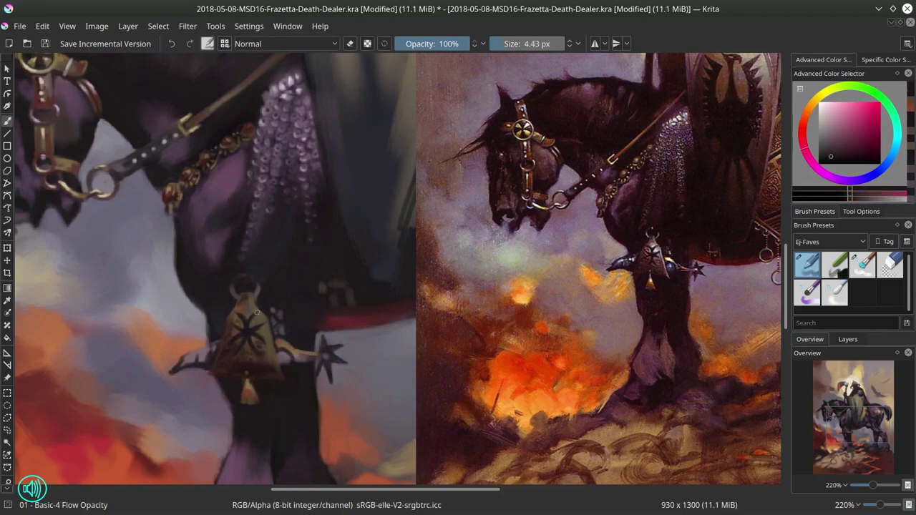
left_click_drag(278, 336, 289, 349)
Glaze the bell and its clapper in Screen mode with a sampled brown-orange, followed by blue at 7.29 px
left_click(253, 335, "ctrl")
left_click(322, 45)
left_click(300, 183)
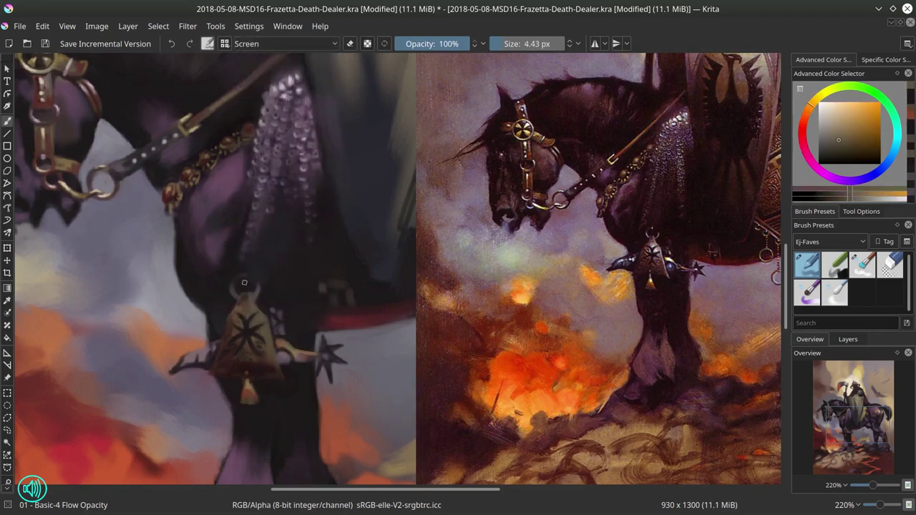
left_click(893, 150)
left_click_drag(253, 322, 259, 322)
mouse_move(253, 317)
left_mouse_down()
mouse_move(272, 303)
mouse_move(249, 311)
left_mouse_up()
mouse_move(239, 328)
left_mouse_down()
mouse_move(243, 313)
mouse_move(263, 330)
mouse_move(262, 312)
left_mouse_up()
mouse_move(268, 323)
left_mouse_down()
mouse_move(277, 369)
mouse_move(248, 381)
left_mouse_up()
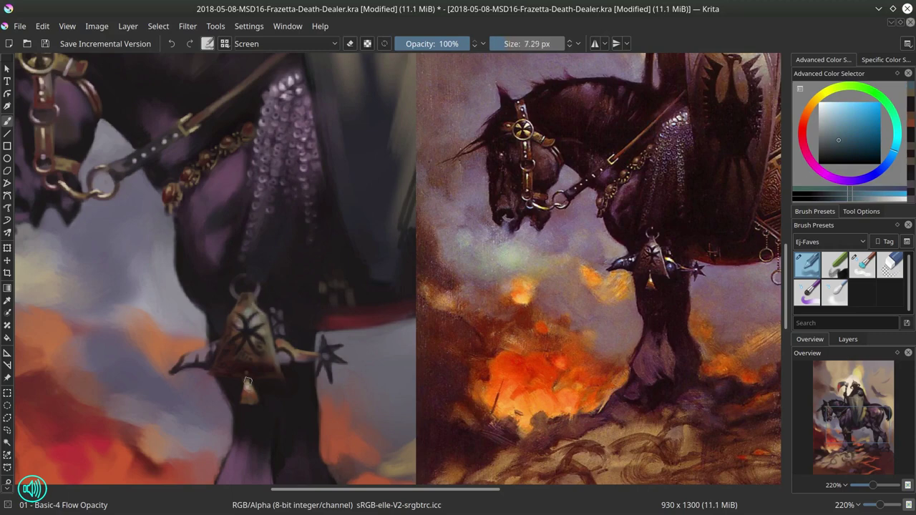
left_click_drag(267, 341, 283, 341)
left_click_drag(259, 321, 277, 356)
left_click_drag(289, 396, 270, 396)
Add pale-blue highlights in Normal mode to the bell's ring, edges and clapper at 4.09 and 3.42 px
left_click(315, 44)
left_click(290, 152)
left_click(827, 108)
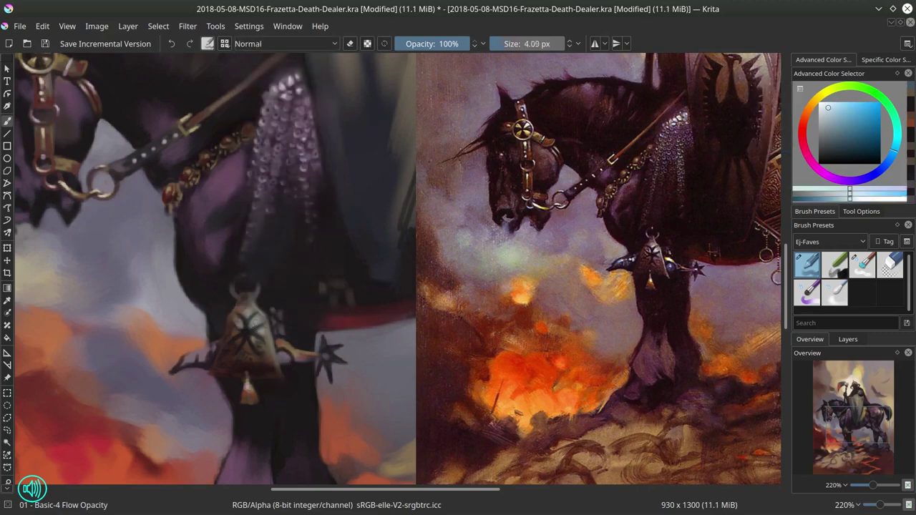
left_click_drag(253, 320, 256, 328)
left_click_drag(254, 280, 254, 281)
left_click_drag(252, 295, 280, 374)
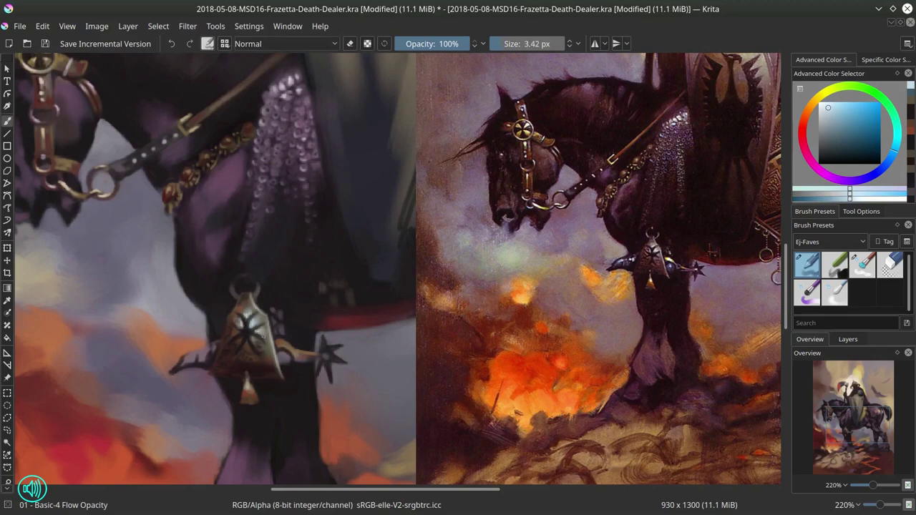
left_click_drag(251, 378, 250, 392)
Paint mid-blue reflections on the spur's curved tip and its star at about 4.49 px
left_click(212, 315, "ctrl")
left_click(894, 151)
left_click(841, 135)
left_click_drag(192, 357, 197, 356)
mouse_move(195, 356)
left_mouse_down()
mouse_move(179, 366)
mouse_move(218, 344)
left_mouse_up()
left_click_drag(328, 354, 326, 355)
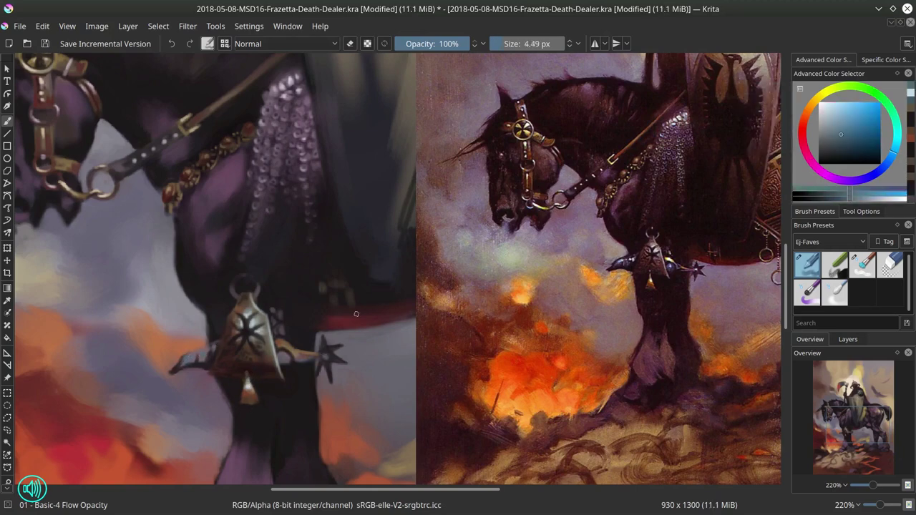
Add pale-blue glints to the spur's curved tip, the spur arm and the clapper at 4.74 px
left_click(830, 110)
mouse_move(274, 335)
left_mouse_down()
mouse_move(287, 356)
mouse_move(276, 335)
left_mouse_up()
left_click_drag(284, 355, 289, 357)
left_click_drag(212, 347, 186, 359)
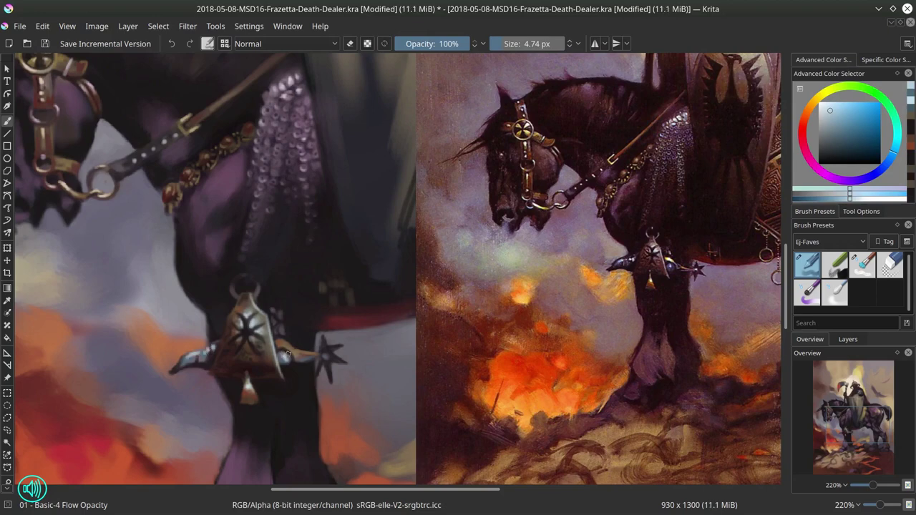
left_click_drag(287, 354, 284, 356)
left_click_drag(285, 355, 328, 353)
left_click_drag(248, 379, 249, 389)
Add warm off-white accents to the bell and spur arm at 2.58 px, and refine the curved tip with sampled near-black at 3.48 px
left_click(811, 108)
left_click_drag(308, 352, 312, 353)
left_click(827, 105)
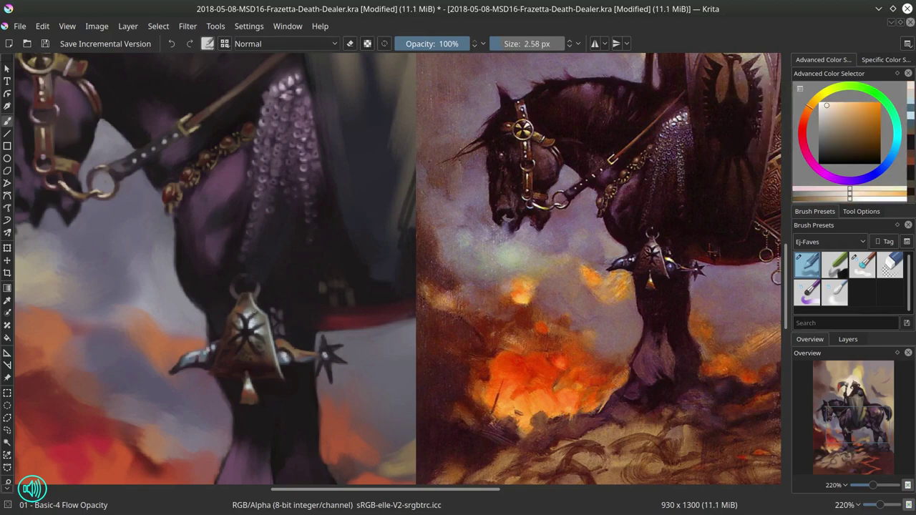
mouse_move(267, 315)
left_mouse_down()
mouse_move(272, 348)
mouse_move(288, 354)
left_mouse_up()
left_click_drag(249, 385, 253, 385, "shift")
left_click(222, 334, "ctrl")
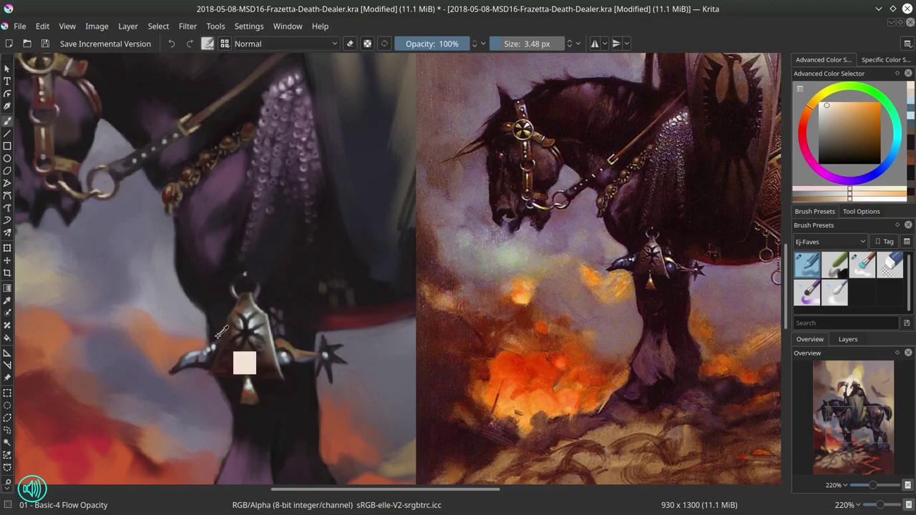
left_click_drag(193, 349, 202, 345)
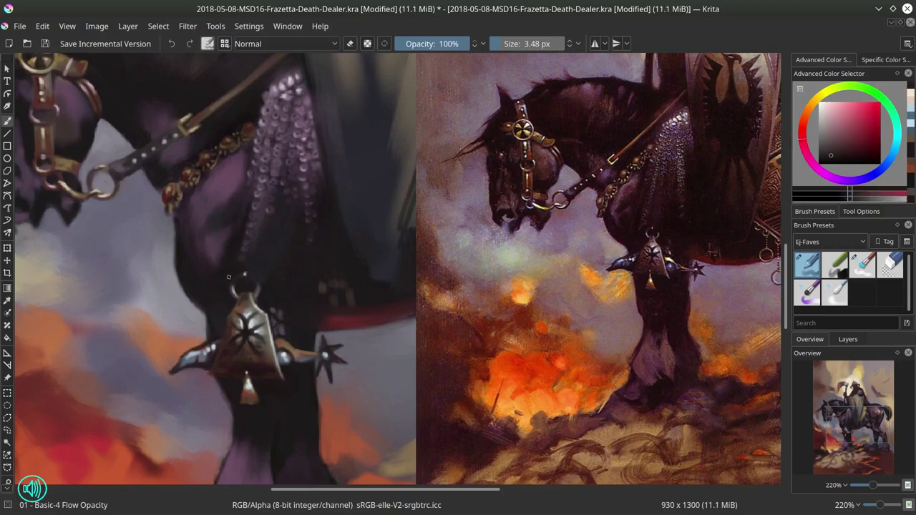
Save the document and touch up the red hem and background around the spur star with sampled dark colours at 6.28 px
left_click(50, 44)
left_click(349, 310, "ctrl")
left_click_drag(326, 320, 334, 320, "shift")
mouse_move(342, 319)
left_mouse_down()
mouse_move(329, 320)
mouse_move(359, 338)
left_mouse_up()
left_click(292, 307, "ctrl")
Move the reference image clear of the painting onto its right side, save the document and return to the Freehand Brush
left_click(7, 377)
mouse_move(472, 286)
left_mouse_down()
mouse_move(619, 289)
mouse_move(650, 279)
left_mouse_up()
left_click(43, 45)
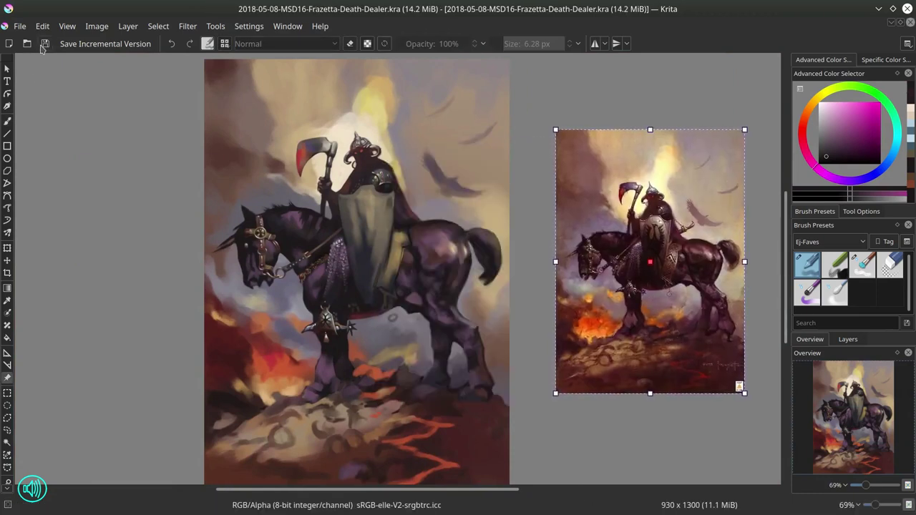
left_click(7, 122)
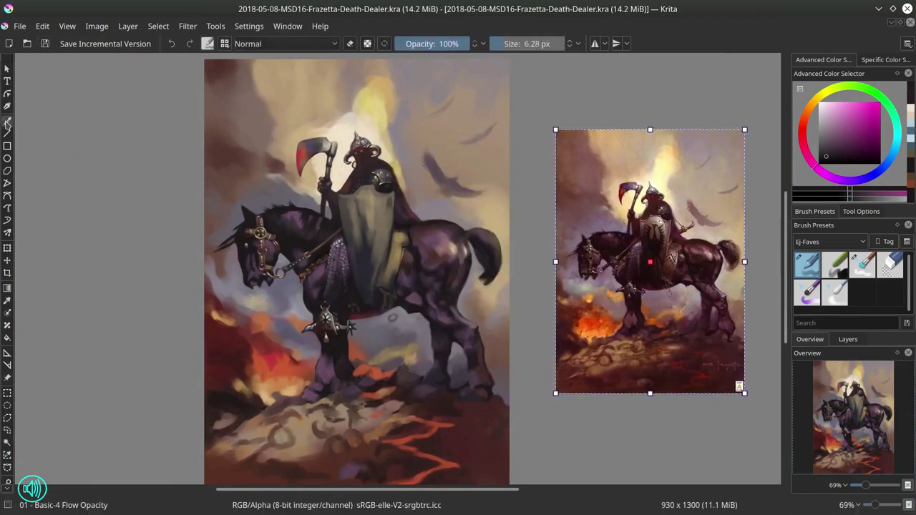
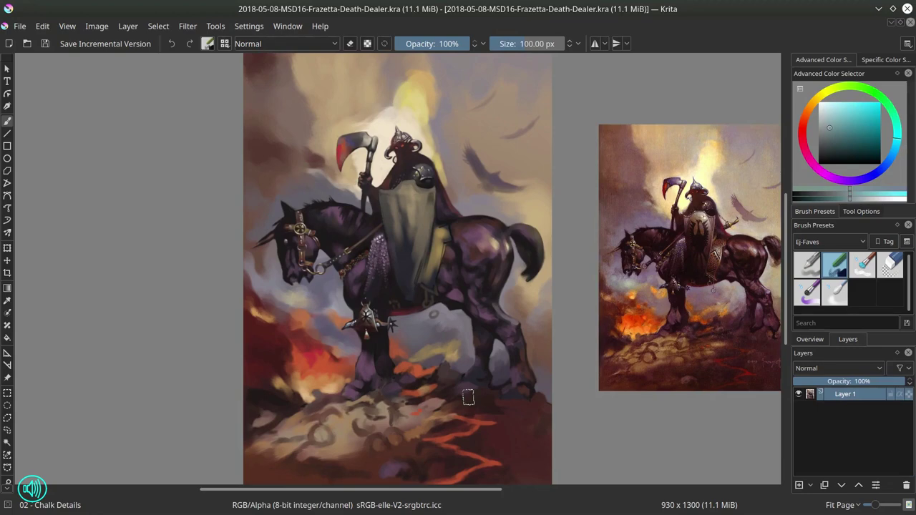
Move the reference image over the painting's left side and return to the Freehand Brush
left_click(8, 377)
left_click_drag(705, 231, 276, 231)
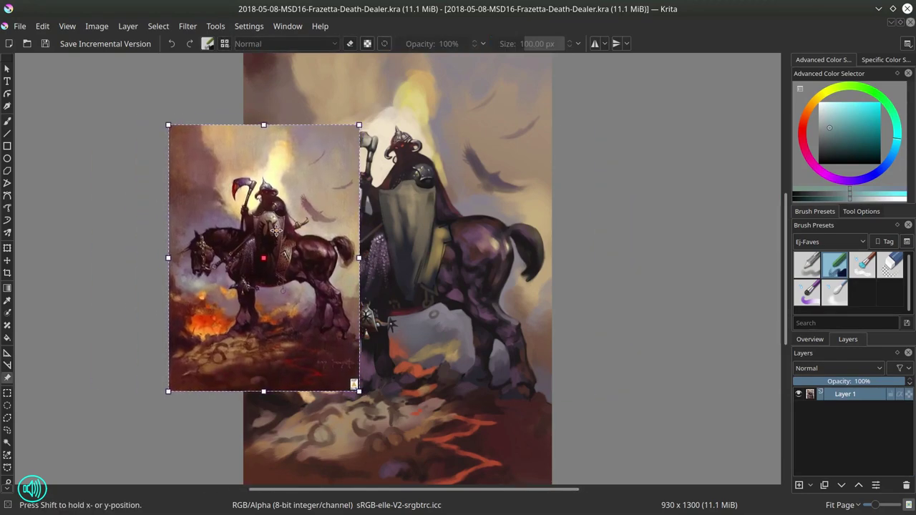
left_click(7, 121)
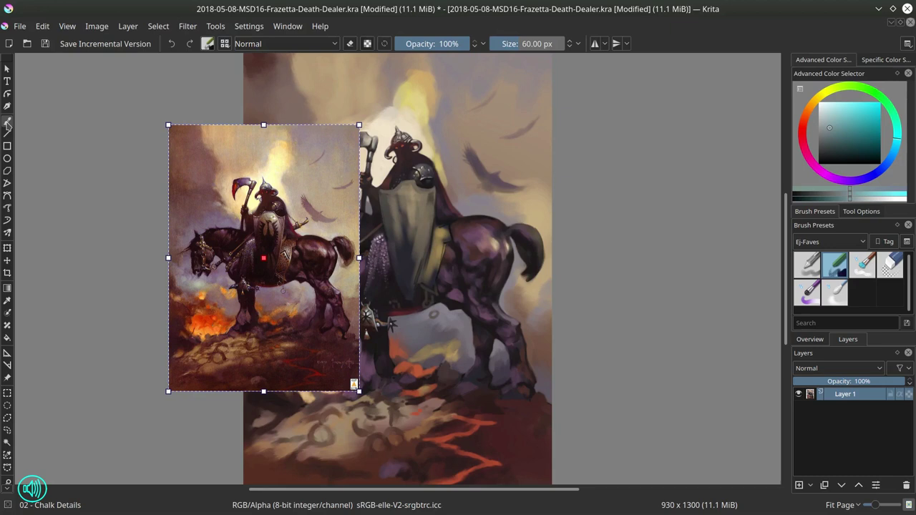
left_click(7, 121)
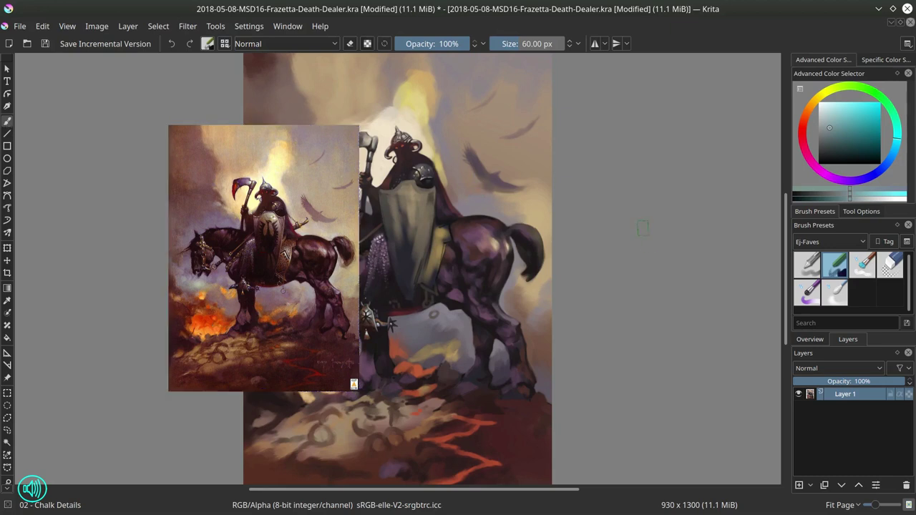
Cover the small ornament above the red hem with sampled near-black using Basic-4 Flow Opacity at 15.96 px, and refine the hem at 9.75 px
left_click(807, 264)
left_click_drag(412, 257, 441, 248)
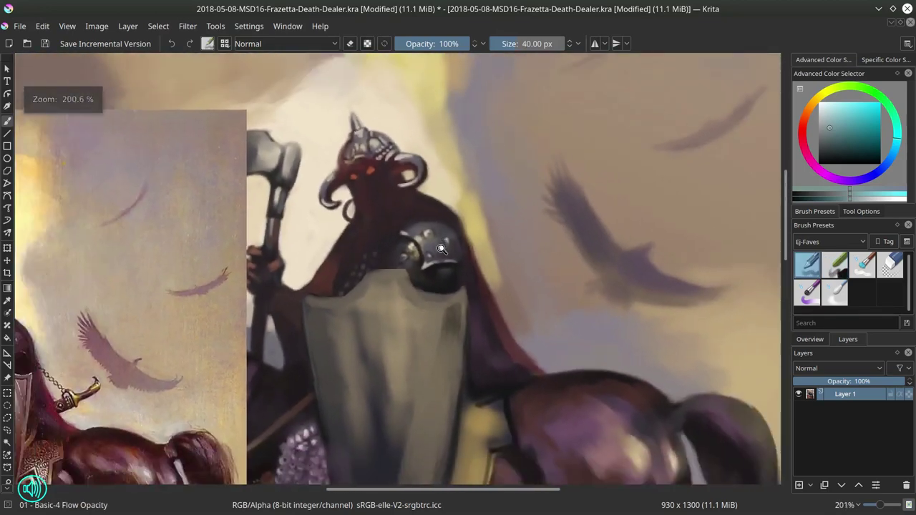
left_click_drag(424, 458, 450, 222)
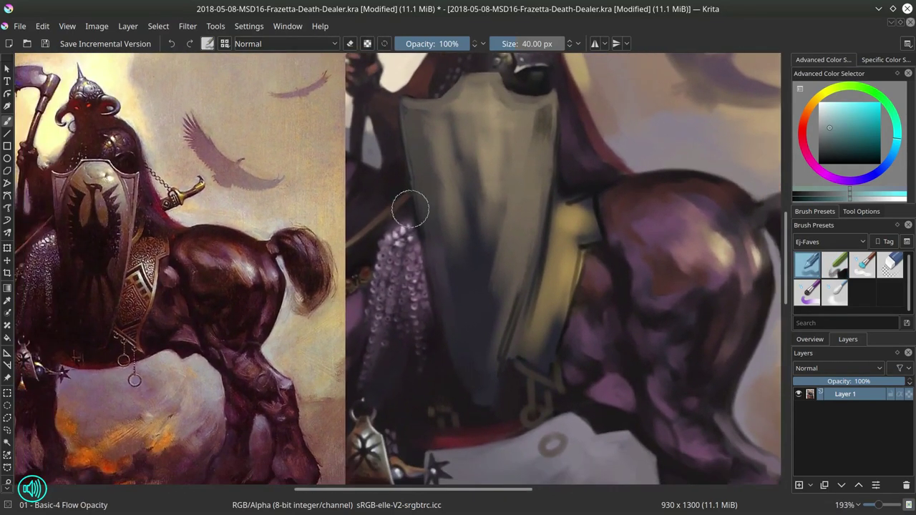
mouse_move(463, 413)
left_mouse_down("shift")
mouse_move(441, 413)
mouse_move(458, 430)
left_mouse_up("shift")
left_click(423, 415, "ctrl")
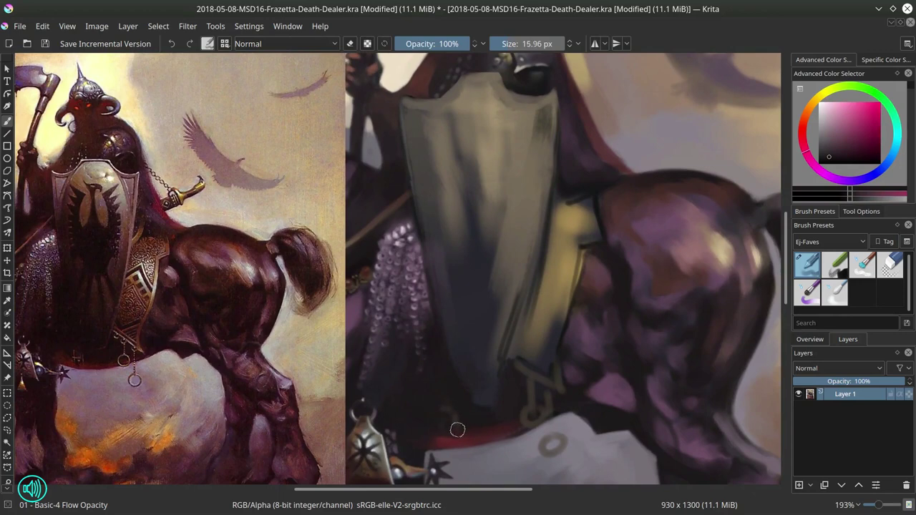
key("bracketleft")
key("bracketleft")
left_click(452, 425, "ctrl")
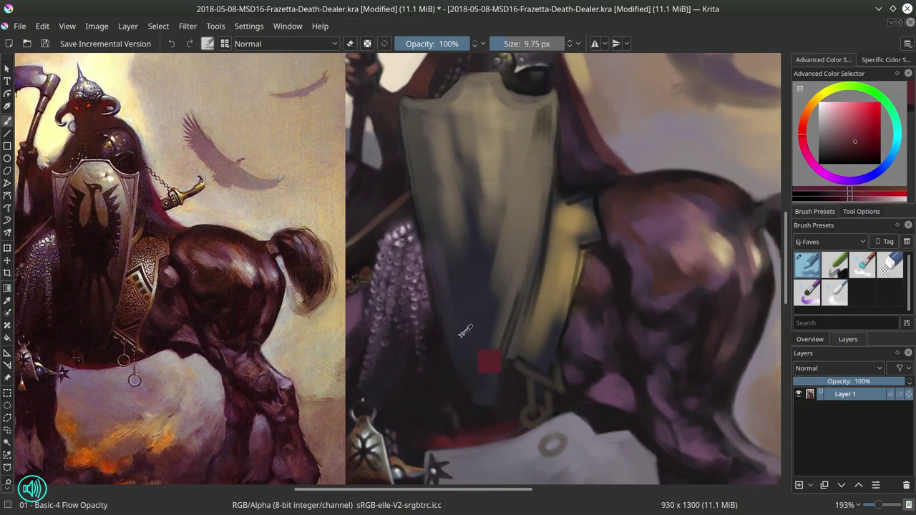
Shade the lower half of the shield with dark blue and clean up its tapering edges at 8.75 px
left_click(463, 394, "ctrl")
left_click_drag(443, 316, 452, 316, "shift")
left_click(517, 301, "ctrl")
left_click(501, 322, "ctrl")
left_click_drag(515, 288, 511, 324)
left_click(840, 153)
mouse_move(499, 365)
left_mouse_down()
mouse_move(521, 304)
mouse_move(462, 325)
mouse_move(454, 272)
left_mouse_up()
key("bracketleft")
key("bracketleft")
key("bracketleft")
key("bracketleft")
key("bracketleft")
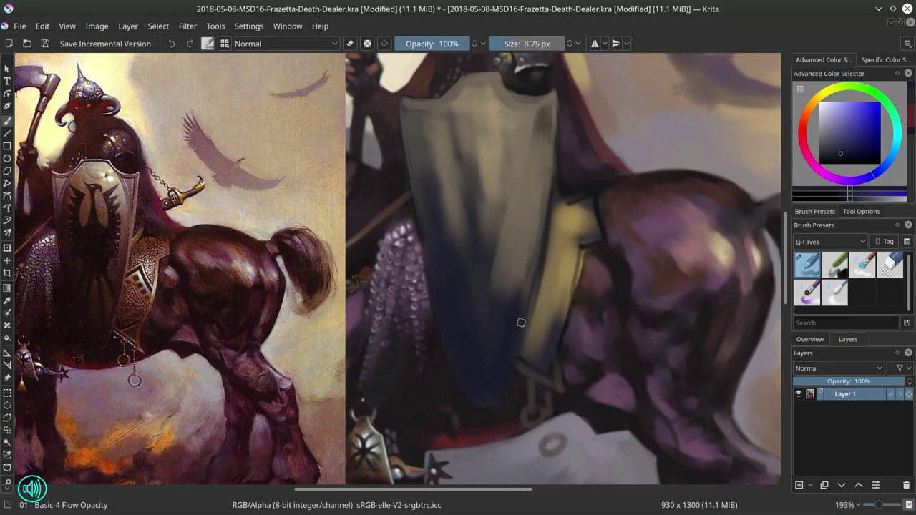
Glaze dark red-brown over the lower end of the yellow saddle cloth at 38.01 px
left_click(539, 352, "ctrl")
key("bracketright")
key("bracketright")
key("bracketright")
key("bracketright")
key("bracketright")
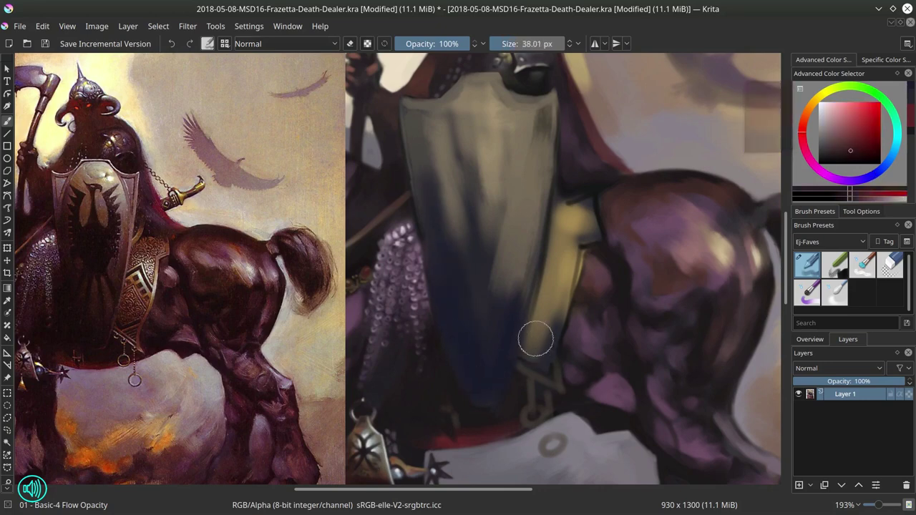
left_click_drag(535, 338, 536, 315)
Rework the saddle cloth's edge beside the horse's flank with sampled darks and yellows at 9.45 and 10.16 px
mouse_move(532, 302)
left_mouse_down("shift")
mouse_move(516, 302)
mouse_move(587, 258)
left_mouse_up("shift")
left_click(565, 306, "ctrl")
left_click(594, 259, "ctrl")
left_click(583, 309, "ctrl")
left_click_drag(577, 306, 579, 313)
left_click(578, 325, "ctrl")
left_click_drag(566, 347, 573, 315)
left_click(572, 299, "ctrl")
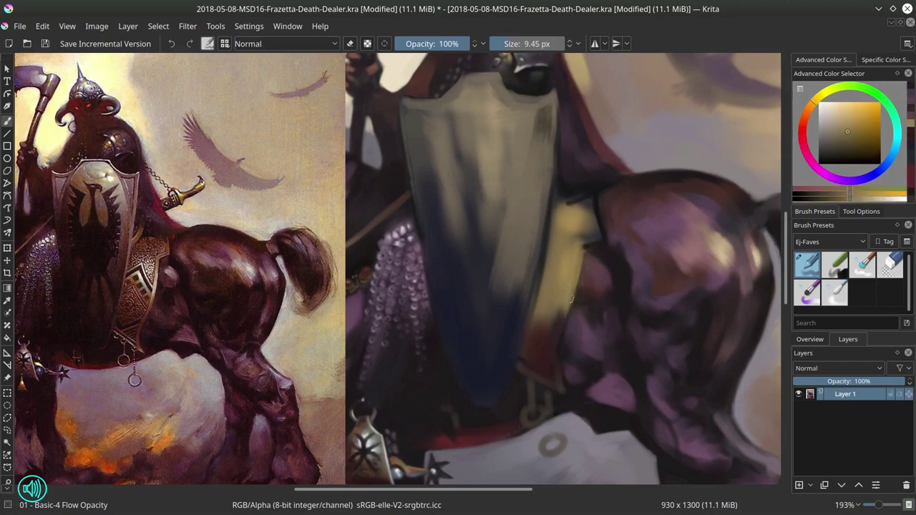
left_click(569, 304, "ctrl")
key("bracketright")
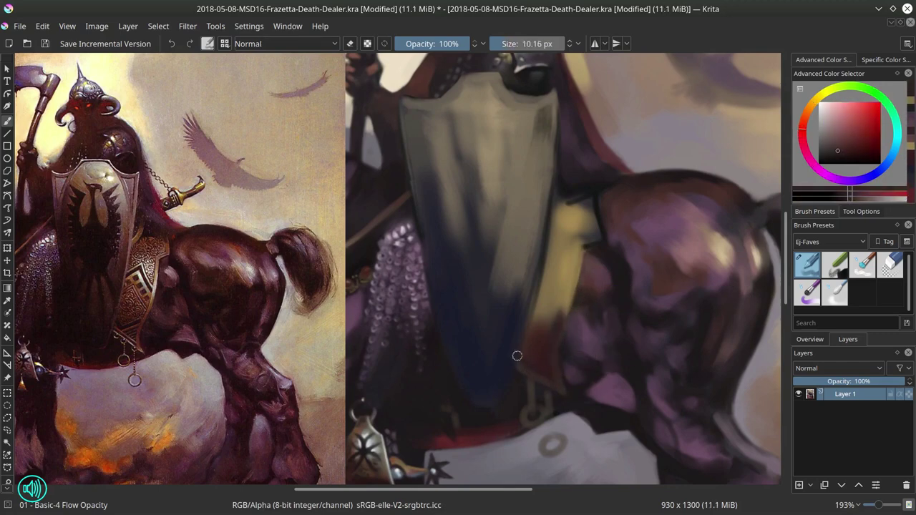
Paint the top of the saddle cloth with sampled yellow and reddish brown at up to 15.78 px
left_click(571, 216, "ctrl")
mouse_move(566, 205)
left_mouse_down()
mouse_move(586, 201)
mouse_move(593, 213)
left_mouse_up()
left_click(605, 208, "ctrl")
left_click_drag(601, 209, 562, 224, "shift")
mouse_move(583, 201)
left_mouse_down()
mouse_move(575, 221)
mouse_move(577, 187)
mouse_move(558, 224)
left_mouse_up()
left_click(596, 191, "ctrl")
left_click(560, 201, "ctrl")
left_click(581, 173, "ctrl")
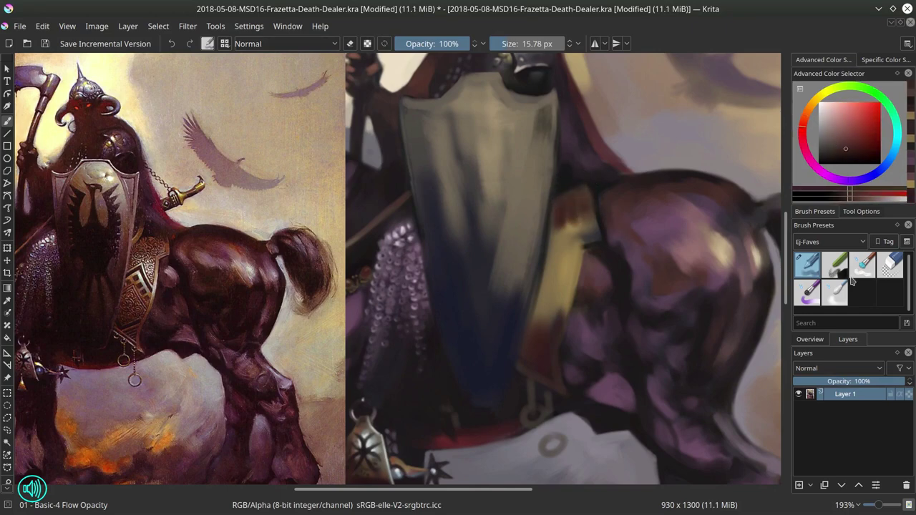
Soften the saddle cloth's top corner and lower colour transition with Blender Textured Soft at 19.97 px, and restore the previous brush
left_click(861, 266)
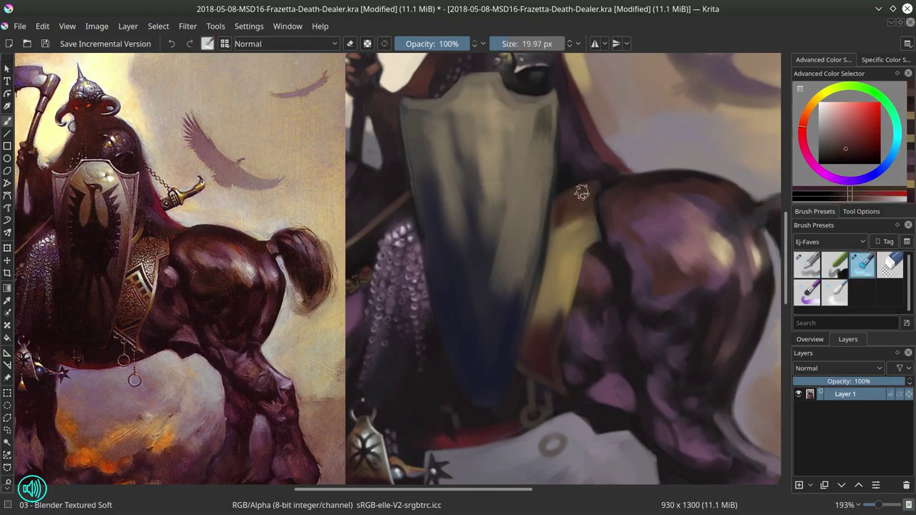
left_click_drag(592, 191, 598, 224)
left_click_drag(555, 315, 544, 327)
key("slash")
Define the saddle cloth's upper edge against the horse's rump with sampled near-black at 11.91 and 4.89 px
left_click(613, 215, "ctrl")
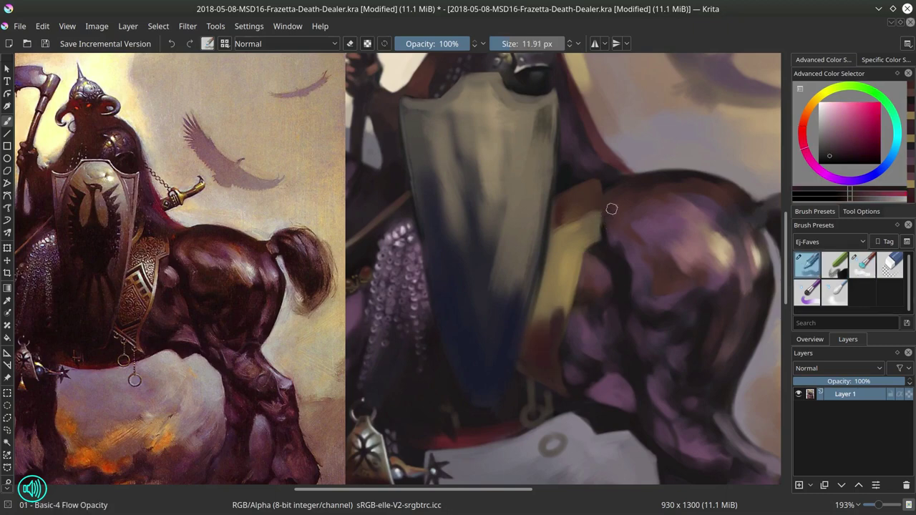
left_click_drag(612, 209, 609, 209, "shift")
left_click_drag(604, 220, 601, 177)
left_click(611, 168, "ctrl")
left_click(810, 339)
mouse_move(605, 175)
left_mouse_down("shift")
mouse_move(613, 176)
mouse_move(594, 214)
left_mouse_up("shift")
left_click(600, 174, "ctrl")
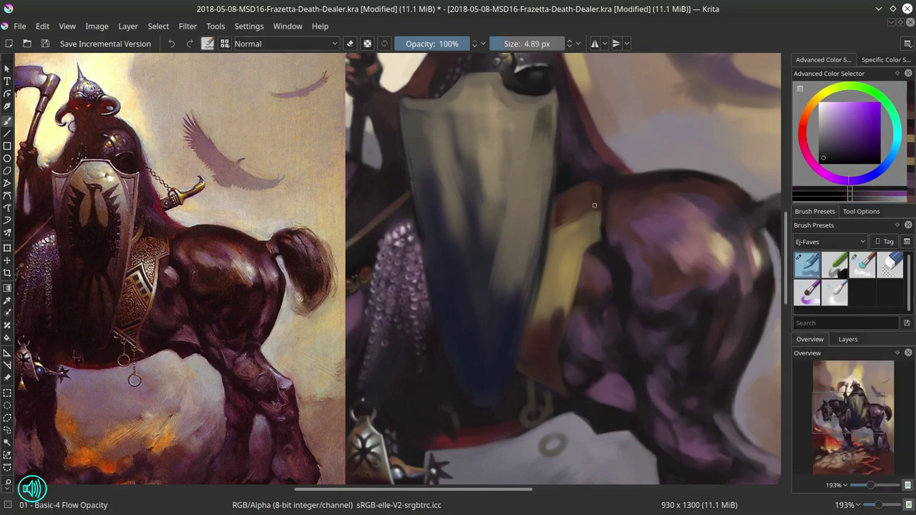
Add a tan trim along the saddle cloth's top and sharpen its edge with sampled near-black at 5.59 px
left_click(561, 307, "ctrl")
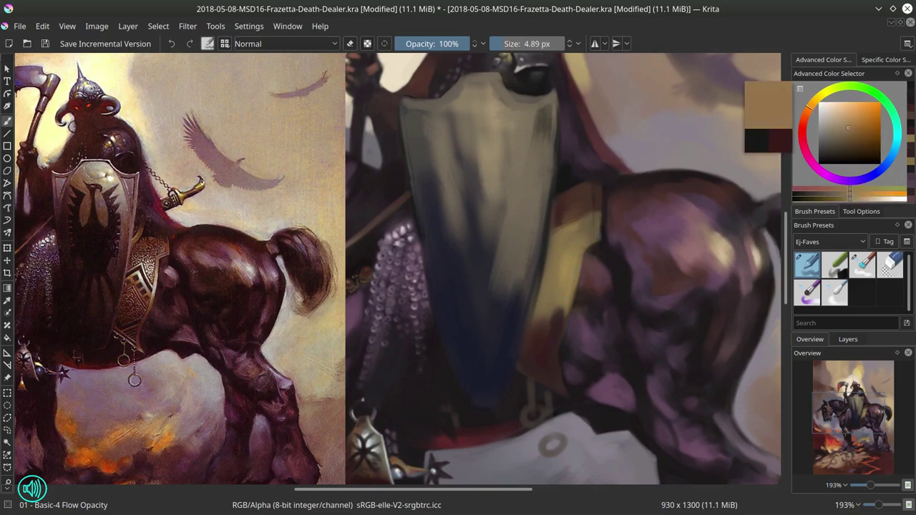
left_click_drag(562, 306, 594, 306, "shift")
mouse_move(566, 214)
left_mouse_down()
mouse_move(583, 206)
mouse_move(550, 189)
mouse_move(582, 188)
left_mouse_up()
left_click(561, 190, "ctrl")
left_click(600, 213, "ctrl")
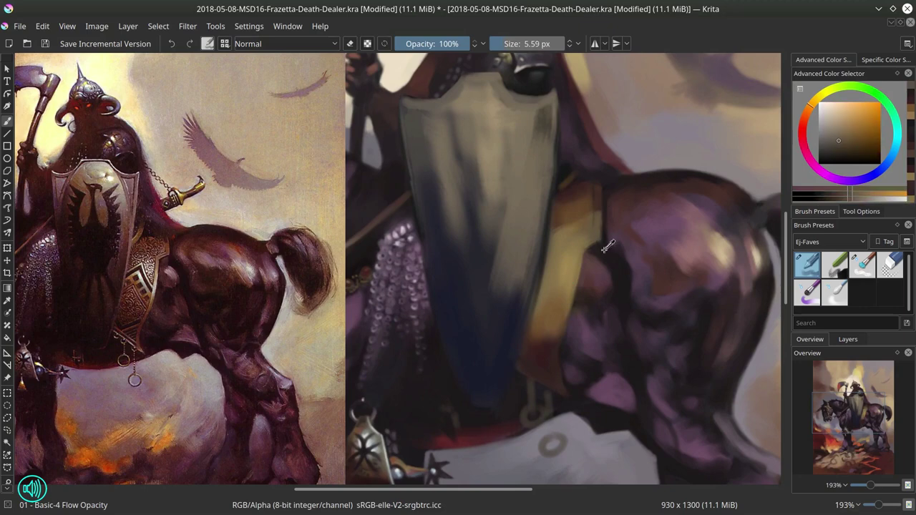
left_click(605, 249, "ctrl")
left_click_drag(603, 218, 609, 241)
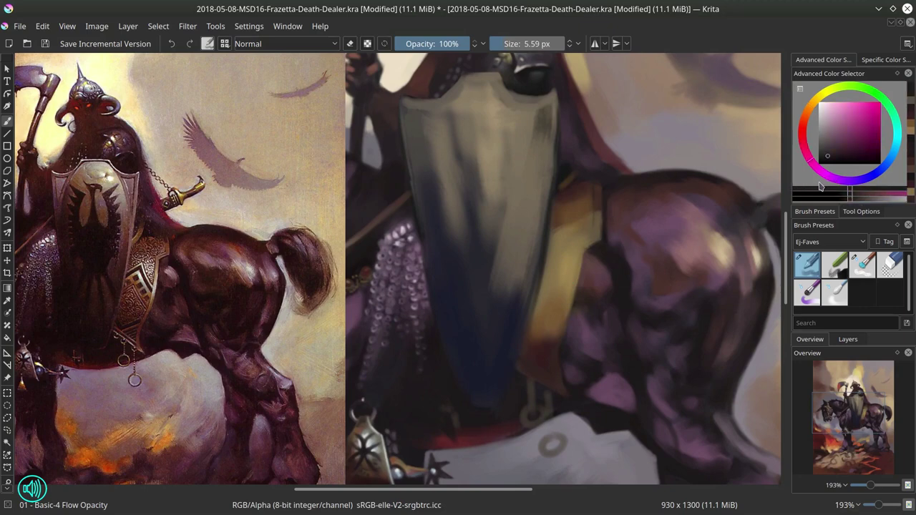
Save the document and draw a dark inner border line and zigzag bands on the saddle cloth at 4.10 and 4.67 px
key("ctrl+s")
left_click_drag(600, 191, 598, 192, "shift")
mouse_move(599, 183)
left_mouse_down()
mouse_move(608, 221)
mouse_move(580, 240)
left_mouse_up()
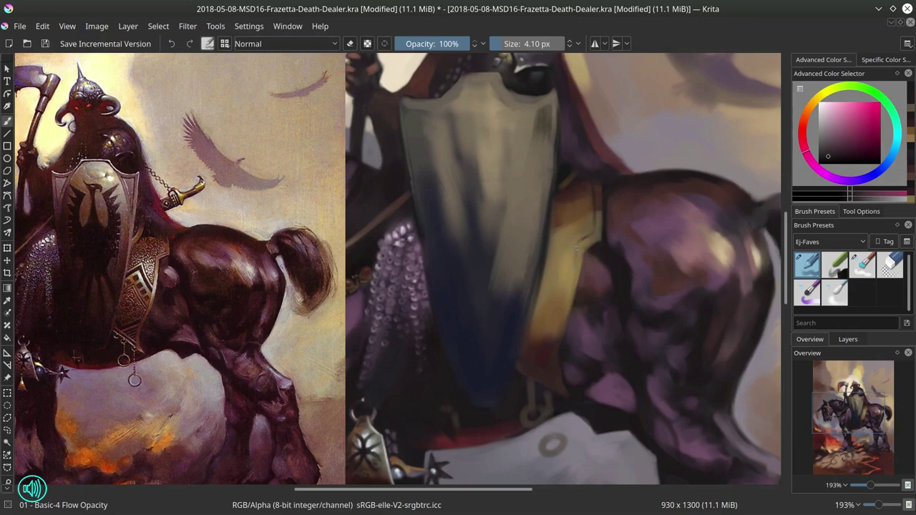
mouse_move(571, 258)
left_mouse_down()
mouse_move(563, 277)
mouse_move(546, 269)
left_mouse_up()
mouse_move(541, 273)
left_mouse_down()
mouse_move(555, 261)
mouse_move(568, 285)
mouse_move(557, 263)
left_mouse_up()
mouse_move(557, 265)
left_mouse_down()
mouse_move(569, 290)
mouse_move(552, 270)
mouse_move(559, 277)
mouse_move(548, 285)
mouse_move(565, 309)
mouse_move(554, 309)
mouse_move(558, 322)
left_mouse_up()
left_click(556, 277, "ctrl")
left_click(616, 259, "ctrl")
key("ctrl+z")
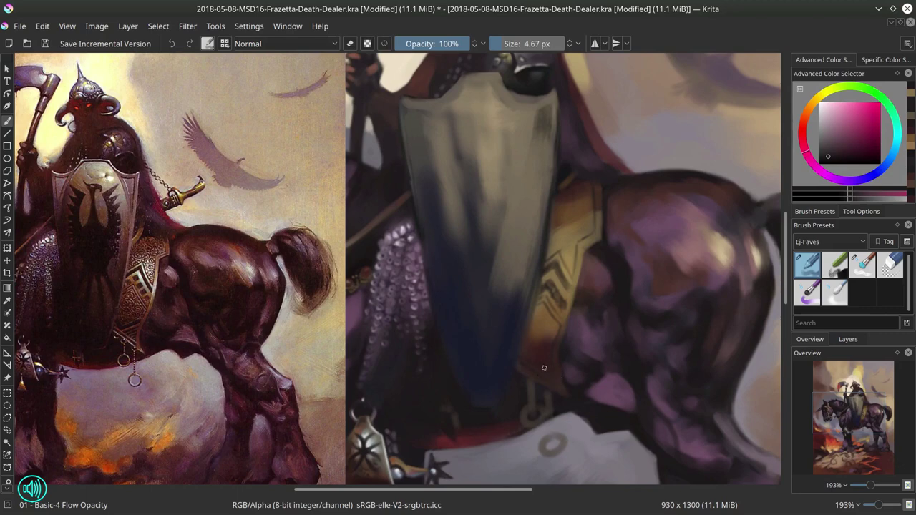
Extend the dark pattern across the cloth's lower end and cover the hanging ring sketch below it with near-black
left_click_drag(526, 344, 554, 345)
left_click_drag(541, 396, 555, 397, "shift")
left_click_drag(544, 392, 528, 414)
Engrave small dark scrollwork into the saddle cloth's lower and upper panels at 3.15 px
key("bracketleft")
key("bracketleft")
key("bracketleft")
key("bracketleft")
key("bracketleft")
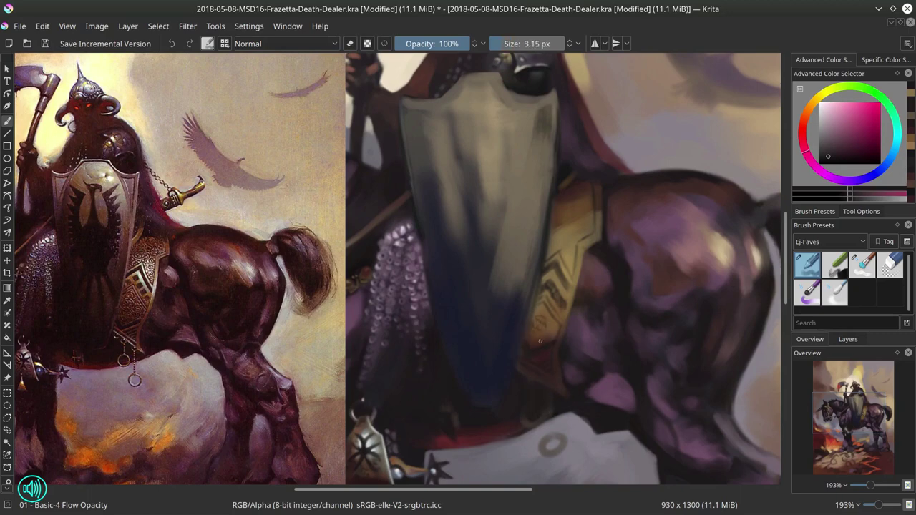
mouse_move(546, 337)
left_mouse_down()
mouse_move(554, 328)
mouse_move(542, 305)
left_mouse_up()
mouse_move(570, 229)
left_mouse_down()
mouse_move(573, 216)
mouse_move(567, 235)
mouse_move(562, 228)
mouse_move(564, 261)
left_mouse_up()
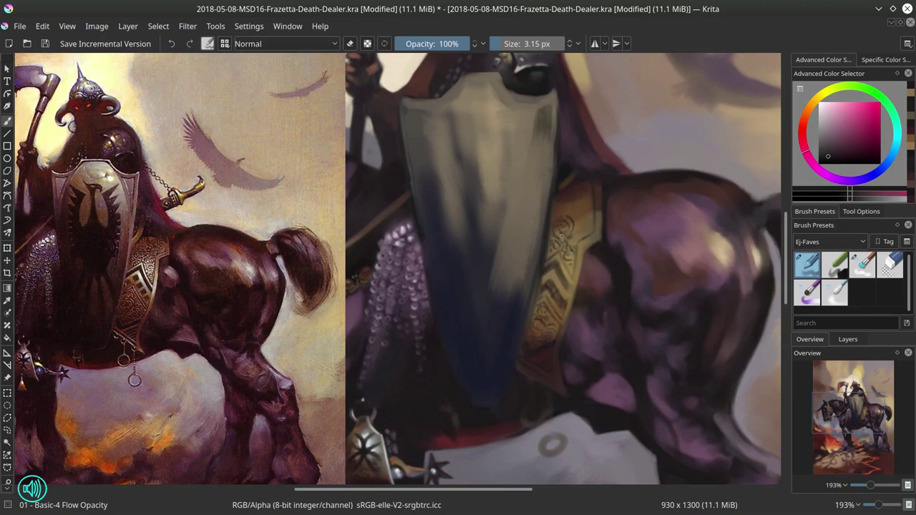
Fill the cloth's upper panel with more curling ornament and tint it with sampled reddish brown at 3.15 and 3.95 px
mouse_move(574, 230)
left_mouse_down()
mouse_move(577, 242)
mouse_move(589, 220)
mouse_move(585, 229)
left_mouse_up()
left_click_drag(591, 224, 587, 232)
left_click(569, 298, "ctrl")
left_click(580, 239, "ctrl")
left_click_drag(580, 234, 578, 241)
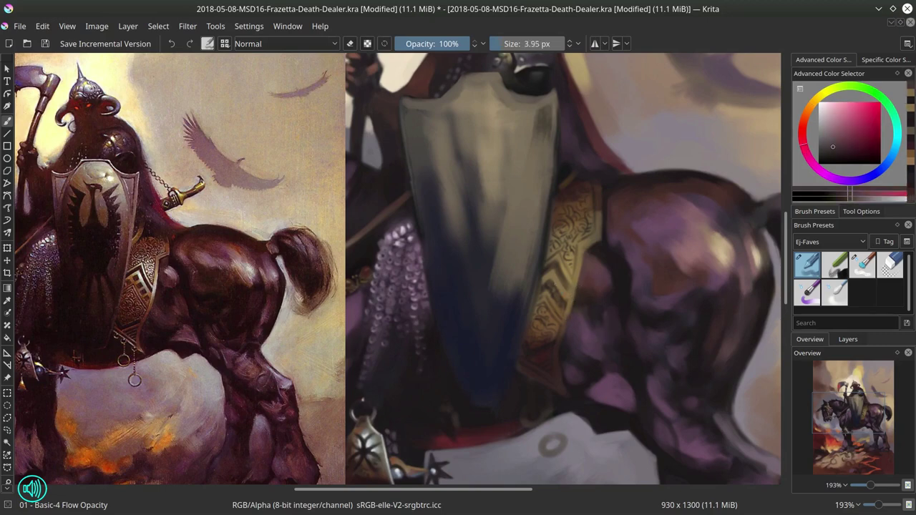
Reinforce the zigzag in the middle of the saddle cloth with sampled dark blue at 4.68 px
left_click(549, 292, "ctrl")
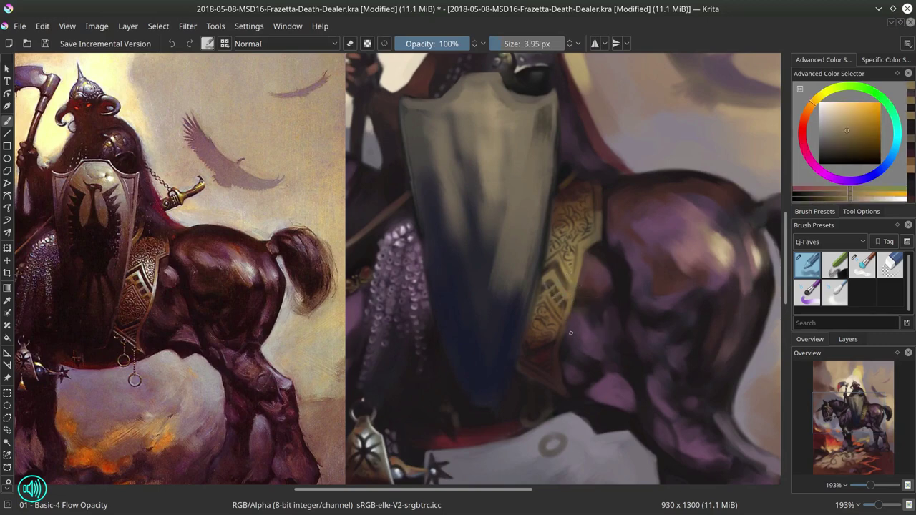
left_click(581, 293, "ctrl")
key("bracketright")
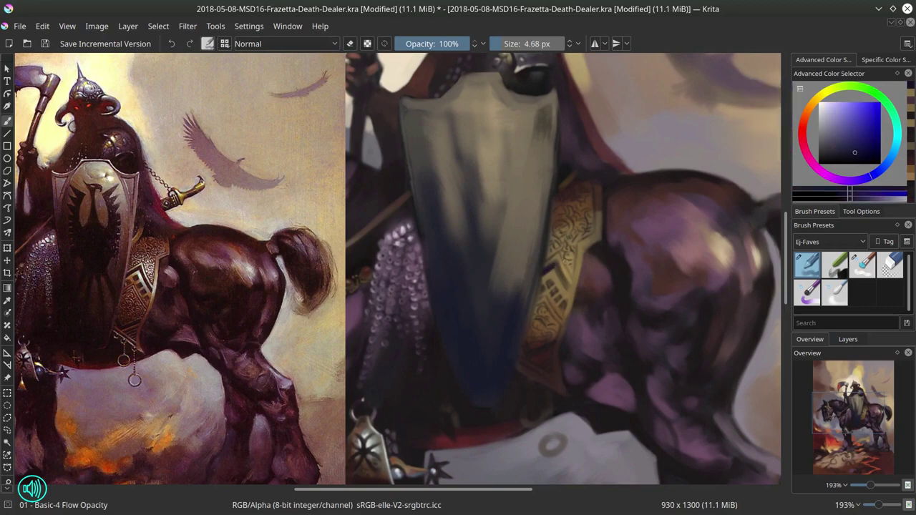
mouse_move(553, 277)
left_mouse_down()
mouse_move(560, 263)
mouse_move(556, 271)
left_mouse_up()
Deepen the shadows beside the saddle cloth and below the shield with dark blue at 18.45 and 34.10 px
left_click_drag(618, 269, 631, 270, "shift")
key("k")
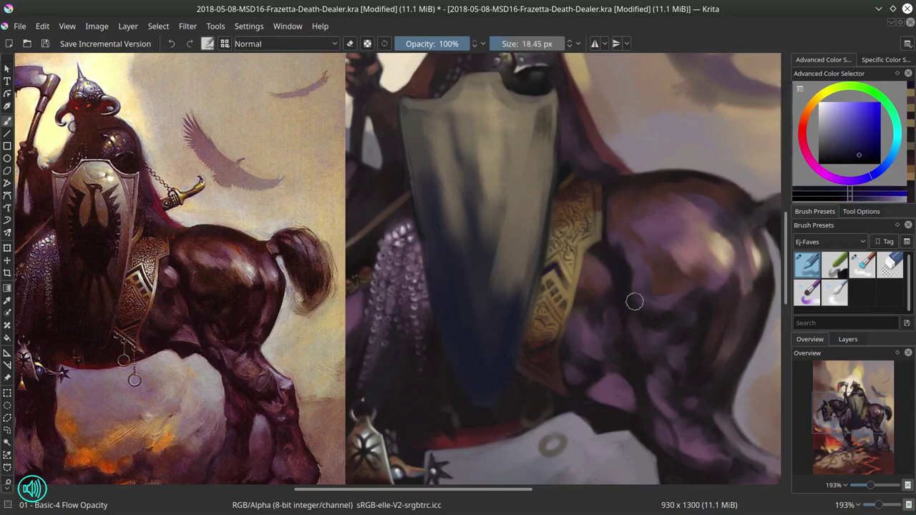
key("bracketright")
key("bracketright")
key("bracketright")
key("bracketright")
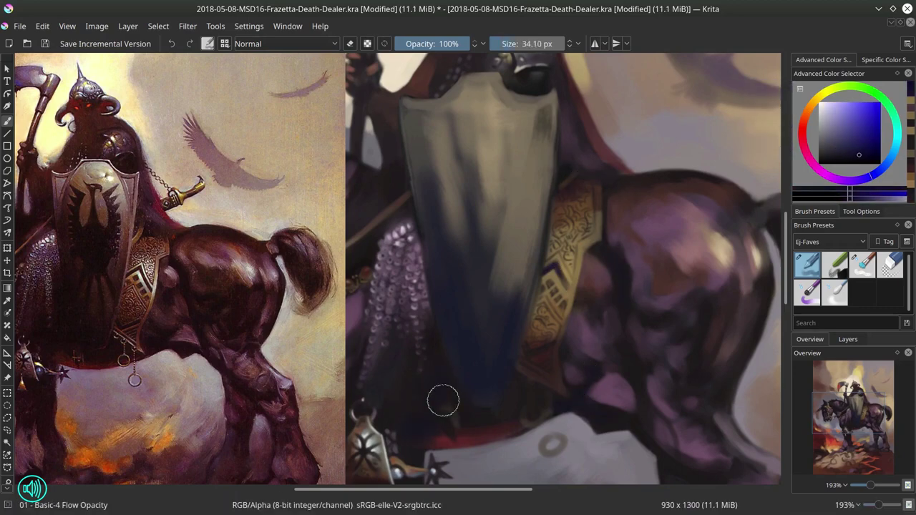
Sharpen the saddle cloth's dark blue bands and the pattern in its lower triangle at 3.82 px
key("bracketleft")
key("bracketleft")
key("bracketleft")
key("bracketleft")
key("bracketleft")
key("bracketleft")
key("bracketleft")
key("bracketleft")
key("bracketleft")
key("bracketleft")
key("bracketleft")
key("bracketleft")
key("bracketleft")
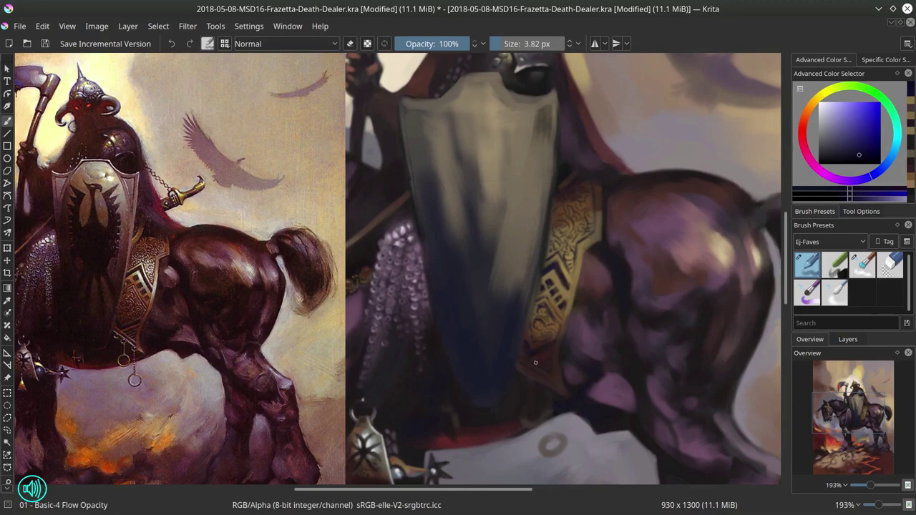
mouse_move(538, 364)
left_mouse_down()
mouse_move(552, 375)
mouse_move(538, 379)
mouse_move(561, 395)
left_mouse_up()
Paint golden brown borders around the cloth's lower triangle with sampled colour at 5.36 and 2.73 px
left_click(558, 330, "ctrl")
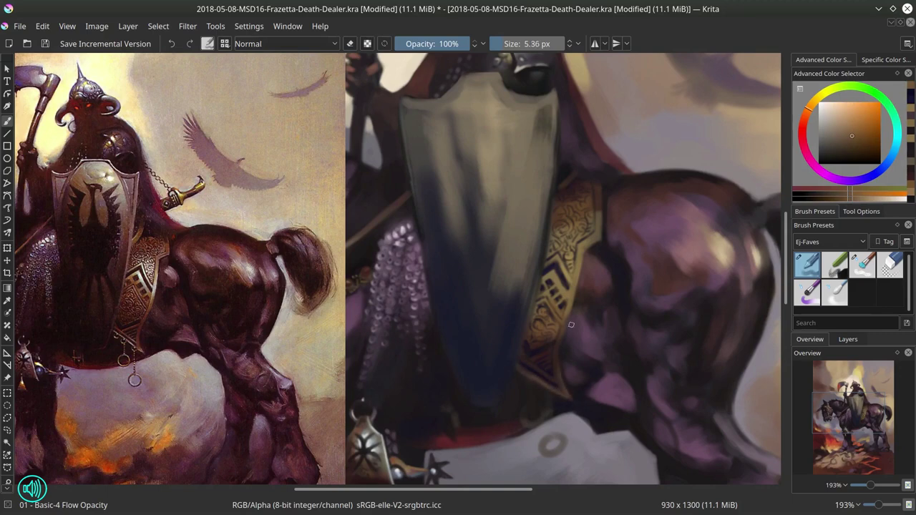
key("bracketleft")
key("bracketleft")
key("bracketleft")
left_click(541, 345, "ctrl")
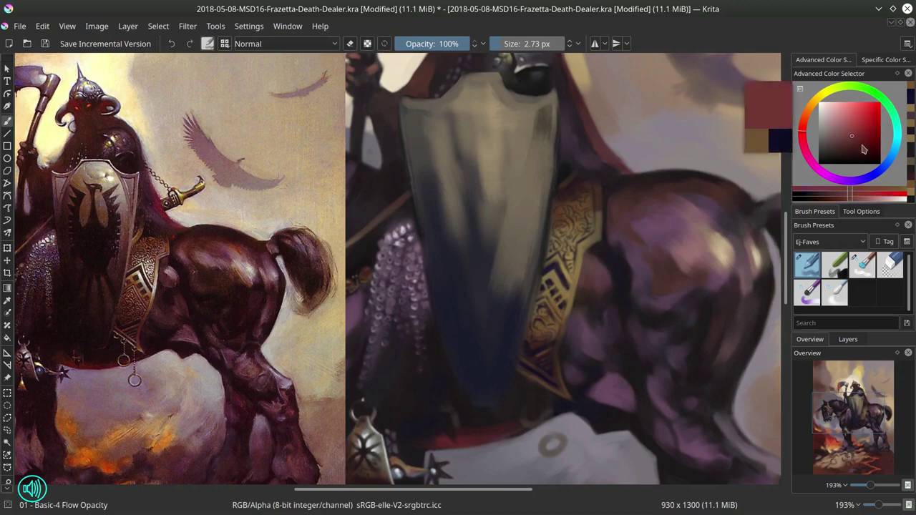
Shade the ornament in the cloth's lower and upper panels with dark red at 4.30 px
key("bracketright")
key("bracketright")
key("bracketright")
left_click(537, 340, "ctrl")
mouse_move(536, 337)
left_mouse_down()
mouse_move(533, 346)
mouse_move(544, 334)
left_mouse_up()
key("bracketleft")
key("bracketleft")
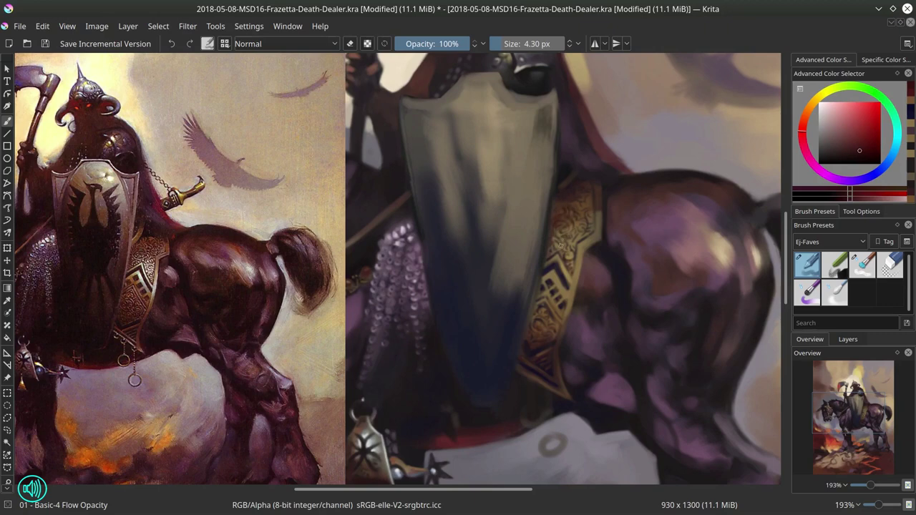
mouse_move(560, 246)
left_mouse_down()
mouse_move(586, 236)
mouse_move(588, 215)
mouse_move(578, 228)
left_mouse_up()
Highlight the cloth's middle zigzag bands with a lighter gold at 2.82 px
left_click(536, 308, "ctrl")
left_click(846, 116)
left_click_drag(562, 272, 551, 290)
left_click_drag(551, 293, 534, 290)
left_click_drag(540, 299, 546, 302)
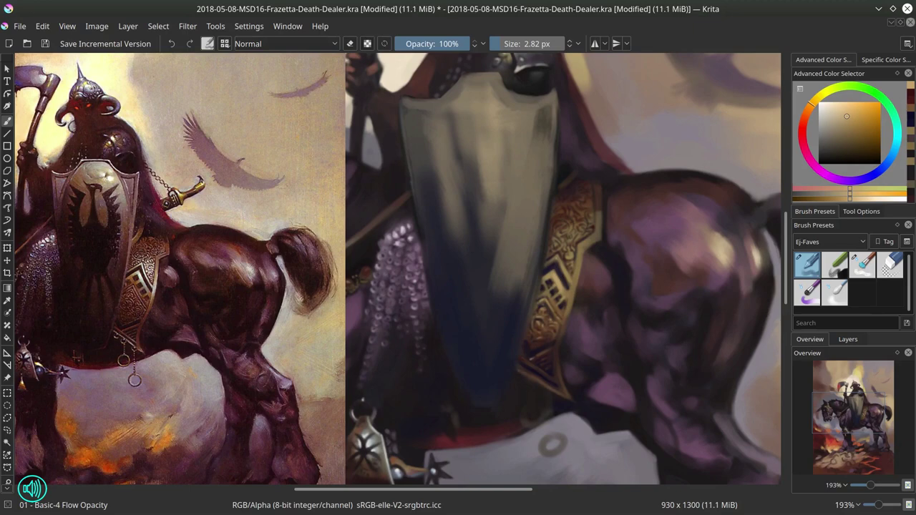
Strengthen the gold edges and dark blue accents of the cloth's pattern at 6.48 and 2.59 px
key("bracketright")
key("bracketright")
key("bracketright")
key("bracketright")
key("bracketright")
key("bracketright")
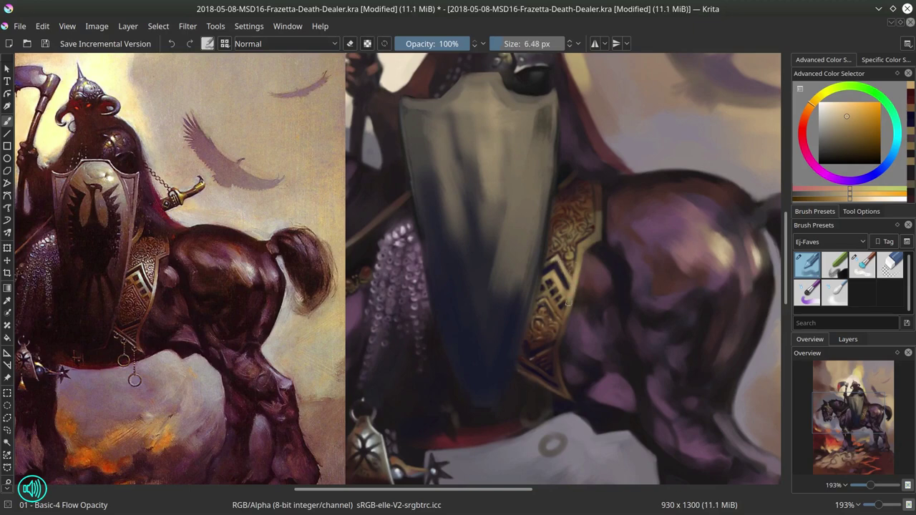
key("bracketleft")
key("bracketleft")
key("bracketleft")
key("bracketleft")
key("bracketleft")
key("bracketleft")
left_click(565, 219, "ctrl")
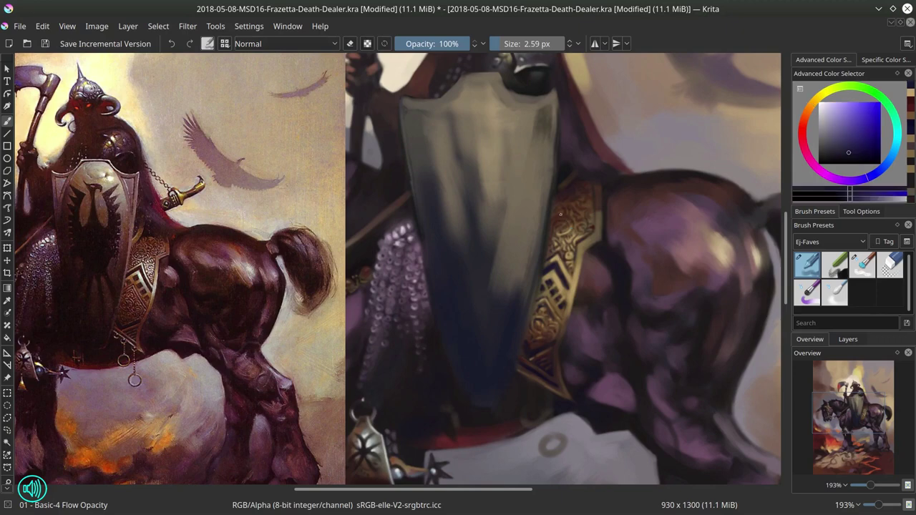
left_click(558, 281, "ctrl")
left_click(556, 283, "ctrl")
left_click_drag(559, 284, 561, 279)
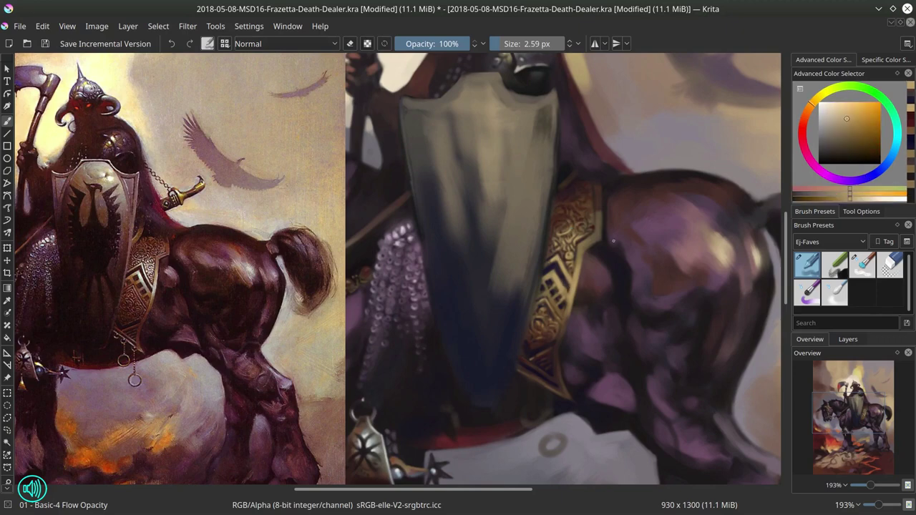
Add pale gold highlights along the cloth's zigzag, border and lower edge at 2.59 and 2.98 px
left_click(838, 107)
mouse_move(555, 281)
left_mouse_down()
mouse_move(563, 258)
mouse_move(576, 282)
mouse_move(569, 299)
mouse_move(577, 264)
left_mouse_up()
key("bracketright")
key("bracketright")
left_click_drag(576, 257, 571, 256)
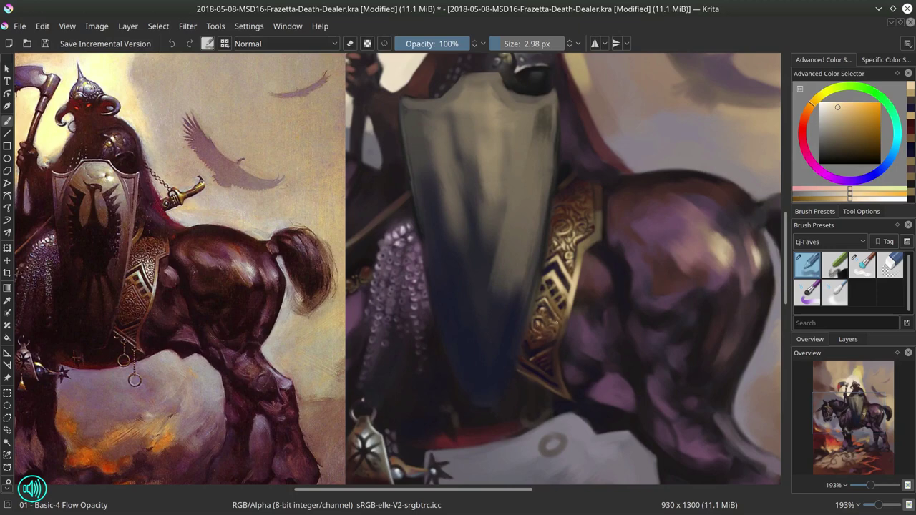
left_click_drag(542, 383, 557, 391)
left_click_drag(517, 369, 528, 375)
Refine the cloth's outer edge and lower tip with sampled brown and dark violet at 5.54 and 7.02 px
left_click(563, 344, "ctrl")
left_click_drag(568, 321, 570, 321, "shift")
left_click(565, 326, "ctrl")
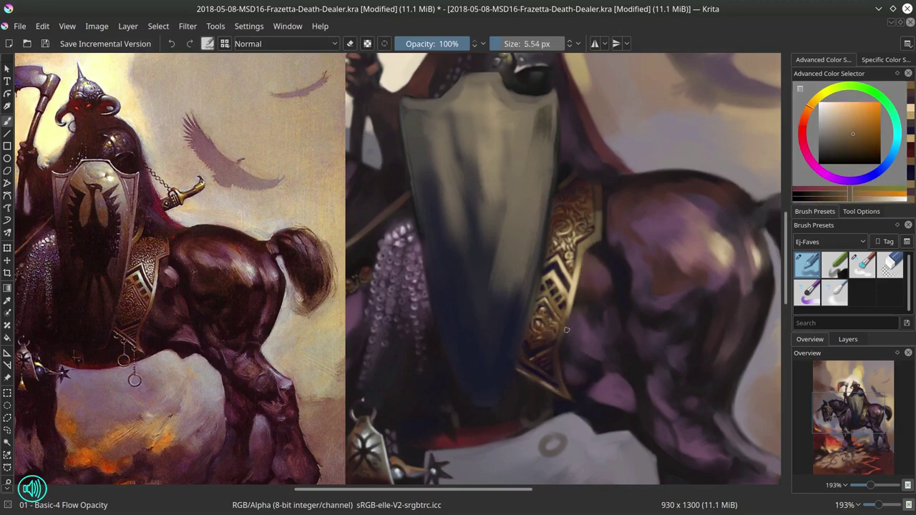
left_click(572, 344, "ctrl")
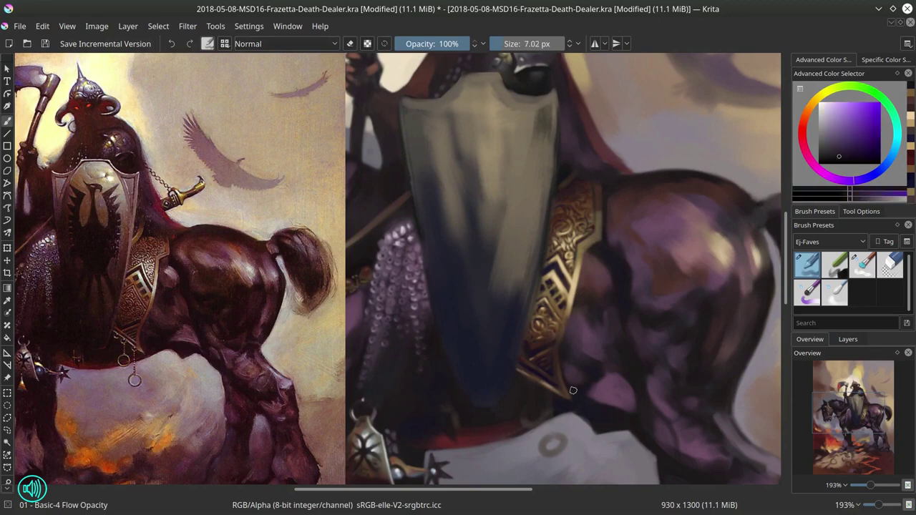
key("bracketright")
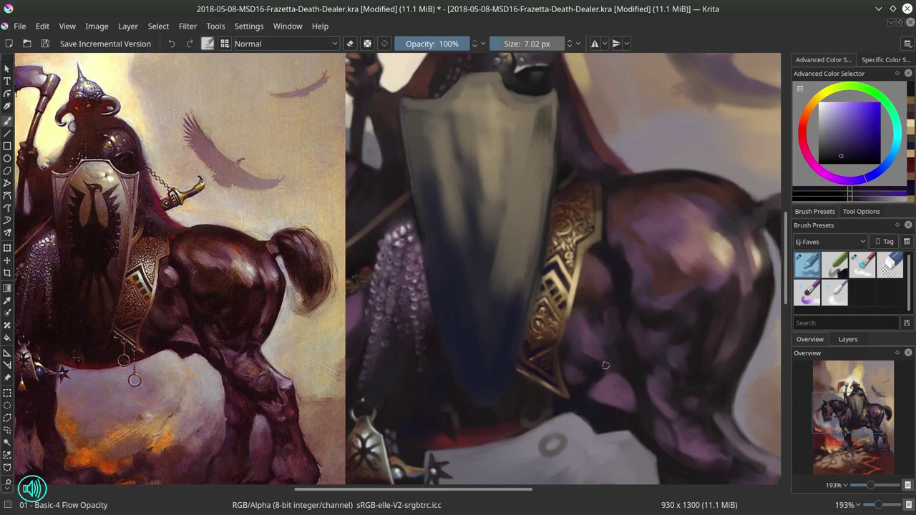
Mirror the painting horizontally to check it against the reference, restore its original orientation and save the document
key("ctrl+s")
scroll(585, 259, "down", 4)
left_click(8, 377)
left_click_drag(456, 289, 238, 280)
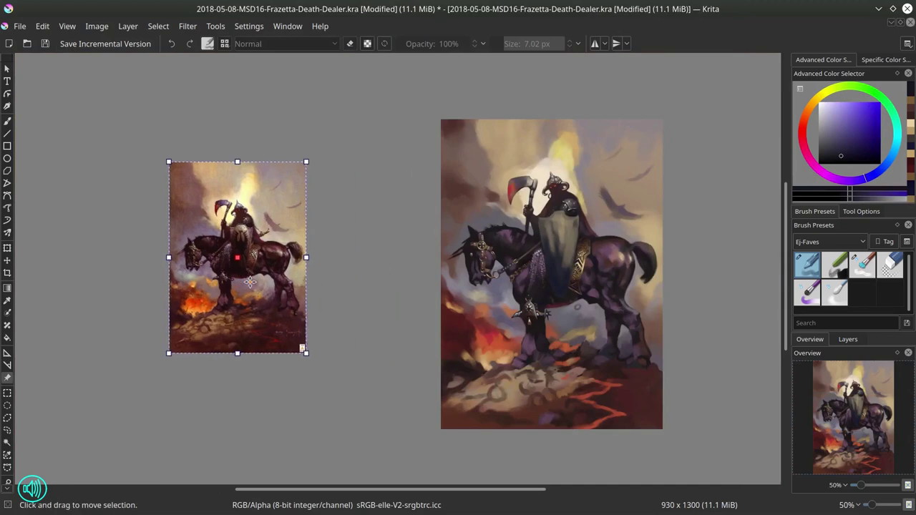
left_click(97, 26)
left_click(132, 163)
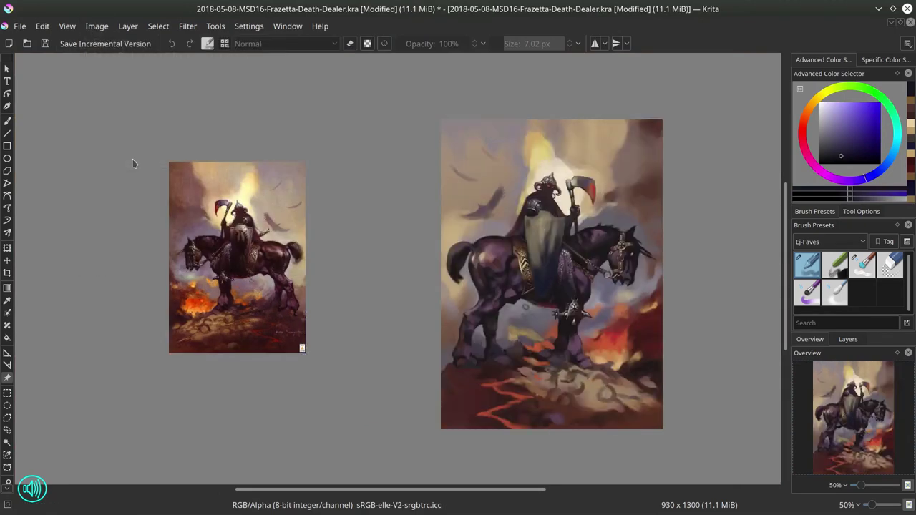
left_click(42, 26)
left_click(44, 43)
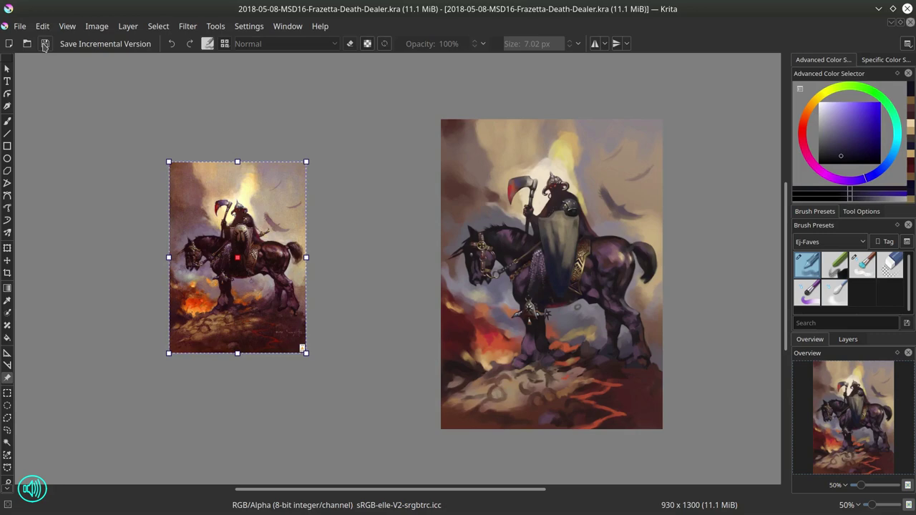
Move the reference image closer to the painting and return to the brush at the saddle cloth
left_click_drag(241, 317, 483, 319)
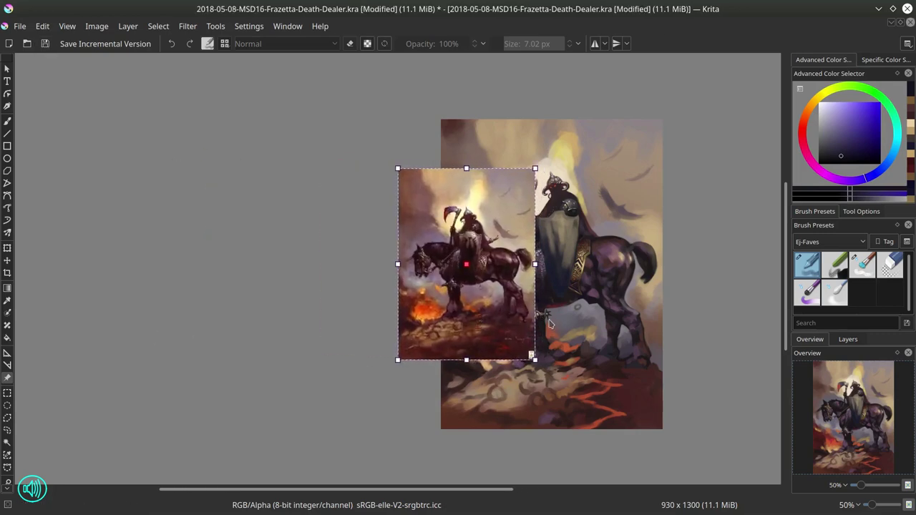
key("b")
left_click_drag(608, 322, 590, 341)
mouse_move(589, 341)
left_mouse_down()
mouse_move(597, 295)
mouse_move(598, 305)
left_mouse_up()
Brush over the cloth's zigzag and lower panel in Decrease Saturation mode at 6.80 px and restore Normal blending
left_click(306, 44)
left_click(301, 100)
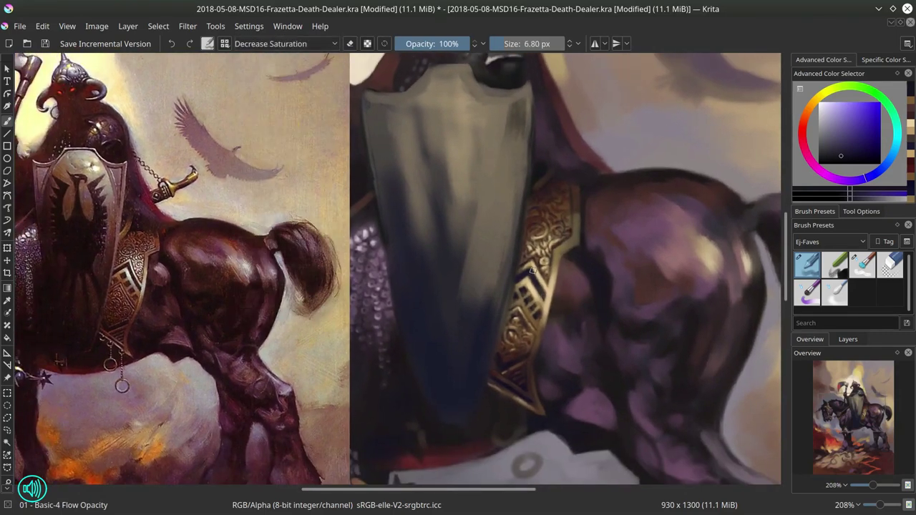
mouse_move(534, 271)
left_mouse_down()
mouse_move(515, 297)
mouse_move(532, 309)
left_mouse_up()
mouse_move(501, 359)
left_mouse_down()
mouse_move(507, 384)
mouse_move(497, 382)
mouse_move(526, 390)
left_mouse_up()
left_click(293, 43)
left_click(293, 154)
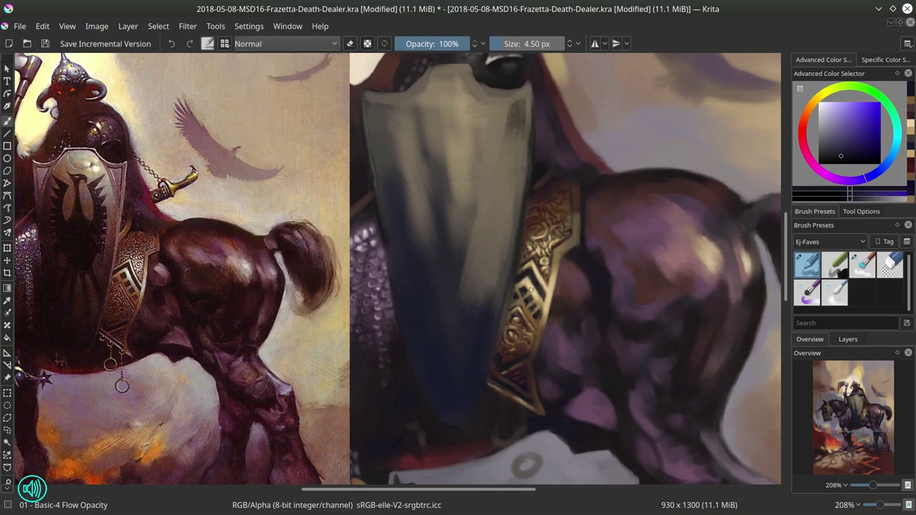
Redefine the small bars between the cloth's zigzag bands with sampled golds and browns at 3.01 px
left_click(521, 279, "ctrl")
mouse_move(517, 268)
left_mouse_down("shift")
mouse_move(536, 320)
mouse_move(540, 309)
left_mouse_up("shift")
left_click(528, 296, "ctrl")
left_click(530, 306, "ctrl")
left_click(533, 303, "ctrl")
left_click(529, 310, "ctrl")
left_click(528, 305, "ctrl")
left_click(542, 322, "ctrl")
left_click(539, 315, "ctrl")
left_click_drag(543, 312, 545, 304)
left_click(540, 317, "ctrl")
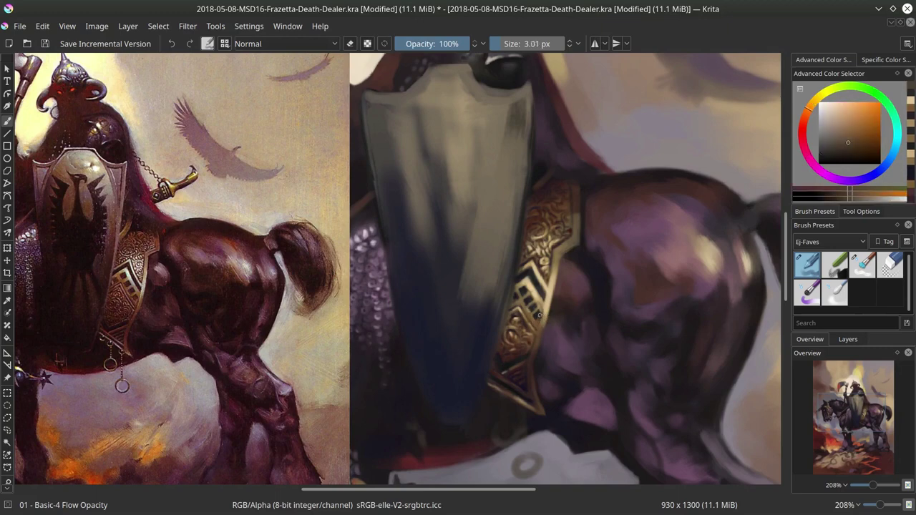
Draw rings below the cloth's tip in reddish brown at 3.01 and 5.82 px and trim the lowest ring with sampled background colour
left_click(557, 369, "ctrl")
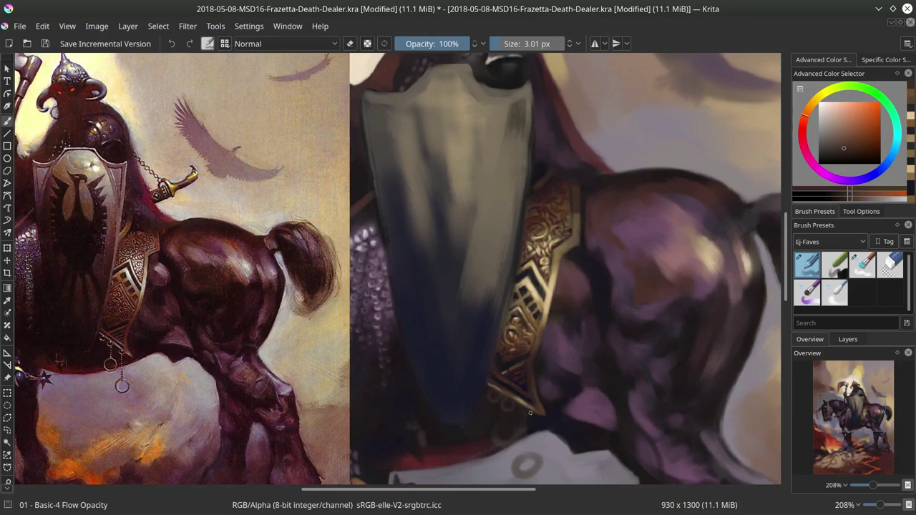
mouse_move(530, 413)
left_mouse_down()
mouse_move(483, 376)
mouse_move(498, 417)
mouse_move(499, 398)
left_mouse_up()
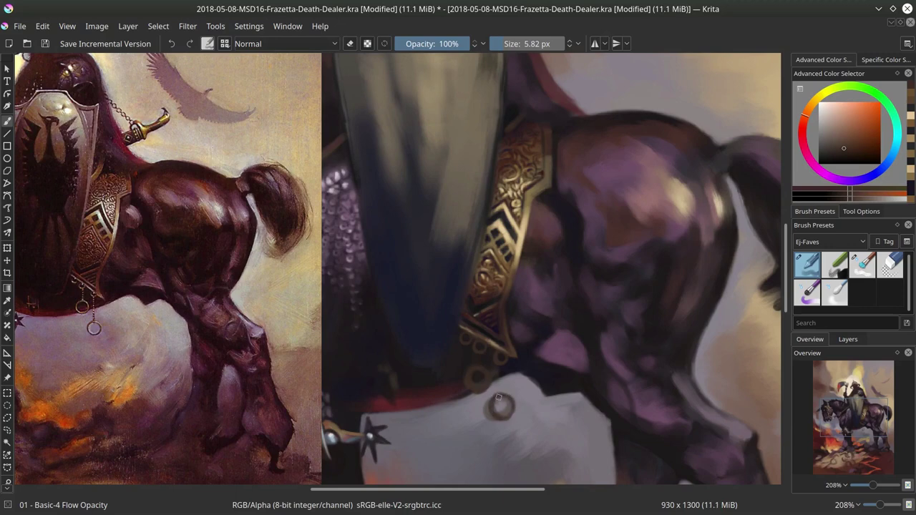
key("bracketleft")
key("bracketleft")
left_click(484, 423, "ctrl")
left_click_drag(487, 402, 492, 425)
mouse_move(516, 406)
left_mouse_down()
mouse_move(508, 419)
mouse_move(514, 401)
mouse_move(490, 405)
mouse_move(495, 418)
left_mouse_up()
Hang the lowest ring from a thin chain and tone down the upper rings with dark violet at 10.22 px
left_click(502, 388, "ctrl")
left_click(504, 423, "ctrl")
left_click(484, 422, "ctrl")
left_click(491, 360, "ctrl")
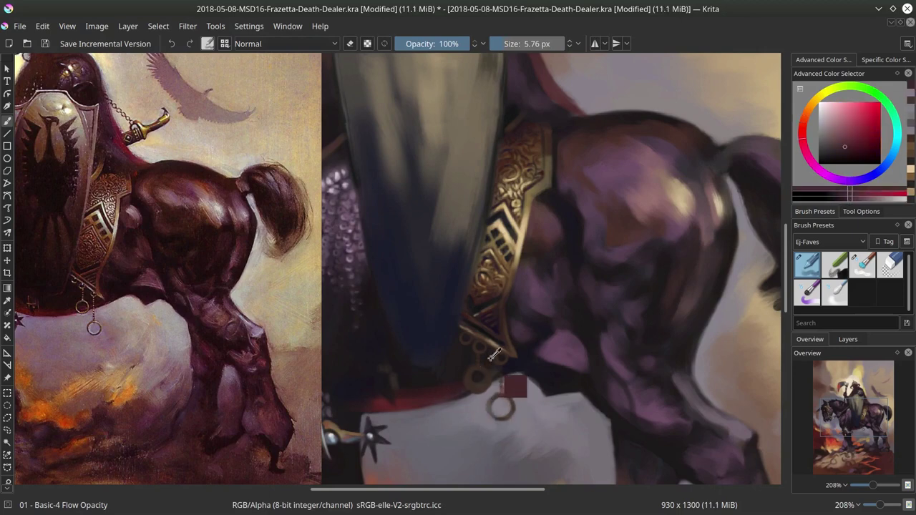
left_click(488, 367, "ctrl")
mouse_move(469, 349)
left_mouse_down()
mouse_move(482, 374)
mouse_move(475, 341)
left_mouse_up()
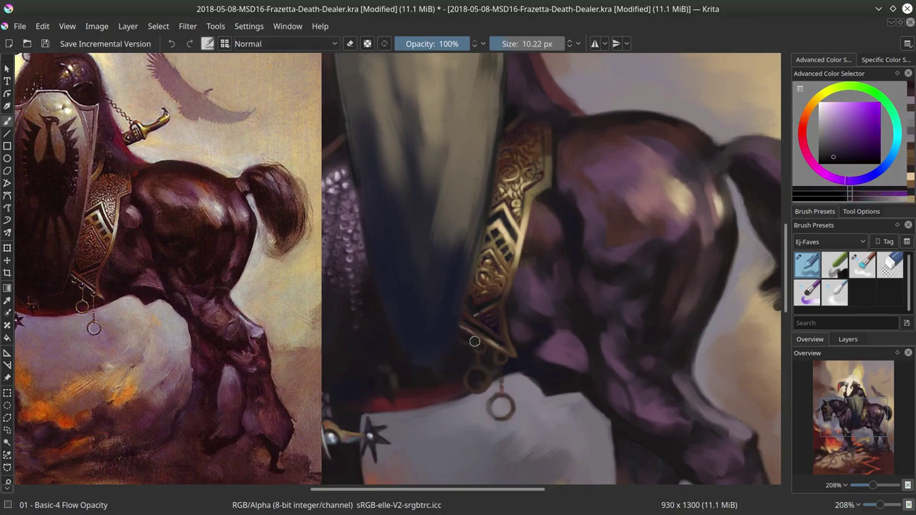
Reshape the upper rings beneath the cloth with sampled shadow colours at 6.47 px
key("bracketleft")
key("bracketleft")
key("bracketleft")
key("bracketleft")
left_click(467, 372, "ctrl")
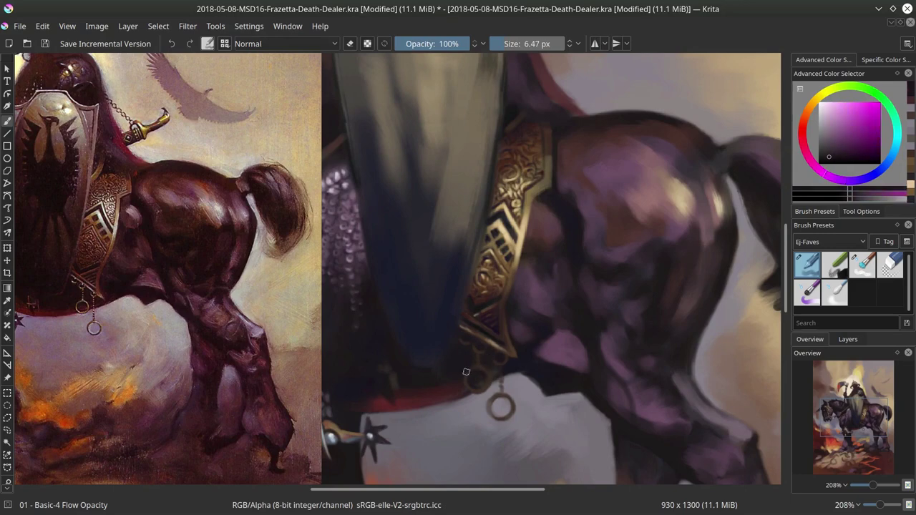
left_click(474, 376, "ctrl")
mouse_move(466, 372)
left_mouse_down()
mouse_move(480, 379)
mouse_move(496, 366)
left_mouse_up()
Redefine the cloth's lower triangle and the ring chains with sampled dark violet and golden brown at 4.69 and 3.66 px
key("bracketleft")
key("bracketleft")
key("bracketleft")
left_click(502, 359, "ctrl")
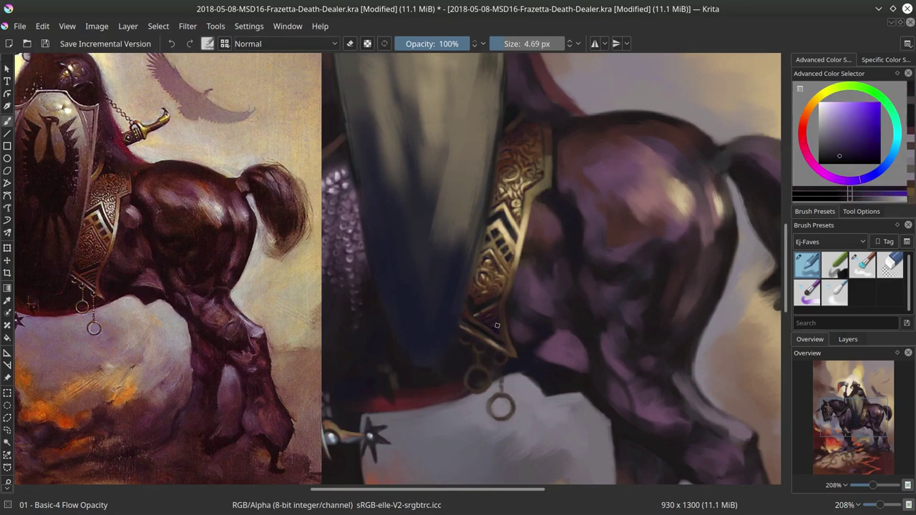
left_click(496, 324, "ctrl")
left_click(494, 403, "ctrl")
left_click(499, 327, "ctrl")
left_click(509, 270, "ctrl")
key("bracketleft")
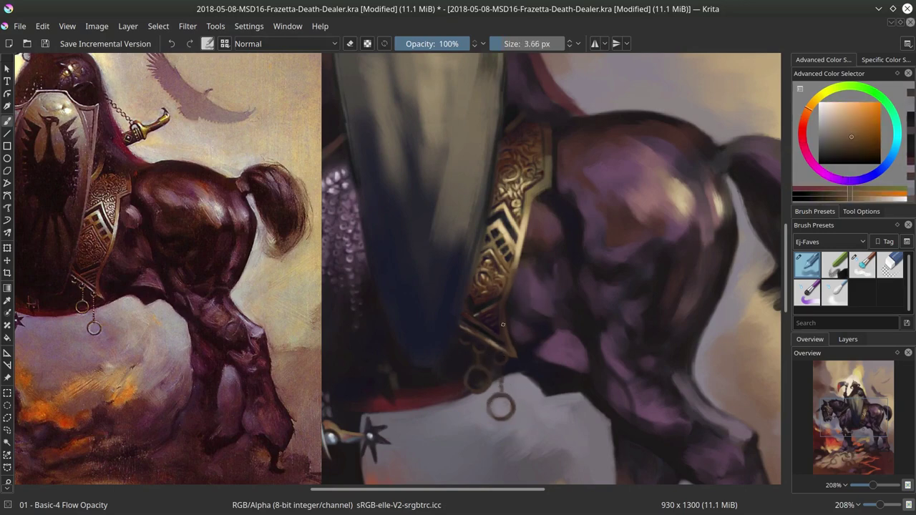
left_click_drag(503, 325, 500, 332)
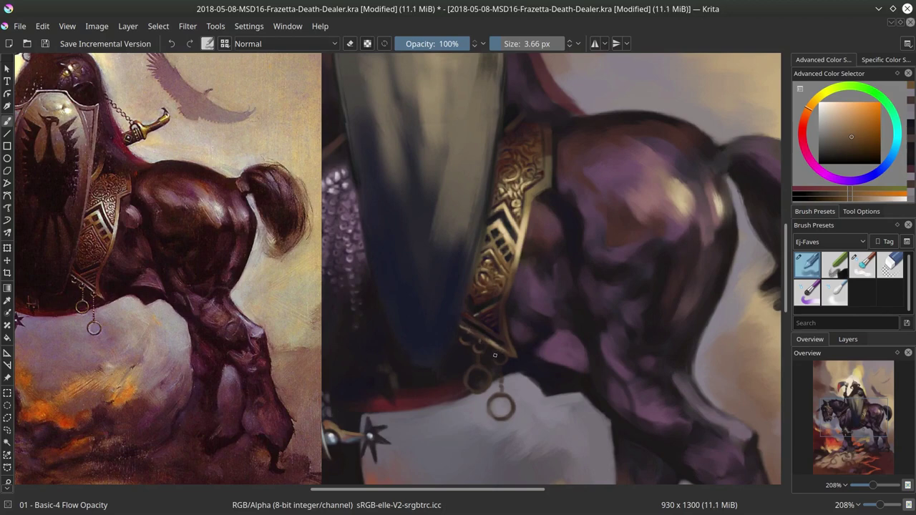
left_click_drag(504, 369, 500, 379)
Highlight the two hanging rings and their chain links with pale gold at 3.05 and 2.83 px and save the document
left_click(507, 232, "ctrl")
key("bracketleft")
left_click(482, 367)
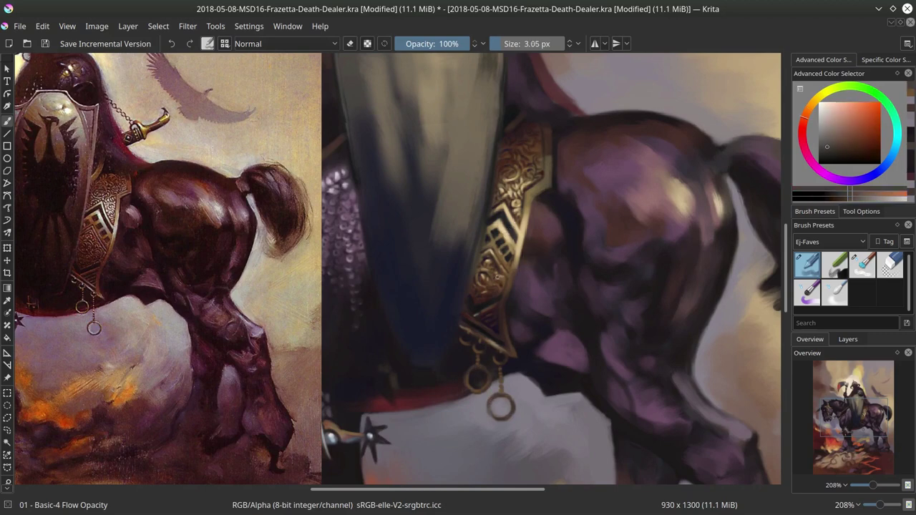
left_click(489, 344, "ctrl")
left_click(480, 366)
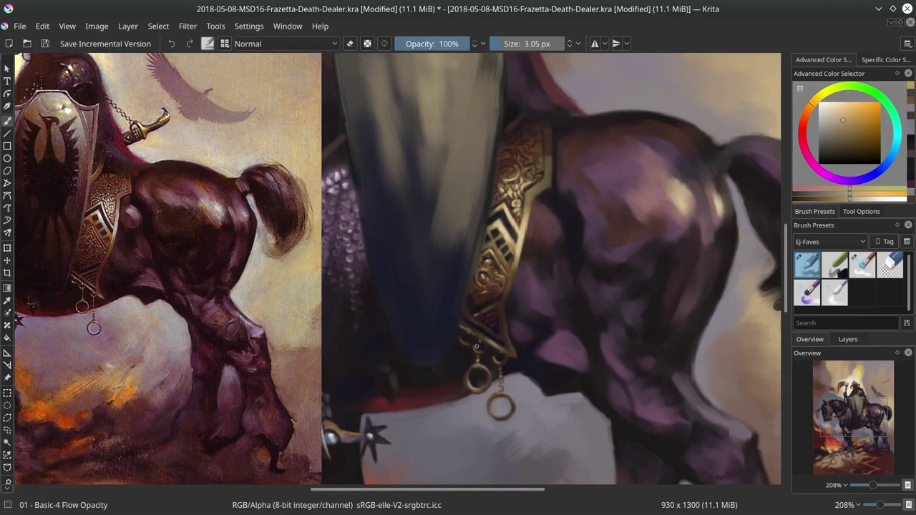
left_click(481, 331, "ctrl")
left_click(482, 365)
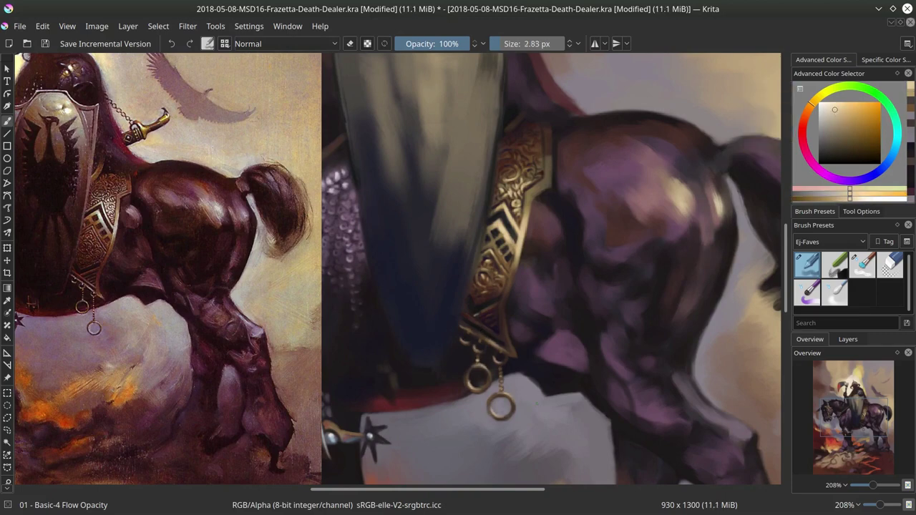
left_click(45, 43)
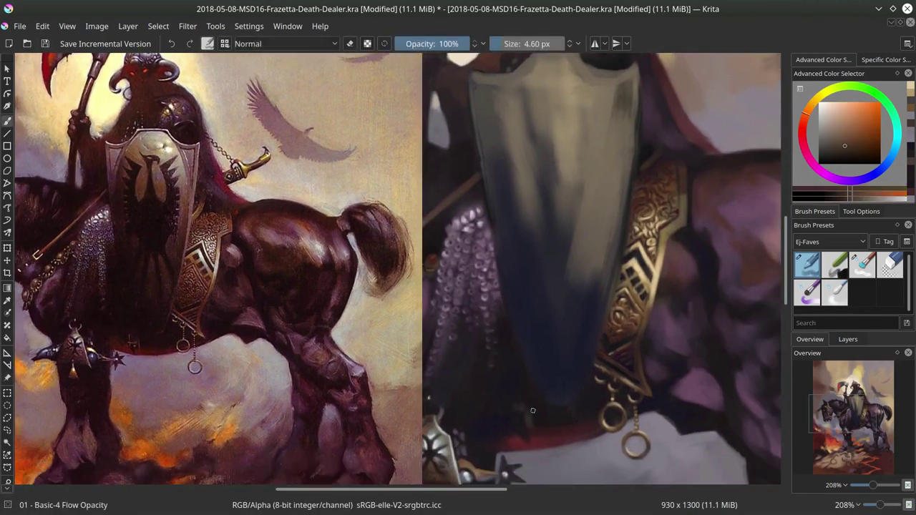
Paint a small golden cross-shaped ornament below the shield's tip at 2.60 px, retouch around it at 4.21 px and save the document
left_click_drag(528, 422, 543, 419)
left_click(538, 419, "ctrl")
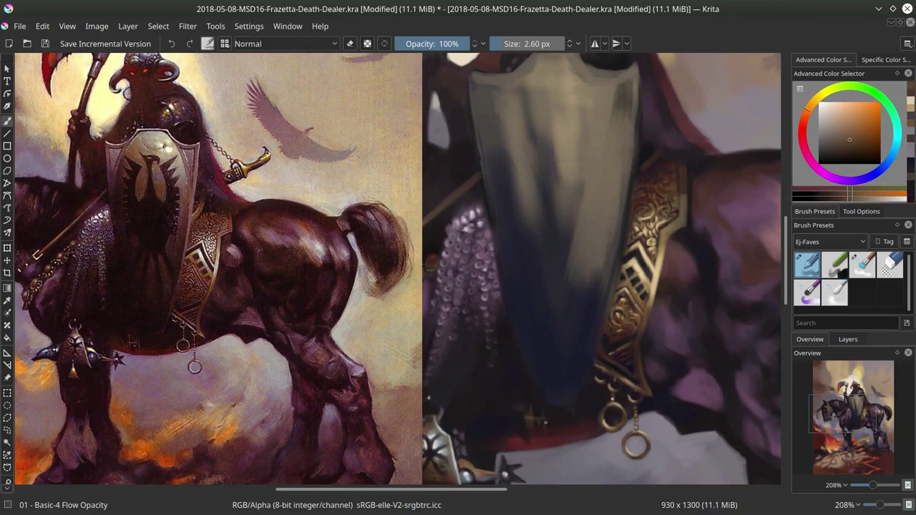
left_click(517, 394, "ctrl")
left_click(531, 431, "ctrl")
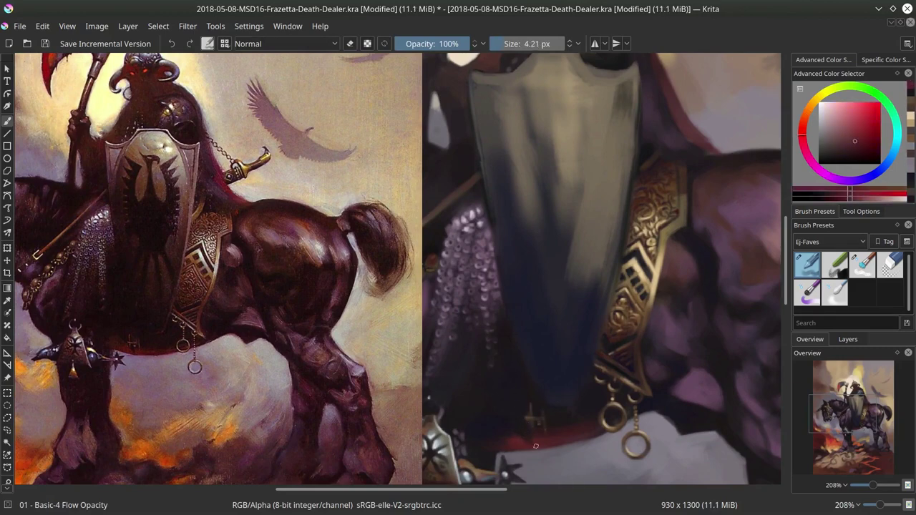
left_click(622, 462, "ctrl")
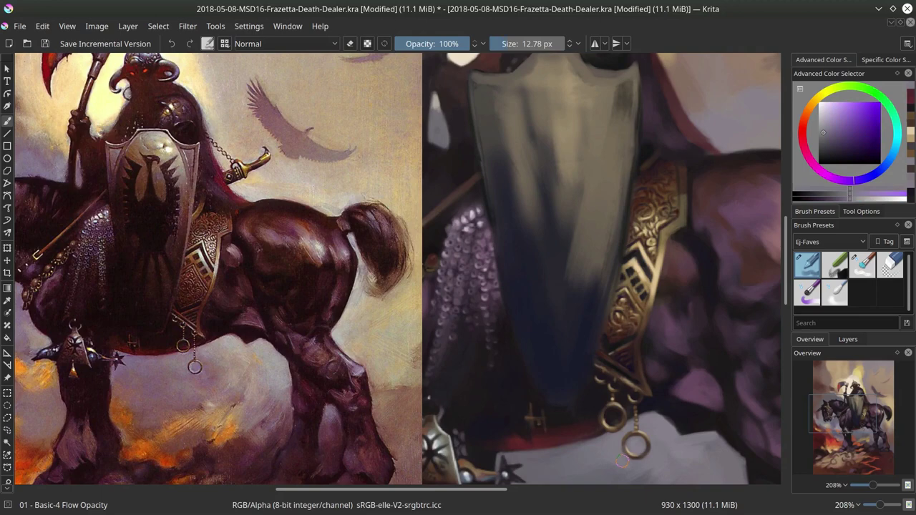
left_click(45, 44)
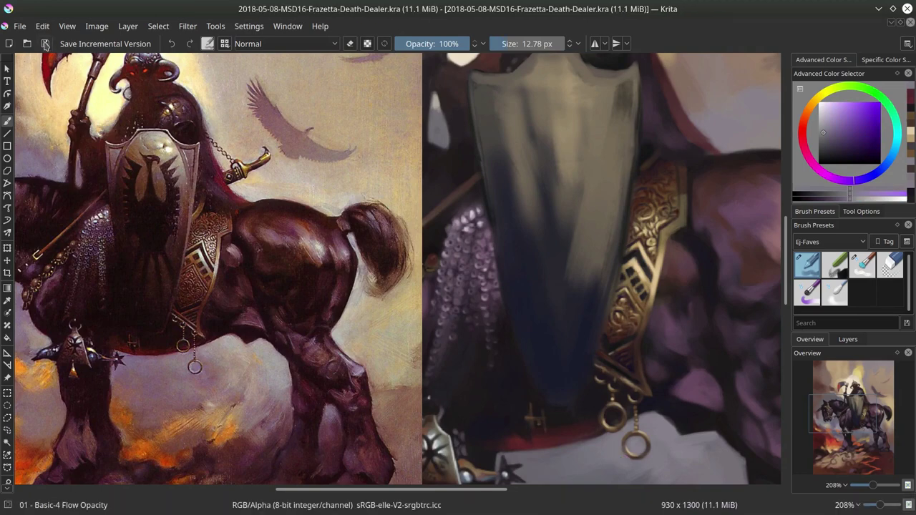
Square off the shield's upper right corner and tighten its outer edges with sampled colours at 7.84 px
left_click(9, 379)
left_click_drag(237, 272, 231, 259)
mouse_move(555, 275)
left_mouse_down()
mouse_move(548, 291)
mouse_move(545, 269)
left_mouse_up()
key("b")
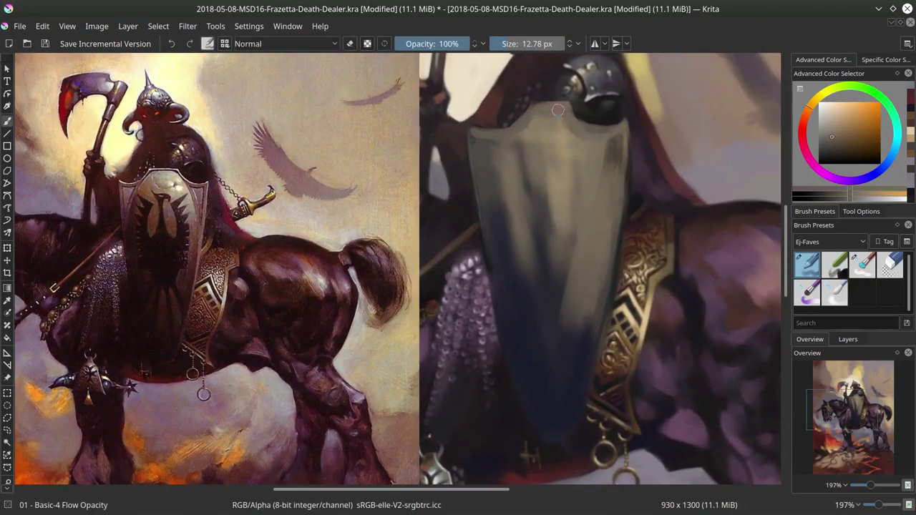
left_click_drag(619, 124, 632, 119)
left_click_drag(631, 120, 623, 226)
left_click(625, 200, "ctrl")
left_click(635, 169, "ctrl")
left_click(501, 295, "ctrl")
mouse_move(501, 291)
left_mouse_down("shift")
mouse_move(481, 218)
mouse_move(485, 246)
left_mouse_up("shift")
left_click(480, 206, "ctrl")
left_click(623, 116, "ctrl")
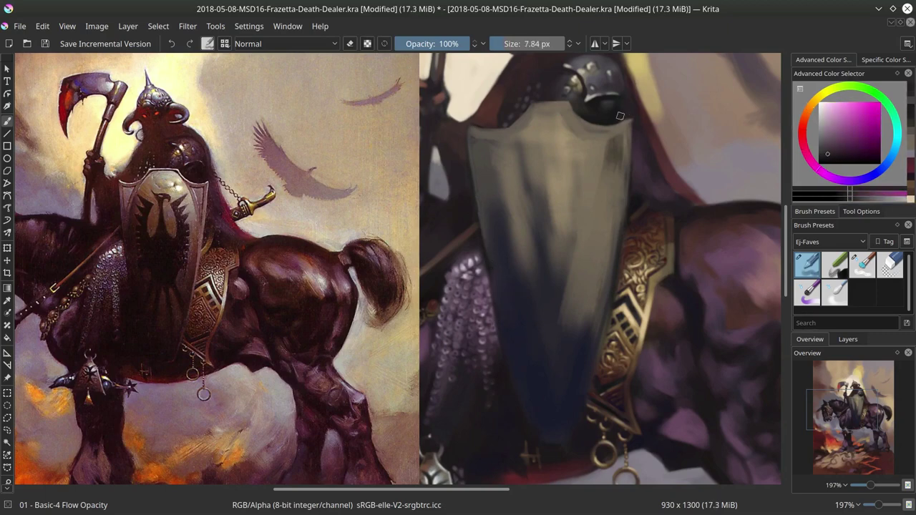
Clean up the shield's right edge down to its tip with sampled grey-brown at 4.19 px
key("]")
key("]")
left_click(609, 244, "ctrl")
left_click_drag(611, 231, 596, 231, "shift")
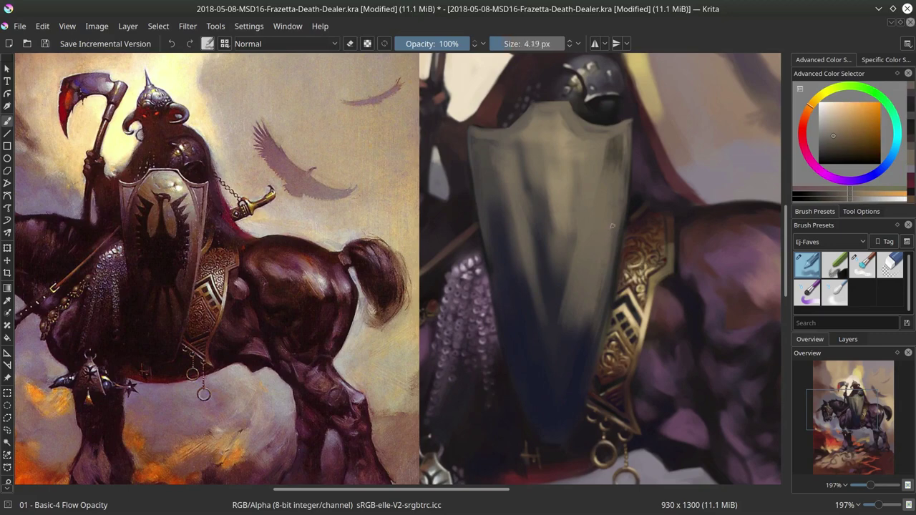
mouse_move(616, 189)
left_mouse_down()
mouse_move(631, 127)
mouse_move(621, 234)
left_mouse_up()
mouse_move(619, 225)
left_mouse_down()
mouse_move(590, 363)
mouse_move(587, 287)
mouse_move(603, 305)
left_mouse_up()
left_click(573, 373, "ctrl")
mouse_move(589, 367)
left_mouse_down()
mouse_move(575, 394)
mouse_move(587, 379)
left_mouse_up()
left_click(585, 401, "ctrl")
left_click(620, 235, "ctrl")
left_click_drag(621, 222, 616, 222, "shift")
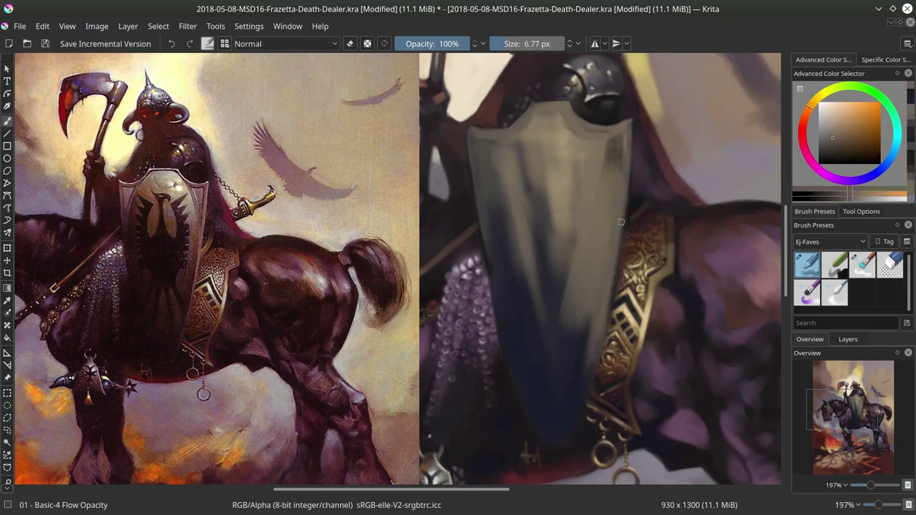
Redefine the border between the shield and the ornamented cloth with sampled colours at 6.77 and 3.53 px
left_click(641, 262, "ctrl")
mouse_move(627, 258)
left_mouse_down("shift")
mouse_move(617, 303)
mouse_move(630, 319)
left_mouse_up("shift")
left_click(627, 259, "ctrl")
left_click(624, 279, "ctrl")
left_click(619, 269, "ctrl")
left_click(623, 295, "ctrl")
left_click(622, 305, "ctrl")
left_click(624, 307, "ctrl")
left_click(624, 327, "ctrl")
key("bracketleft")
left_click(653, 294, "ctrl")
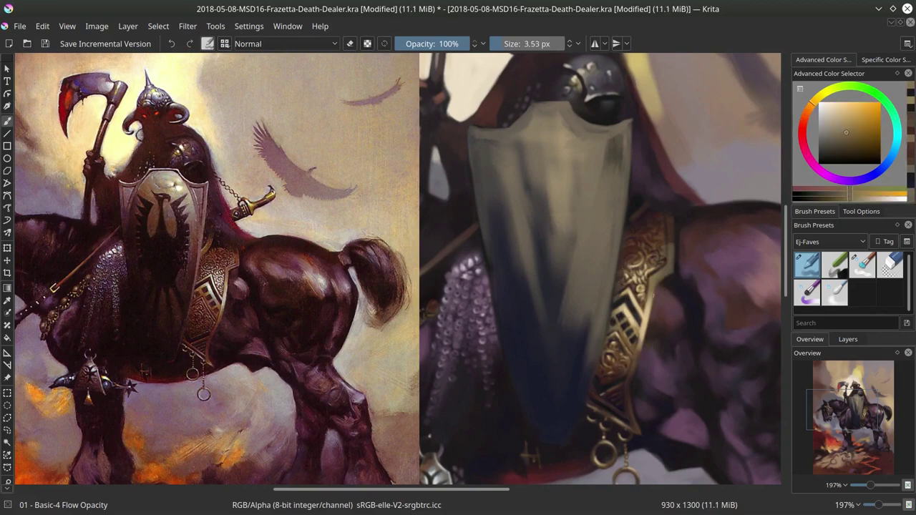
Glaze warm brown down the shield's centre and soften it using Blender Textured Soft at 30.41 px
left_click_drag(639, 283, 663, 283)
left_click(663, 283, "ctrl")
left_click_drag(525, 168, 574, 330)
left_click(550, 149, "ctrl")
left_click_drag(550, 149, 562, 215)
key("slash")
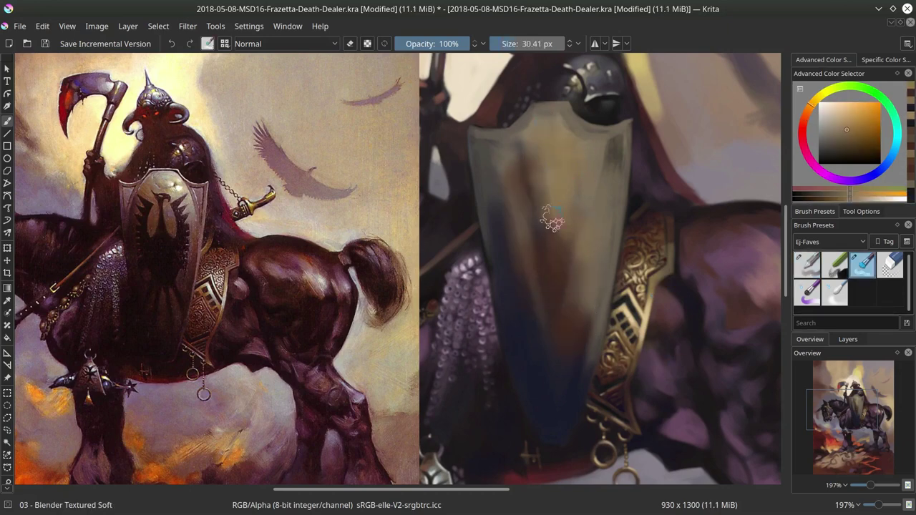
left_click_drag(537, 172, 587, 323)
Refine the shield's left edge with Basic-4 Flow Opacity at 5.74 px and mark the emblem's beak in dark violet at 4.24 px
left_click(813, 270)
left_click_drag(491, 228, 481, 228)
left_click(488, 219, "ctrl")
left_click(481, 184, "ctrl")
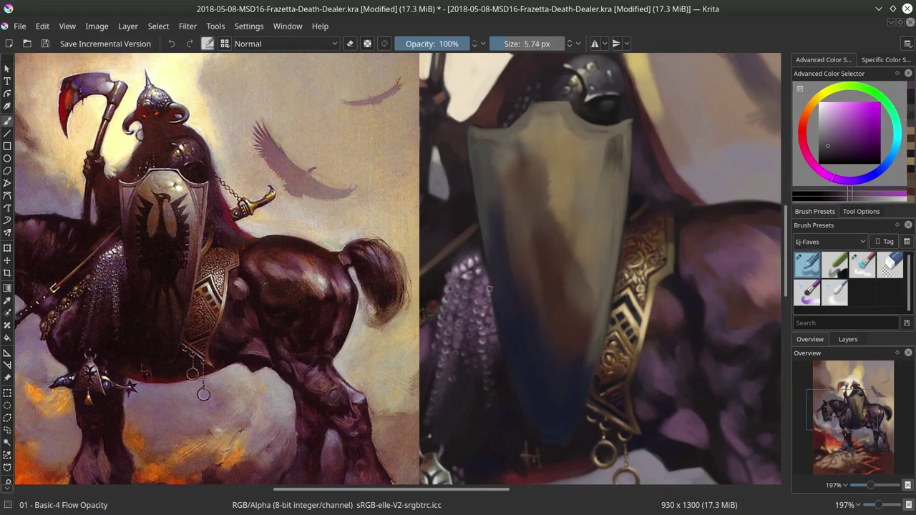
left_click(527, 405, "ctrl")
left_click(489, 169, "ctrl")
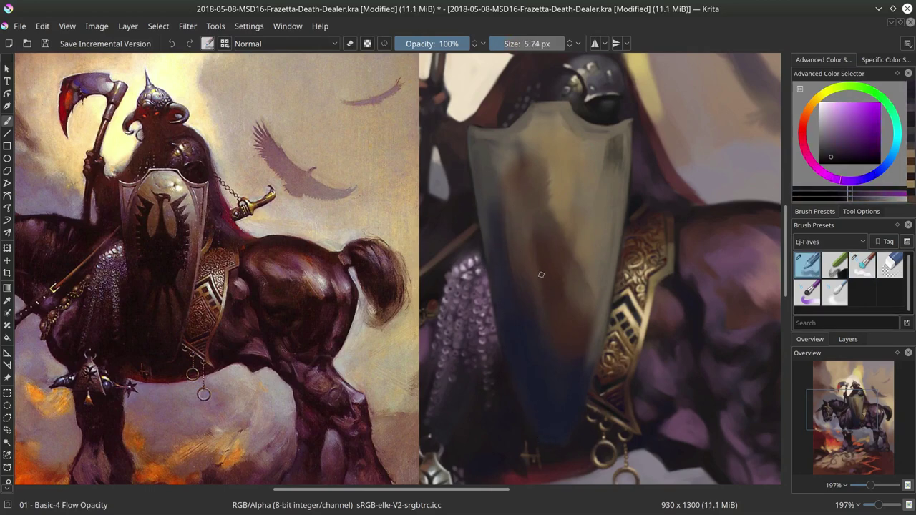
left_click_drag(540, 166, 546, 166)
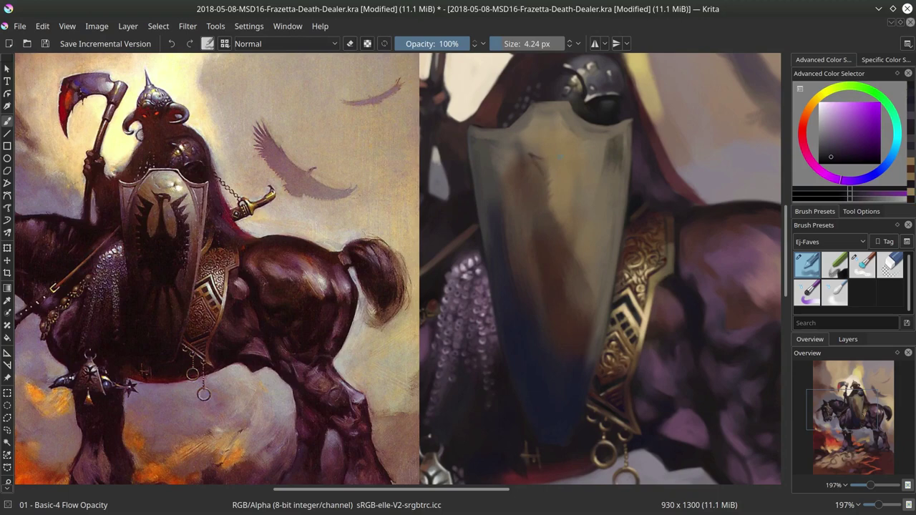
Draw the shield's inner rim and corner panels with thin dark violet lines at 3.95 px
left_click(540, 109, "ctrl")
mouse_move(533, 106)
left_mouse_down()
mouse_move(517, 119)
mouse_move(555, 111)
mouse_move(536, 109)
mouse_move(593, 149)
left_mouse_up()
left_click(556, 99, "ctrl")
left_click(551, 111, "ctrl")
left_click(567, 437, "ctrl")
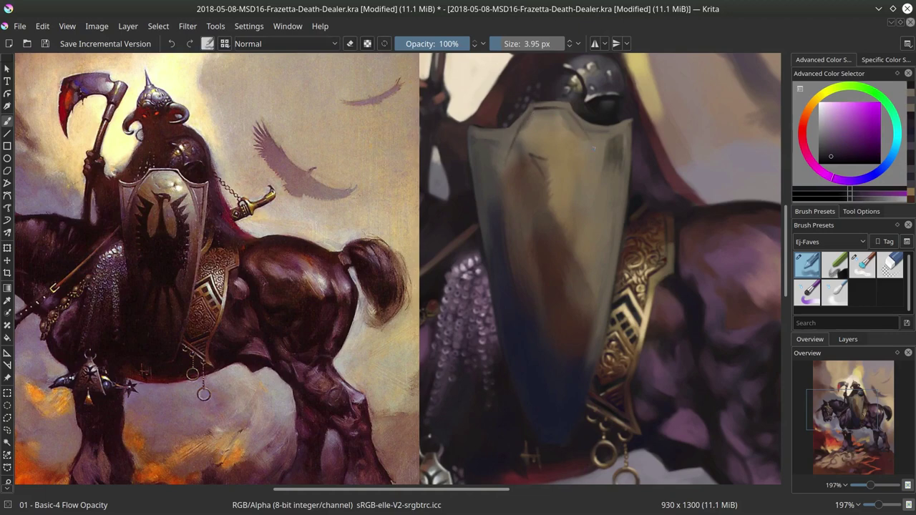
mouse_move(609, 197)
left_mouse_down()
mouse_move(614, 228)
mouse_move(598, 263)
left_mouse_up()
mouse_move(477, 134)
left_mouse_down()
mouse_move(501, 138)
mouse_move(503, 171)
left_mouse_up()
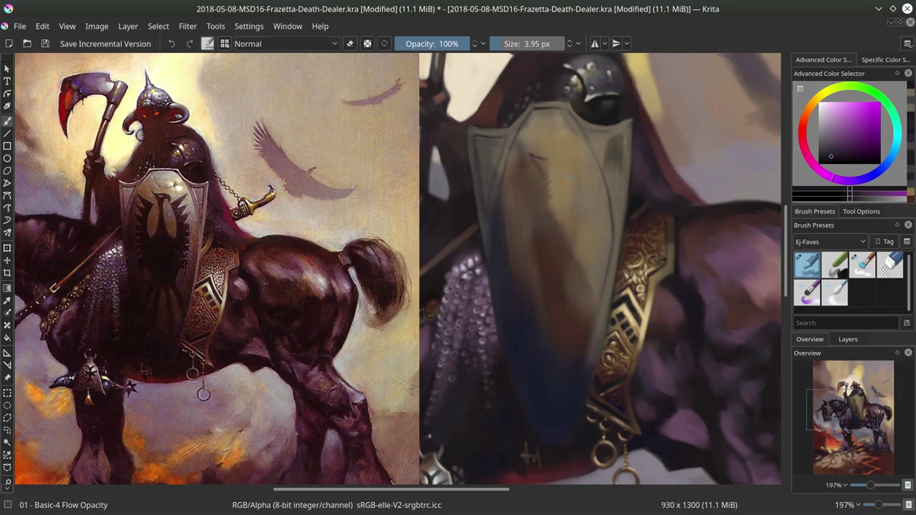
mouse_move(594, 133)
left_mouse_down()
mouse_move(618, 205)
mouse_move(622, 171)
mouse_move(615, 219)
left_mouse_up()
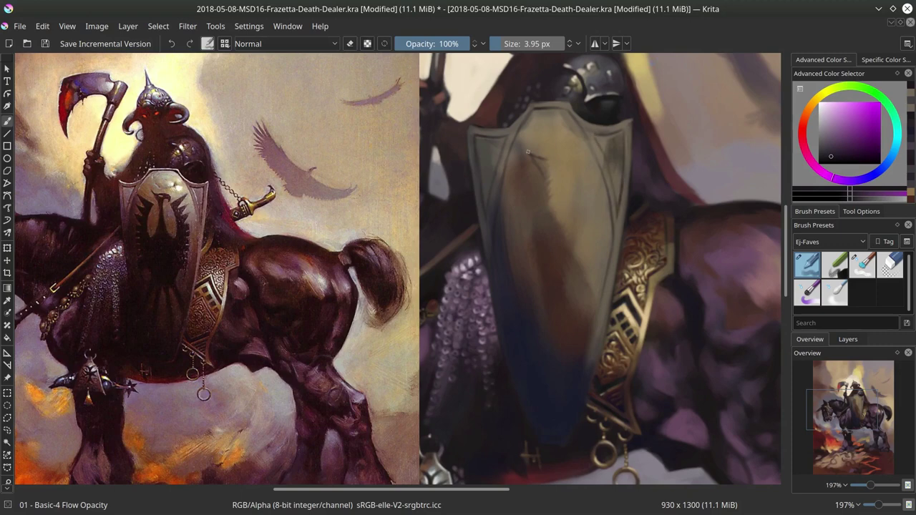
Sketch the eagle emblem's hooked beak, head and neck on the shield in dark violet at 3.95 px
key("slash")
key("ctrl+z")
key("slash")
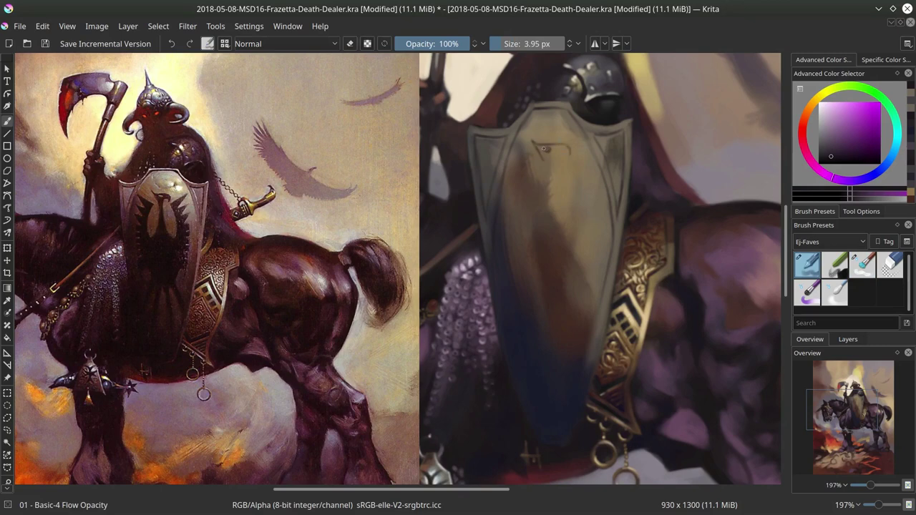
mouse_move(544, 154)
left_mouse_down()
mouse_move(555, 200)
mouse_move(553, 187)
left_mouse_up()
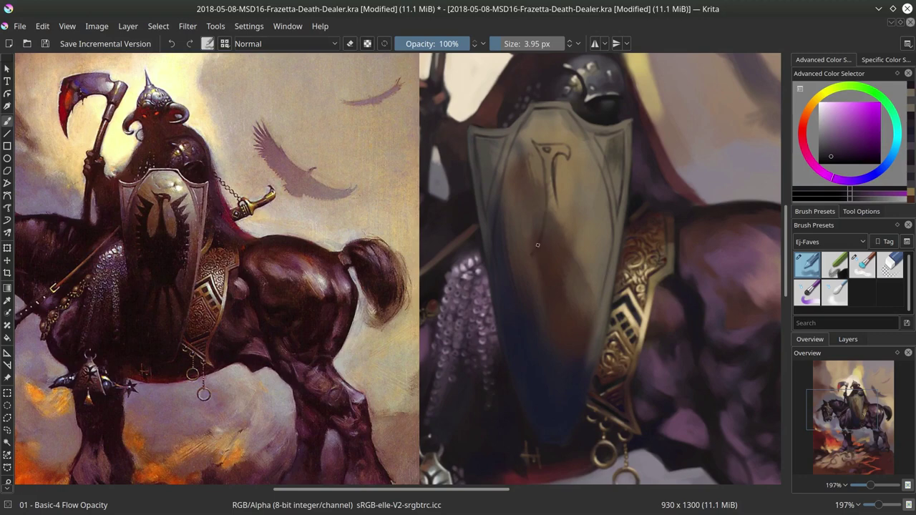
left_click_drag(558, 206, 570, 252)
Outline the eagle's raised wings with jagged feathers and its lower body on the shield at 3.95 px
left_click_drag(574, 177, 578, 252)
left_click_drag(527, 185, 532, 251)
left_click_drag(511, 163, 528, 176)
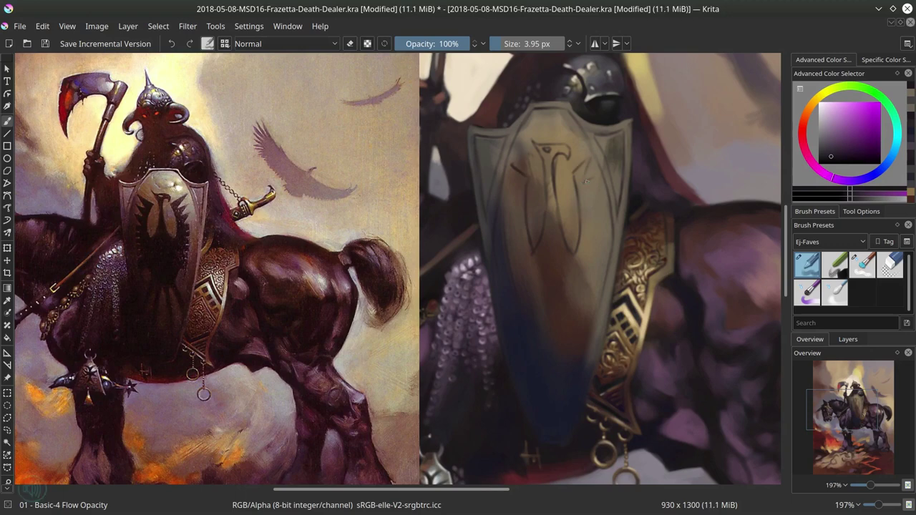
left_click_drag(592, 178, 588, 289)
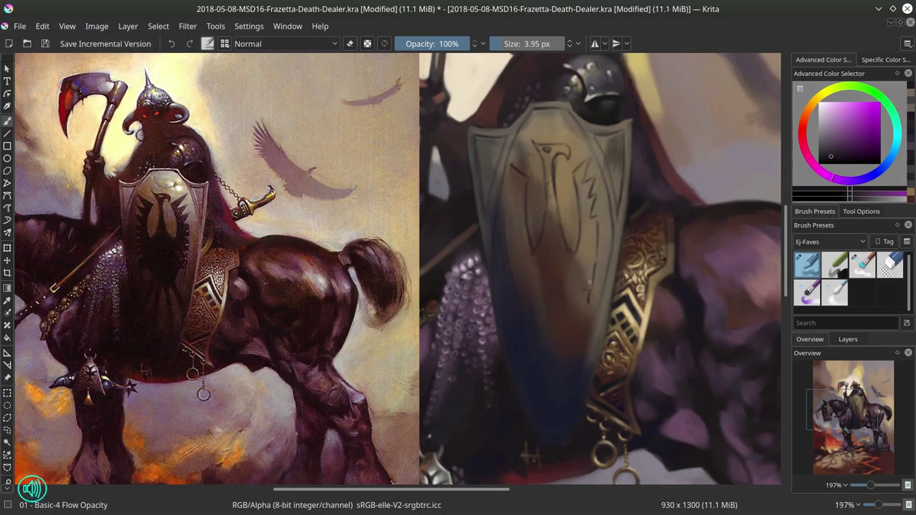
left_click_drag(512, 185, 513, 221)
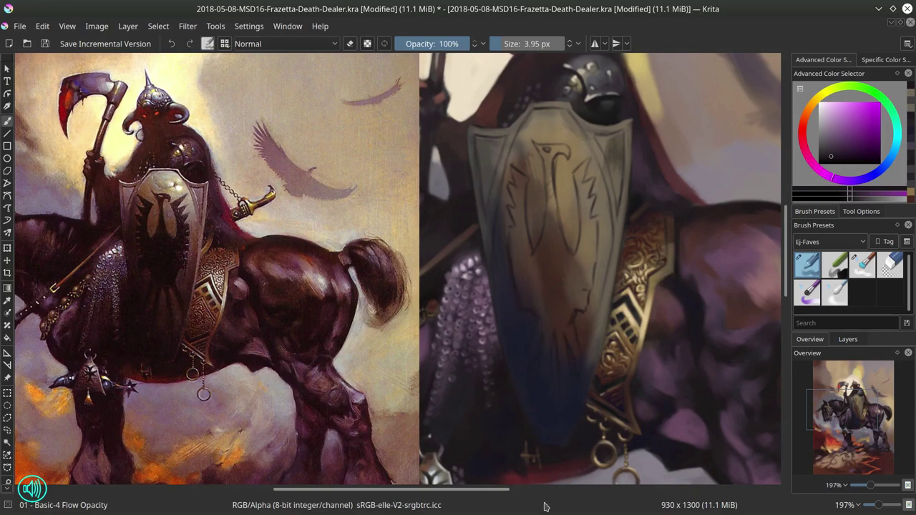
Darken the lower part of the shield around the eagle's tail with dark violet at 21.04 and 7.43 px
left_click_drag(525, 386, 540, 386)
left_click_drag(503, 343, 508, 376)
mouse_move(539, 348)
left_mouse_down()
mouse_move(529, 333)
mouse_move(541, 439)
left_mouse_up()
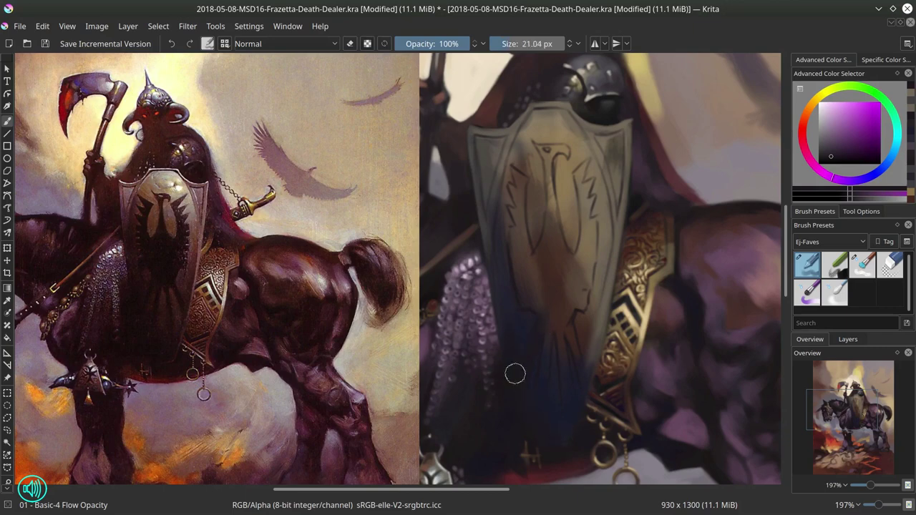
key("bracketleft")
key("bracketleft")
key("bracketleft")
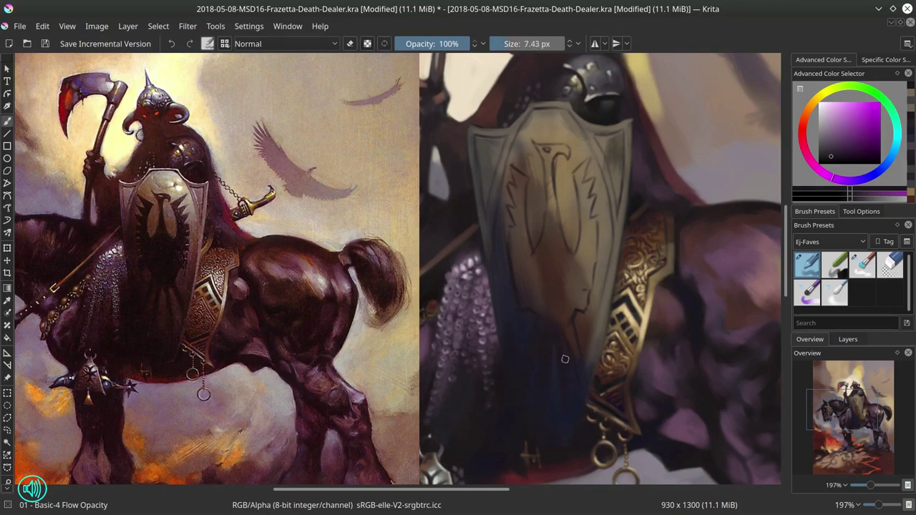
Shade the shield beside the eagle's tail with sampled reddish brown at 10.28 px and shape the tail's base at 5.24 px
key("bracketright")
left_click(606, 295, "ctrl")
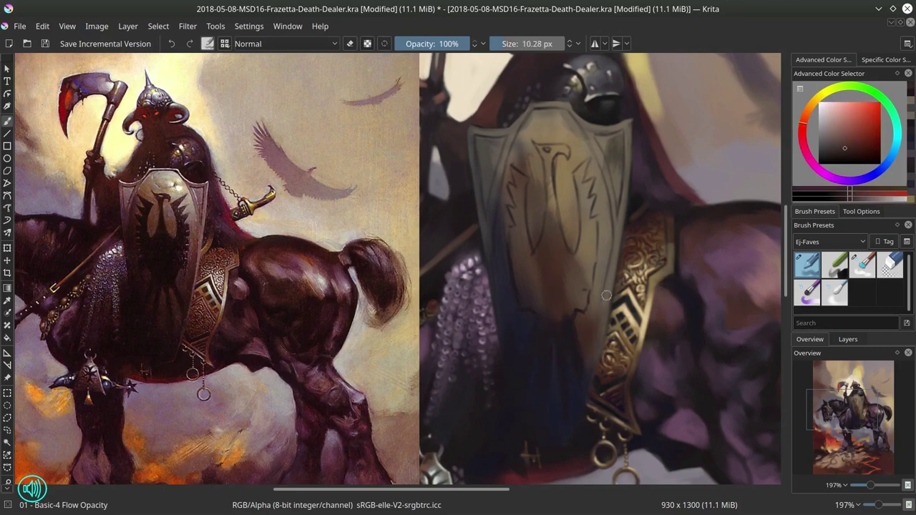
key("bracketleft")
key("bracketleft")
left_click(546, 315, "ctrl")
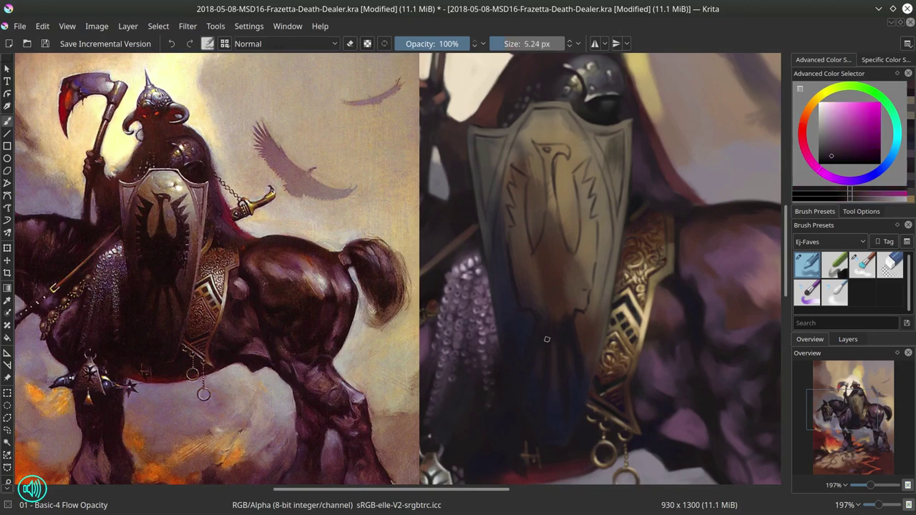
Define the eagle's tail feathers with sampled dark violet at 4.52 and 7.75 px and save the document
left_click(511, 366, "ctrl")
key("bracketright")
key("bracketright")
left_click_drag(581, 347, 585, 394)
key("bracketleft")
key("bracketleft")
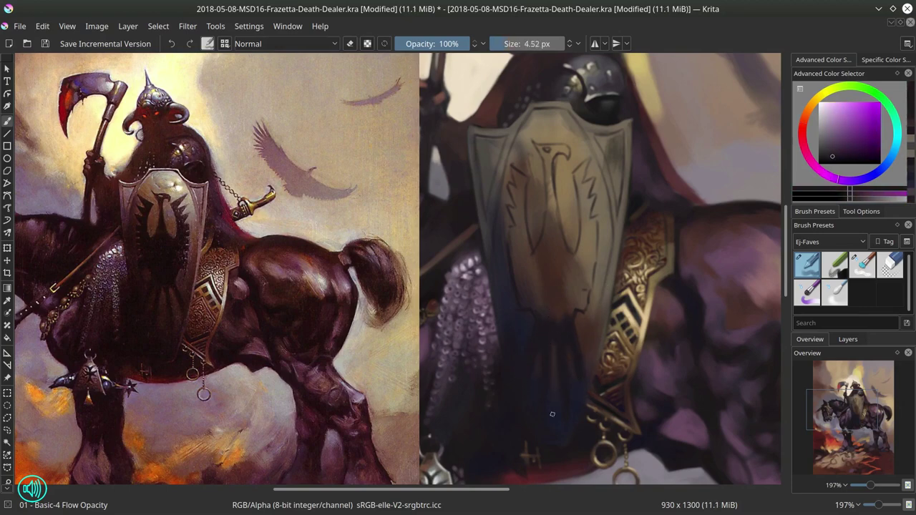
key("bracketright")
key("bracketright")
key("bracketright")
key("bracketright")
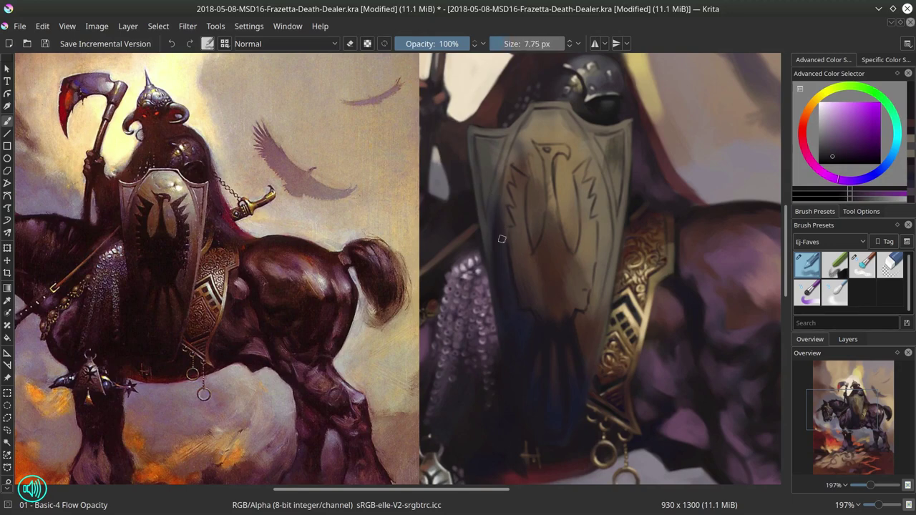
key("ctrl+s")
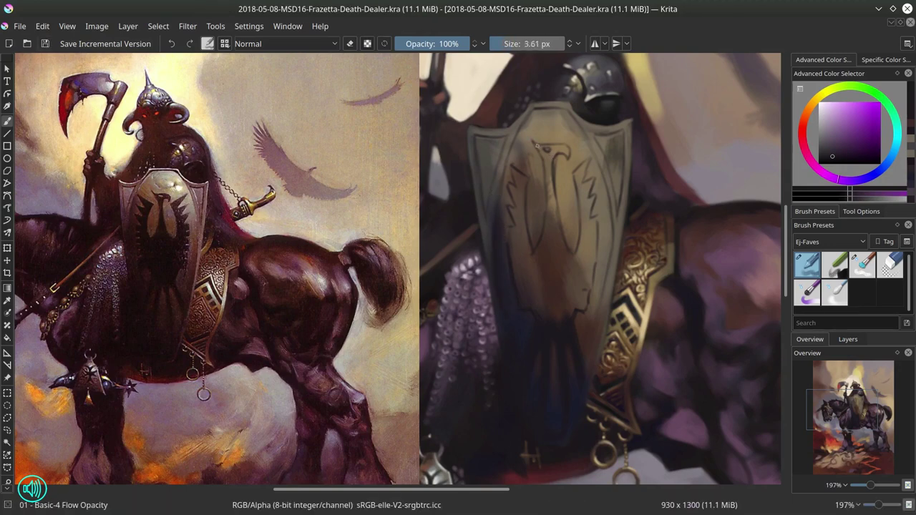
Fill in the eagle's head, neck and body with solid dark violet, starting at 3.61 px for the head
mouse_move(538, 144)
left_mouse_down()
mouse_move(553, 156)
mouse_move(564, 149)
mouse_move(557, 162)
left_mouse_up()
key("bracketright")
key("bracketright")
key("bracketright")
key("bracketright")
key("bracketright")
key("bracketleft")
key("bracketleft")
mouse_move(550, 161)
left_mouse_down()
mouse_move(551, 239)
mouse_move(566, 240)
left_mouse_up()
mouse_move(550, 242)
left_mouse_down()
mouse_move(543, 314)
mouse_move(561, 279)
left_mouse_up()
Fill both of the eagle's feathered wings with dark violet at 14.52 and 11.89 px
mouse_move(518, 195)
left_mouse_down()
mouse_move(498, 195)
mouse_move(521, 191)
mouse_move(525, 240)
mouse_move(512, 206)
mouse_move(516, 228)
mouse_move(528, 231)
left_mouse_up()
left_click_drag(521, 236, 528, 301)
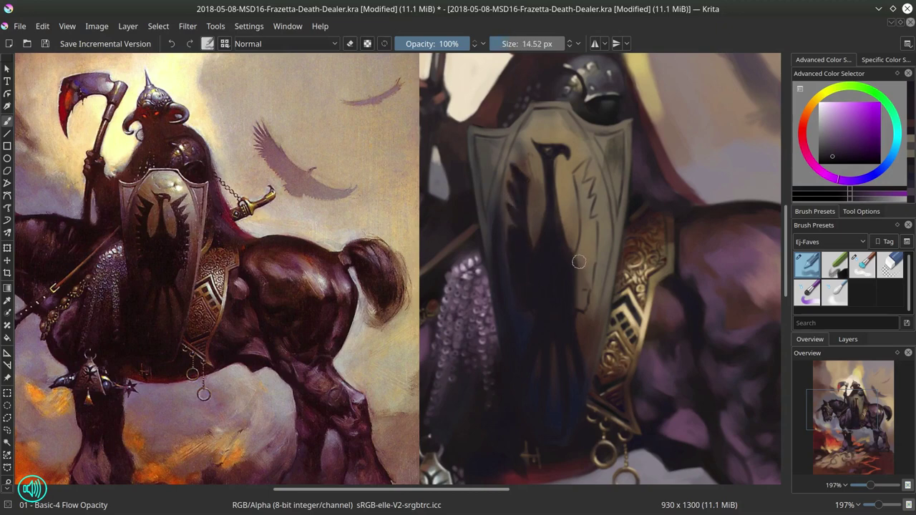
left_click_drag(588, 175, 577, 177)
left_click_drag(577, 177, 583, 231)
left_click_drag(586, 222, 583, 309)
key("bracketright")
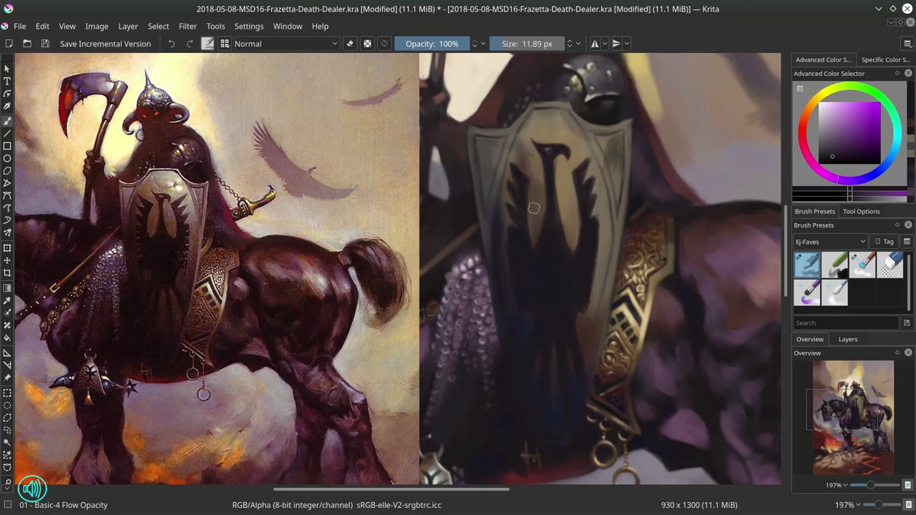
Cut gaps between the eagle's lower wing feathers with sampled shield colours at 4.52 px
left_click(532, 310, "ctrl")
key("bracketleft")
key("bracketleft")
left_click(539, 291, "ctrl")
left_click(526, 277, "ctrl")
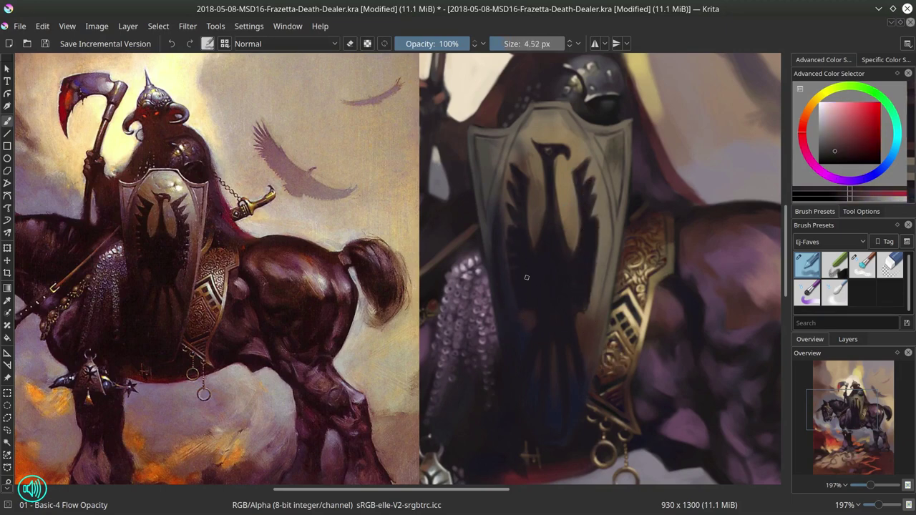
left_click(597, 283, "ctrl")
left_click_drag(595, 283, 585, 284)
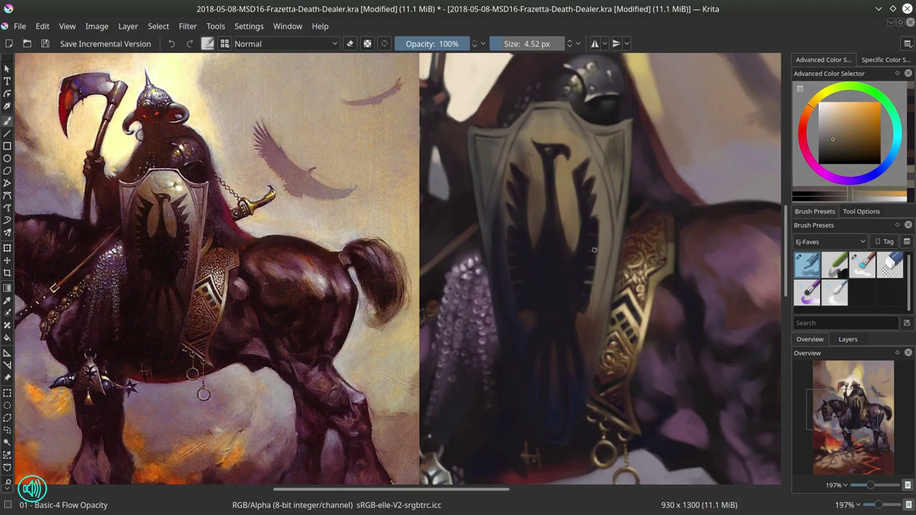
left_click(523, 296, "ctrl")
left_click_drag(521, 275, 510, 271)
left_click(588, 328, "ctrl")
left_click_drag(588, 326, 587, 309)
left_click(576, 301, "ctrl")
Add the eagle's pale eye and refine its head and upper left wing feathers with sampled colours at 2.93 px
left_click(554, 139, "ctrl")
left_click(551, 157, "ctrl")
mouse_move(545, 149)
left_mouse_down()
mouse_move(511, 174)
mouse_move(511, 188)
left_mouse_up()
left_click(533, 159, "ctrl")
left_click(512, 171, "ctrl")
left_click(513, 179, "ctrl")
left_click(508, 184, "ctrl")
left_click(515, 189, "ctrl")
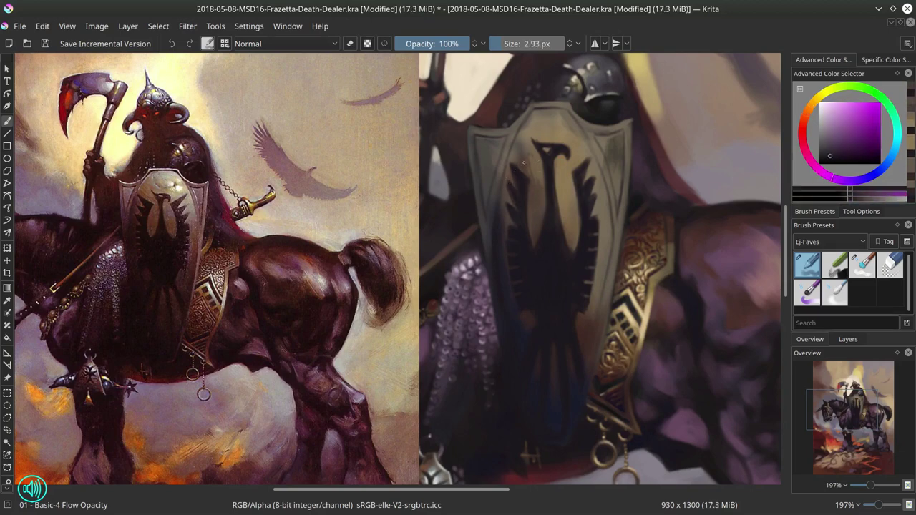
Sharpen the feather tips on both upper wings with sampled shield tones and dark violet at 2.93 px
left_click(509, 192, "ctrl")
left_click(587, 171, "ctrl")
left_click(592, 162, "ctrl")
left_click_drag(593, 164, 593, 159)
left_click(509, 180, "ctrl")
left_click_drag(508, 182, 510, 185)
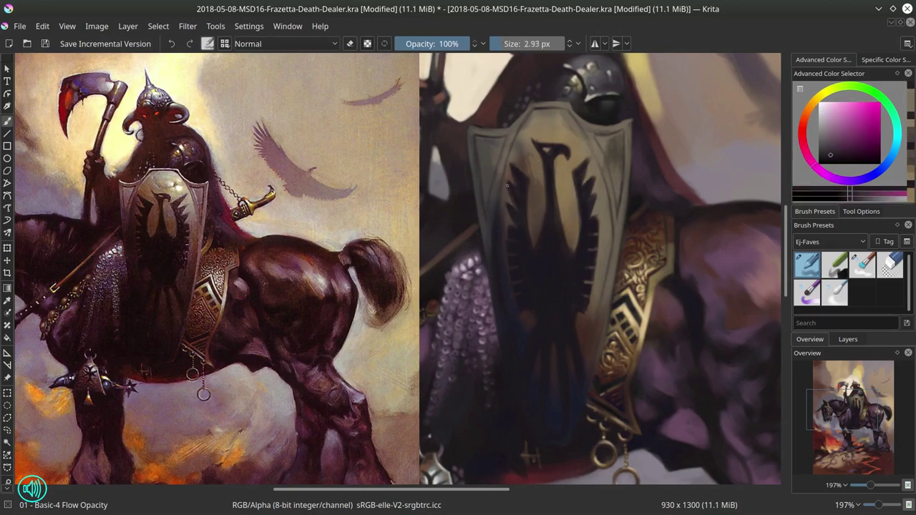
left_click(510, 186, "ctrl")
left_click(519, 188, "ctrl")
left_click(481, 256, "ctrl")
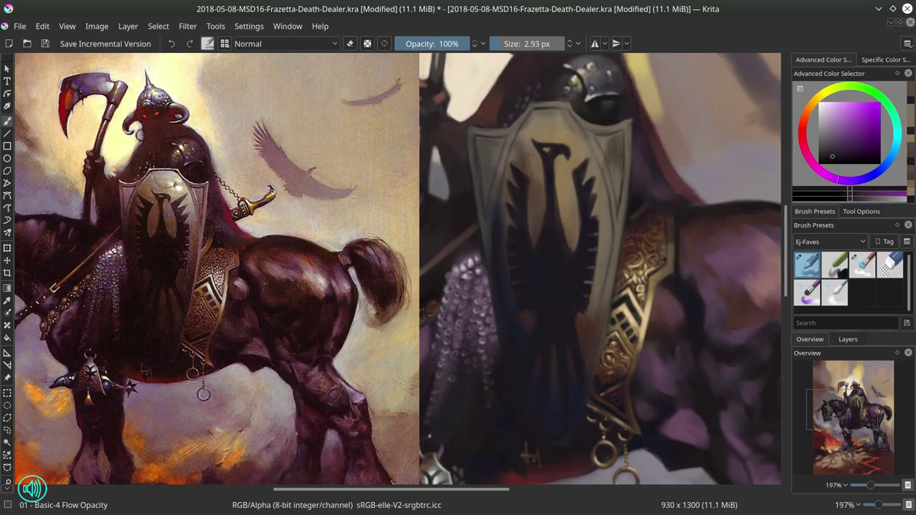
Touch up the shield around the eagle's head and tail feathers with sampled tan and dark tones at 2.43 px
key("bracketright")
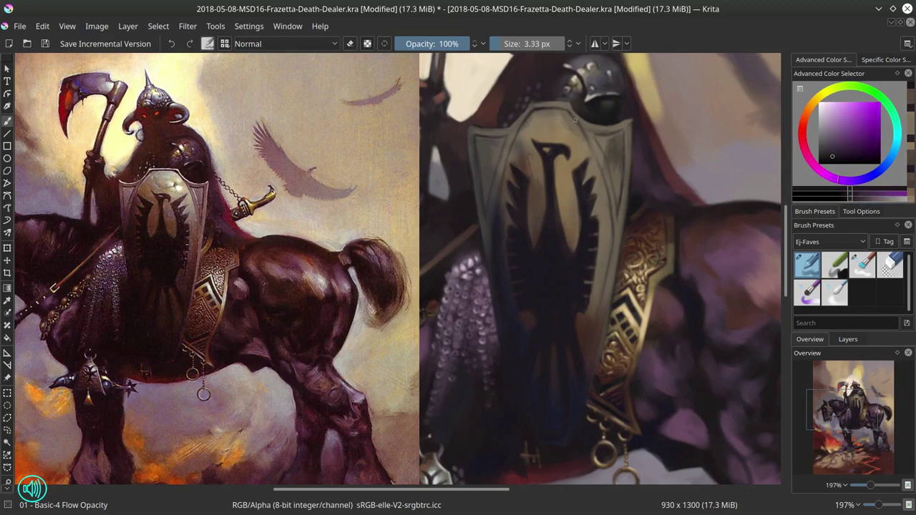
left_click(647, 312, "ctrl")
key("bracketleft")
left_click_drag(541, 143, 561, 144)
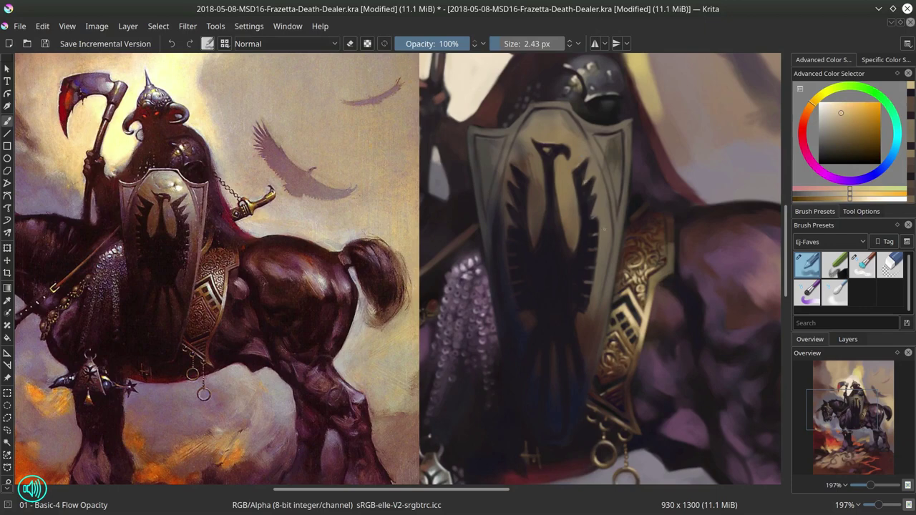
left_click(531, 288, "ctrl")
left_click_drag(532, 330, 538, 330)
Lighten the shield's upper face around the eagle's head with sampled tan tones at 6.23 and 14.81 px
left_click(565, 130, "ctrl")
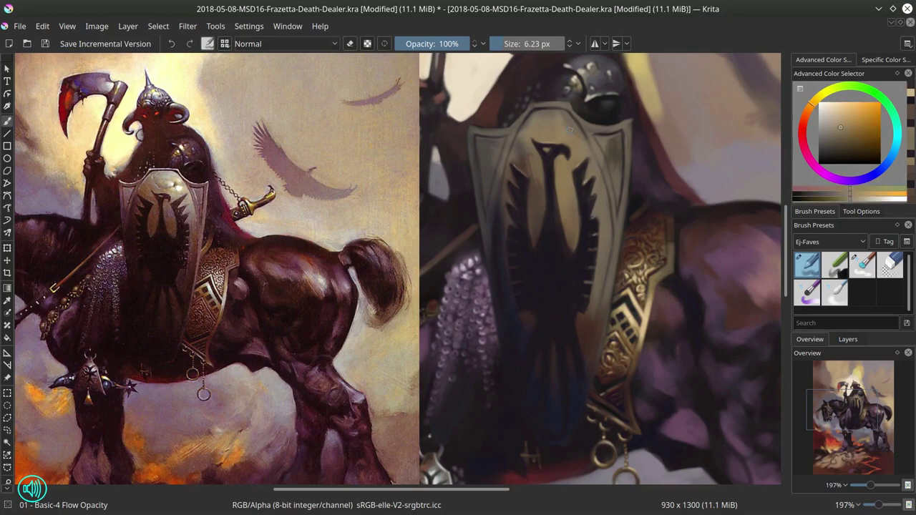
mouse_move(567, 129)
left_mouse_down()
mouse_move(591, 129)
mouse_move(572, 134)
left_mouse_up()
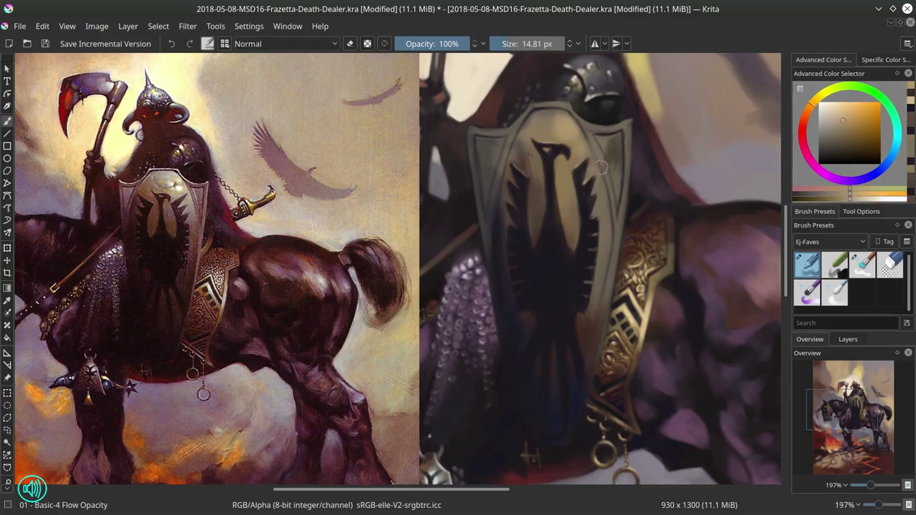
key("bracketleft")
left_click(555, 115, "ctrl")
key("bracketleft")
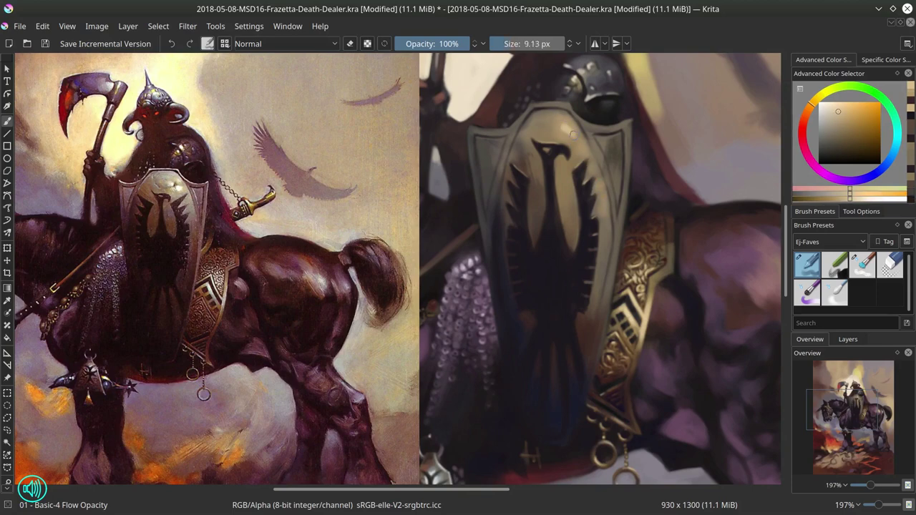
Add a pale highlight above the eagle's head on the shield, starting at 9.13 px, and undo the stray strokes
mouse_move(571, 123)
left_mouse_down()
mouse_move(573, 137)
mouse_move(604, 141)
mouse_move(613, 189)
left_mouse_up()
left_click(827, 109)
key("bracketleft")
key("ctrl+z")
left_click(556, 133, "ctrl")
key("ctrl+z")
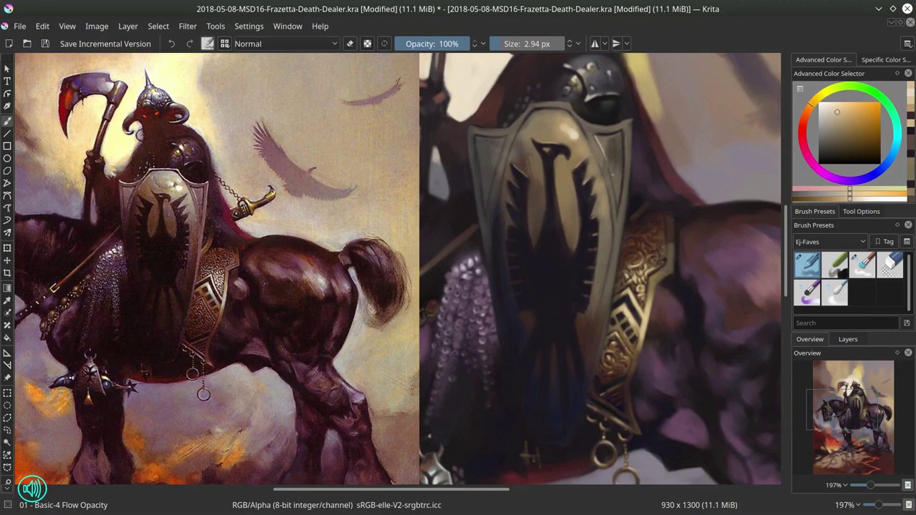
Paint pale highlights along the shield's upper rim and inner border with light tan at 2.94 and 3.22 px
left_click_drag(605, 153, 613, 186)
left_click_drag(470, 127, 511, 130)
mouse_move(506, 130)
left_mouse_down()
mouse_move(531, 105)
mouse_move(568, 103)
mouse_move(594, 123)
mouse_move(621, 126)
left_mouse_up()
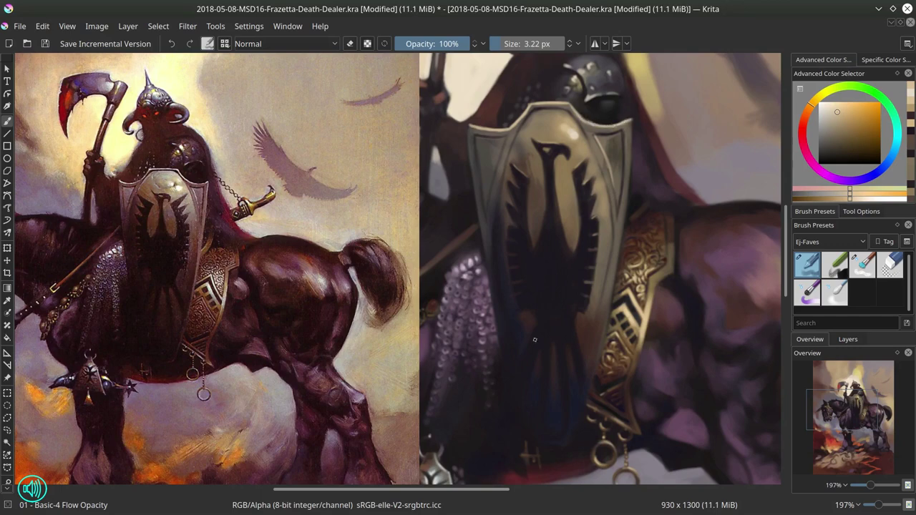
left_click(528, 114, "ctrl")
left_click_drag(521, 134, 556, 111)
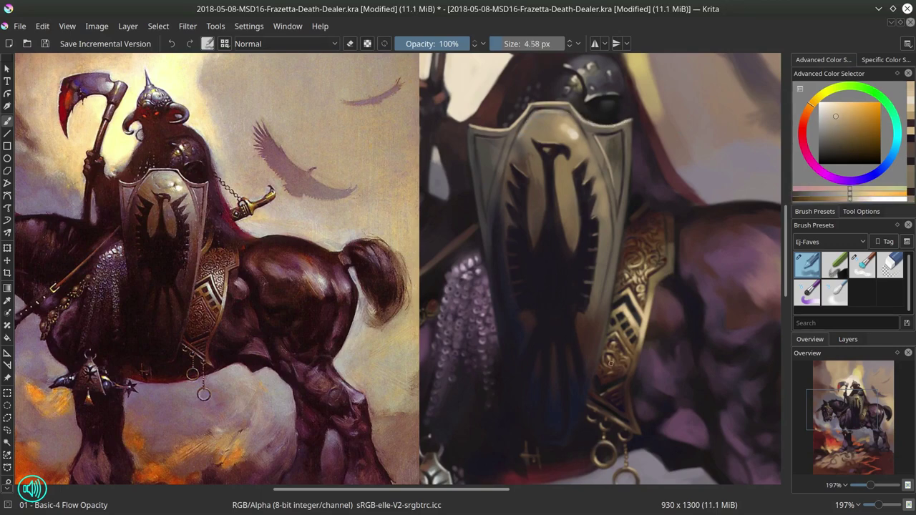
Brighten the upper corner of the shield's rim with a sampled pale tan at 3.22 px
left_click(479, 199, "ctrl")
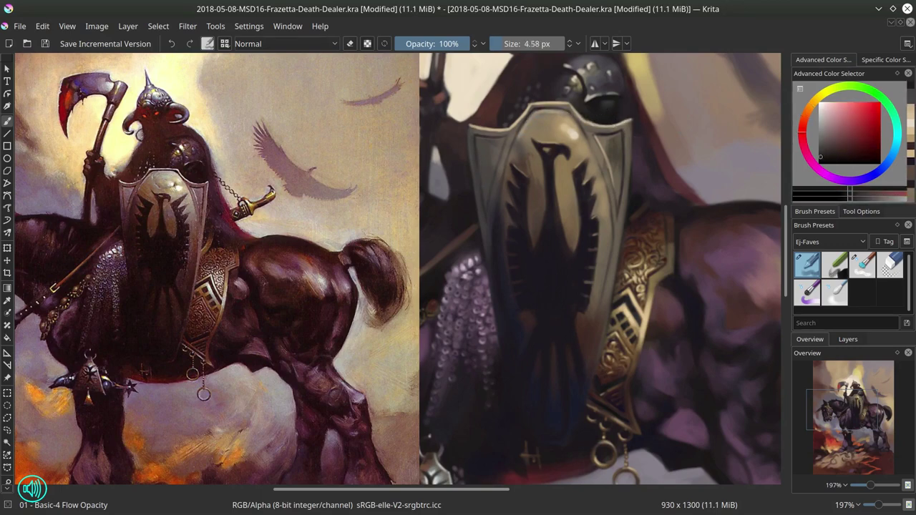
left_click(610, 150, "ctrl")
key("bracketleft")
key("bracketright")
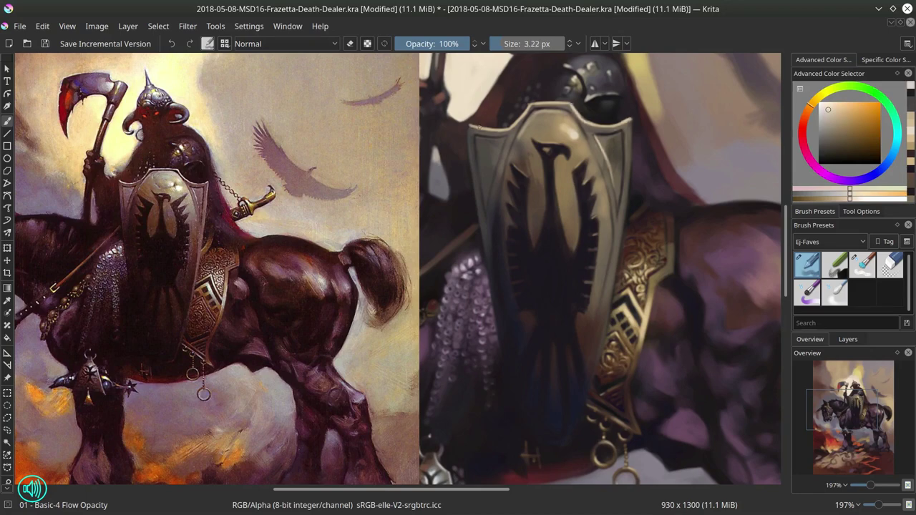
left_click_drag(473, 127, 492, 128)
Define the shield's dark lower tip below the eagle's tail with sampled dark and reddish tones at 3.23 px
left_click(561, 434, "ctrl")
mouse_move(563, 429)
left_mouse_down()
mouse_move(561, 439)
mouse_move(589, 441)
mouse_move(589, 458)
left_mouse_up()
left_click(583, 438, "ctrl")
left_click(585, 462, "ctrl")
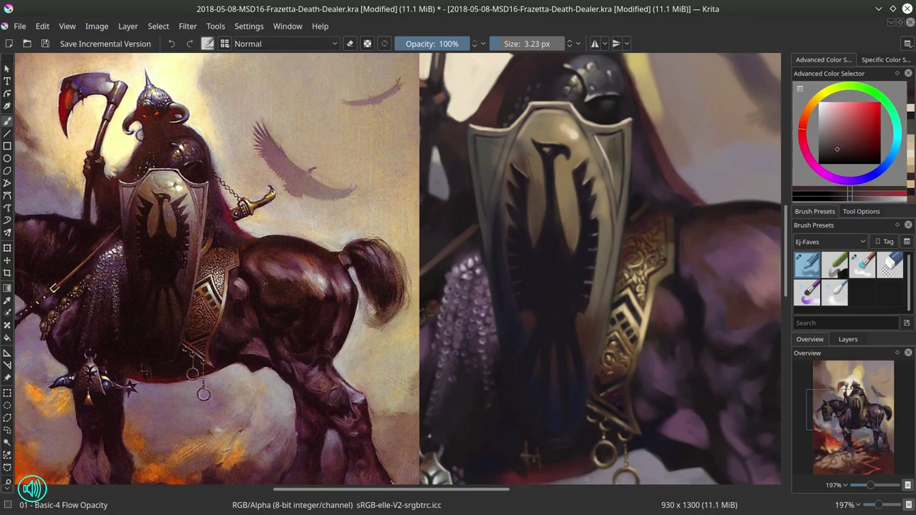
left_click(583, 138, "ctrl")
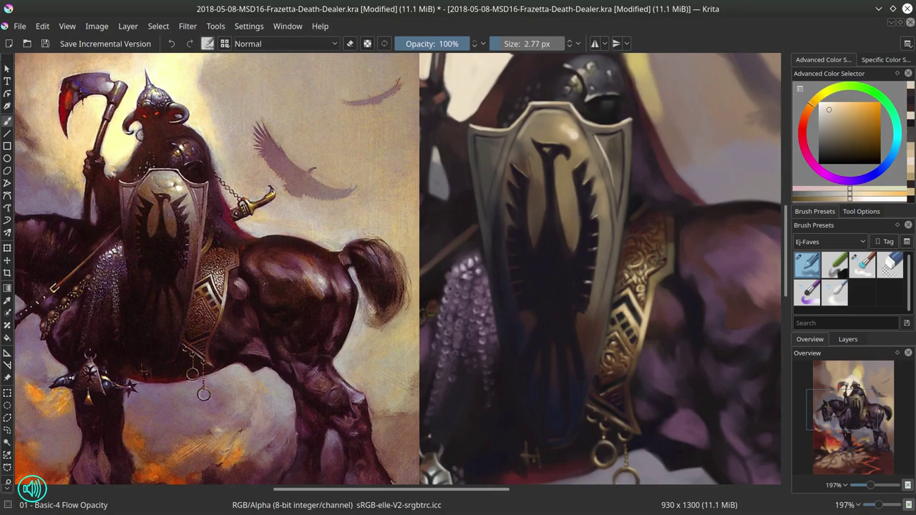
Add a dark violet accent to the ornamented saddle cloth at 3.75 px
left_click(659, 280, "ctrl")
key("bracketright")
key("bracketright")
left_click_drag(649, 256, 649, 264)
Move the reference image clear of the painting and save the document
scroll(667, 275, "down", 3)
left_click(7, 377)
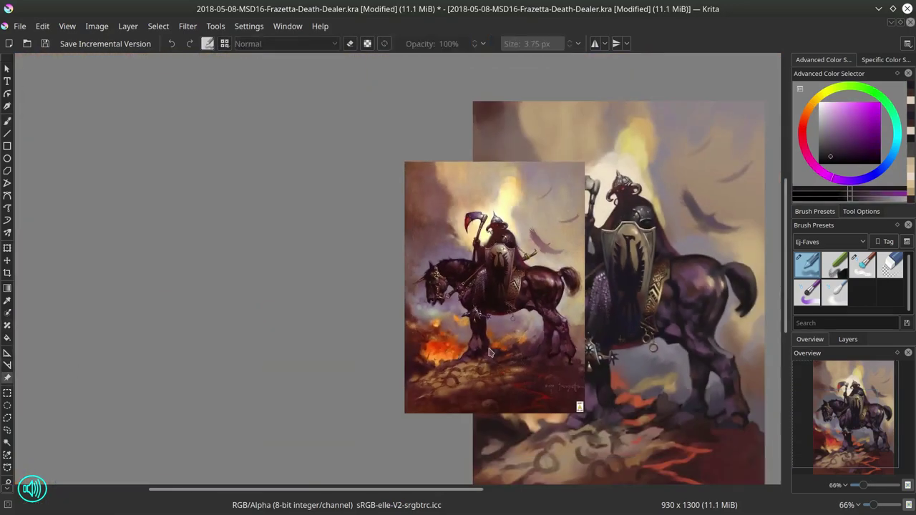
left_click_drag(490, 352, 290, 360)
scroll(21, 129, "down", 1)
left_click(46, 43)
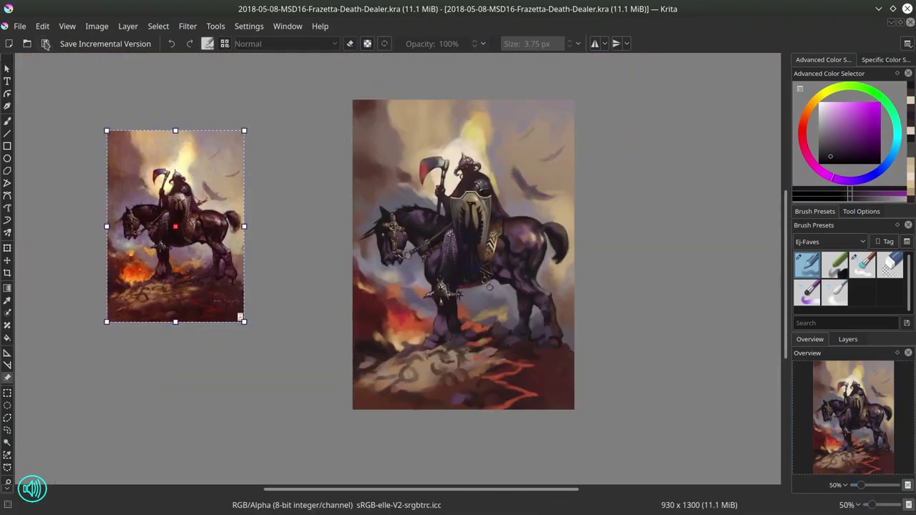
Delete the reference image, return to the brush, and save the painting without it
key("Delete")
key("b")
key("ctrl+s")
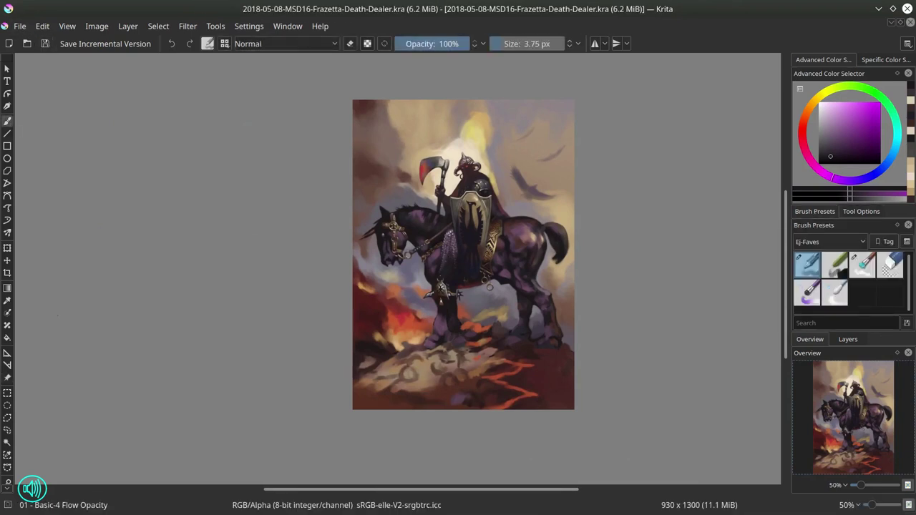